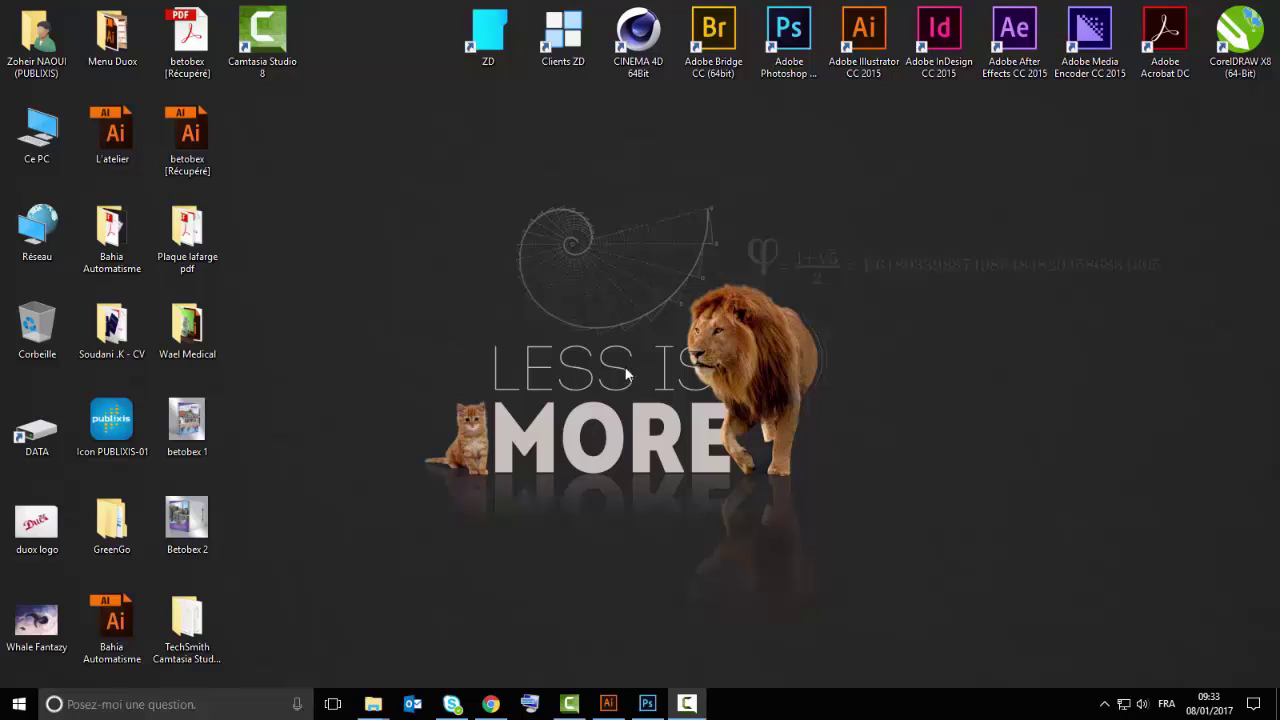
Restore the Illustrator window and move the floating Couleur panel to the lower right
click(606, 705)
drag(931, 104, 1078, 409)
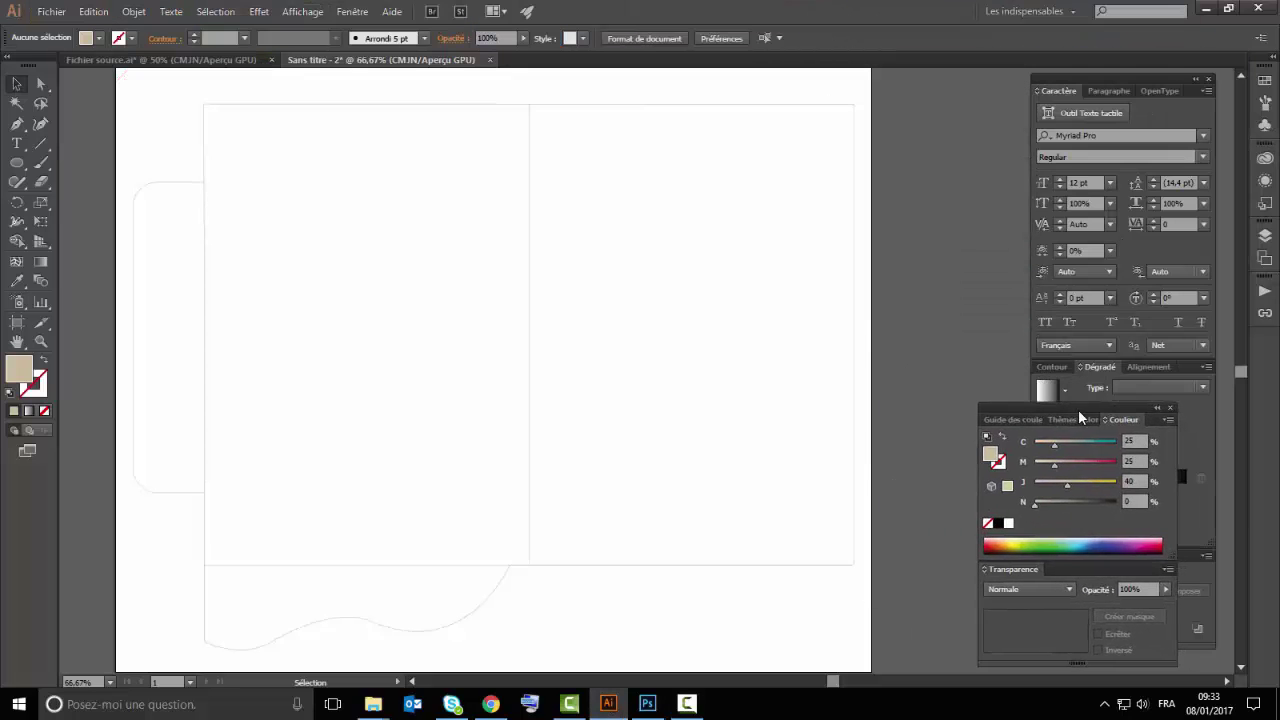
key(ctrl+minus)
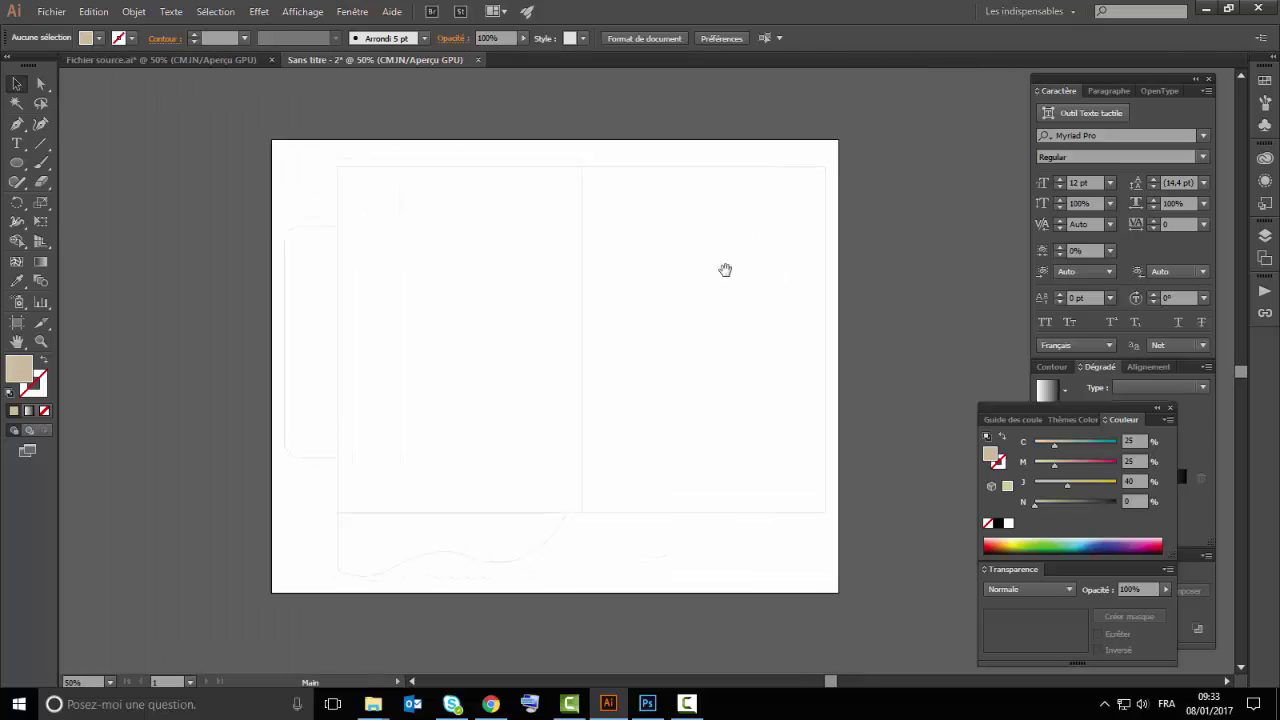
key(shift+o)
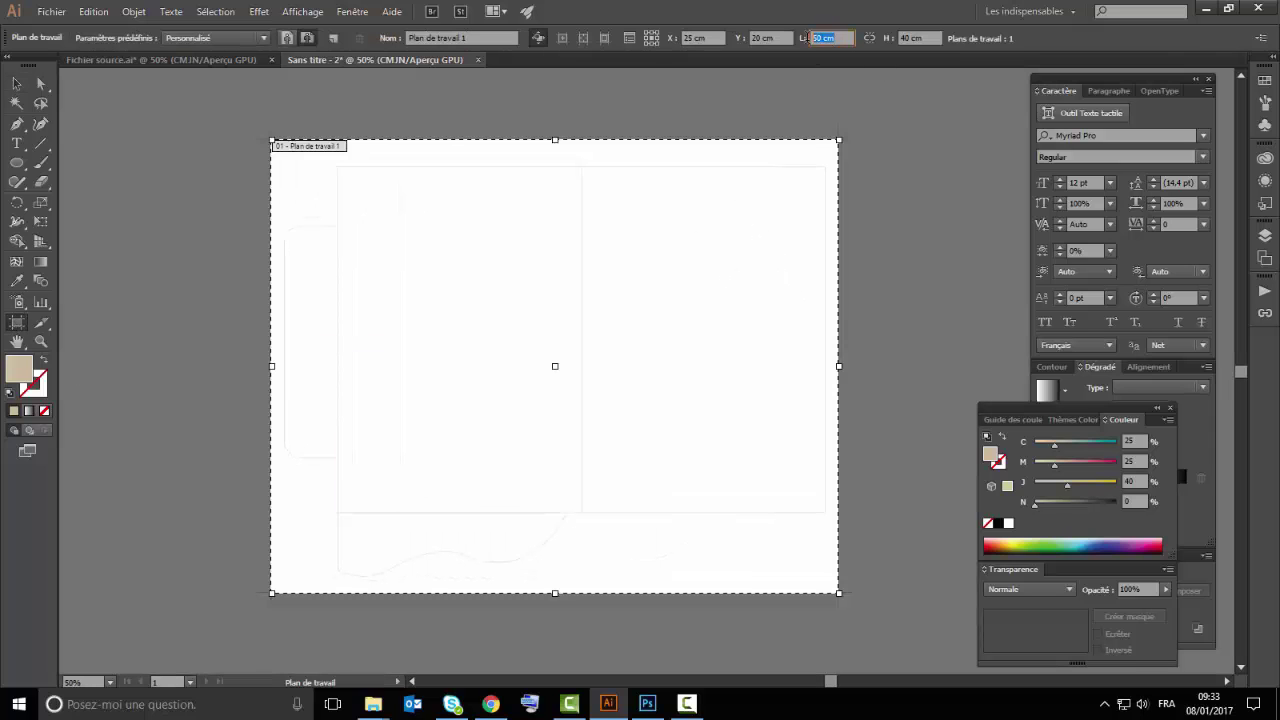
click(12, 85)
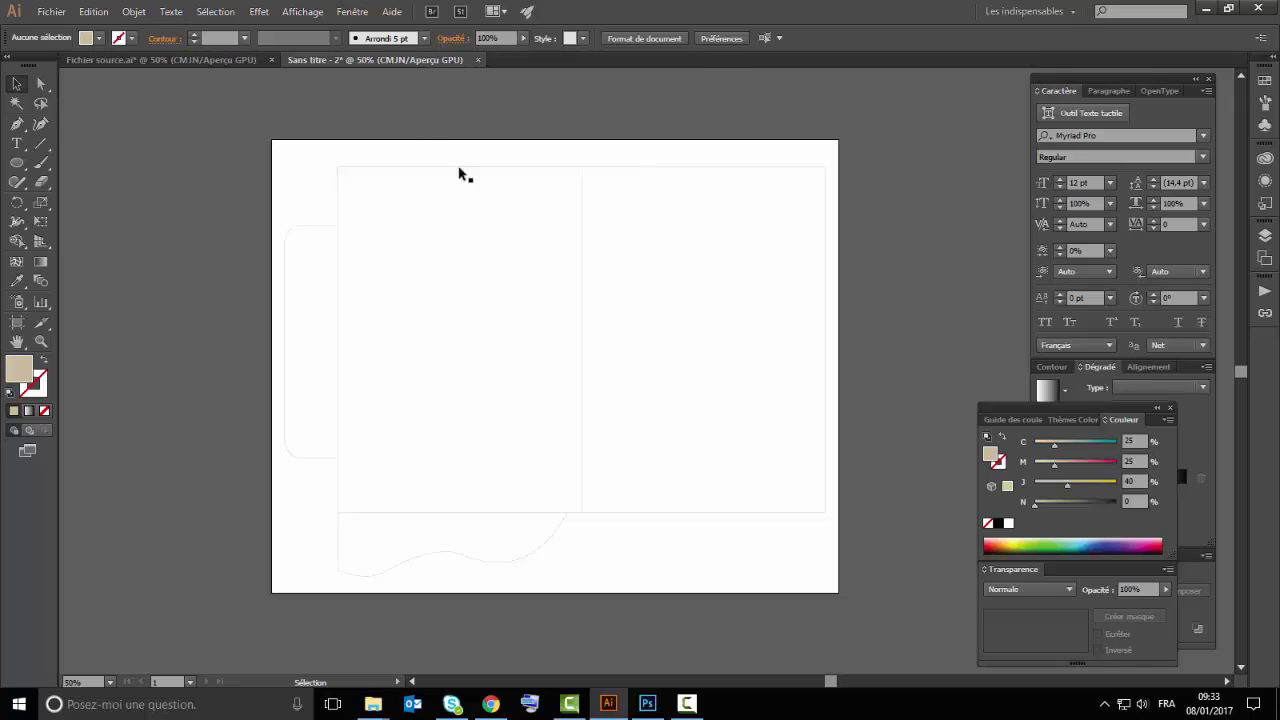
scroll(470, 177, up, 1)
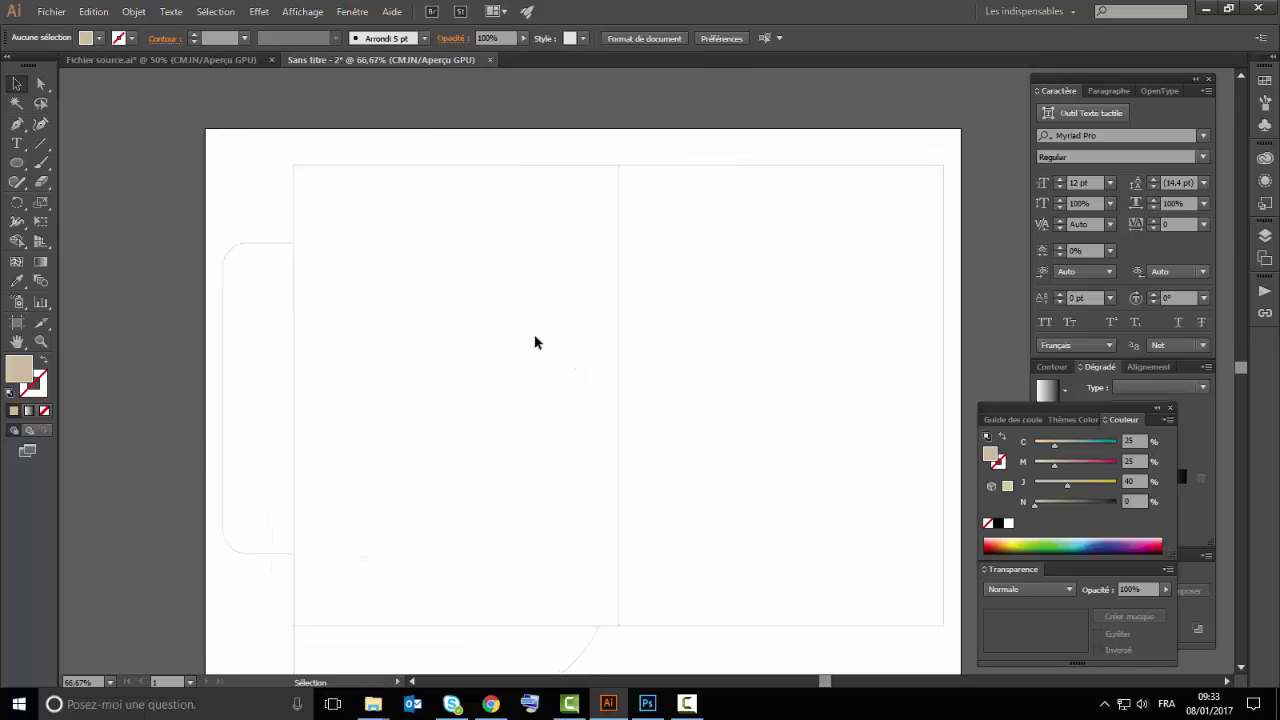
scroll(535, 342, down, 1)
scroll(535, 342, right, 1)
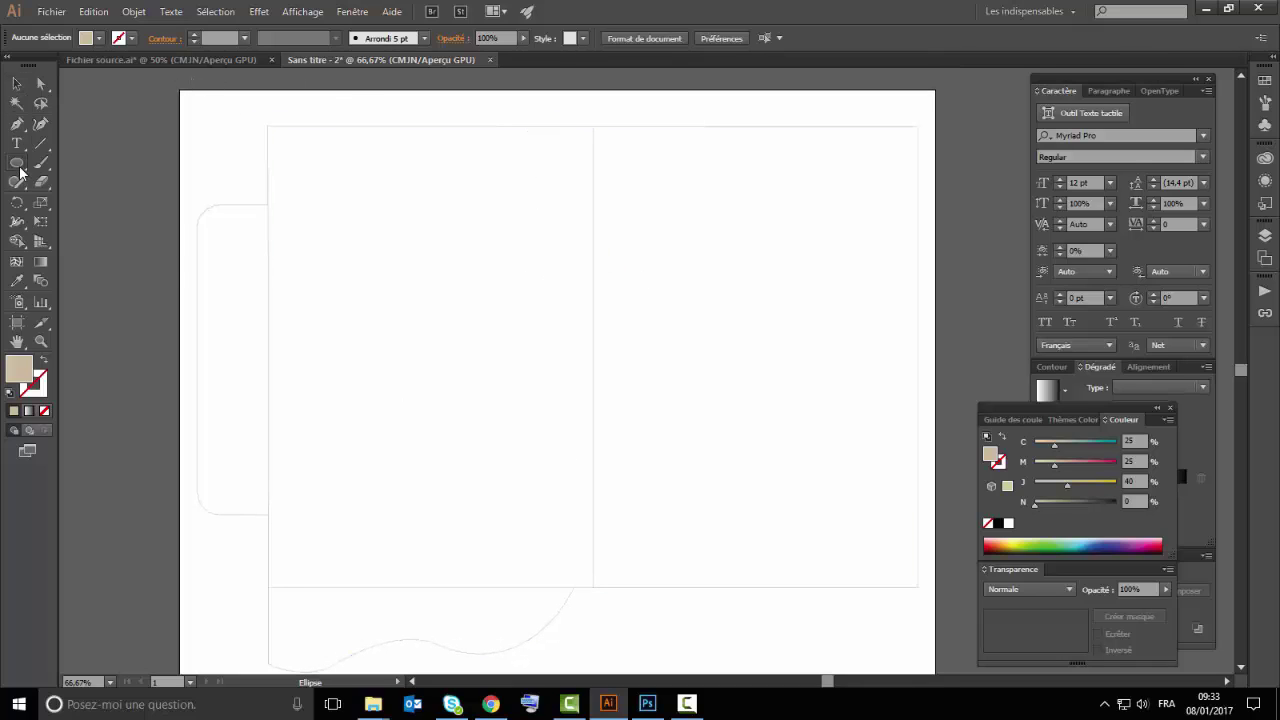
Draw a rectangle over the folder front and send it to the back (Arrière-plan)
drag(17, 164, 90, 163)
drag(267, 126, 917, 515)
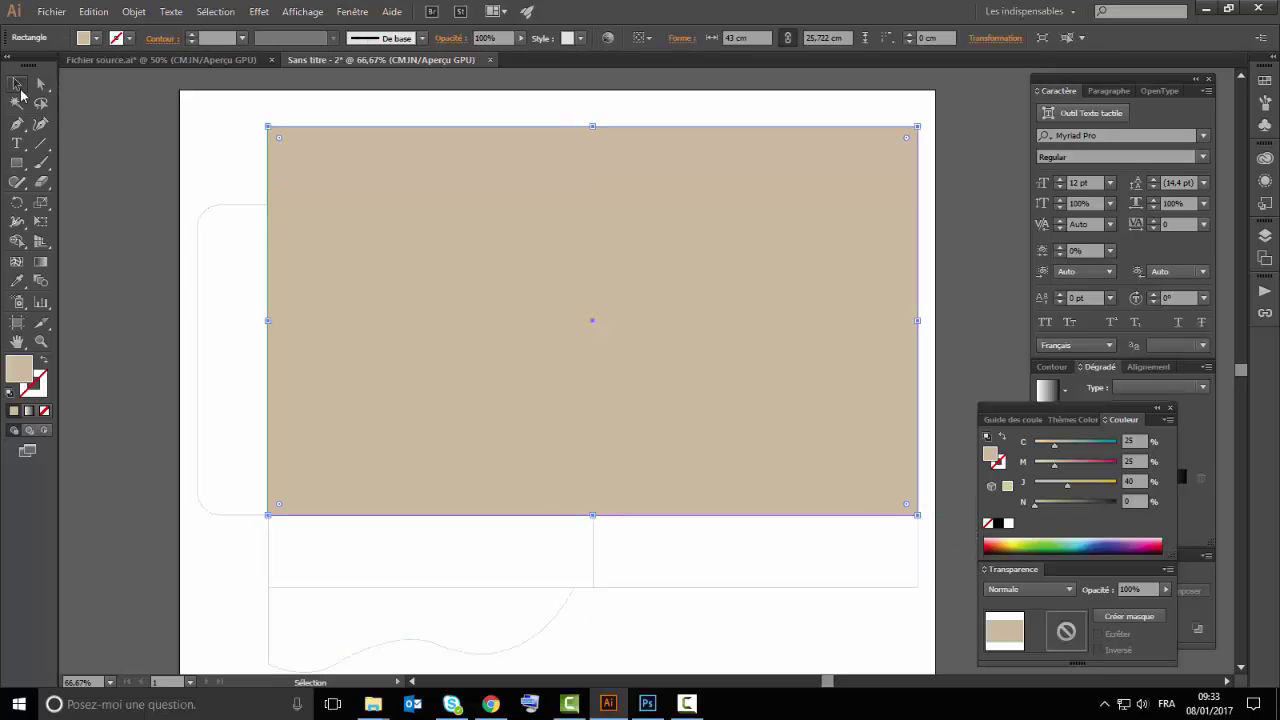
right_click(370, 198)
click(622, 480)
Stretch the beige rectangle to fill the 50 × 40 cm artboard, then bring up Fichier source.ai
drag(330, 198, 244, 162)
key(ctrl+minus)
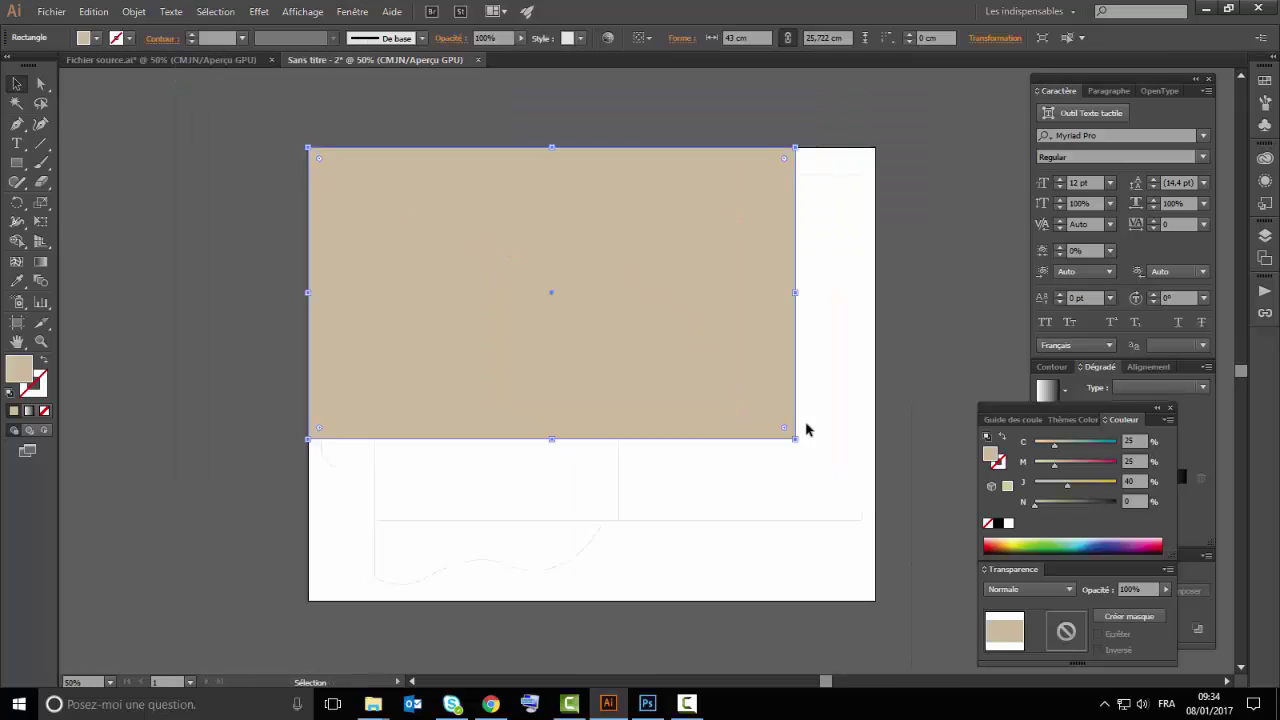
mouse_move(795, 438)
mouse_down()
mouse_move(871, 530)
mouse_move(875, 600)
mouse_up()
right_click(723, 371)
click(755, 112)
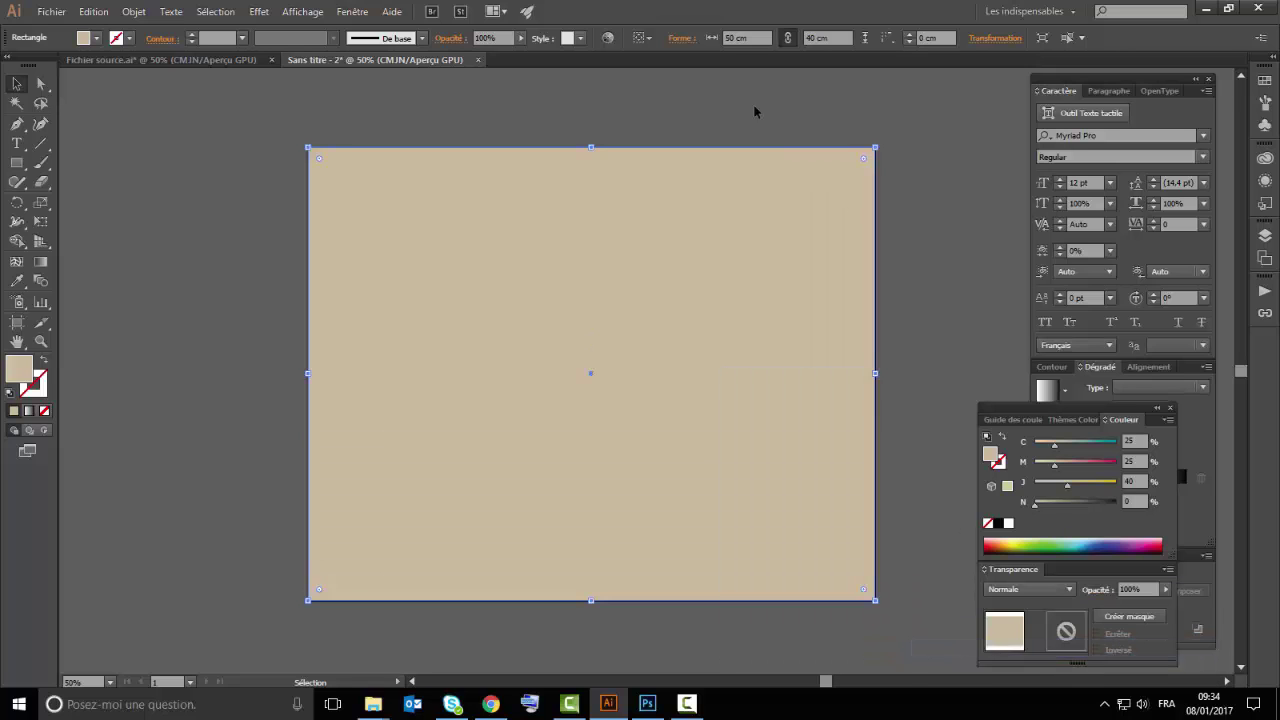
click(131, 58)
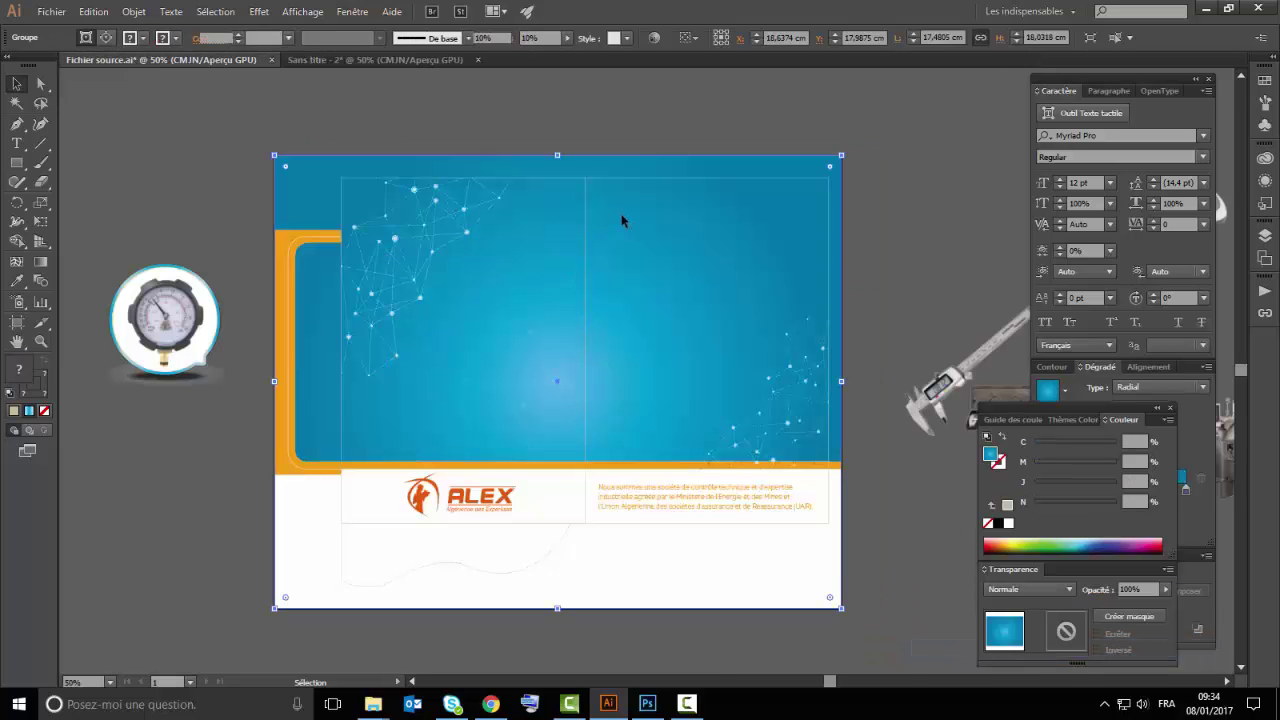
Copy the blue radial gradient shape into the new document and inspect its Dégradé colour stops
drag(622, 220, 141, 241)
drag(1052, 419, 940, 144)
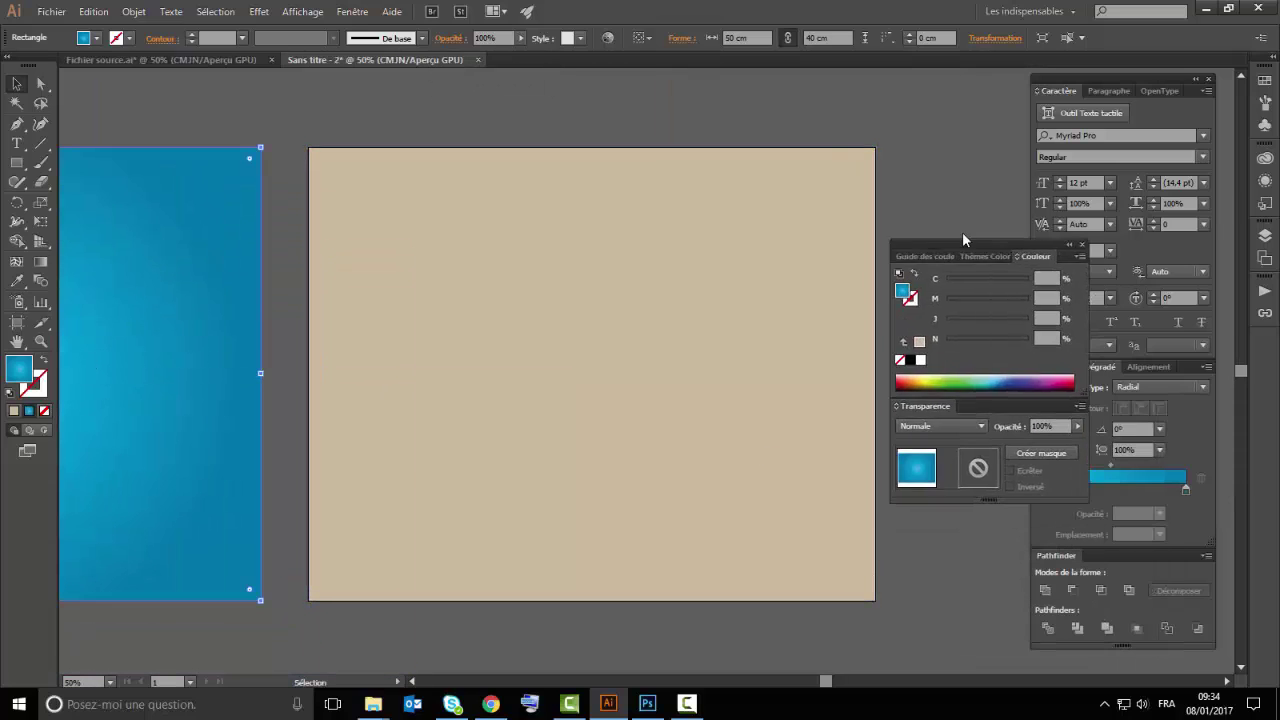
click(1040, 491)
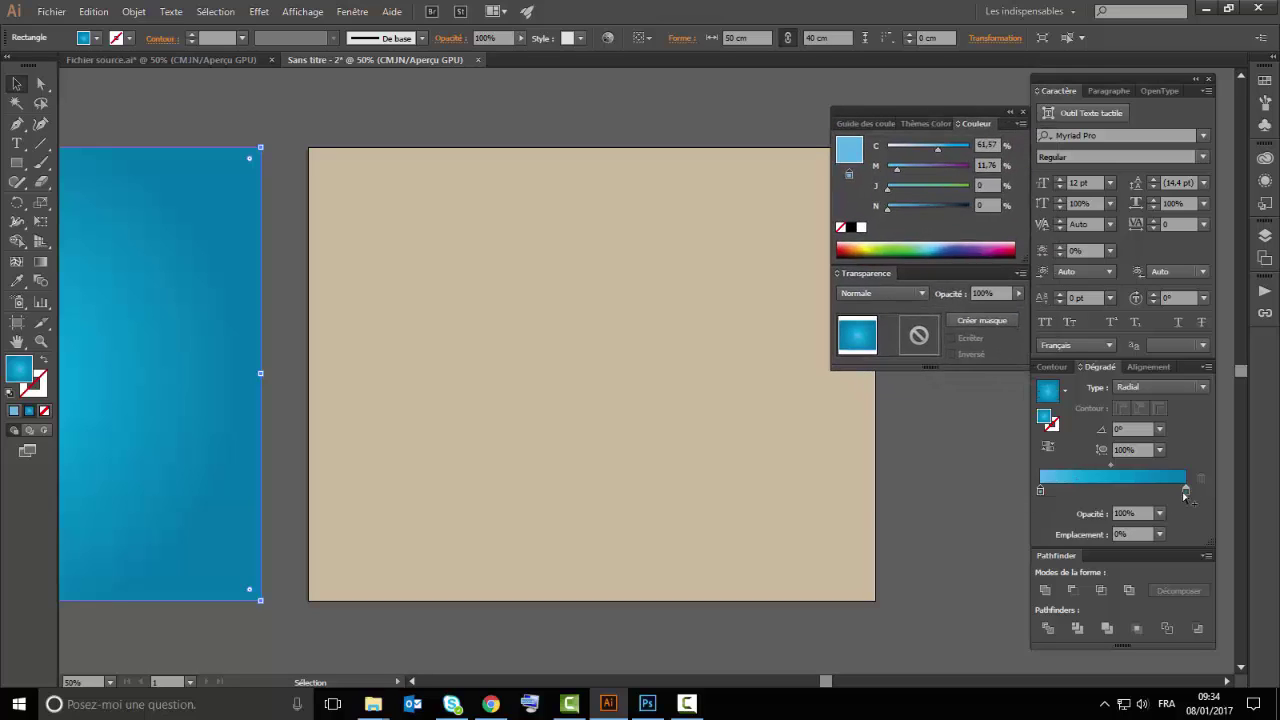
drag(1186, 492, 1182, 492)
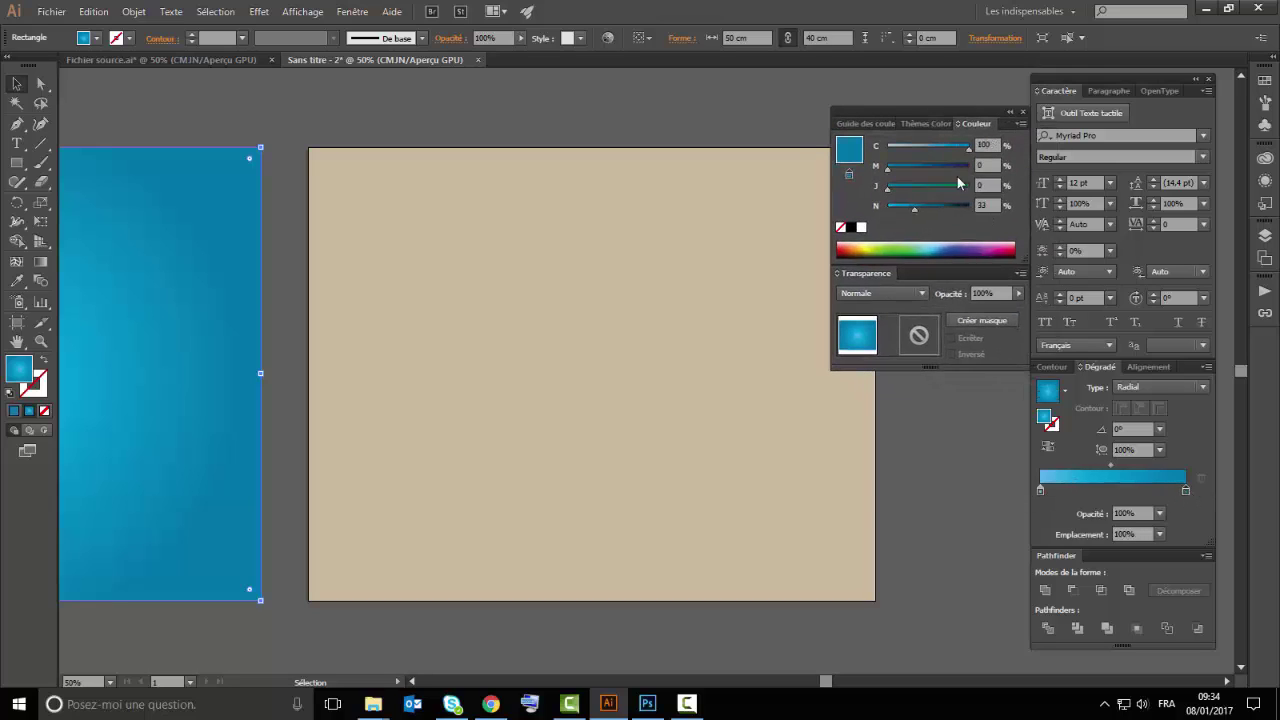
Apply the blue gradient to the beige background with the Eyedropper, then delete the sample shape
click(600, 240)
key(i)
click(228, 238)
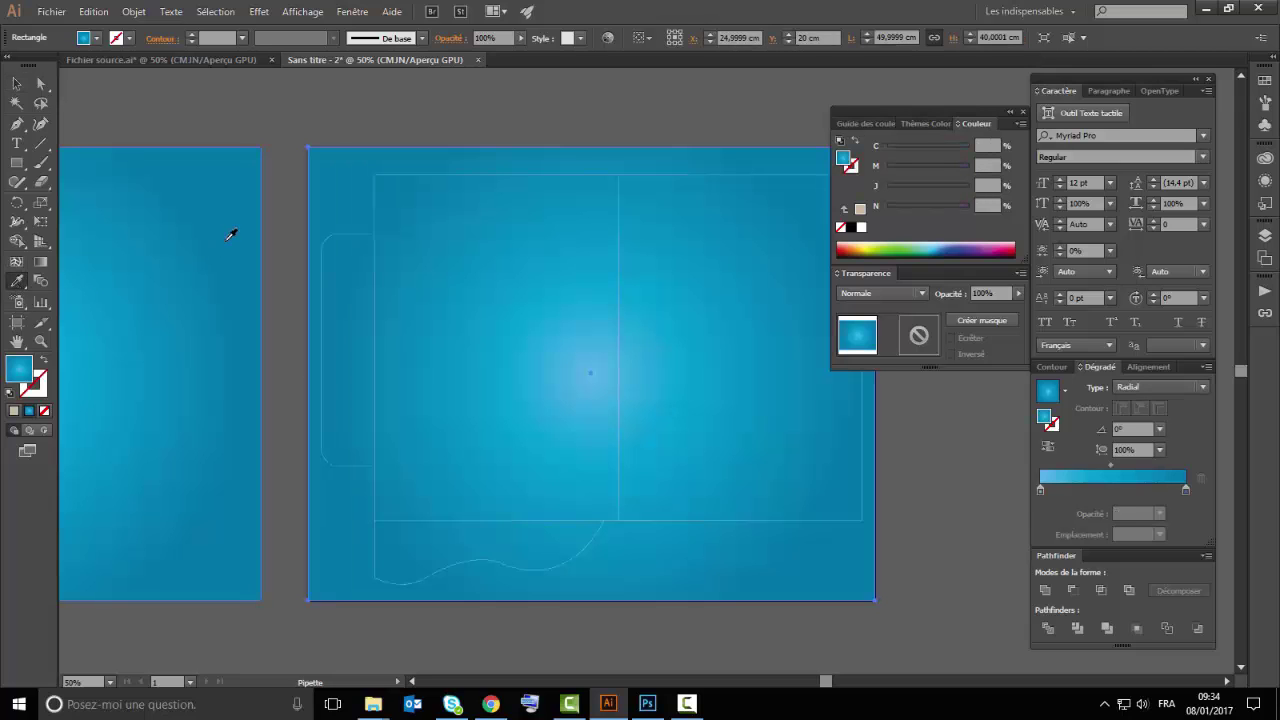
click(16, 84)
click(226, 195)
key(Delete)
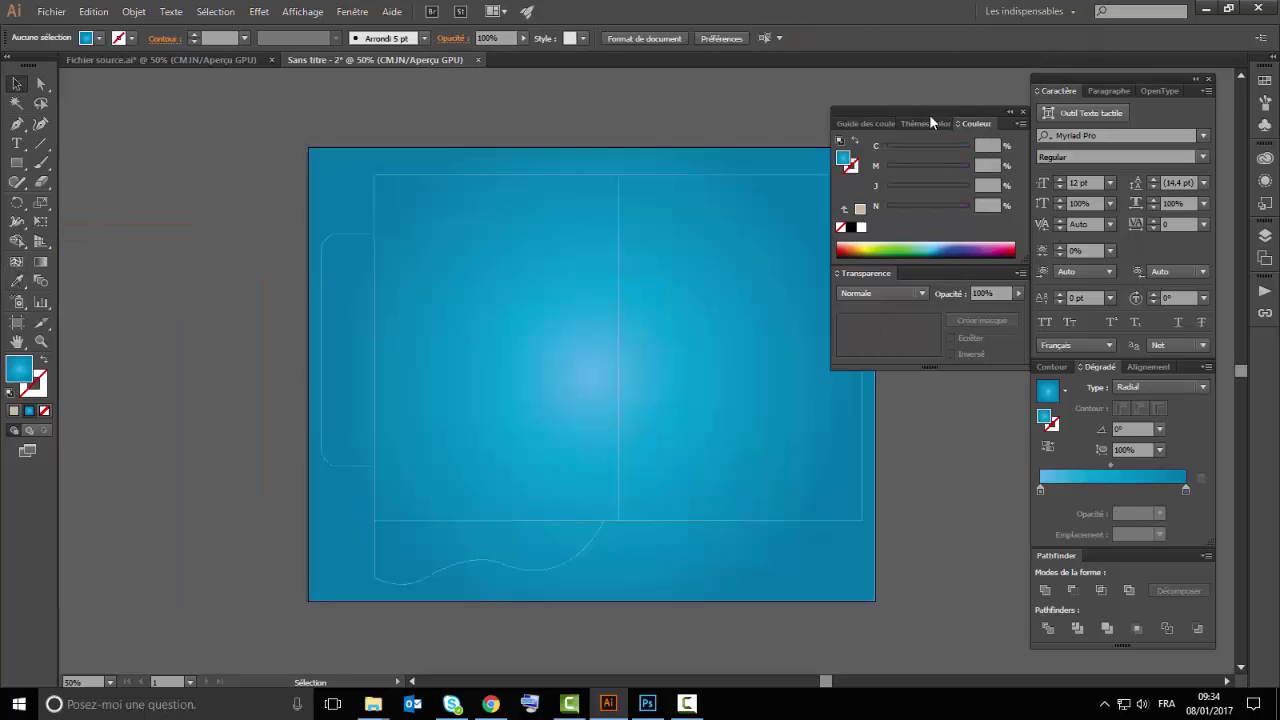
Draw a white 42 × 4.78 cm band across the lower folder, just above the curved flap
scroll(462, 262, up, 1)
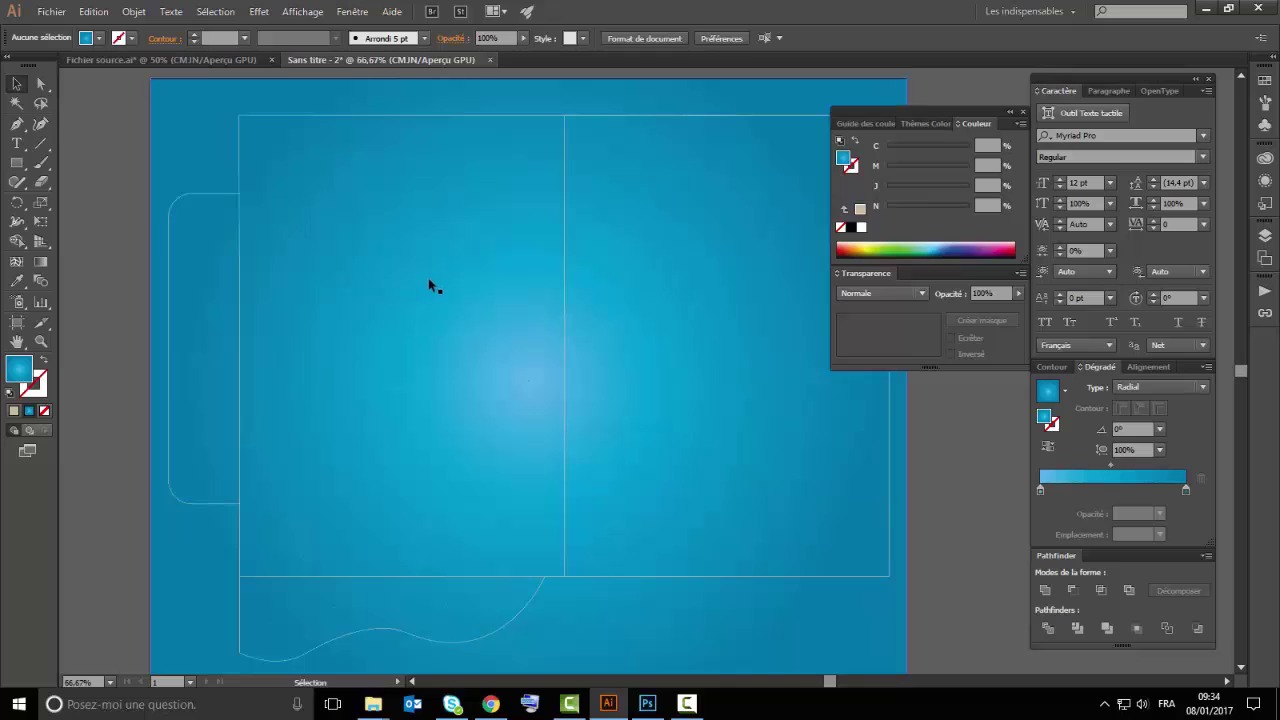
scroll(432, 286, down, 1)
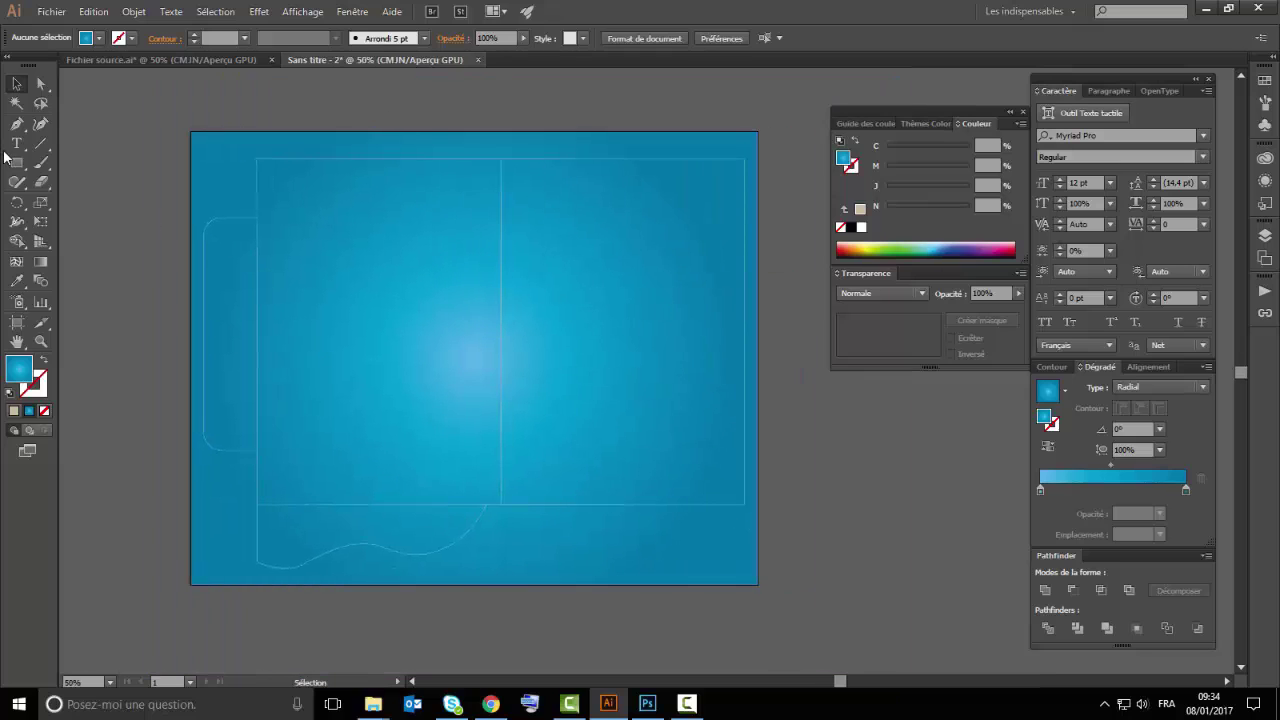
drag(256, 451, 744, 504)
click(86, 38)
click(32, 68)
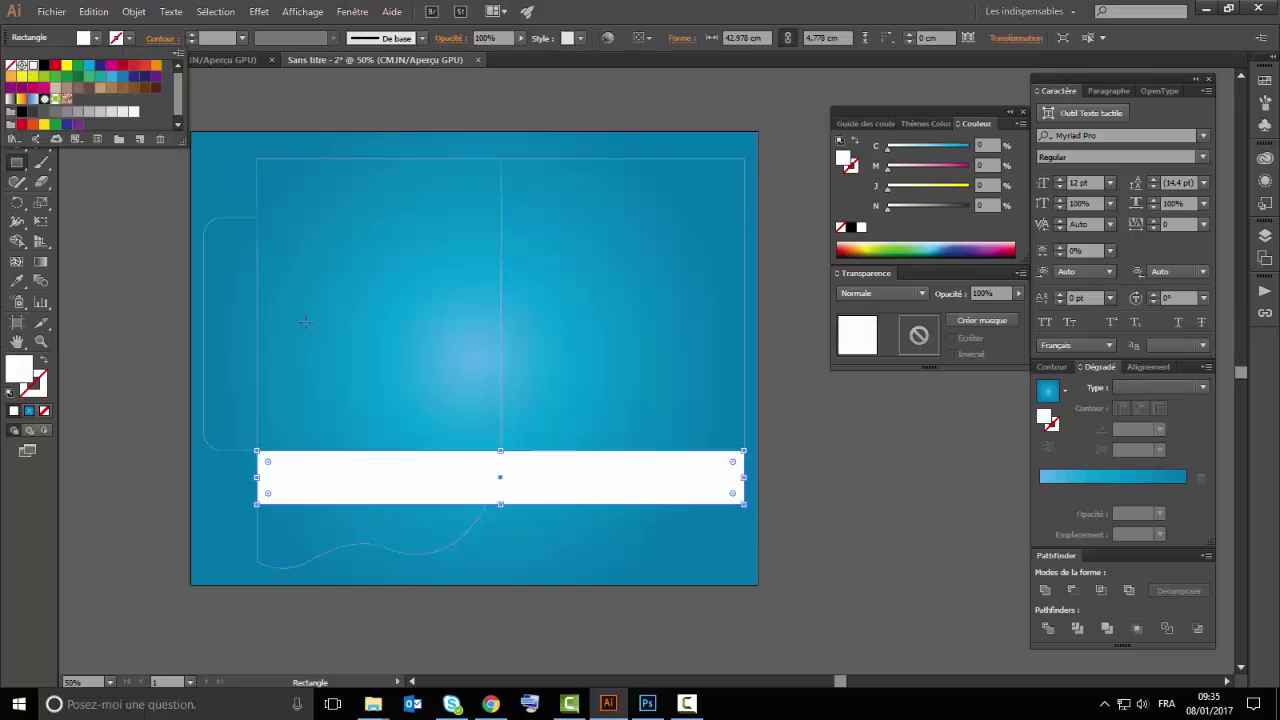
click(567, 542)
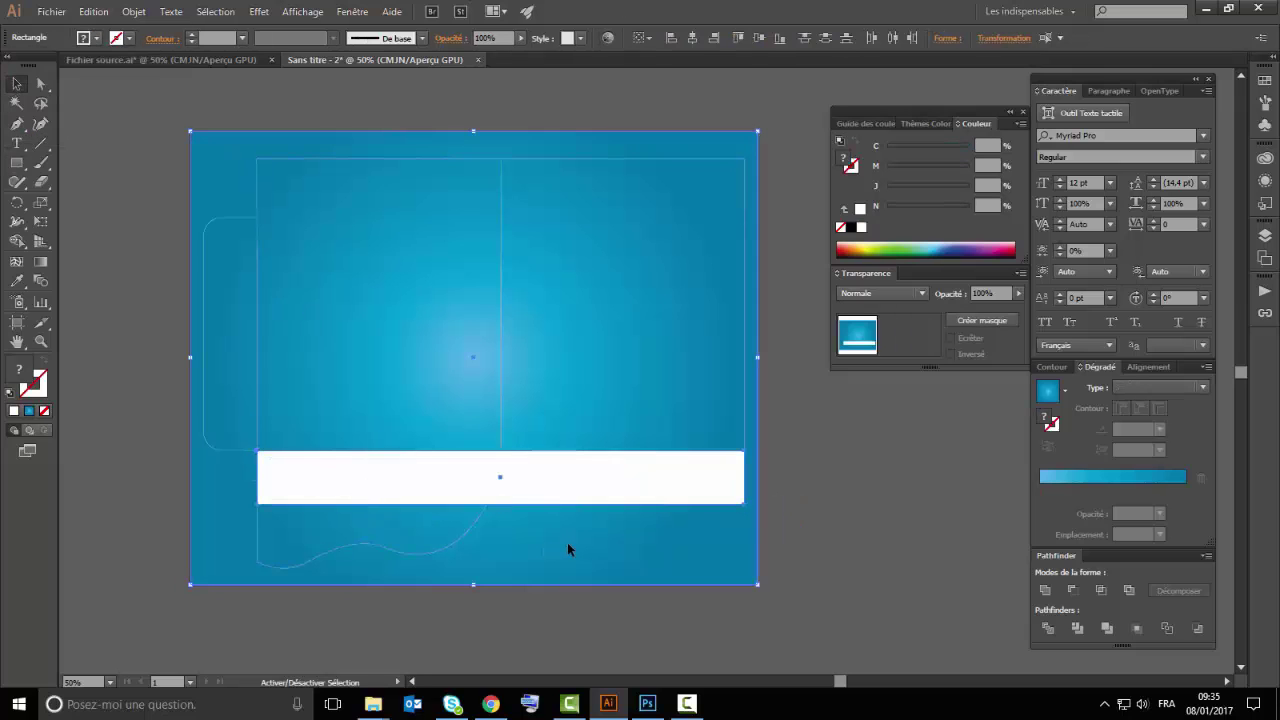
right_click(567, 542)
click(857, 516)
click(810, 552)
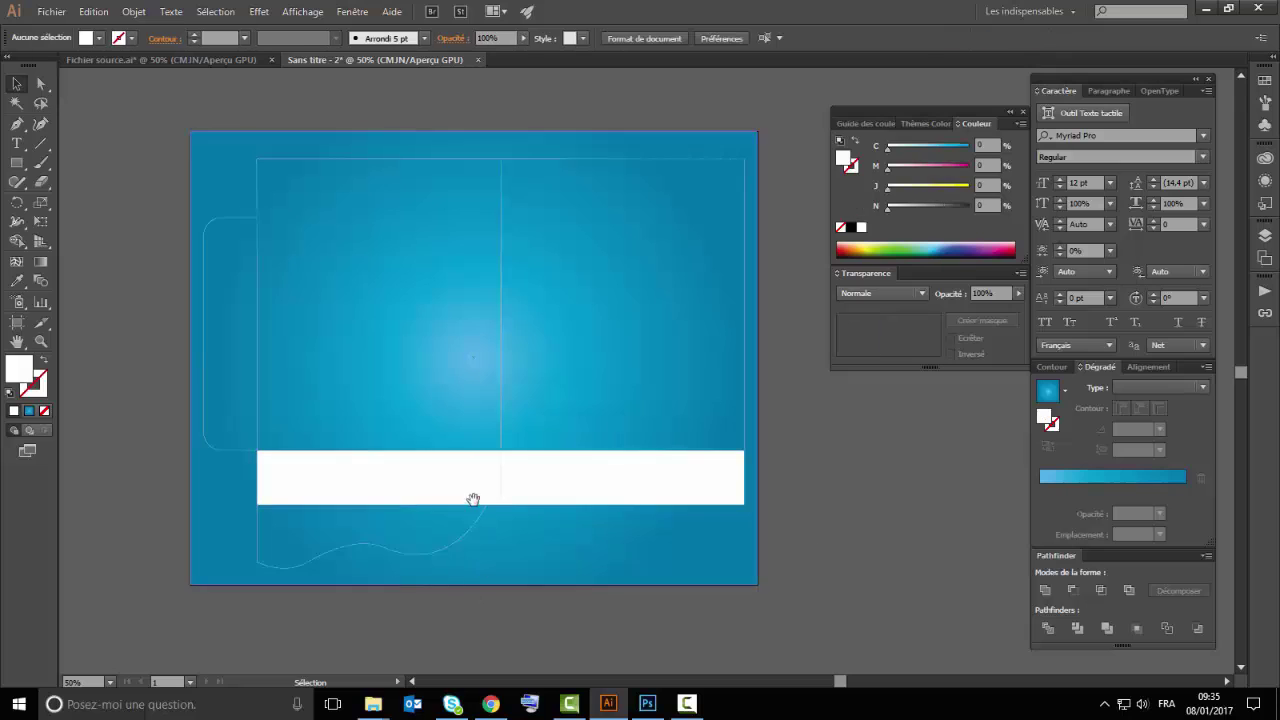
scroll(440, 485, up, 1)
scroll(443, 400, up, 2)
scroll(443, 400, left, 1)
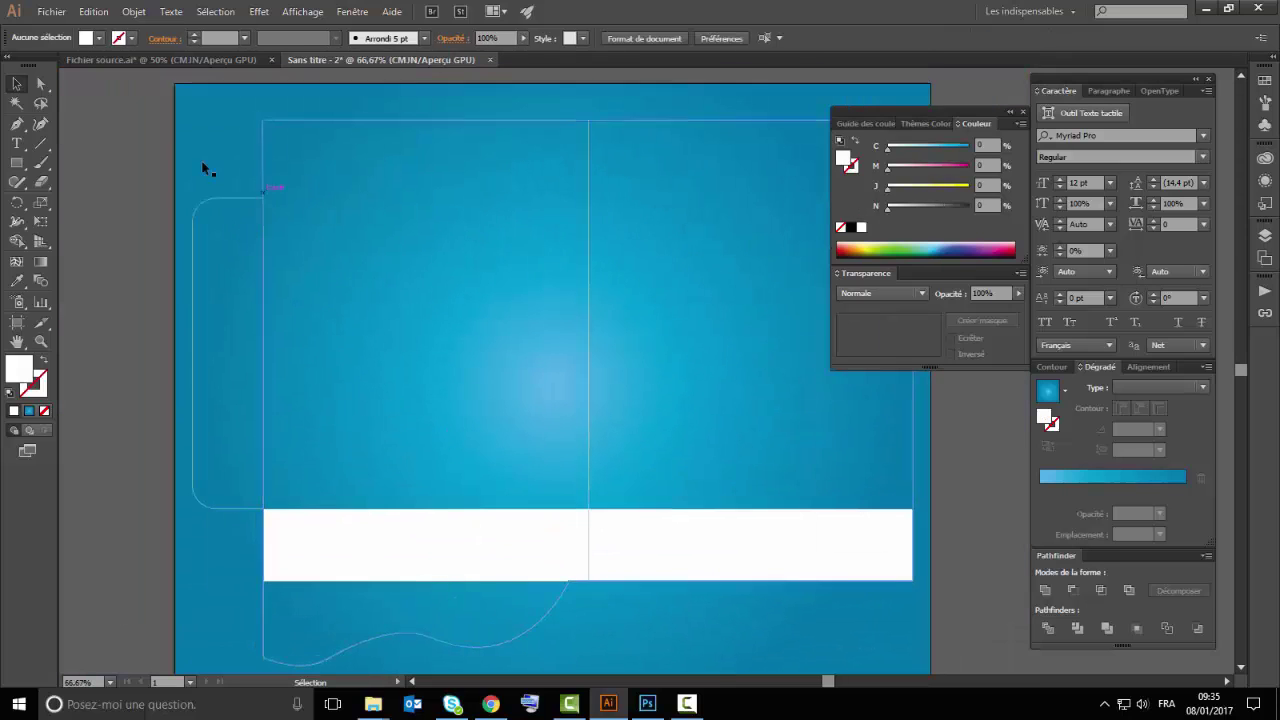
Start the white Pen-tool frame along the left flap edge, down to its rounded bottom
drag(113, 253, 210, 251)
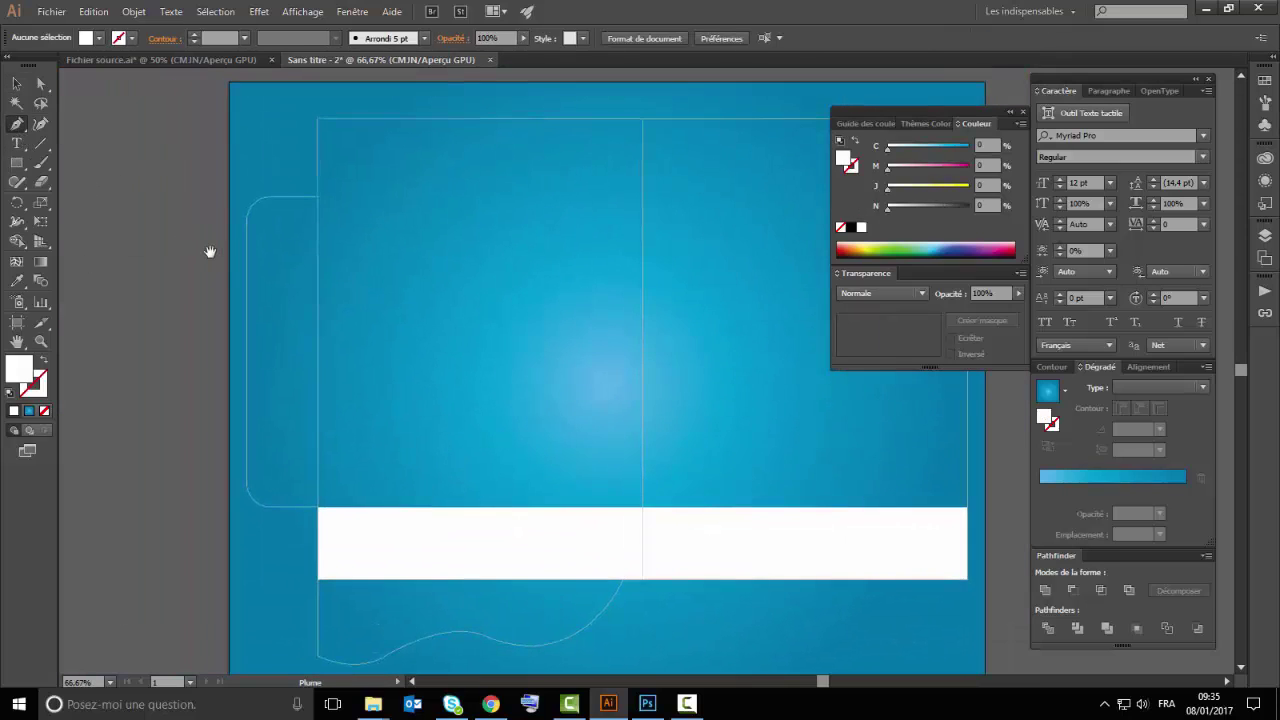
click(165, 58)
click(333, 58)
drag(292, 220, 359, 233)
scroll(365, 238, up, 1)
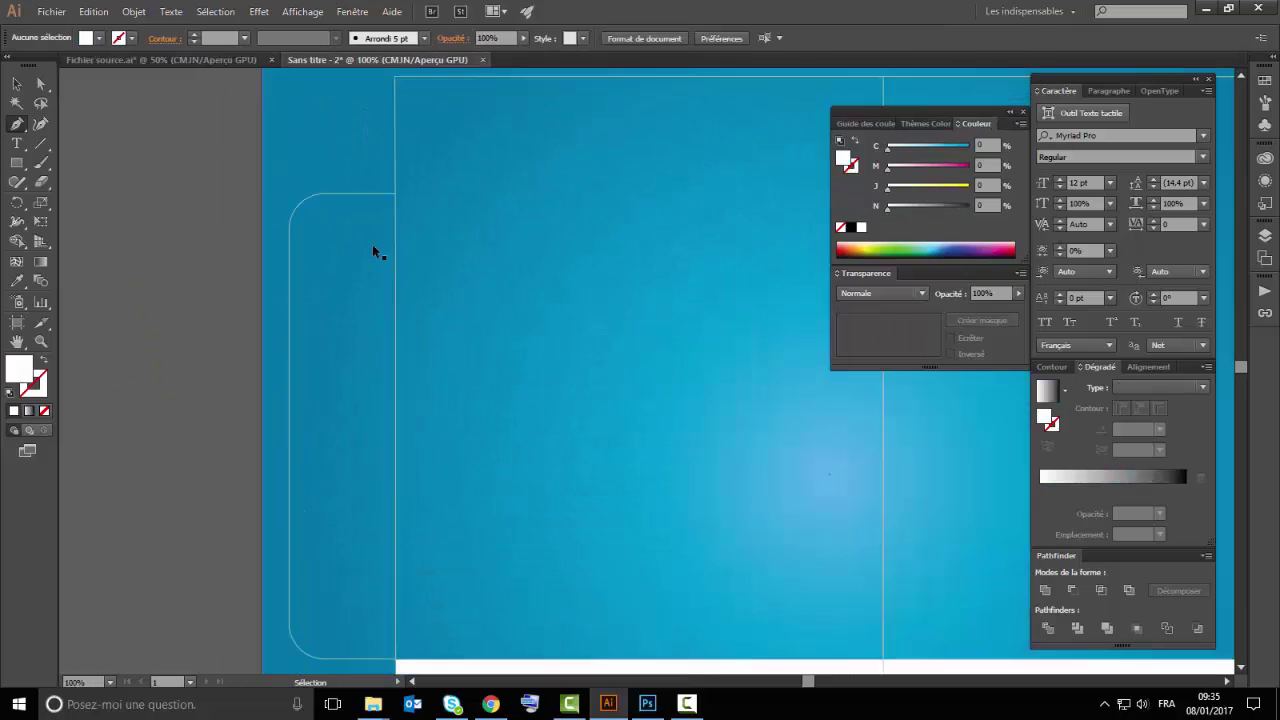
scroll(372, 244, up, 1)
click(411, 221)
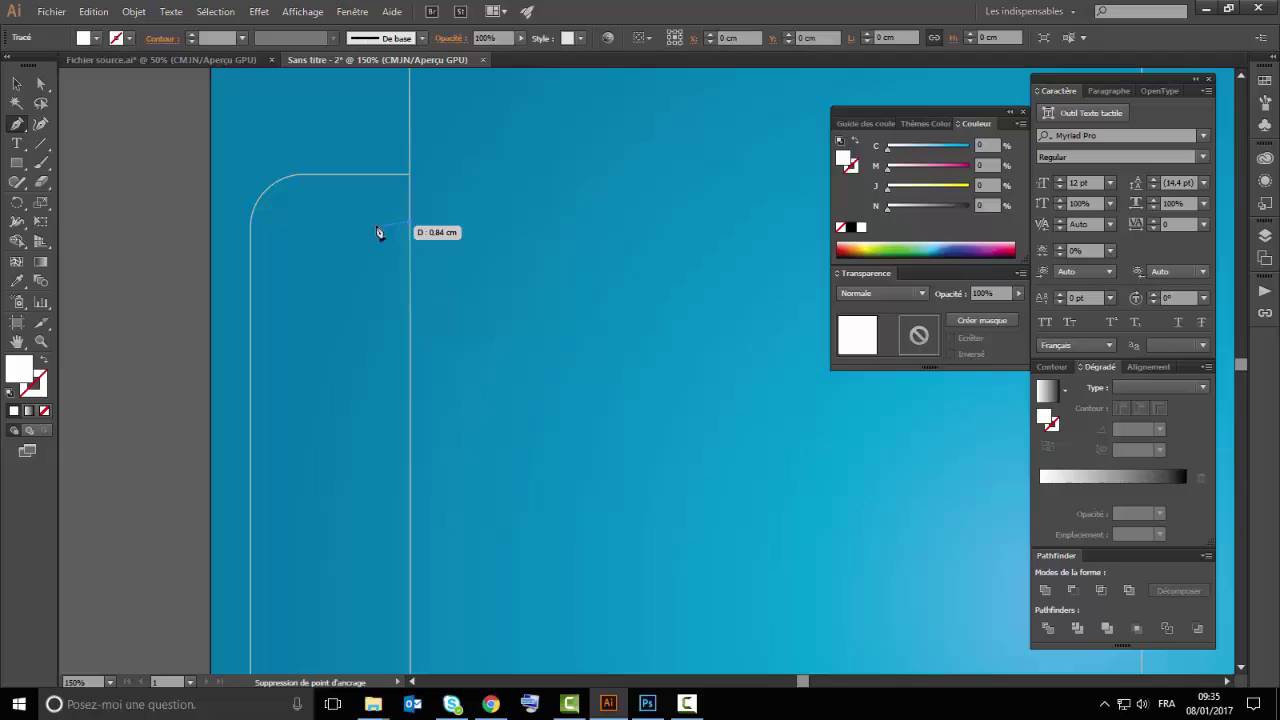
click(314, 228)
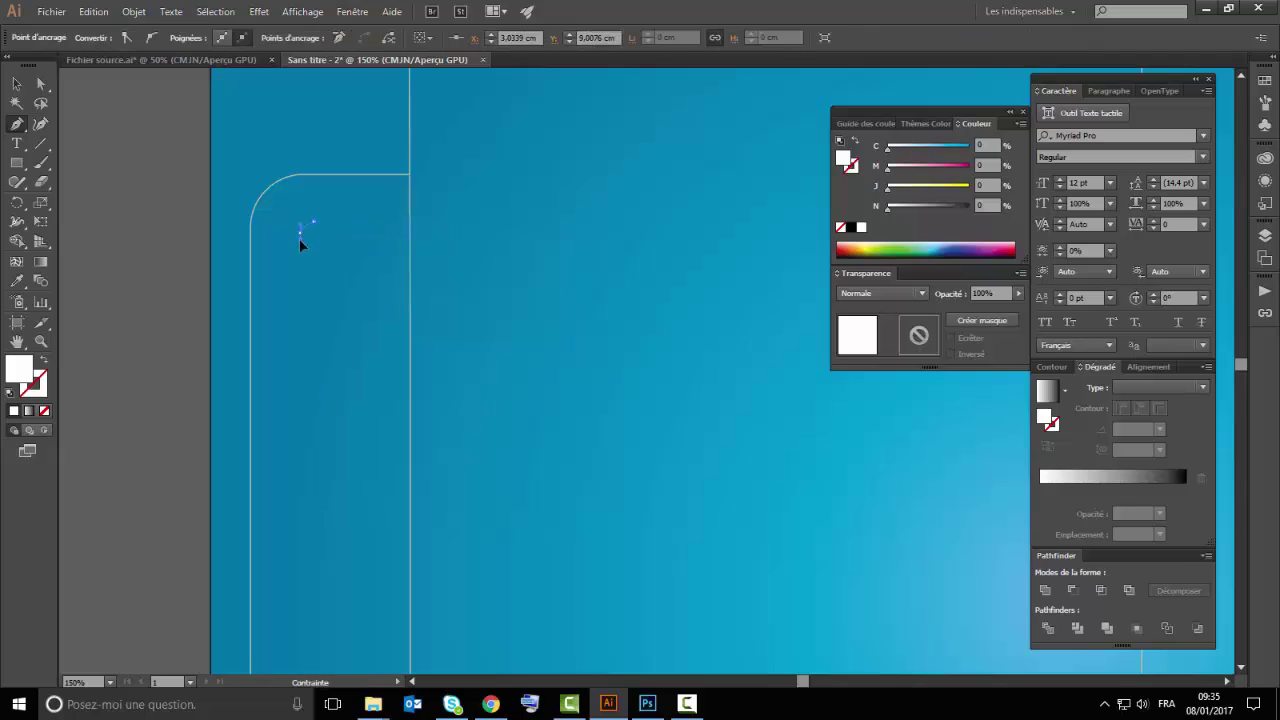
drag(303, 251, 319, 86)
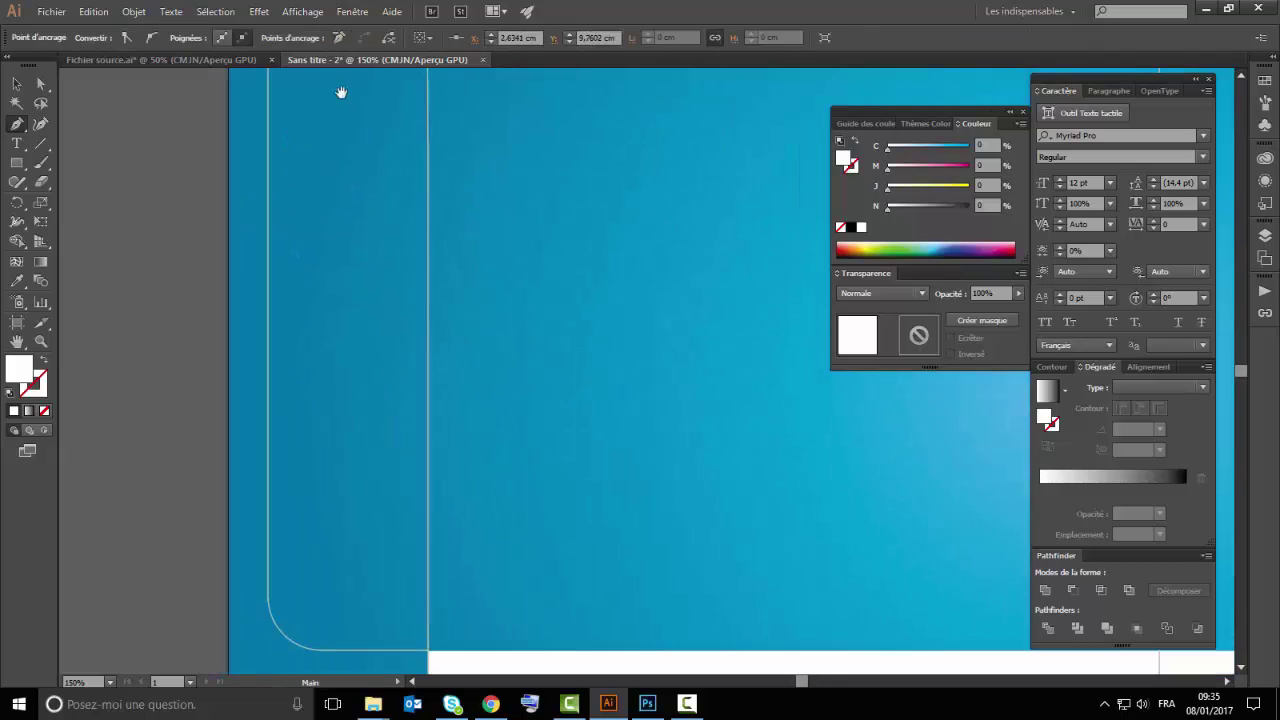
click(318, 591)
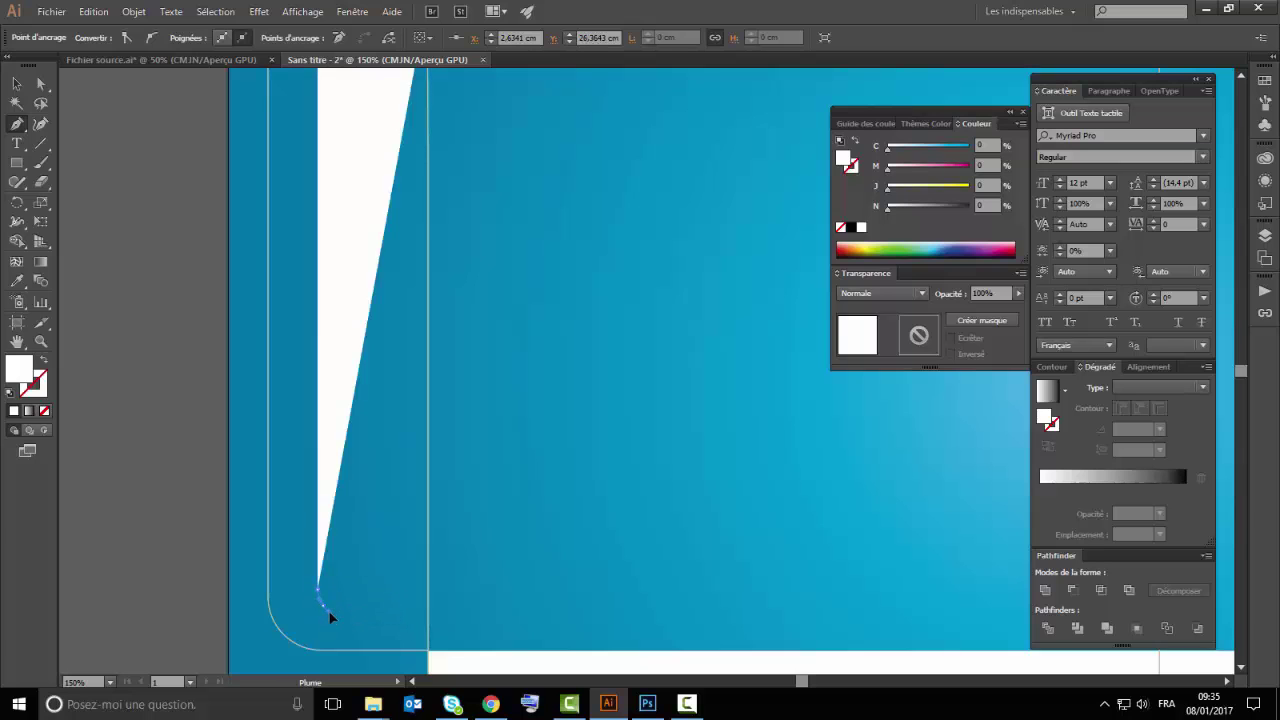
click(324, 606)
click(338, 614)
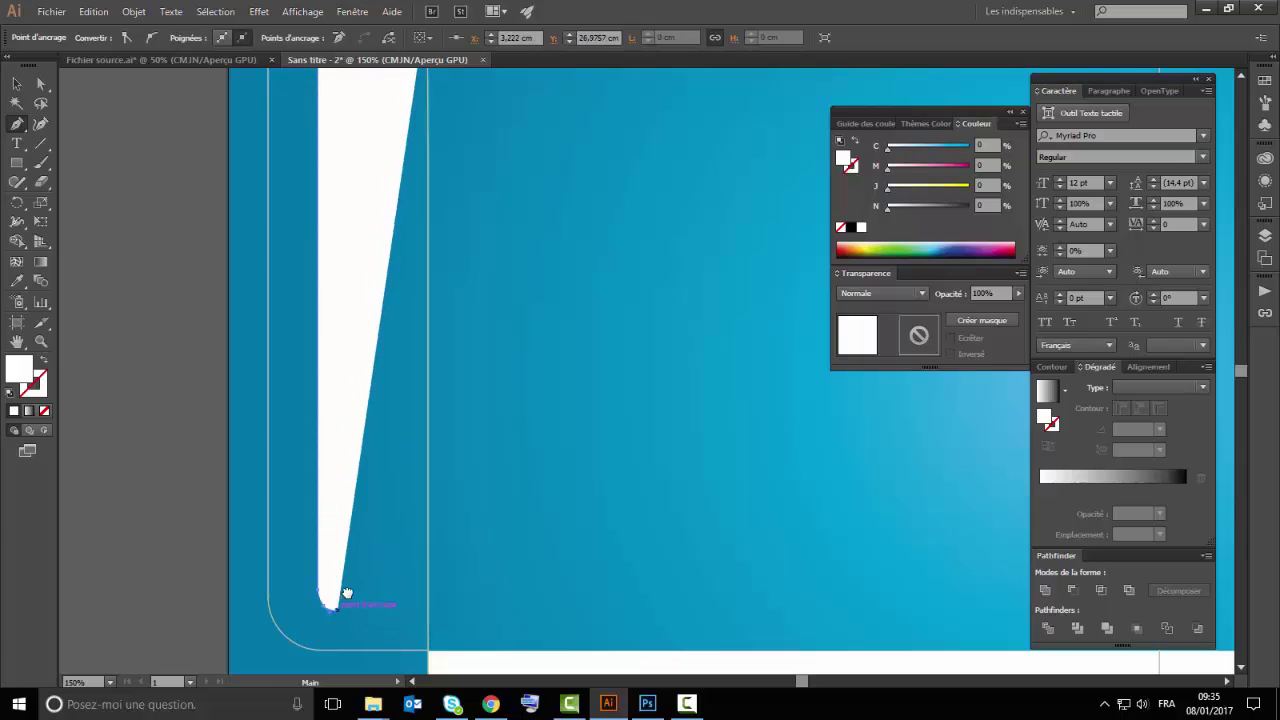
Extend the white shape's bottom edge along the band to the artboard's right edge
scroll(340, 616, up, 4)
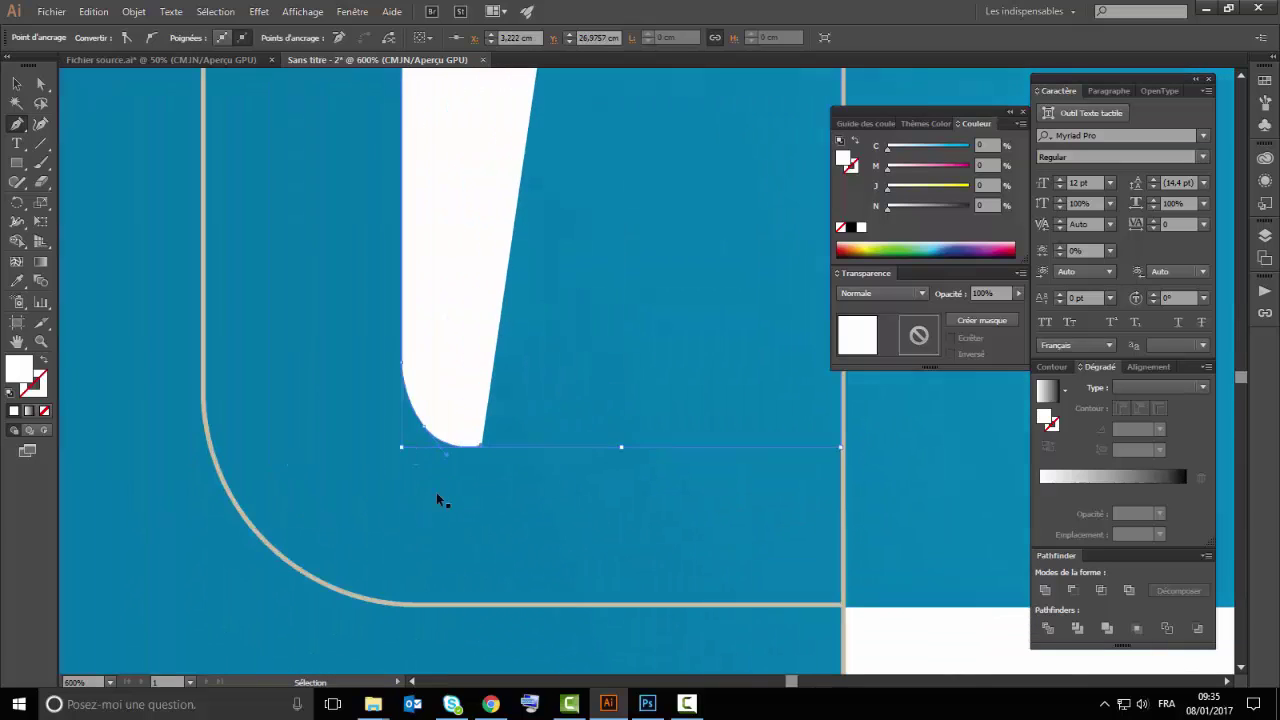
click(841, 453)
scroll(440, 460, down, 3)
scroll(300, 420, down, 3)
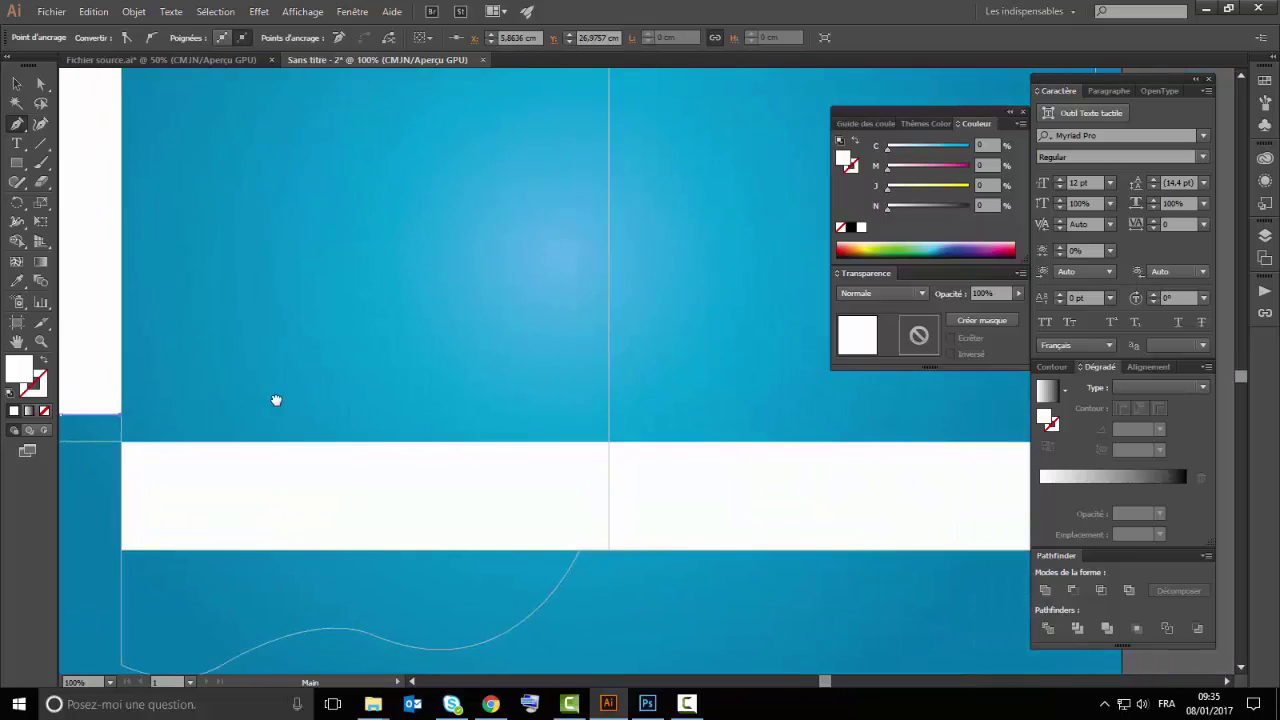
scroll(450, 430, down, 2)
click(567, 412)
scroll(571, 410, up, 5)
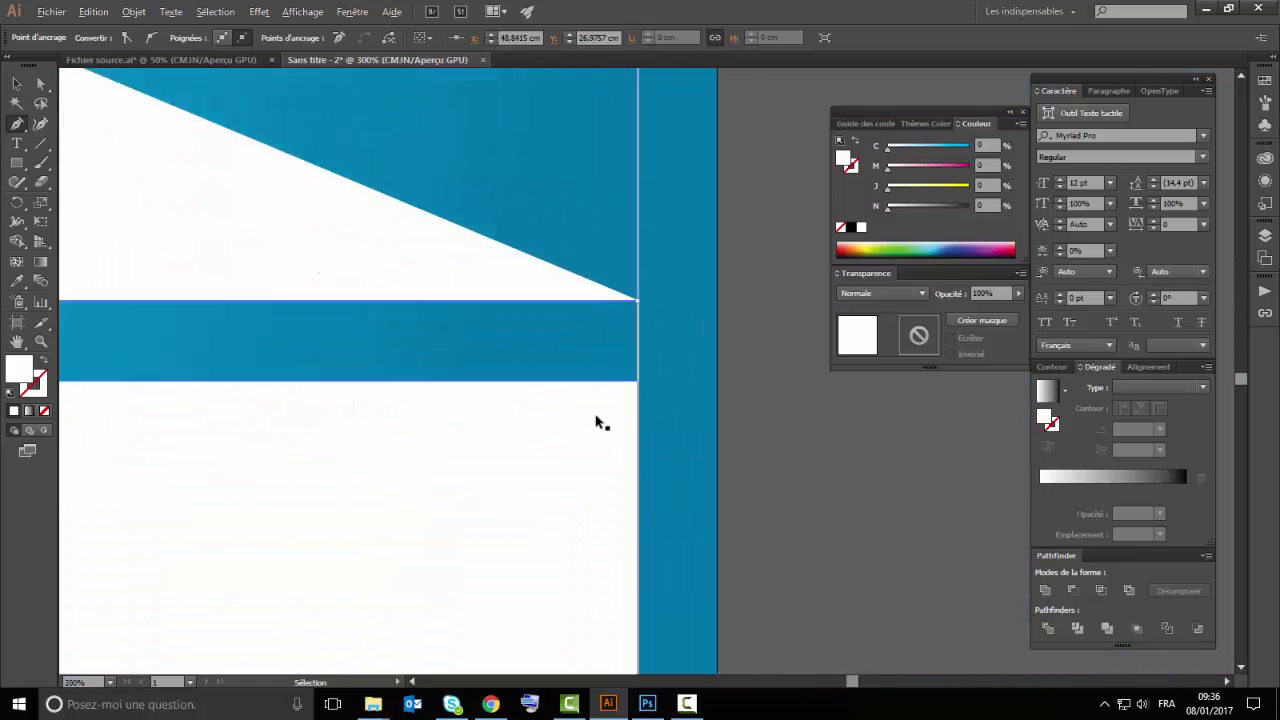
scroll(600, 423, up, 1)
scroll(653, 372, down, 3)
scroll(206, 328, down, 2)
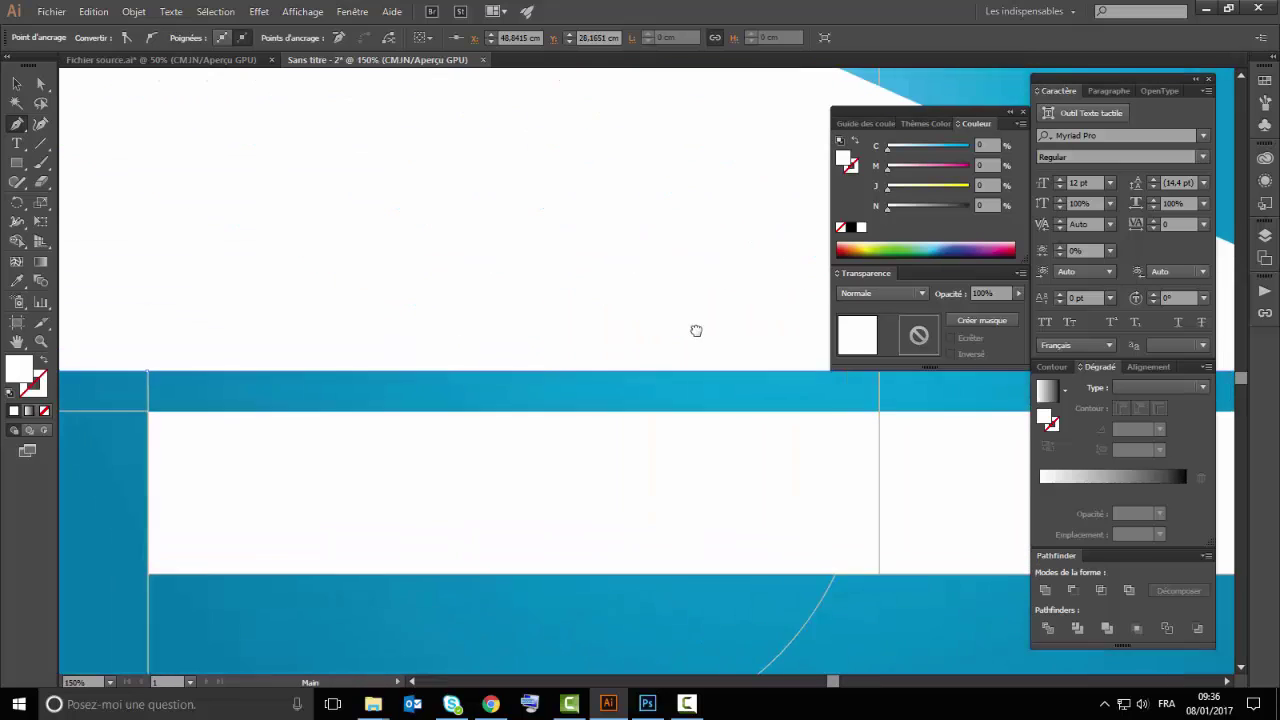
scroll(694, 331, down, 2)
Trace the frame's inner outline with curved lower-left and top-left corners and a top-right end point
click(493, 444)
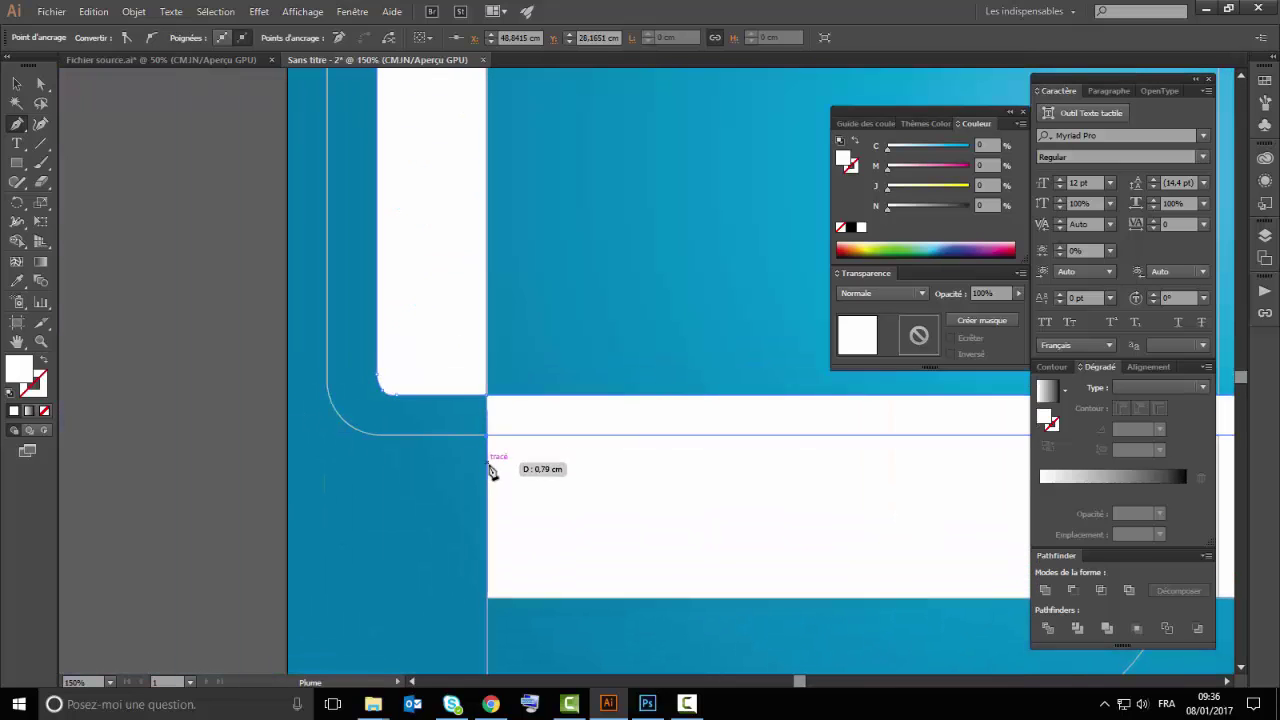
click(372, 468)
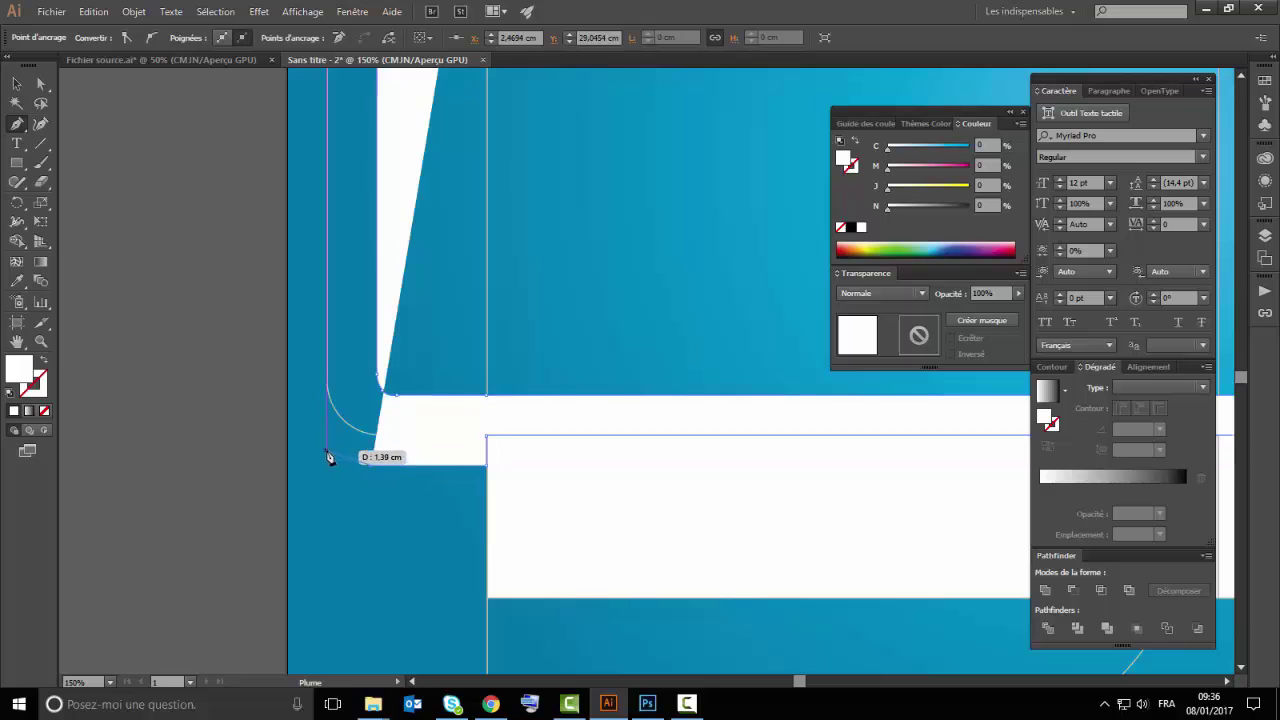
drag(311, 435, 307, 407)
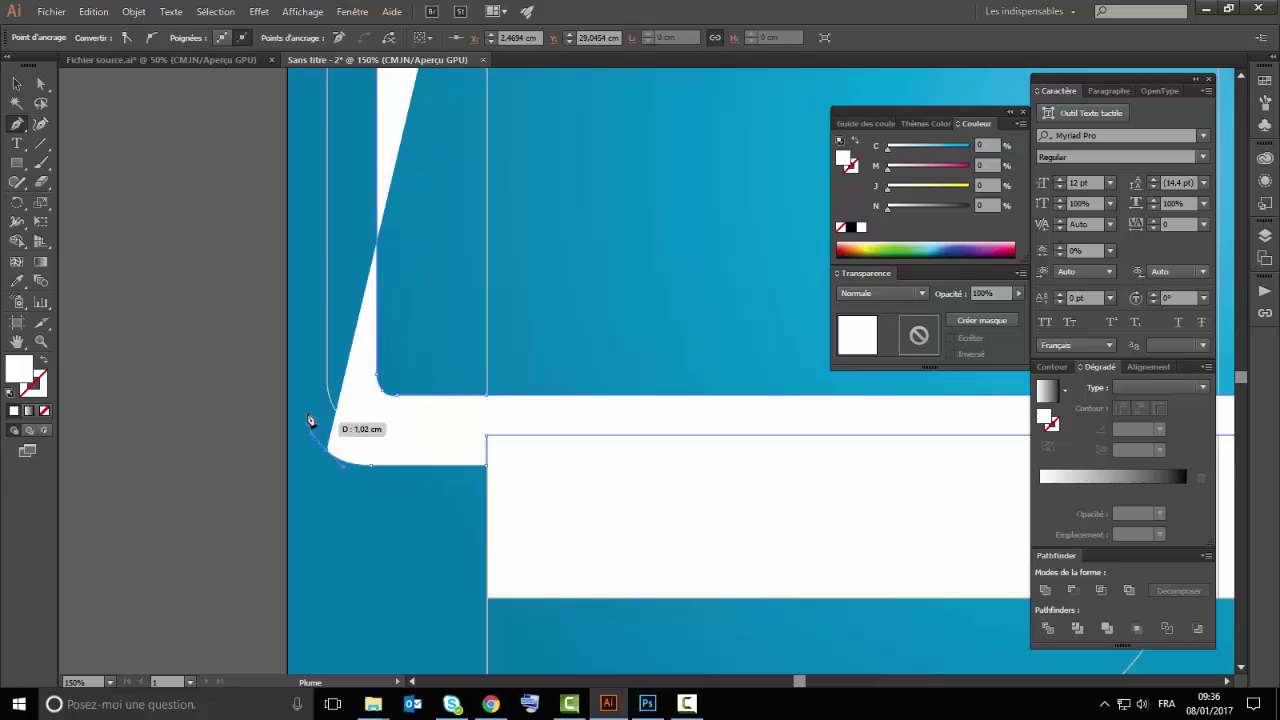
scroll(305, 404, up, 3)
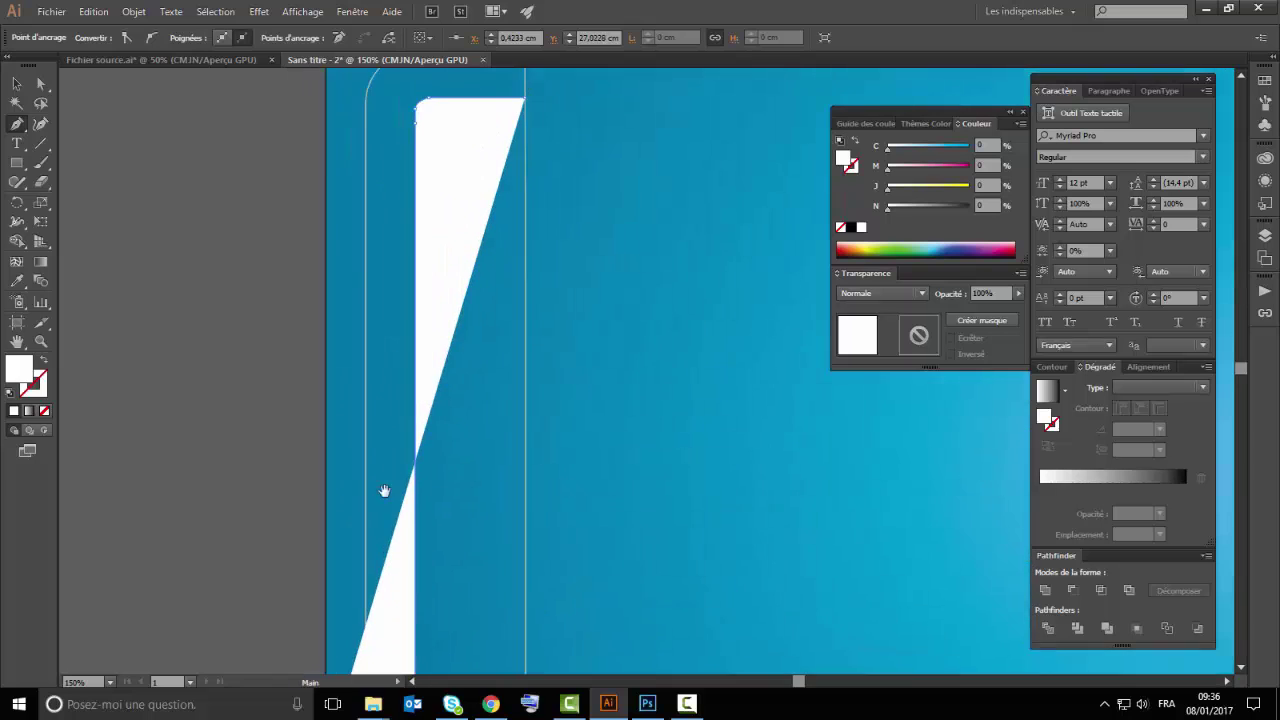
scroll(383, 491, up, 2)
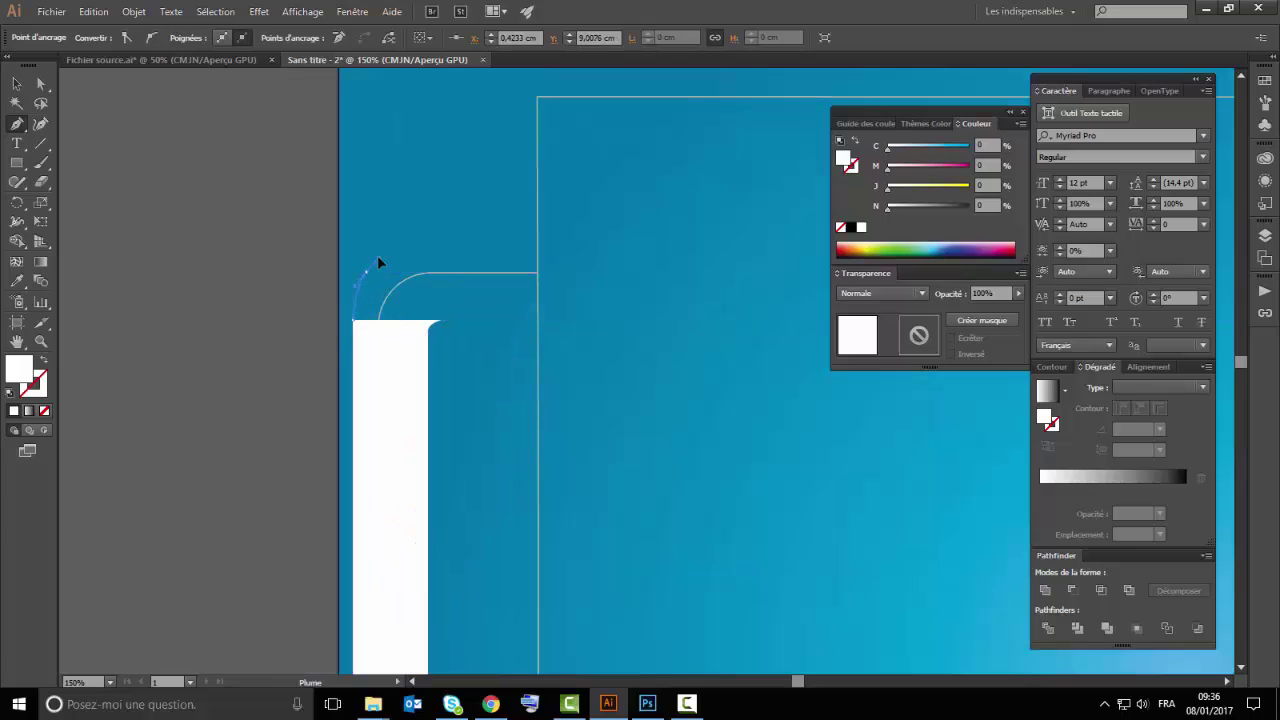
drag(368, 282, 379, 251)
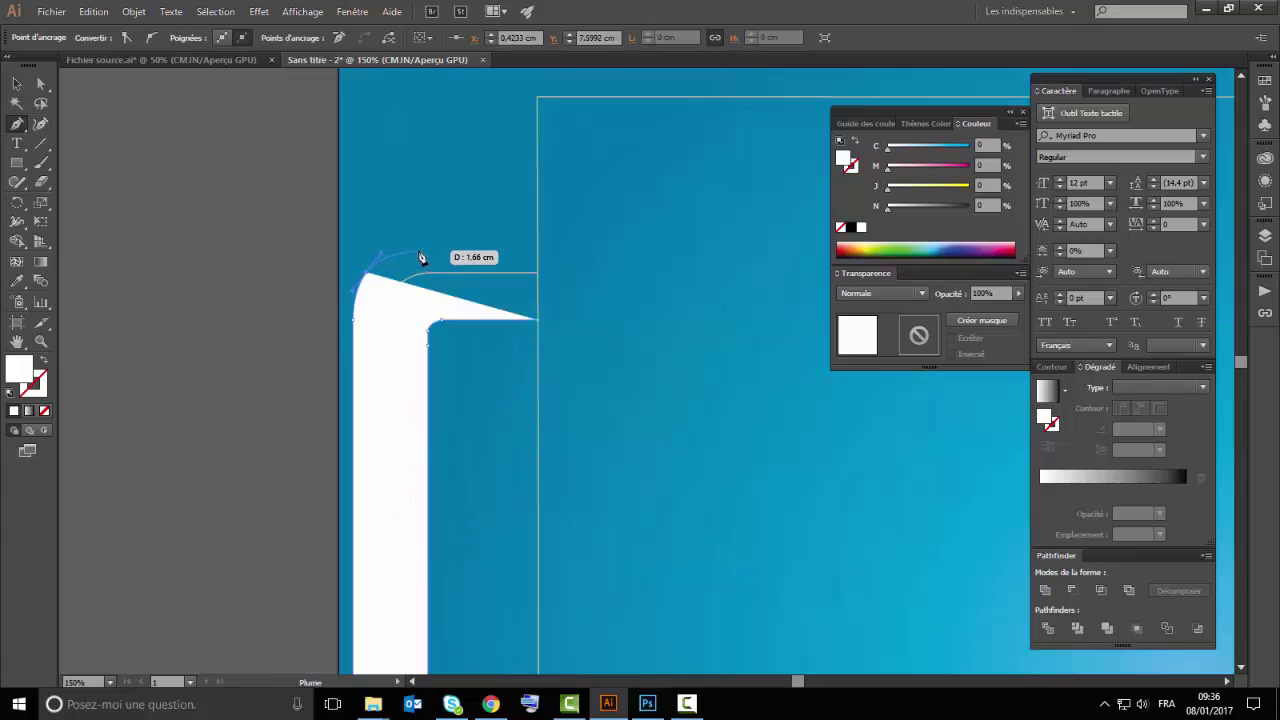
click(538, 254)
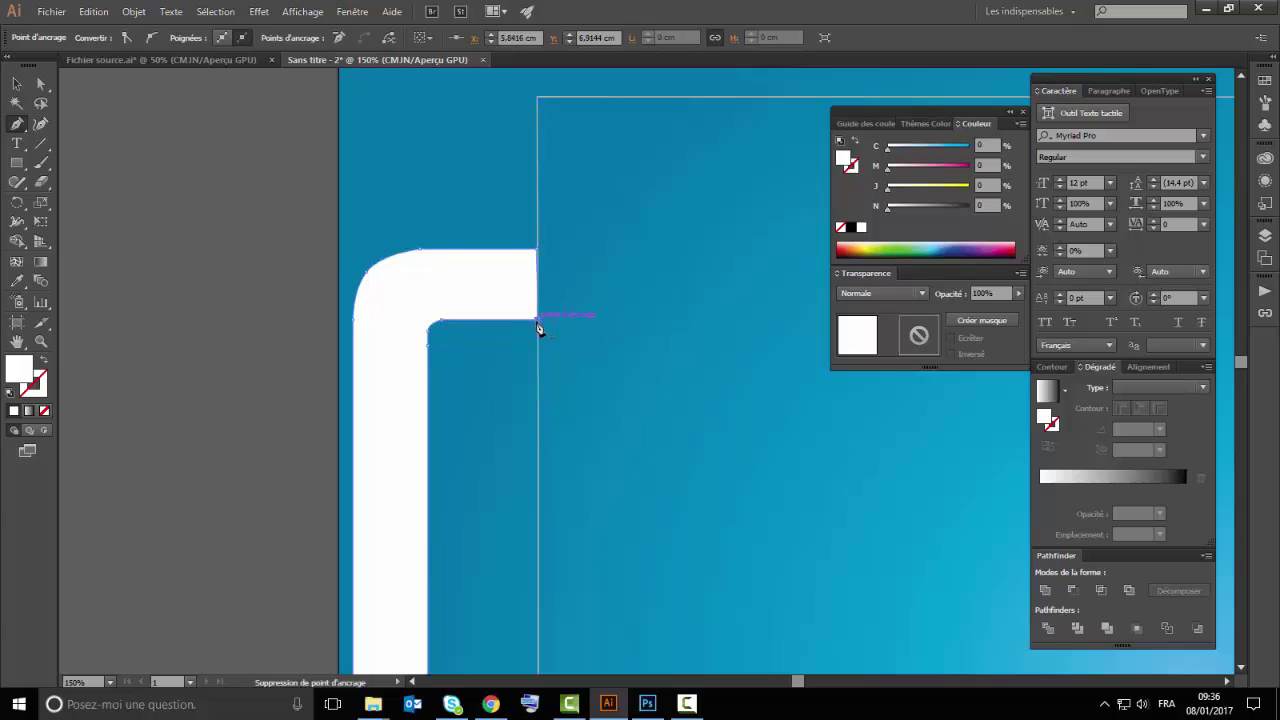
Send the blue background behind the white frame with Disposition > Arrière-plan
click(22, 86)
click(426, 133)
right_click(427, 133)
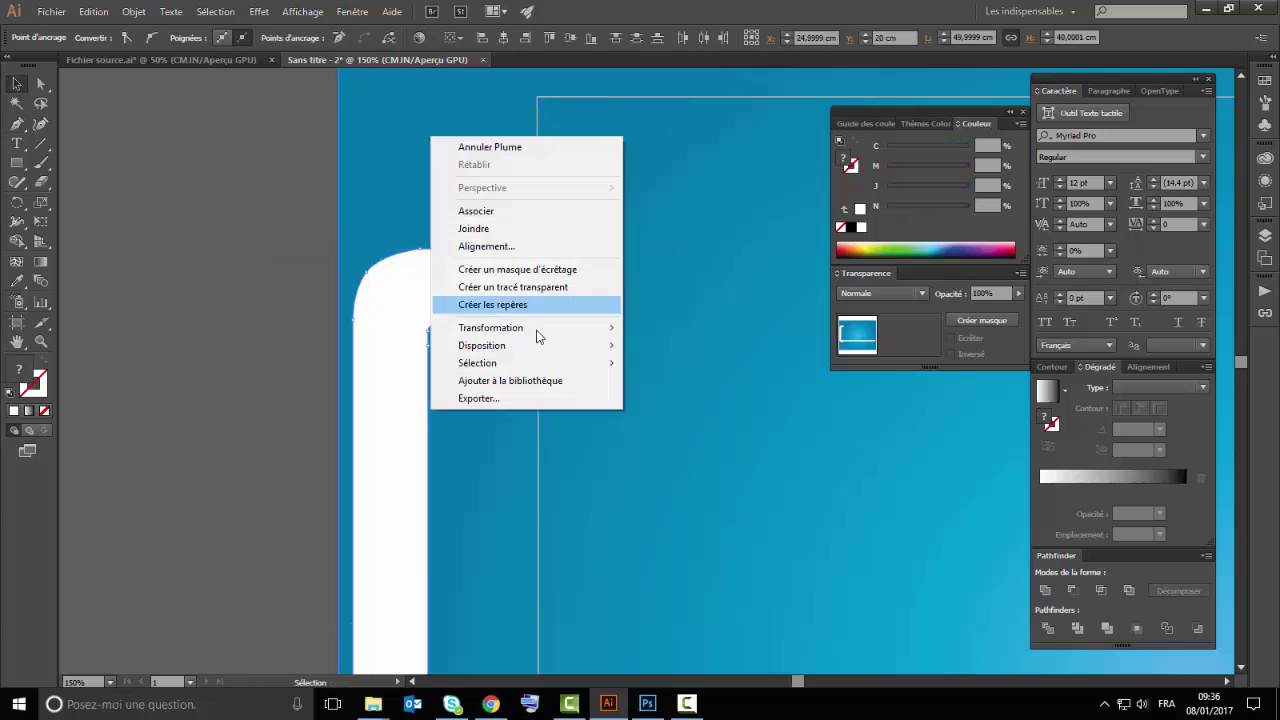
click(699, 399)
scroll(694, 397, up, 4)
click(600, 551)
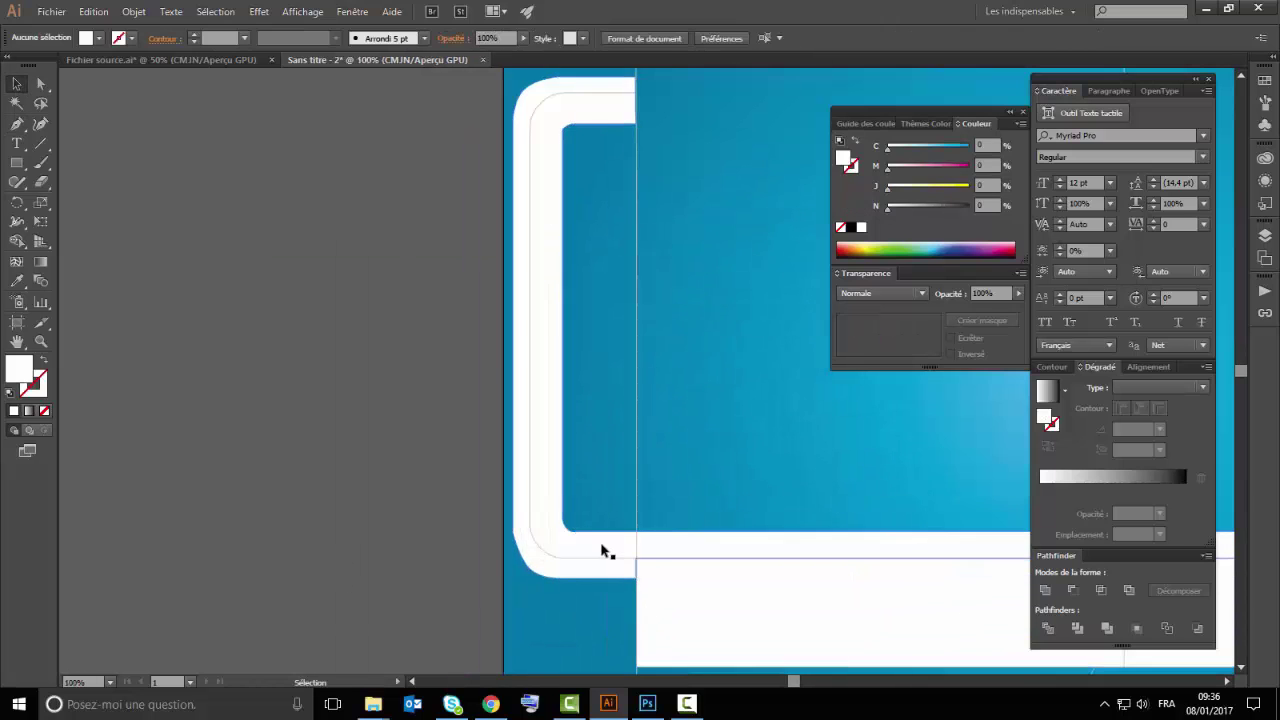
Select the white frame and pick a rounded-corner anchor with Direct Selection (A)
scroll(655, 413, up, 1)
scroll(600, 414, up, 1)
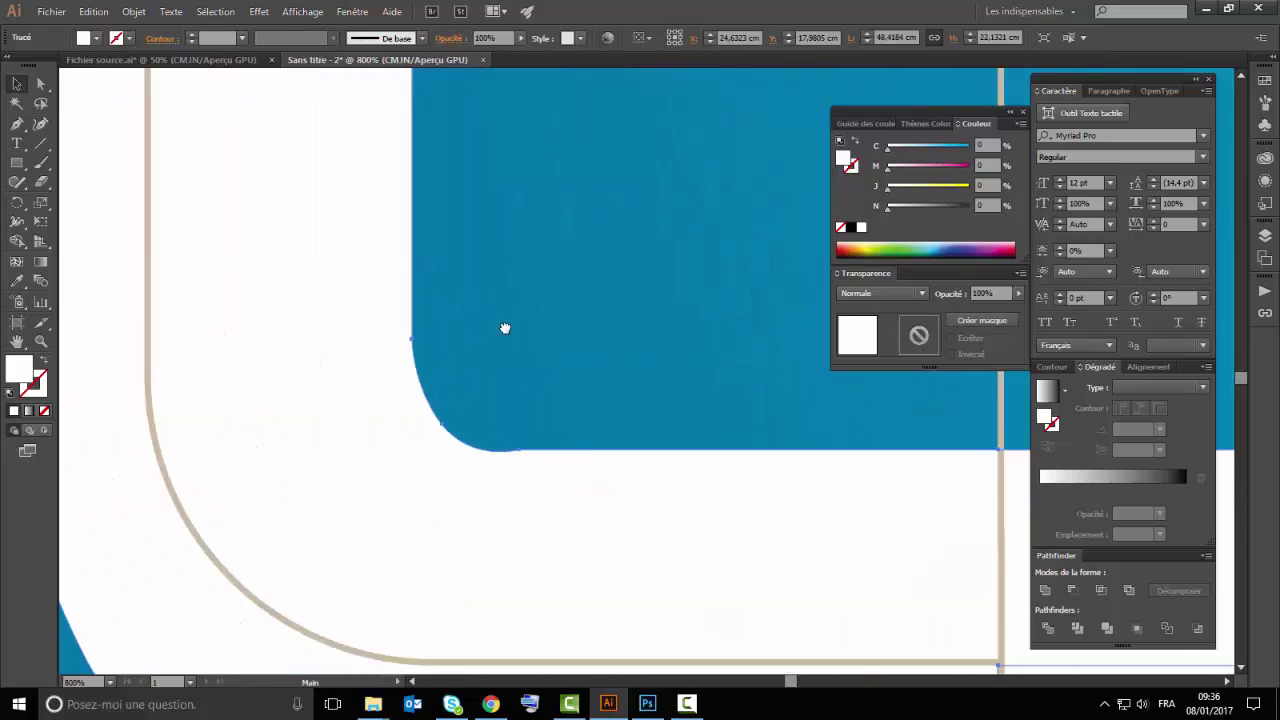
click(597, 414)
scroll(503, 328, up, 1)
key(a)
click(393, 442)
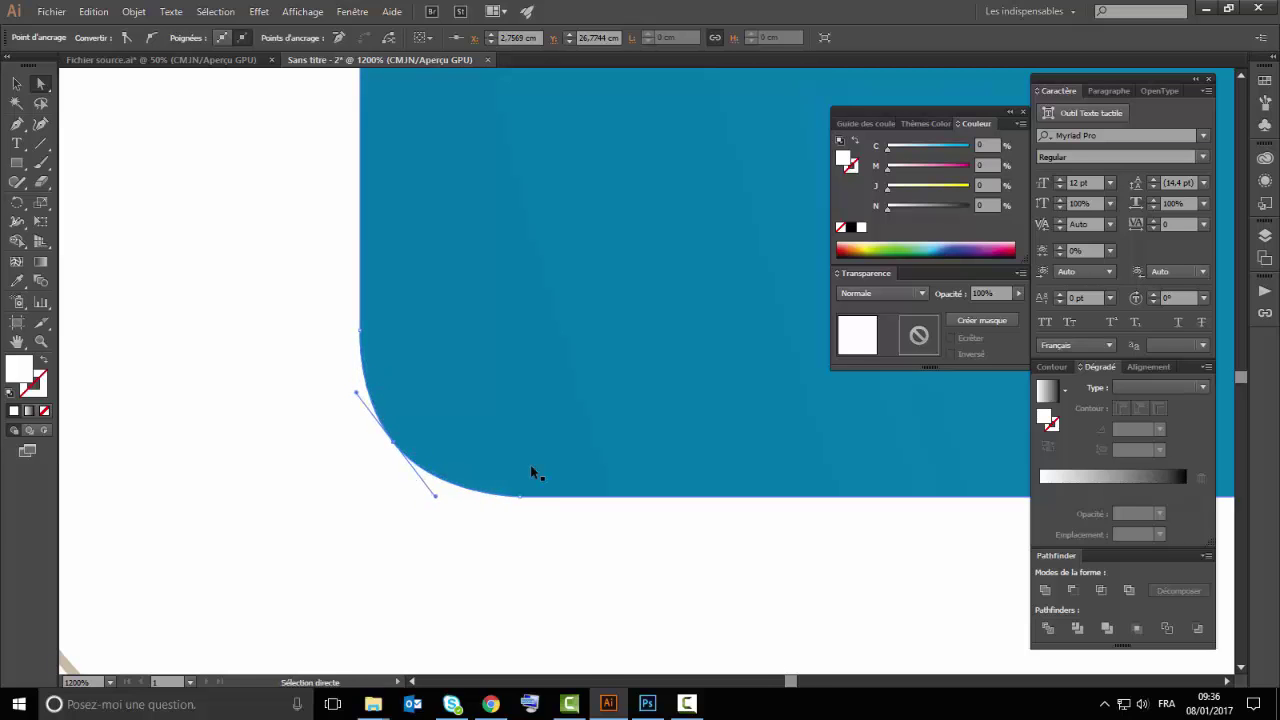
Smooth the blue shape's top-left rounded corner by reshaping its handle and raising its anchor
drag(523, 243, 497, 611)
drag(491, 271, 455, 318)
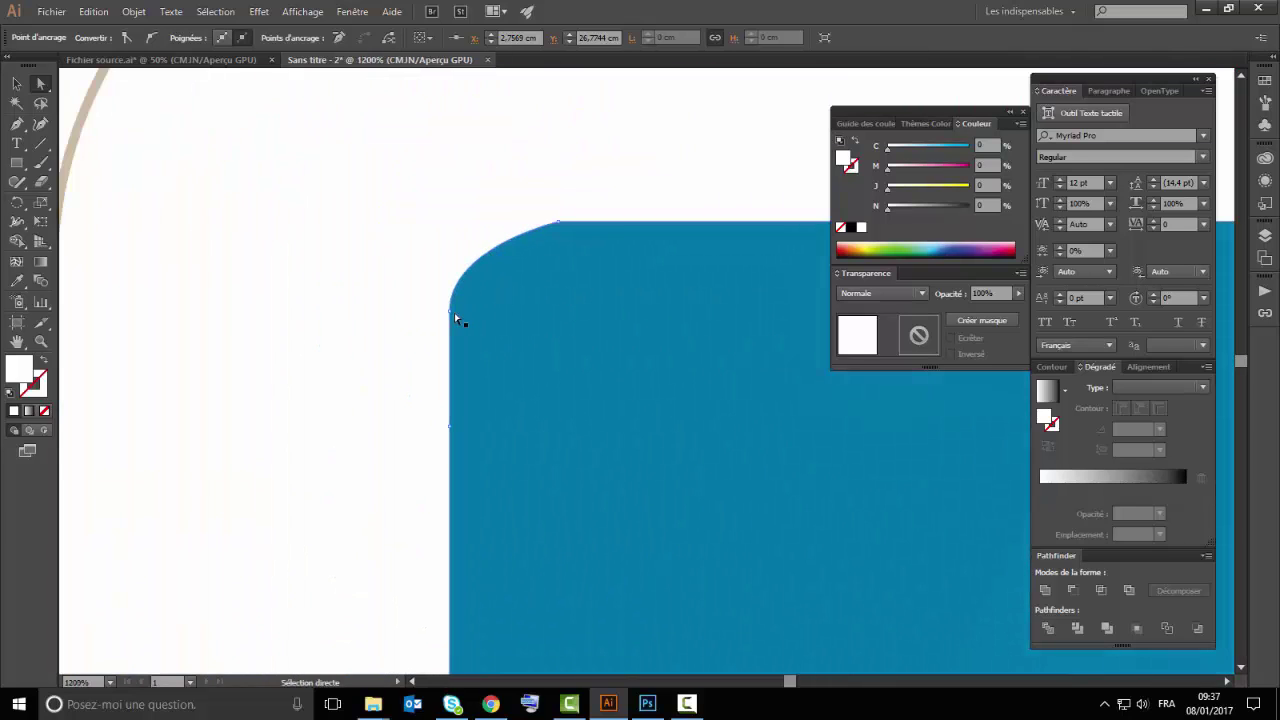
mouse_move(467, 243)
mouse_down()
mouse_move(481, 259)
mouse_move(485, 222)
mouse_up()
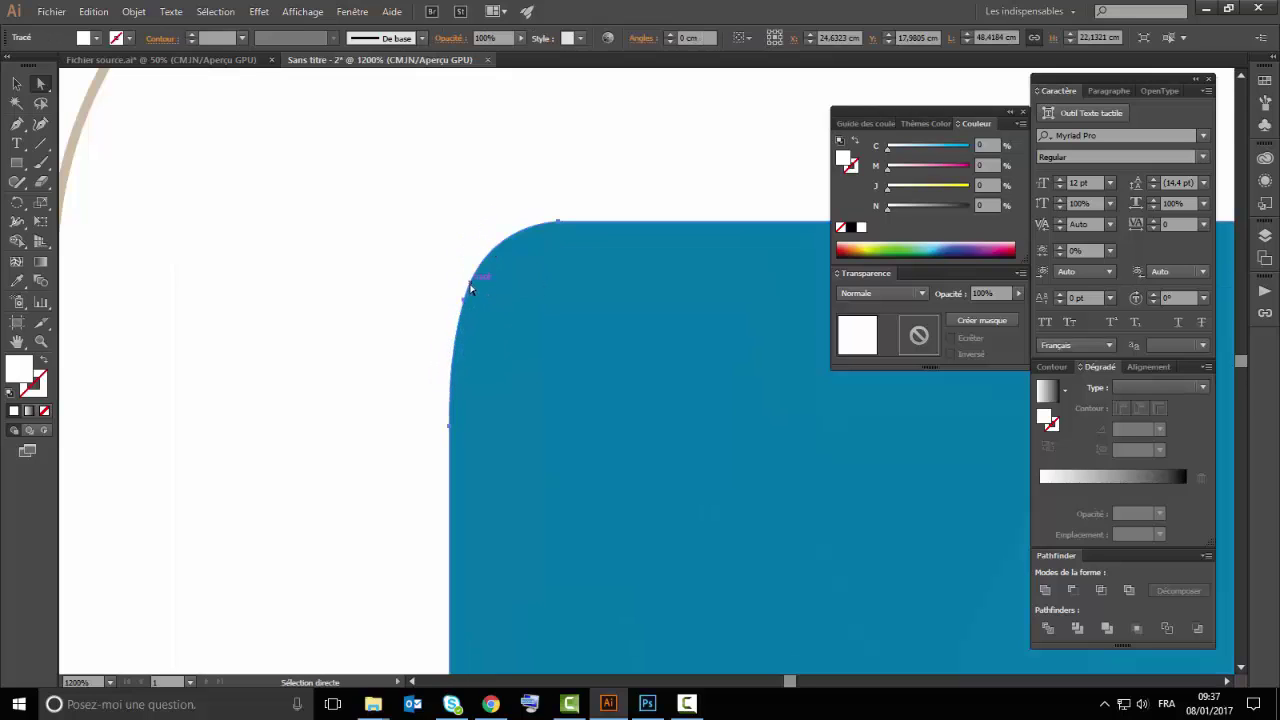
click(465, 298)
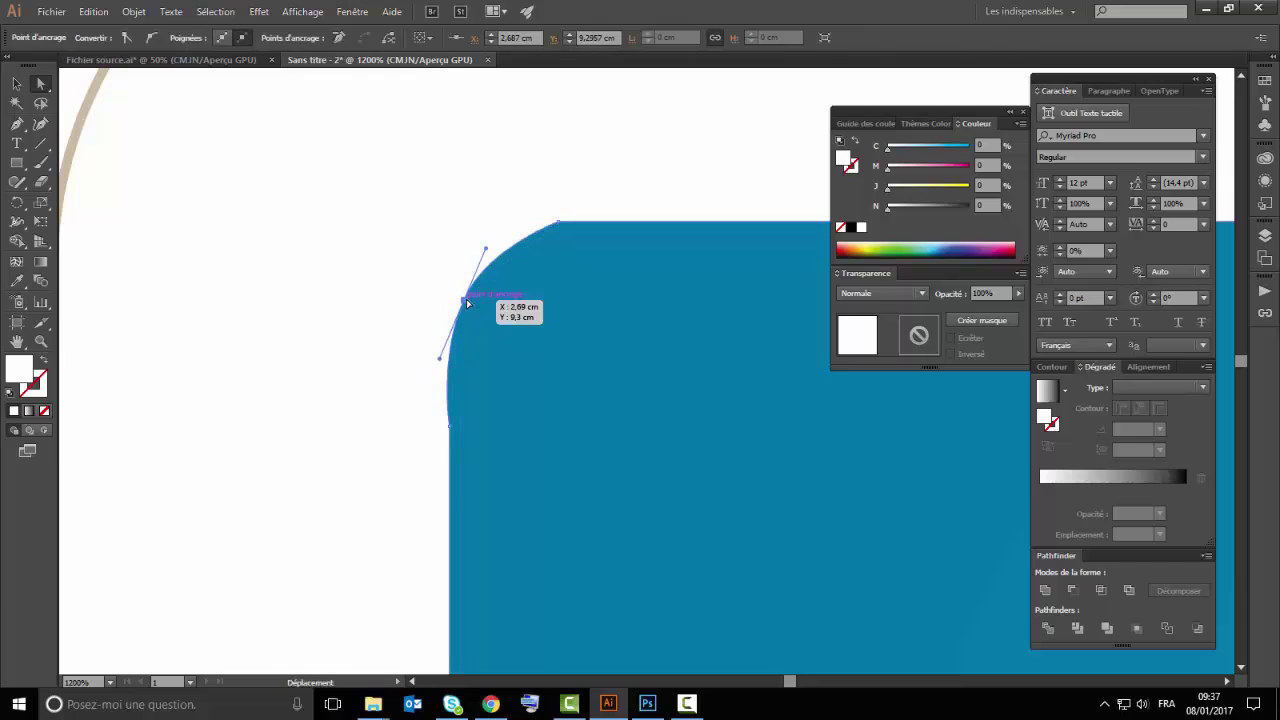
drag(466, 299, 467, 279)
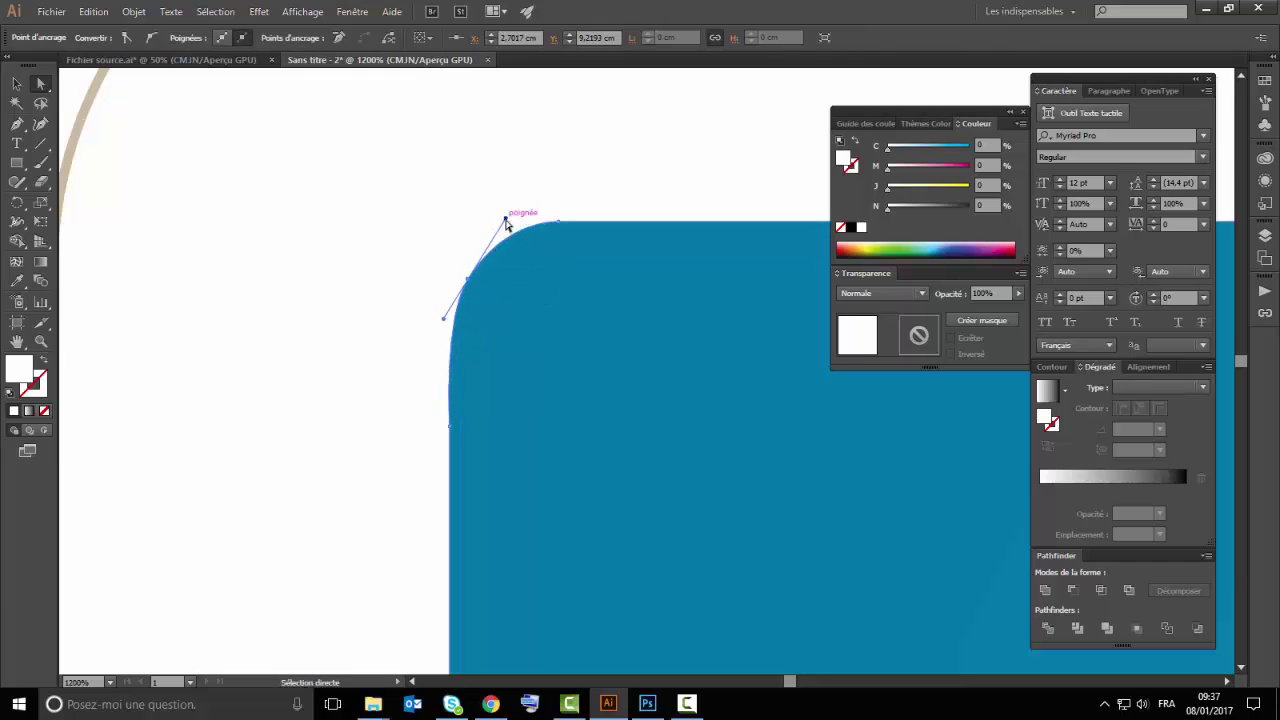
Nudge the blue shape's bottom edge up so it sits flush on the white band
key(ctrl+minus)
key(ctrl+minus)
key(ctrl+minus)
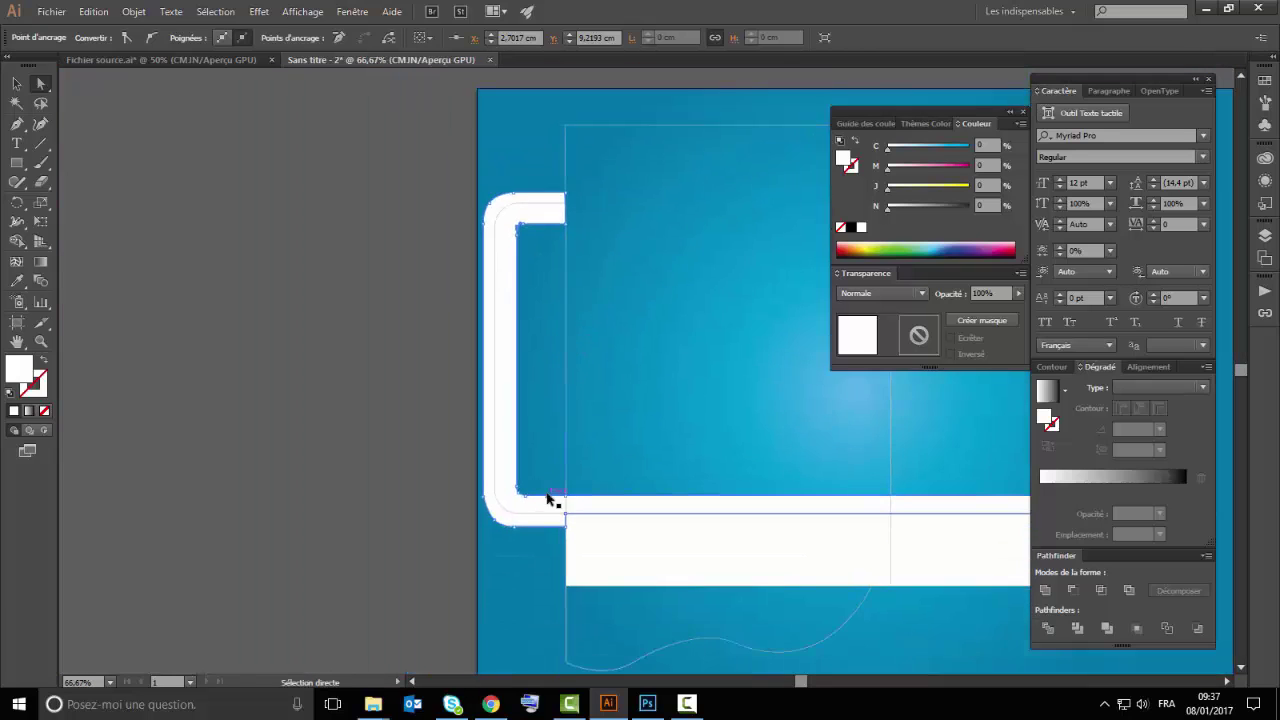
key(ctrl+minus)
key(ctrl+plus)
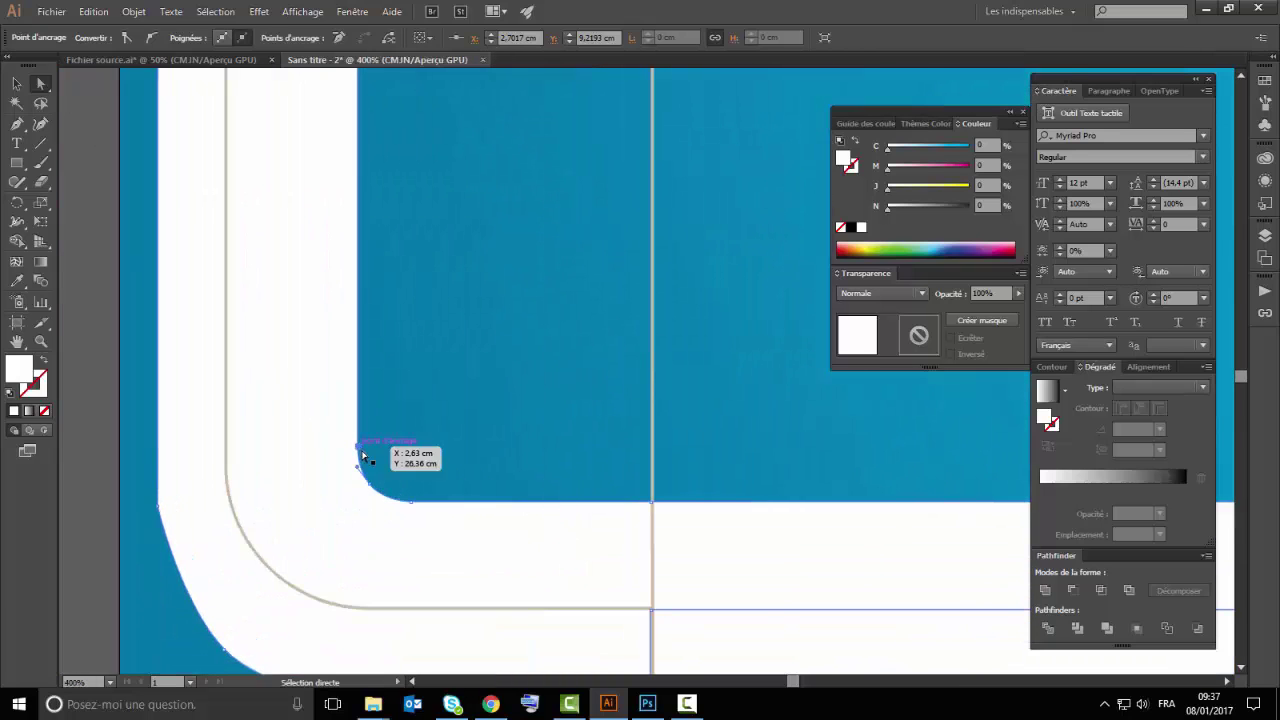
drag(652, 503, 652, 496)
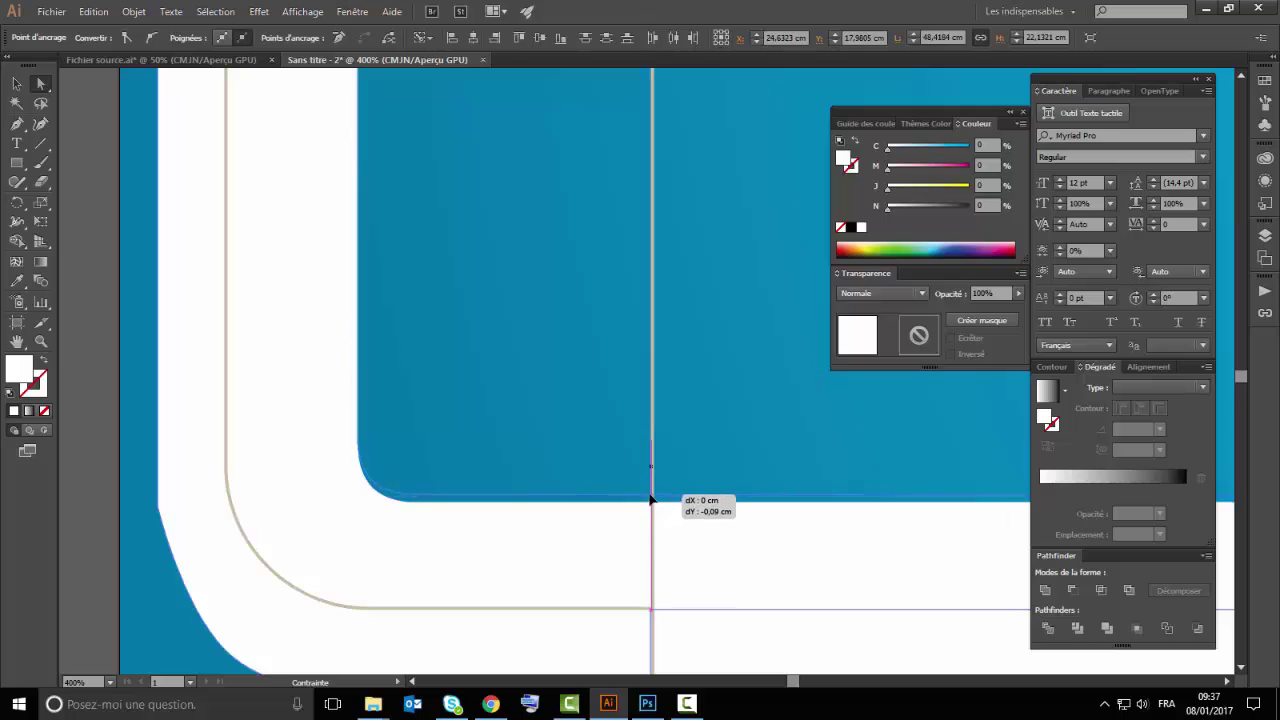
key(ctrl+minus)
key(ctrl+minus)
key(ctrl+minus)
scroll(666, 523, right, 5)
Adjust the anchor at the white bar's right end, then return to the Selection tool (V)
key(ctrl+plus)
key(ctrl+plus)
key(ctrl+plus)
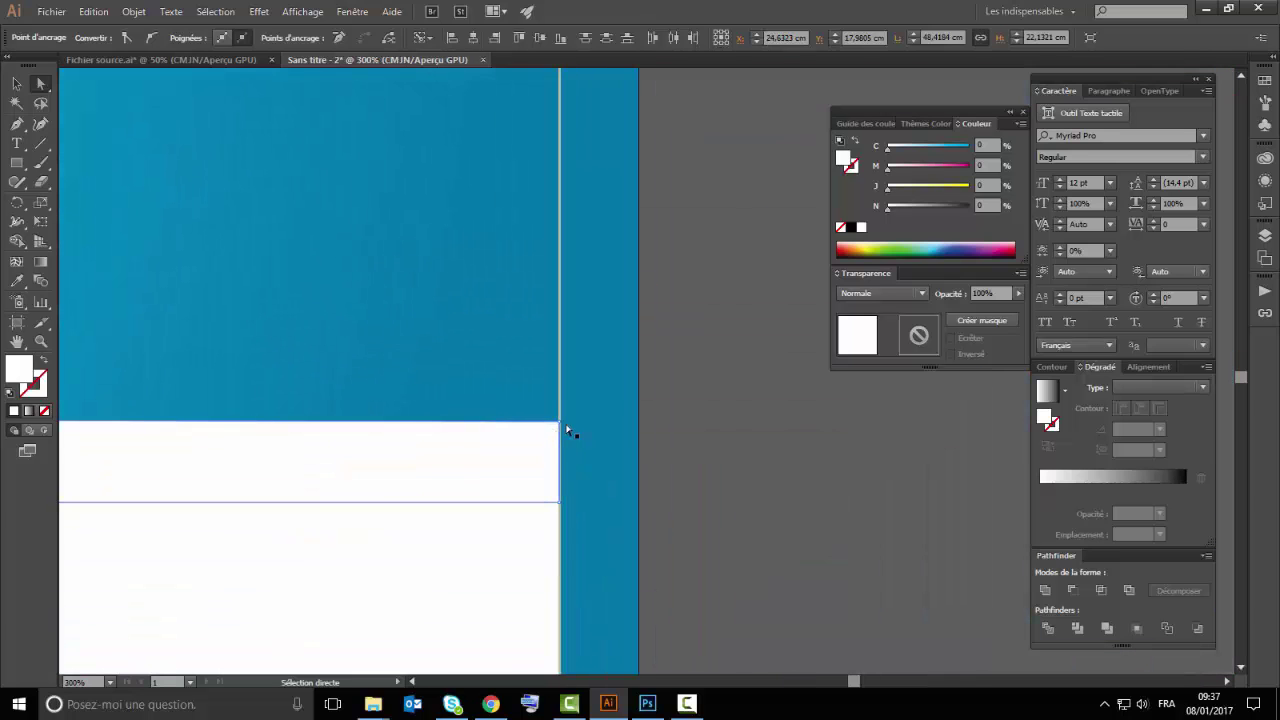
click(562, 425)
key(ctrl+minus)
key(ctrl+minus)
key(ctrl+minus)
key(ctrl+minus)
key(ctrl+minus)
key(ctrl+minus)
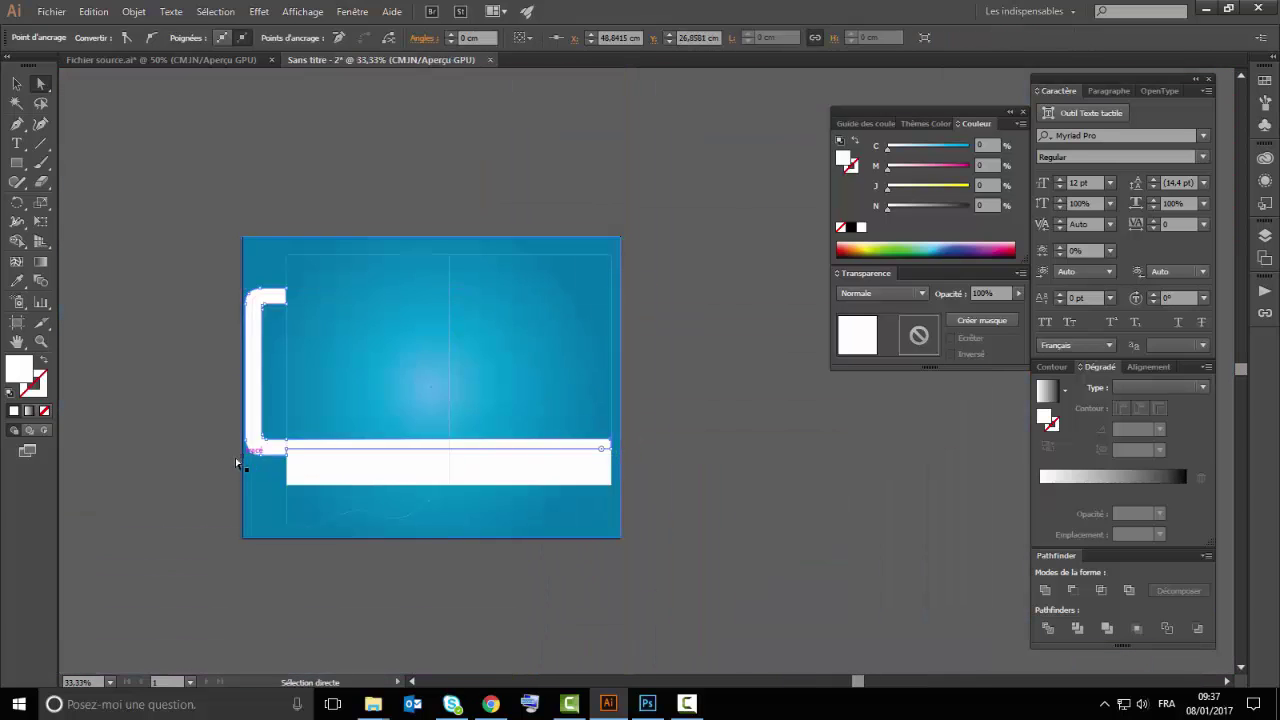
key(ctrl+plus)
key(ctrl+plus)
key(ctrl+plus)
scroll(209, 428, up, 3)
key(ctrl+minus)
key(ctrl+minus)
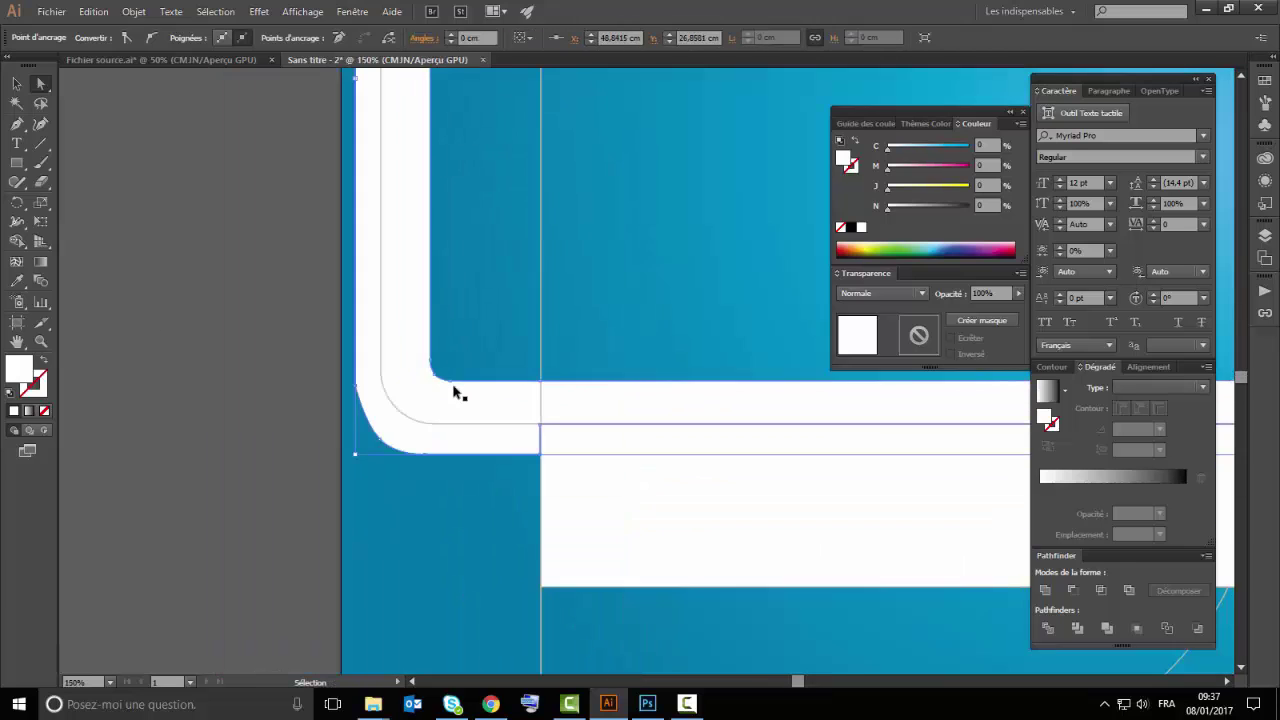
key(ctrl+minus)
key(ctrl+minus)
key(v)
click(300, 190)
Fill the frame with orange from the control-bar Fill swatches
click(300, 190)
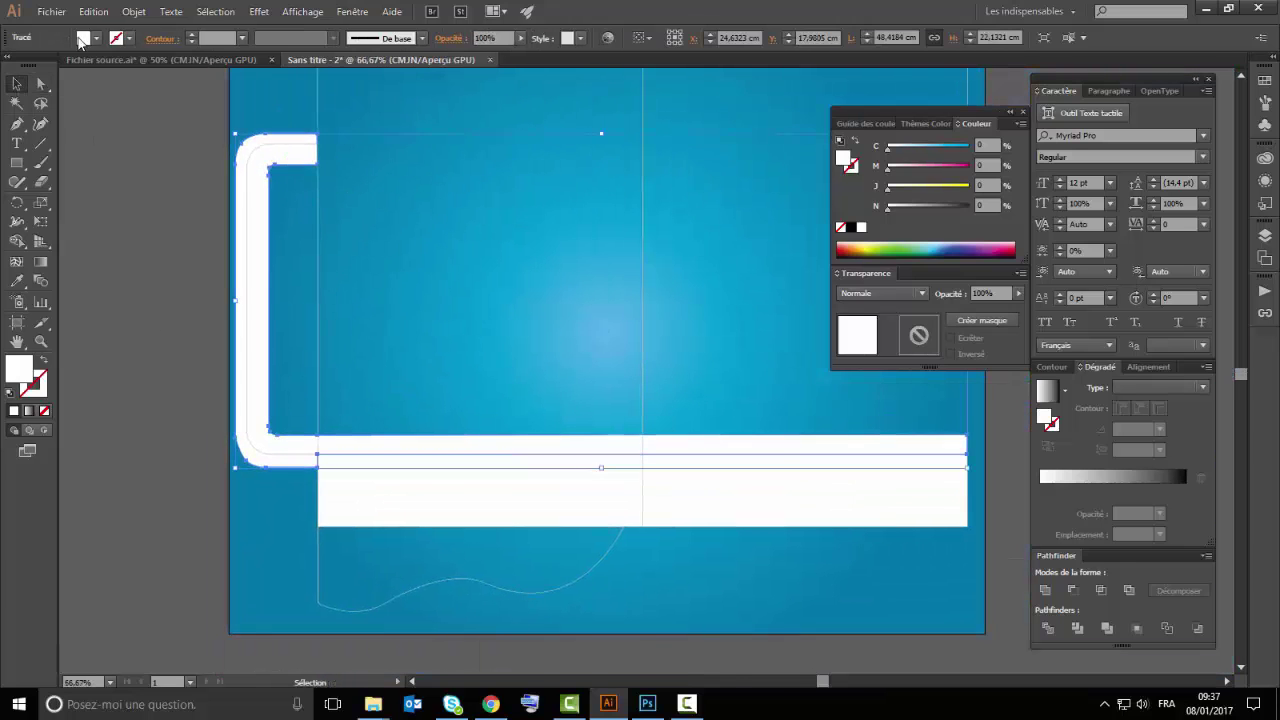
click(85, 38)
click(146, 50)
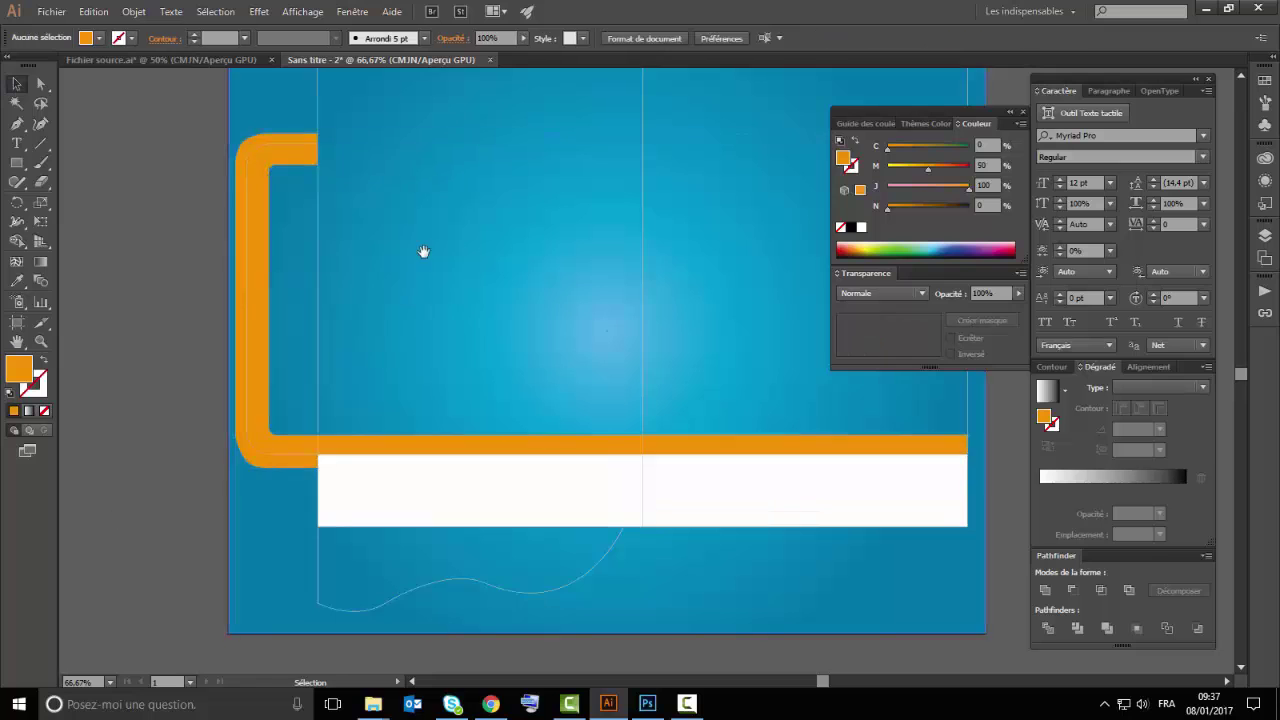
scroll(226, 251, up, 2)
click(96, 38)
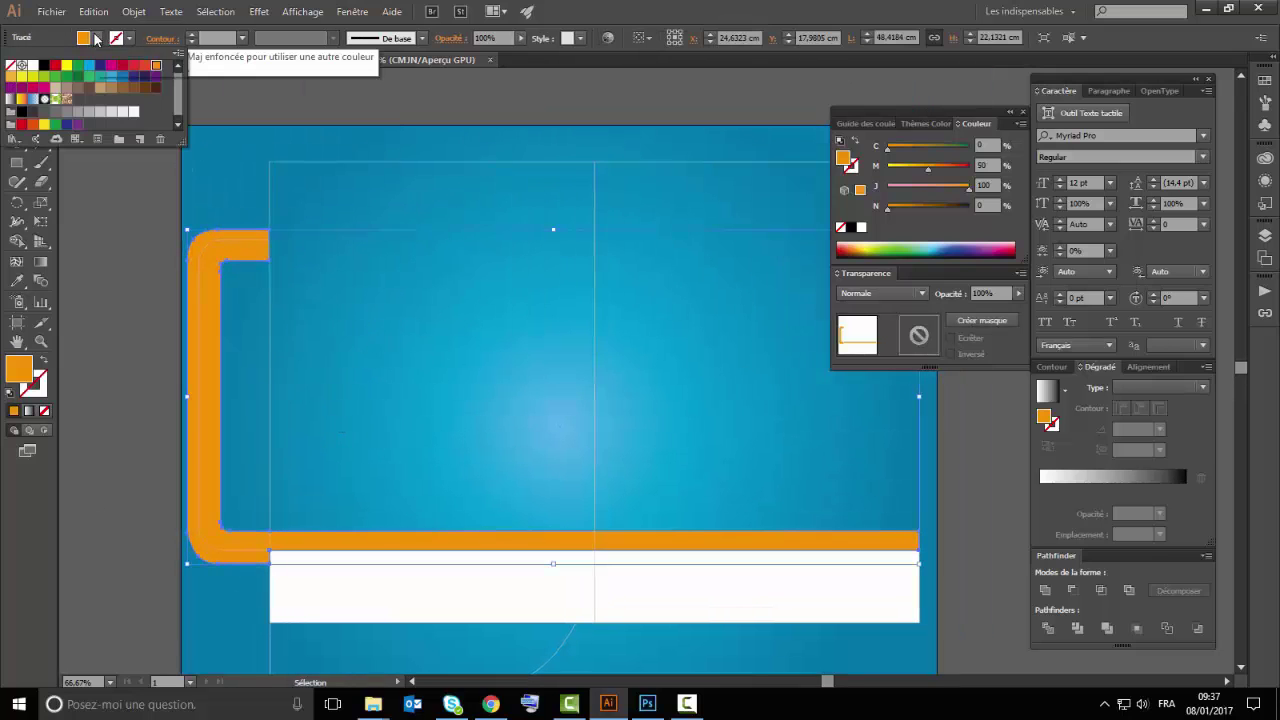
Drag the network-lines graphic from Fichier source.ai into the new design's top-left corner
click(160, 60)
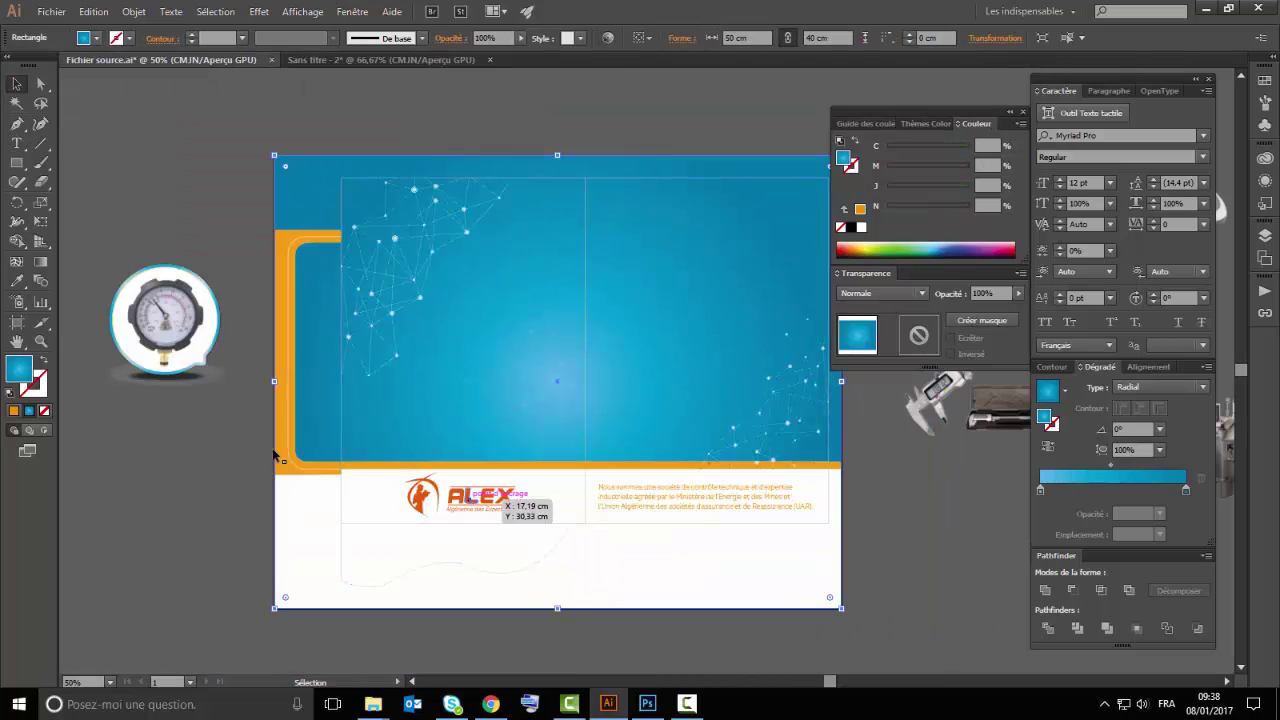
key(ctrl+shift+a)
scroll(390, 170, up, 3)
drag(451, 238, 432, 70)
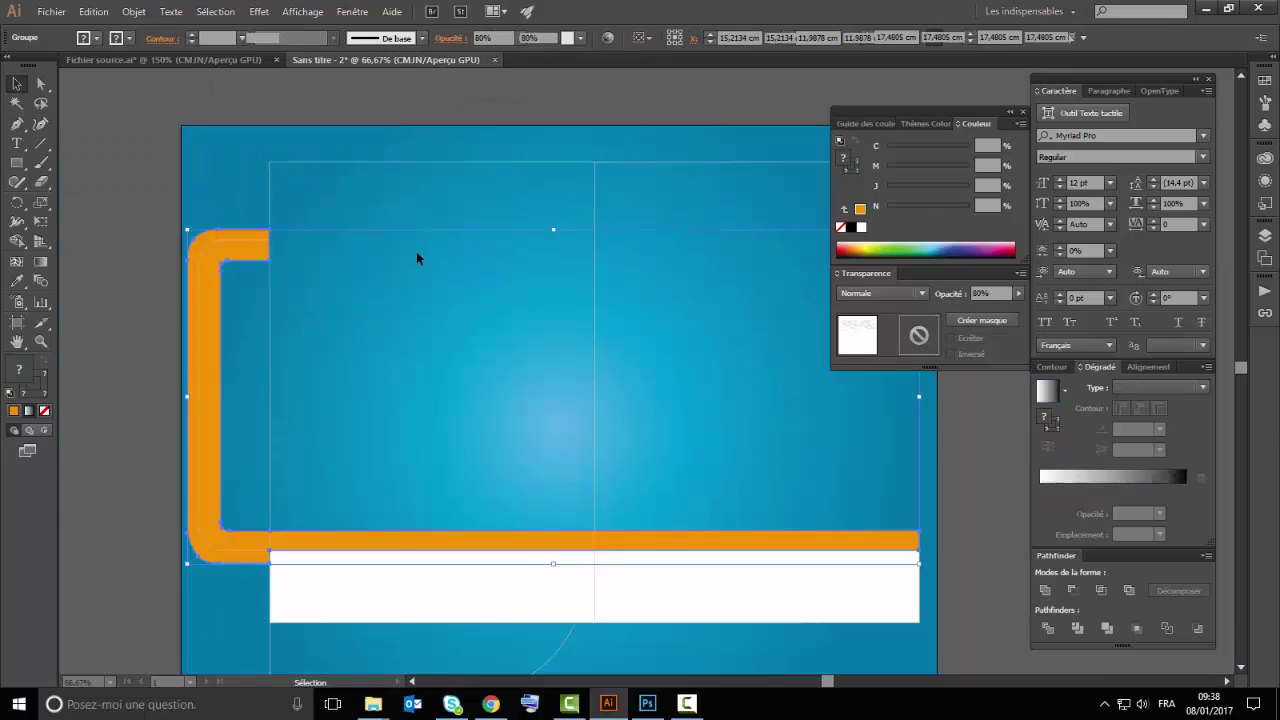
drag(432, 70, 243, 150)
scroll(243, 150, up, 4)
drag(560, 392, 470, 238)
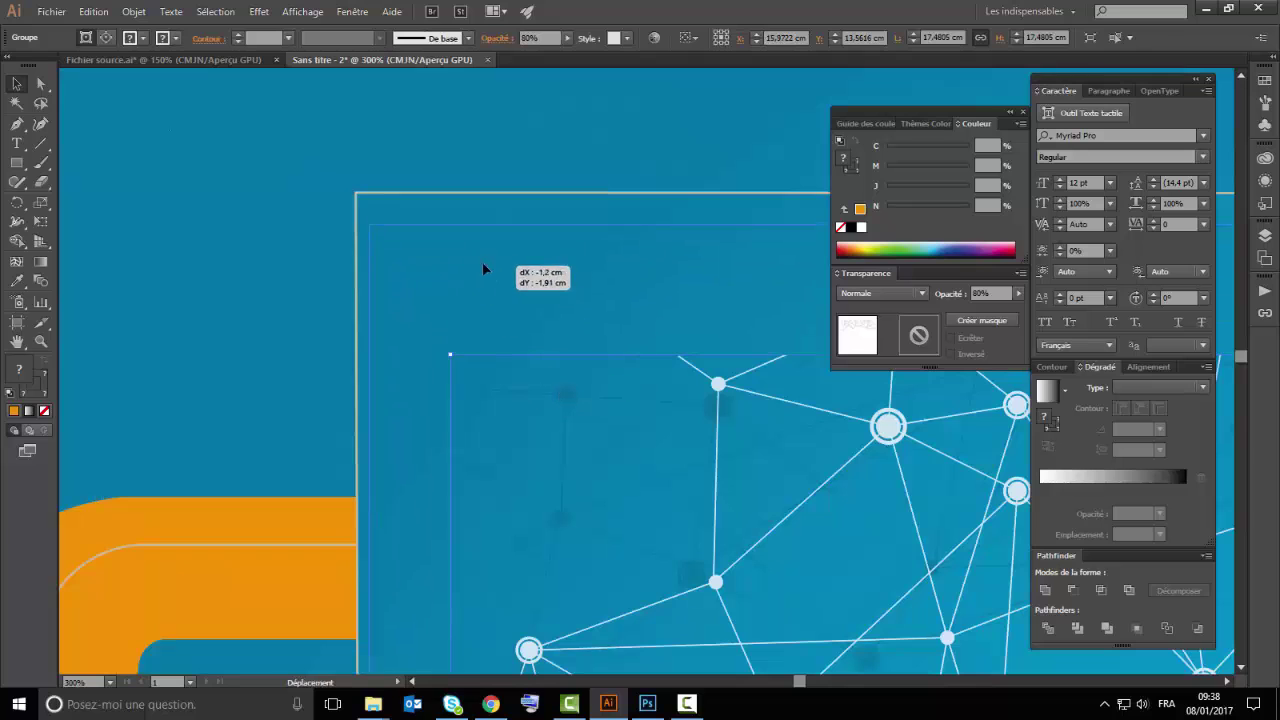
Deselect, review the whole artboard, and switch back to Fichier source.ai
scroll(551, 329, down, 3)
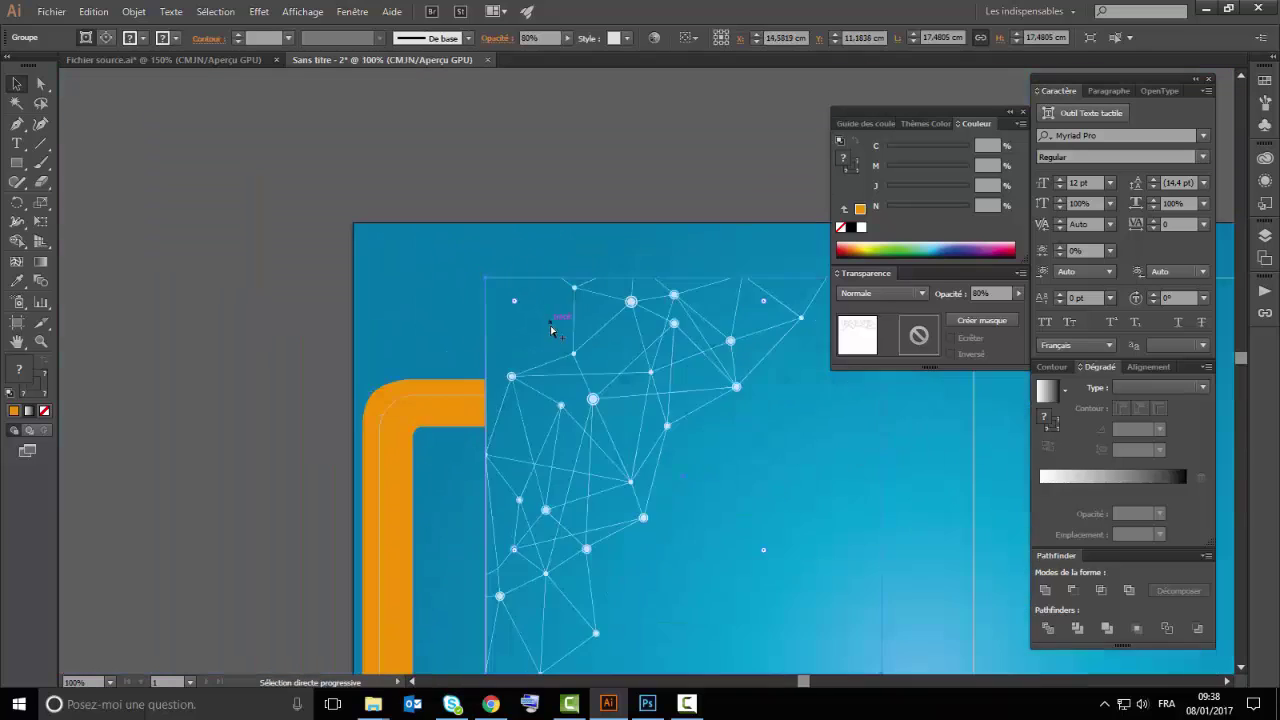
scroll(551, 329, down, 2)
key(ctrl+shift+a)
scroll(465, 436, up, 1)
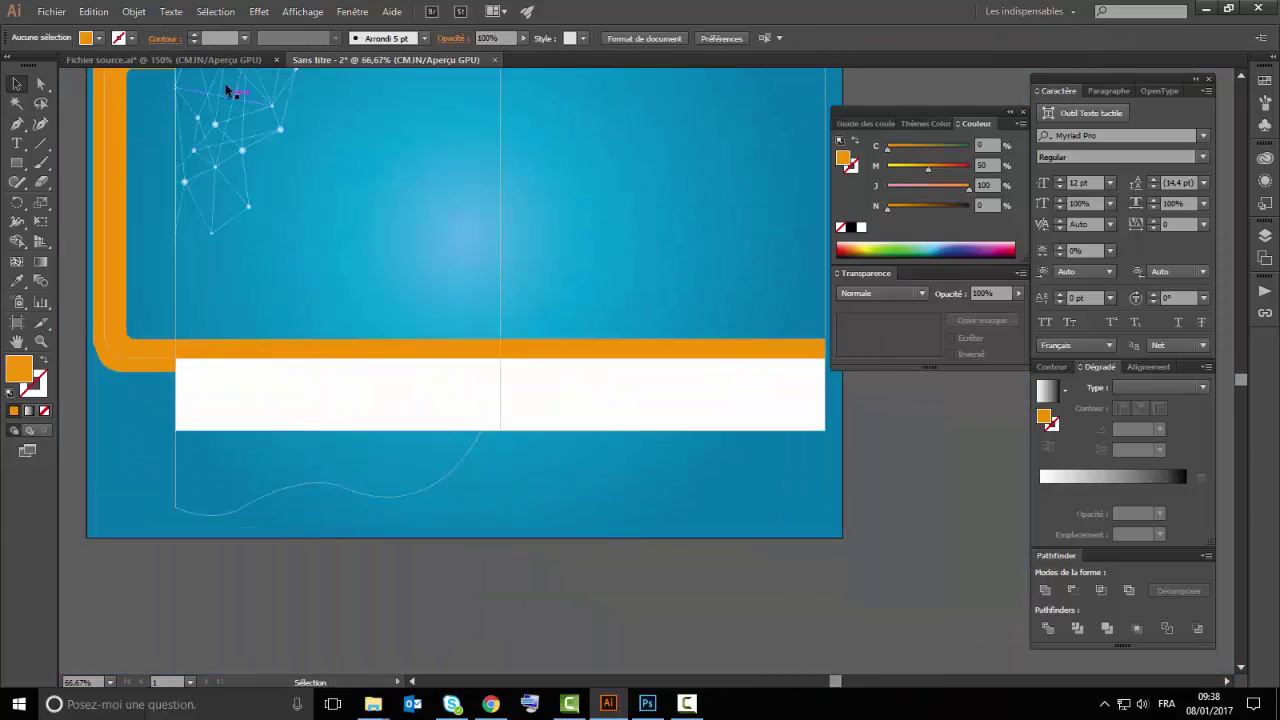
key(ctrl+Tab)
scroll(527, 387, down, 3)
scroll(527, 387, down, 2)
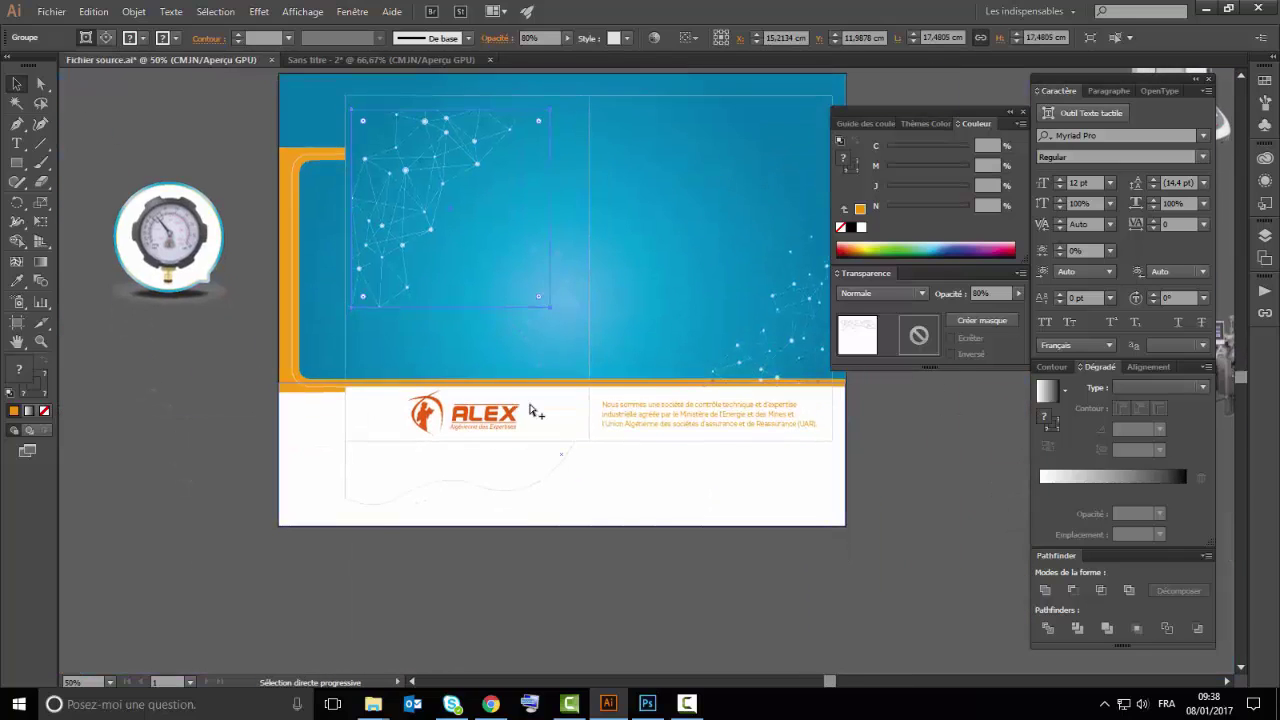
Place the ALEX logo on the white band and recolour it orange with the Eyedropper
drag(510, 414, 333, 372)
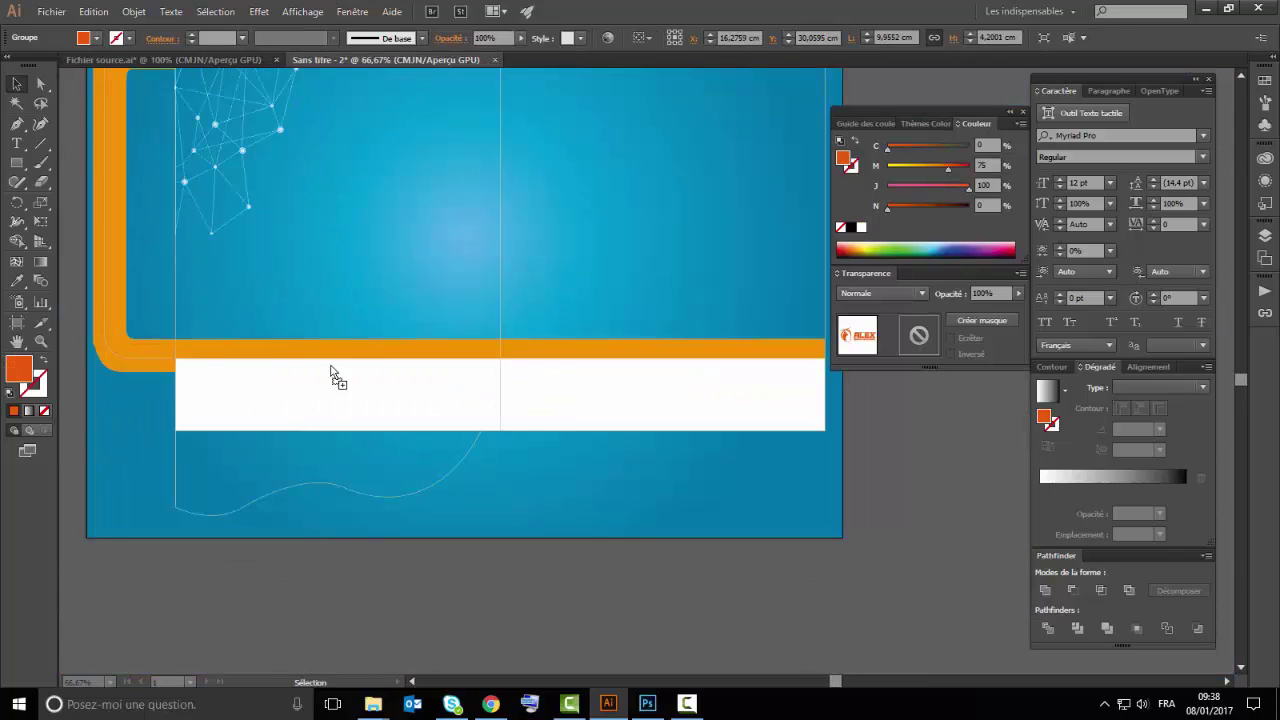
drag(333, 372, 345, 395)
scroll(284, 400, up, 3)
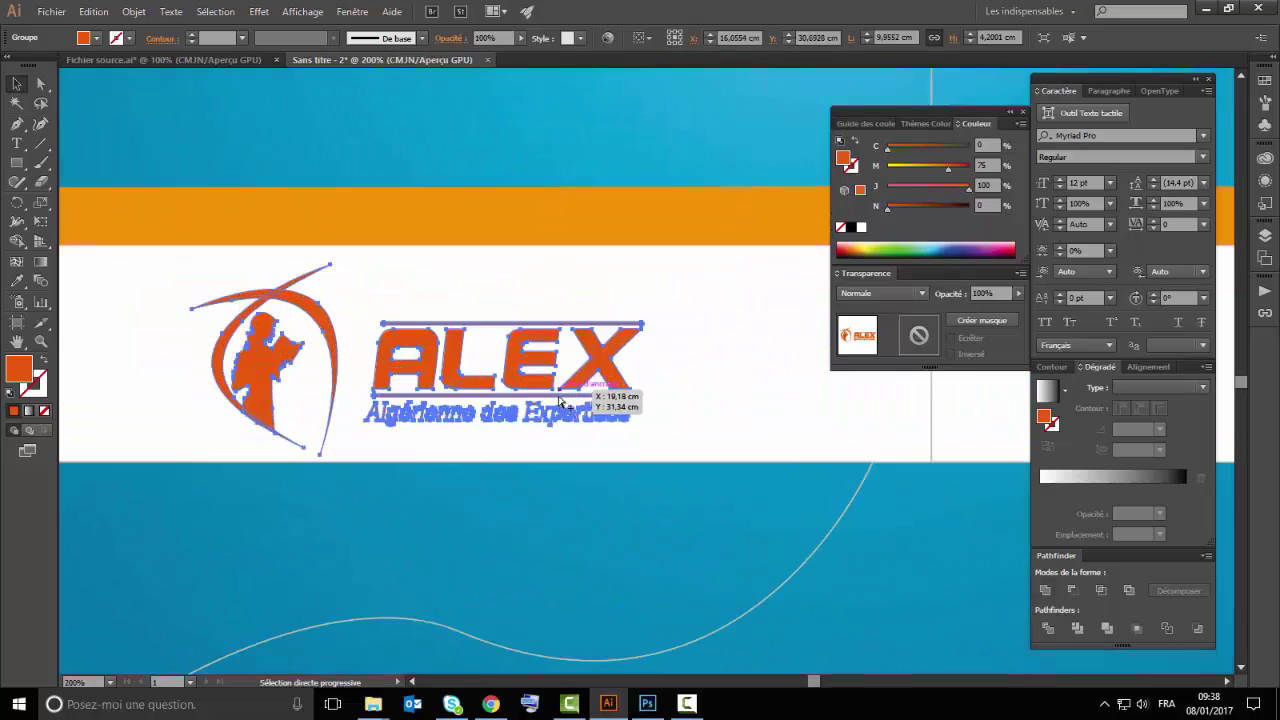
scroll(560, 400, down, 2)
click(19, 283)
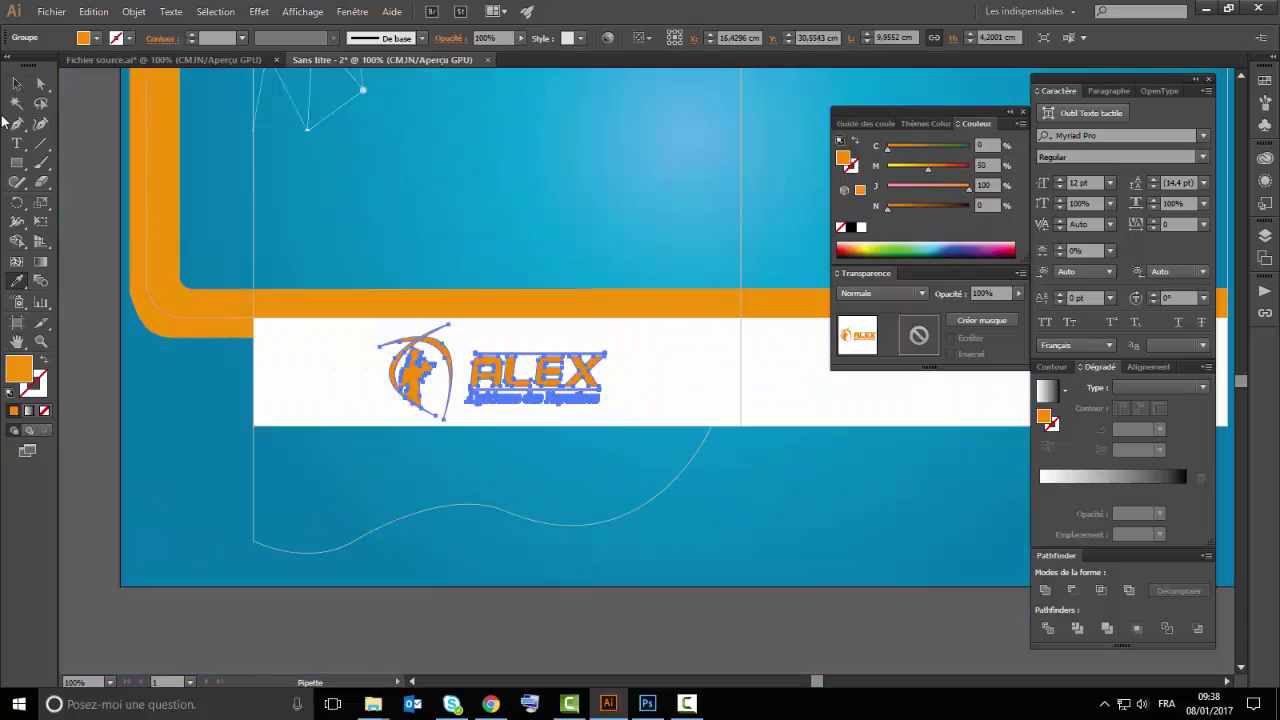
click(450, 302)
key(ctrl+shift+a)
scroll(457, 600, down, 2)
mouse_move(606, 434)
mouse_down()
mouse_move(428, 477)
mouse_move(520, 444)
mouse_up()
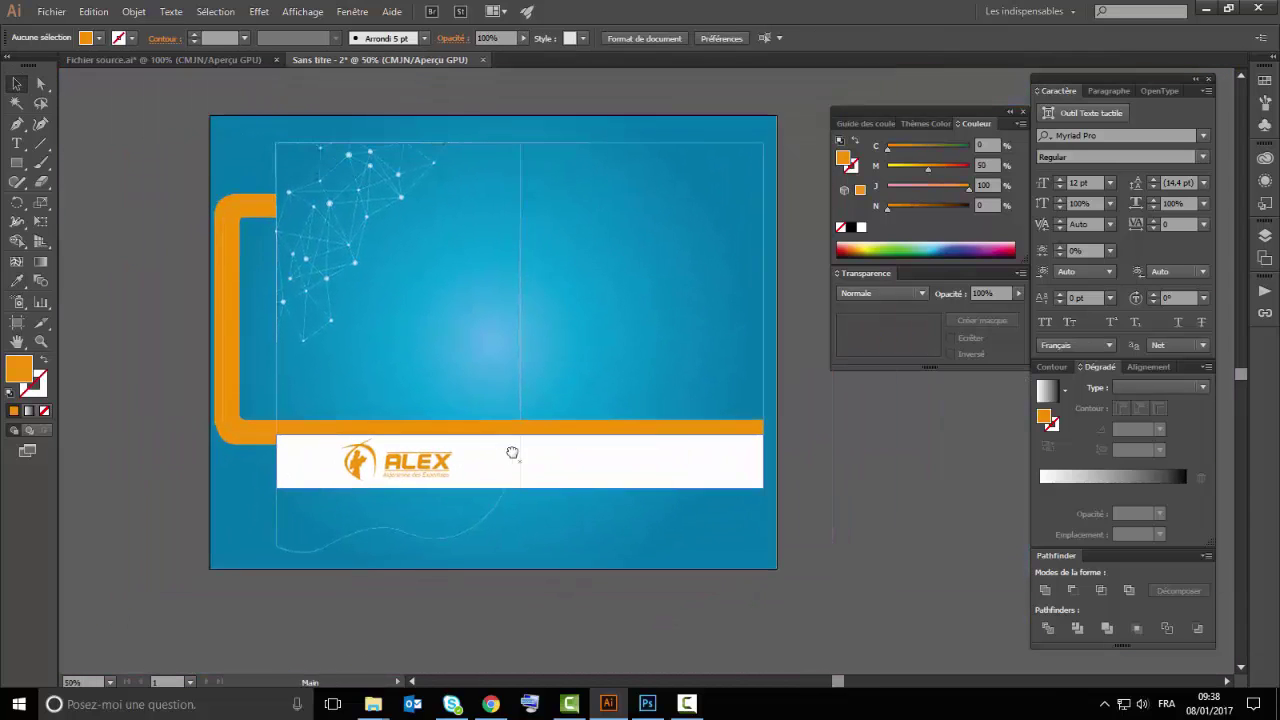
Bring the company description text from Fichier source.ai onto the band's right side
click(200, 62)
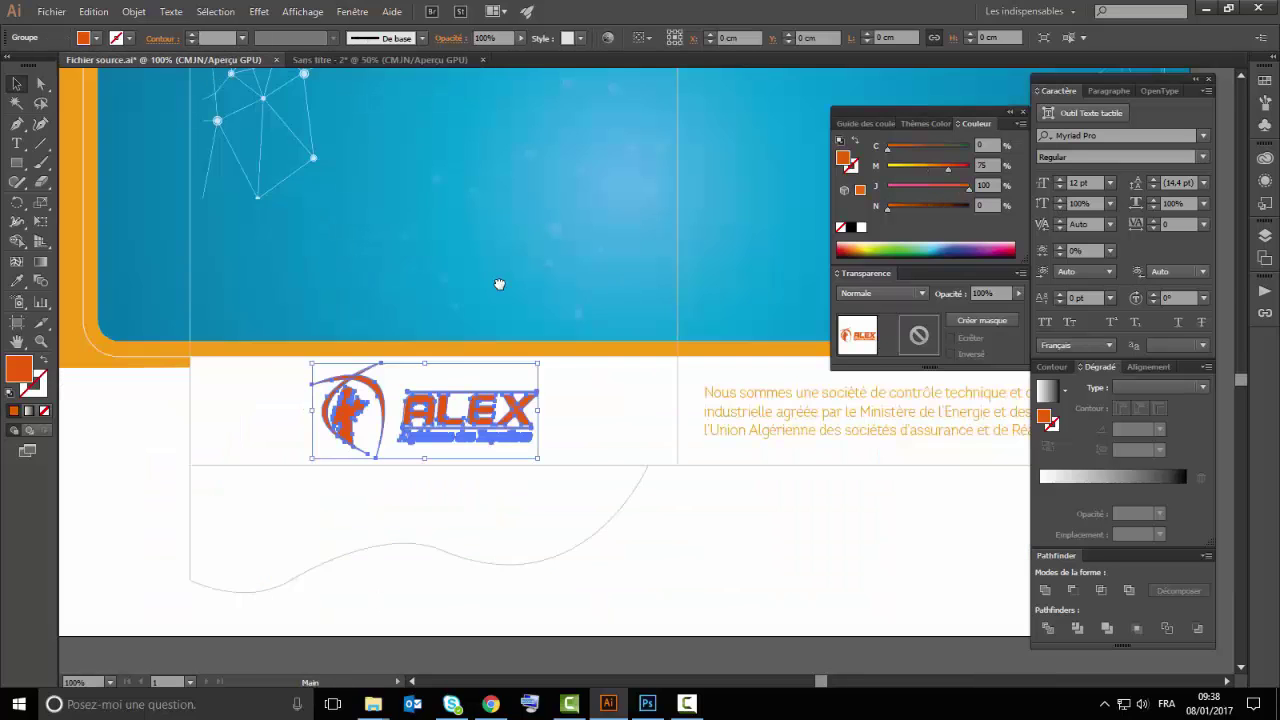
click(571, 434)
mouse_move(447, 395)
mouse_down()
mouse_move(321, 86)
mouse_move(611, 471)
mouse_up()
key(ctrl+plus)
key(ctrl+plus)
key(ctrl+plus)
key(ctrl+minus)
key(ctrl+minus)
key(ctrl+minus)
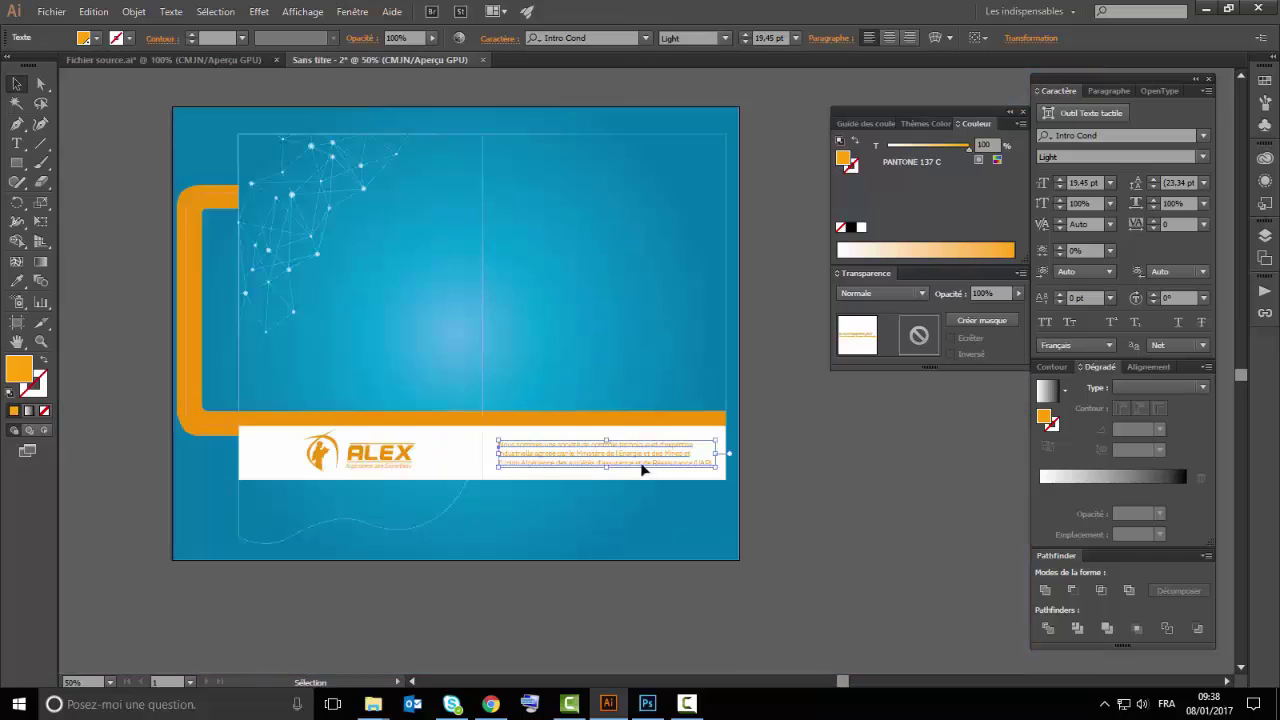
click(779, 482)
drag(477, 332, 437, 404)
Duplicate the network line-art onto the front panel and rotate the copy a quarter turn
key(ctrl+plus)
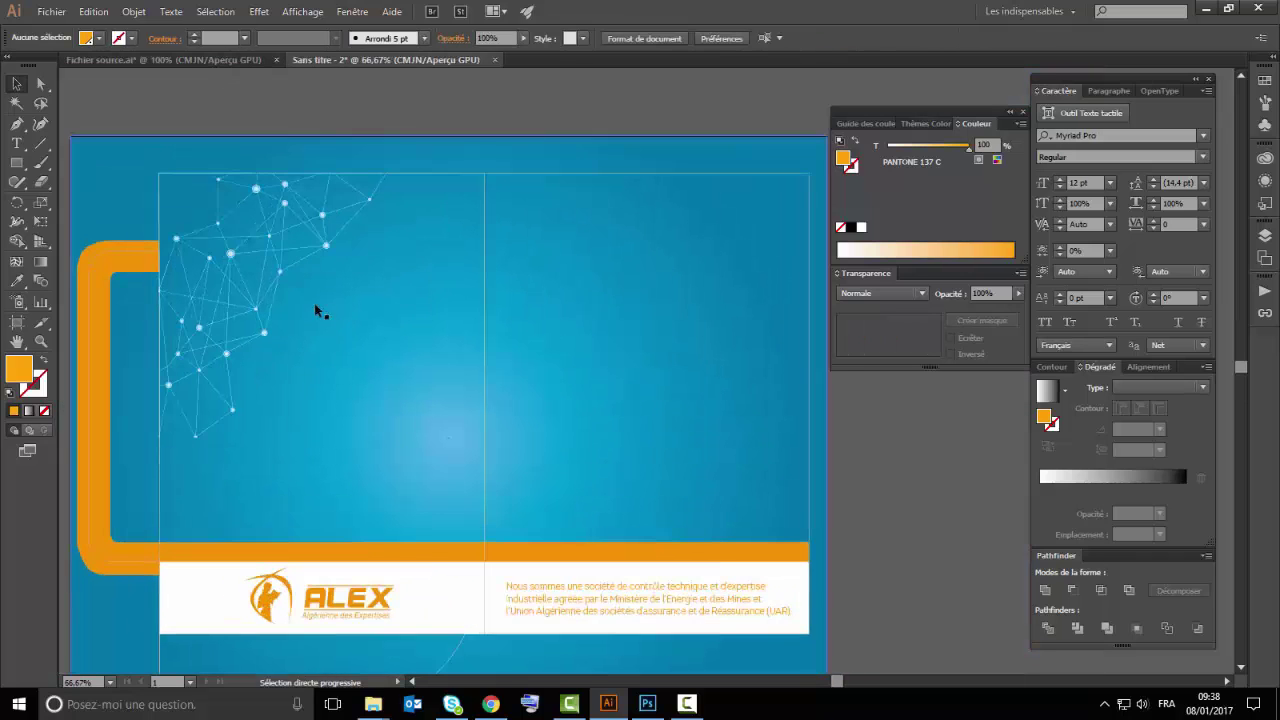
drag(229, 254, 301, 294)
drag(483, 325, 483, 325)
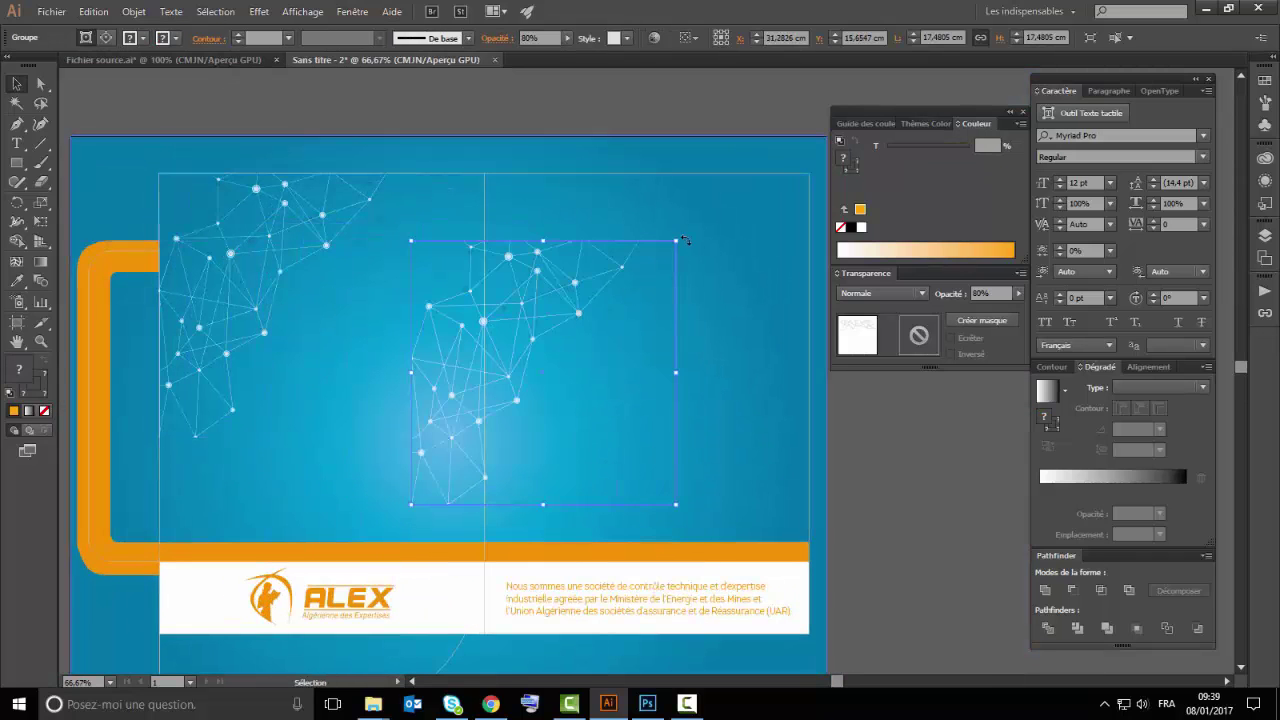
drag(645, 504, 645, 504)
drag(731, 346, 710, 490)
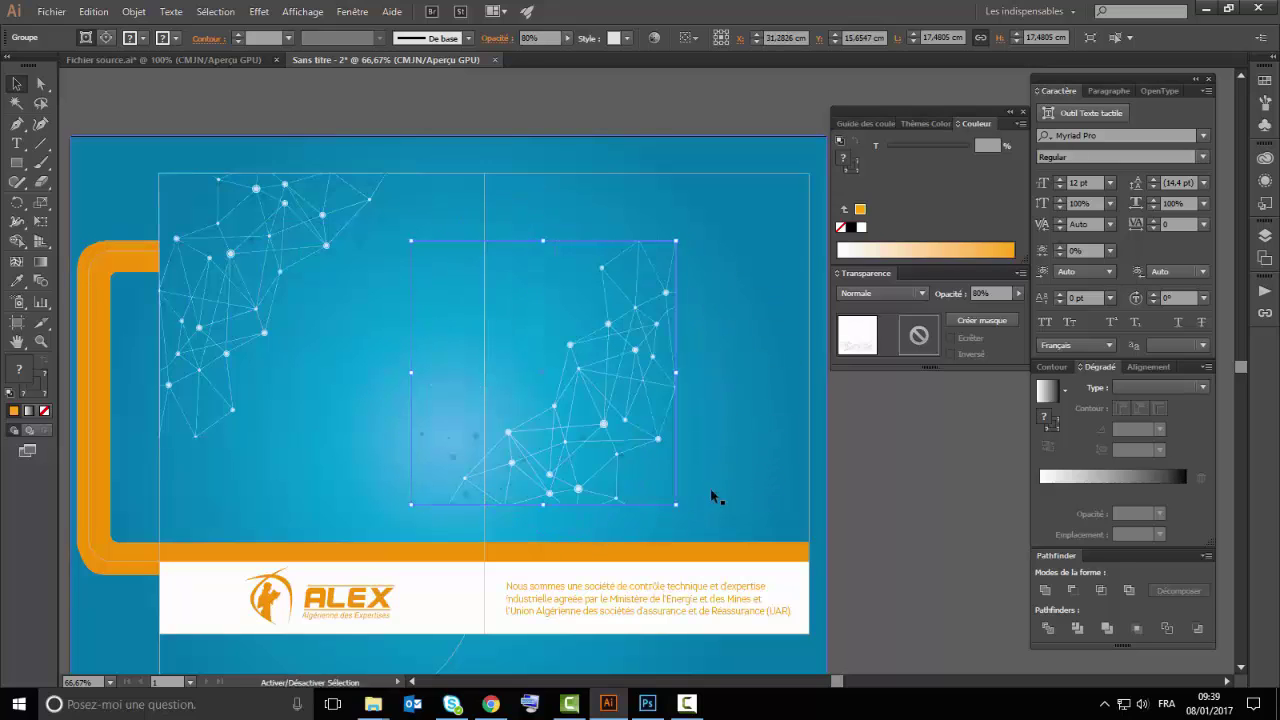
Move the network copy flush to the lower-right corner, then select the source file's faint texture
drag(786, 467, 795, 479)
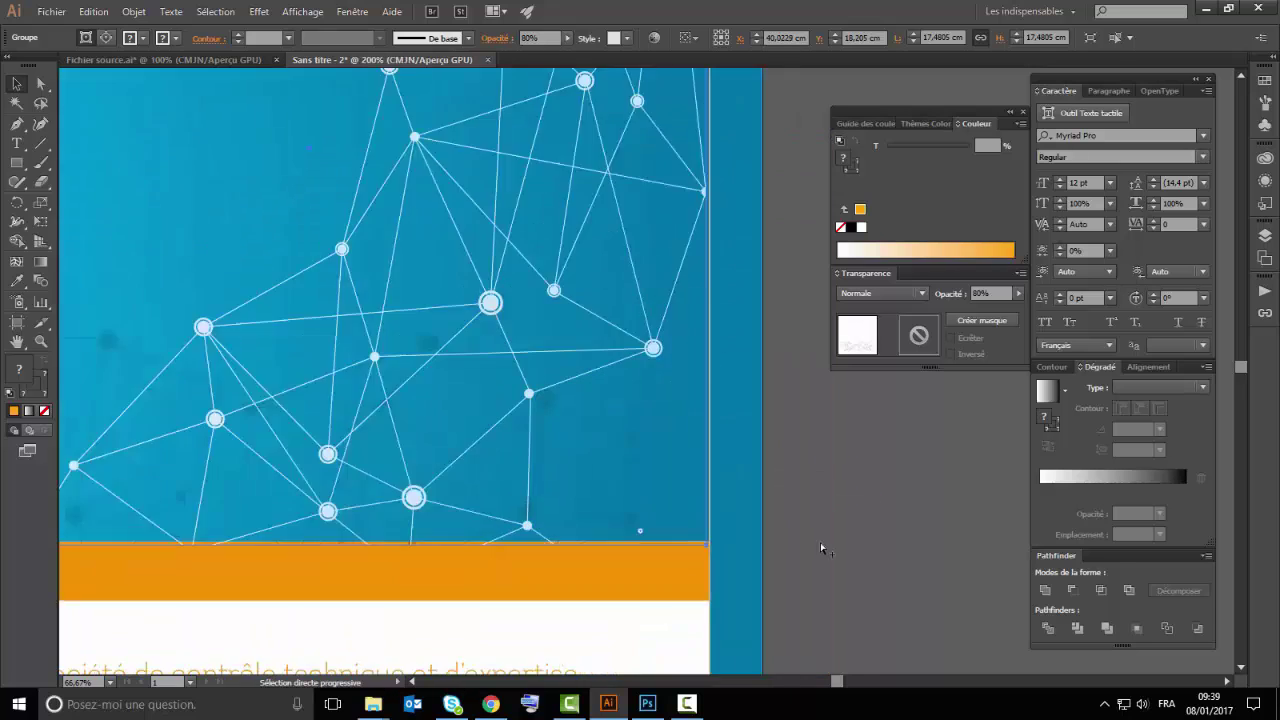
scroll(795, 479, up, 5)
drag(424, 496, 457, 490)
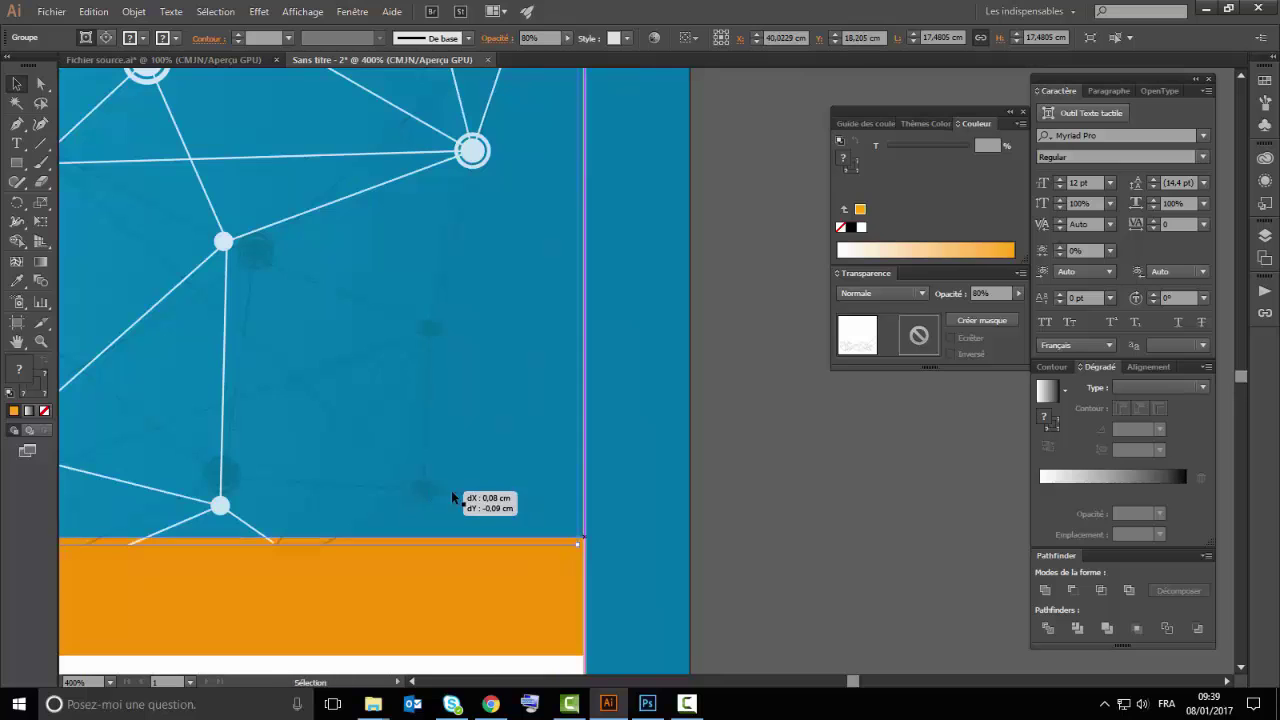
scroll(457, 490, down, 6)
click(557, 337)
scroll(557, 337, up, 5)
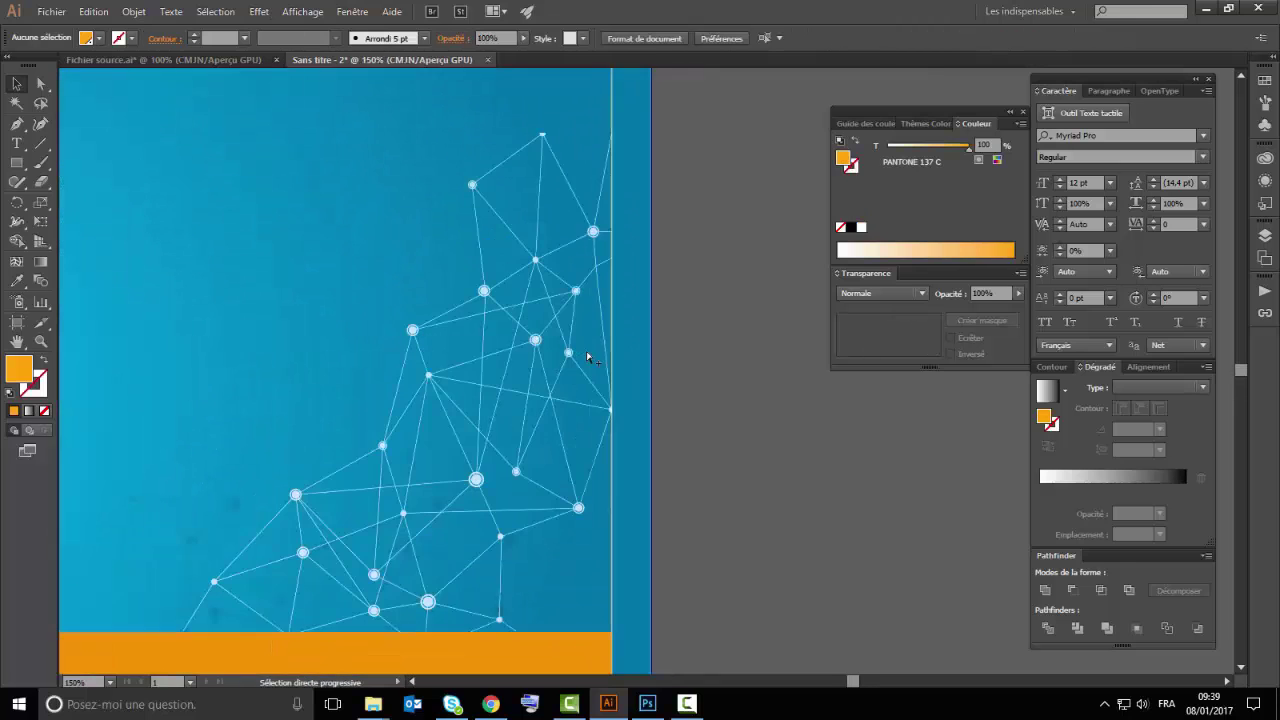
scroll(651, 320, down, 5)
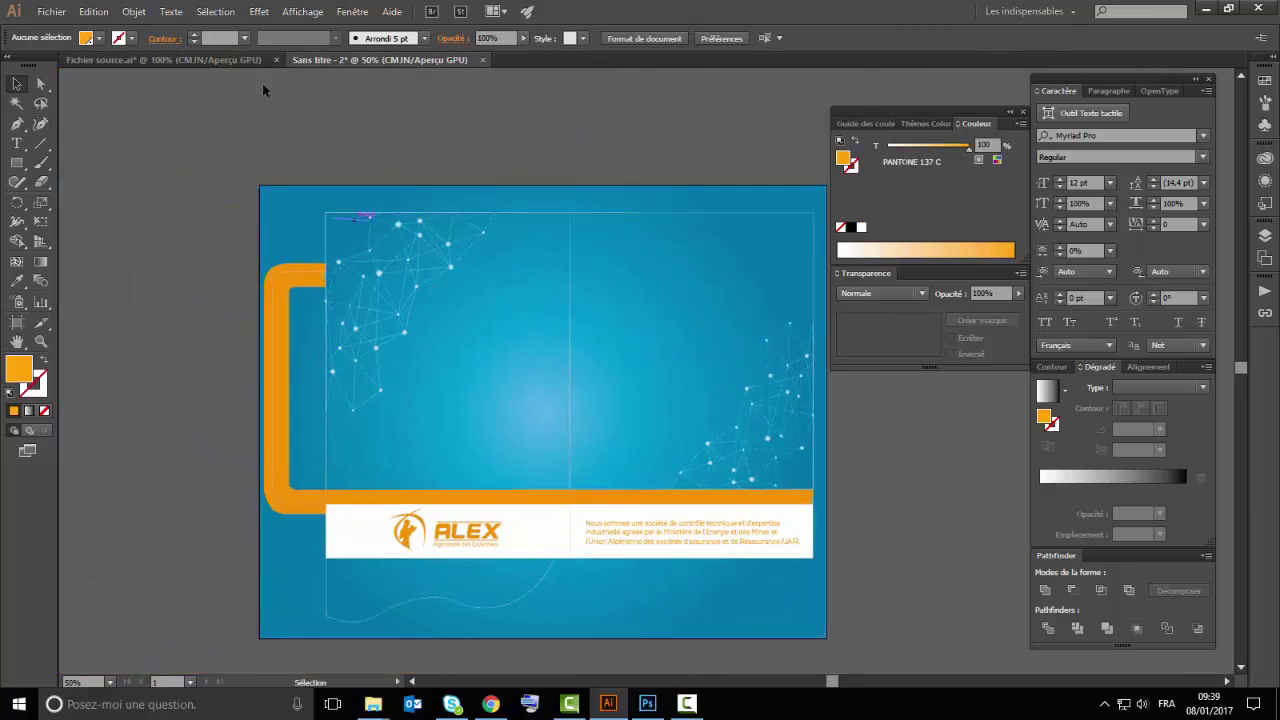
click(165, 59)
click(240, 245)
Bring the 10% Éclaircir network texture from Fichier source.ai in, rotated 90° near the top
mouse_move(240, 245)
mouse_down()
mouse_move(580, 353)
mouse_move(501, 405)
mouse_up()
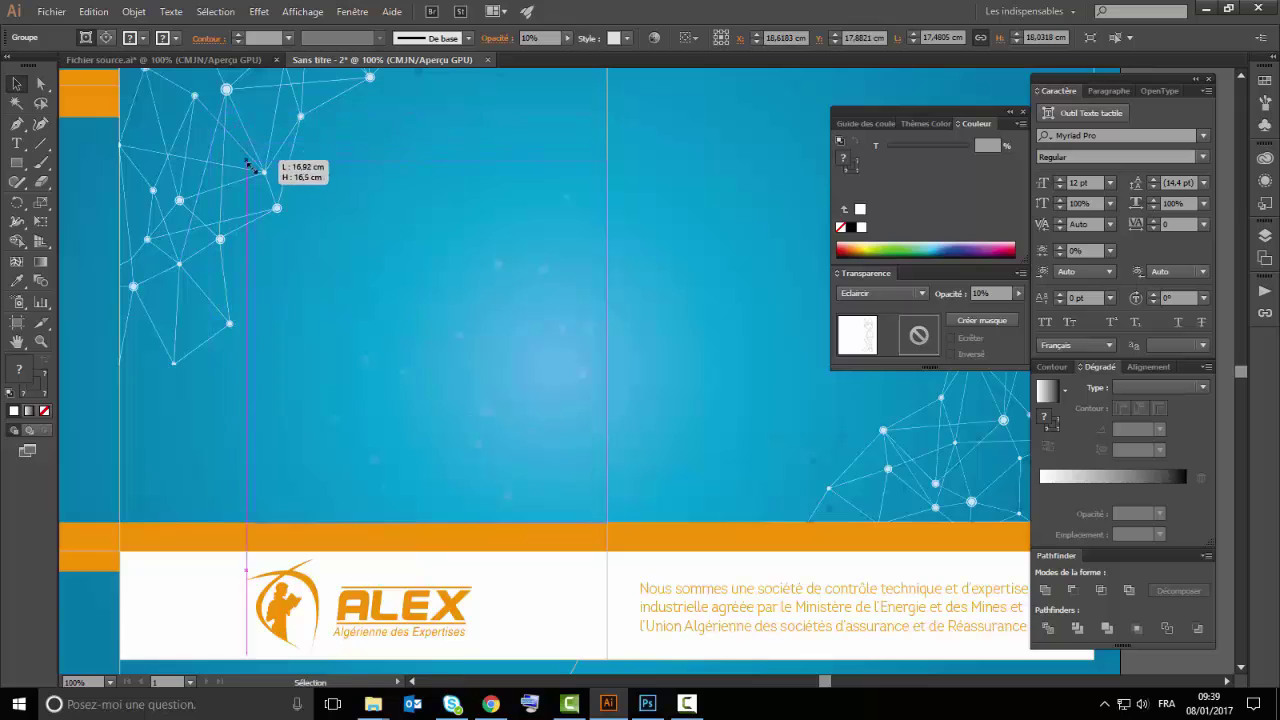
scroll(485, 385, down, 3)
scroll(692, 490, up, 1)
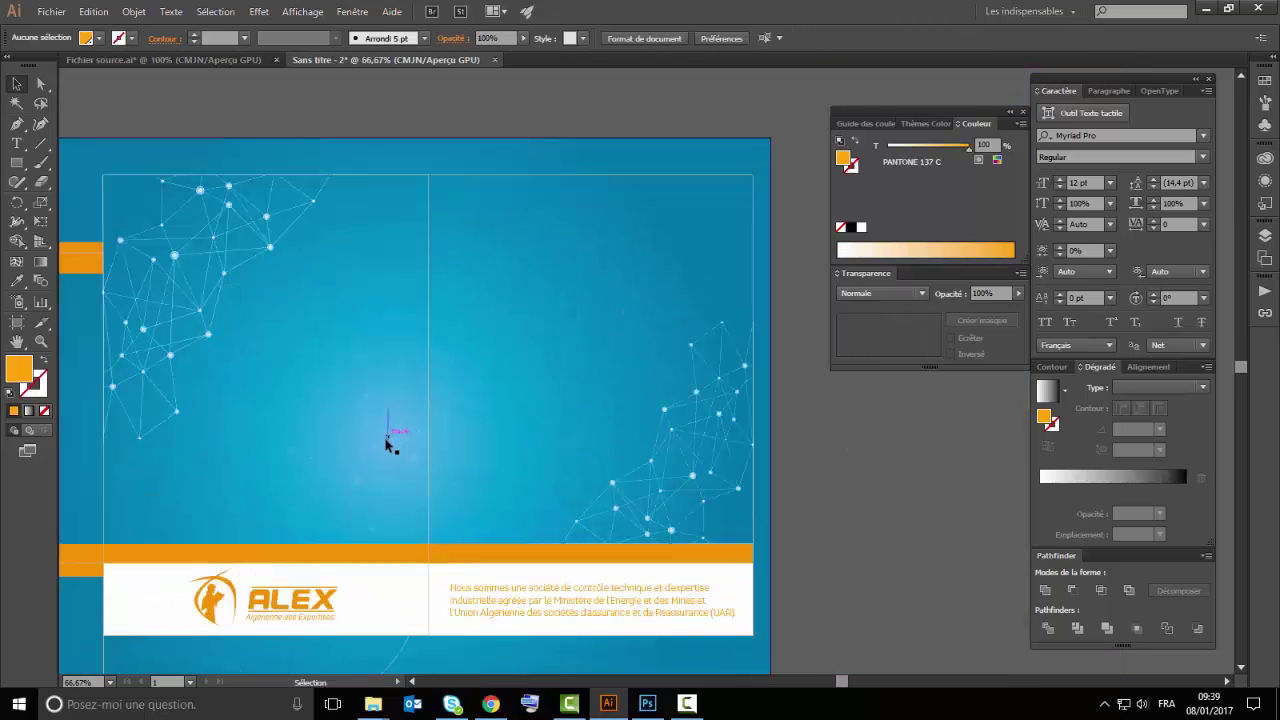
click(389, 436)
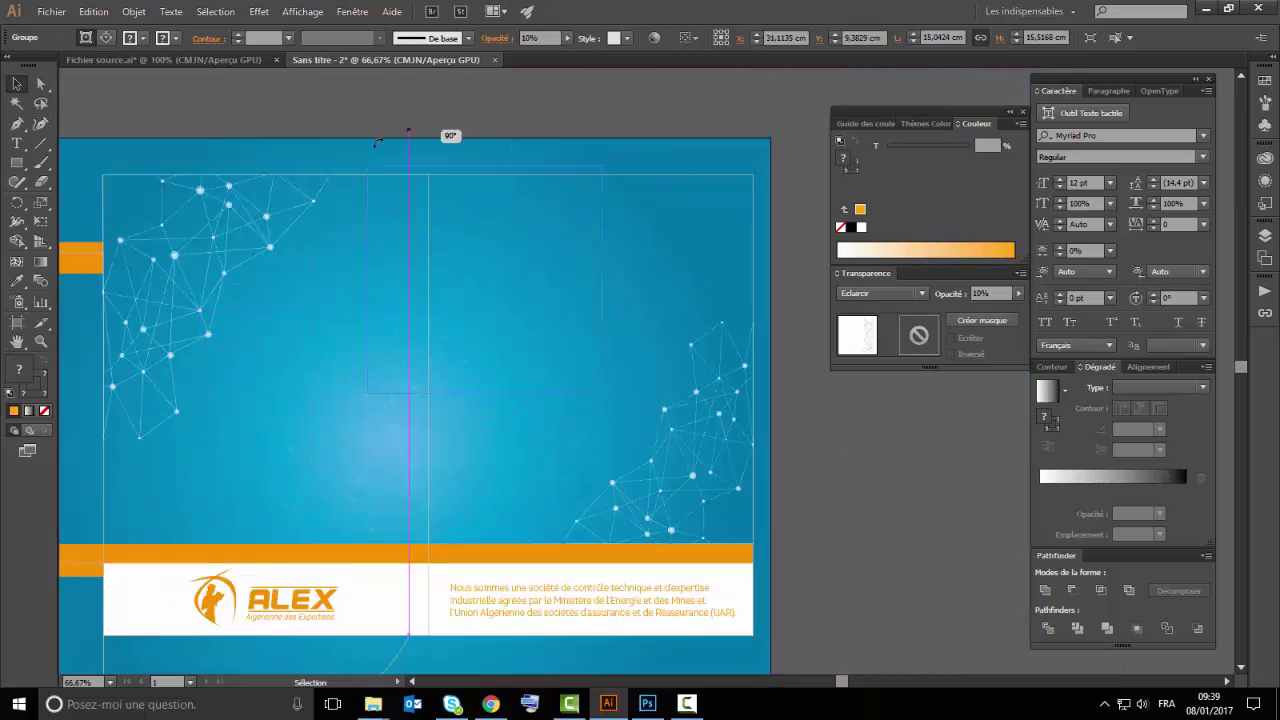
drag(375, 143, 314, 335)
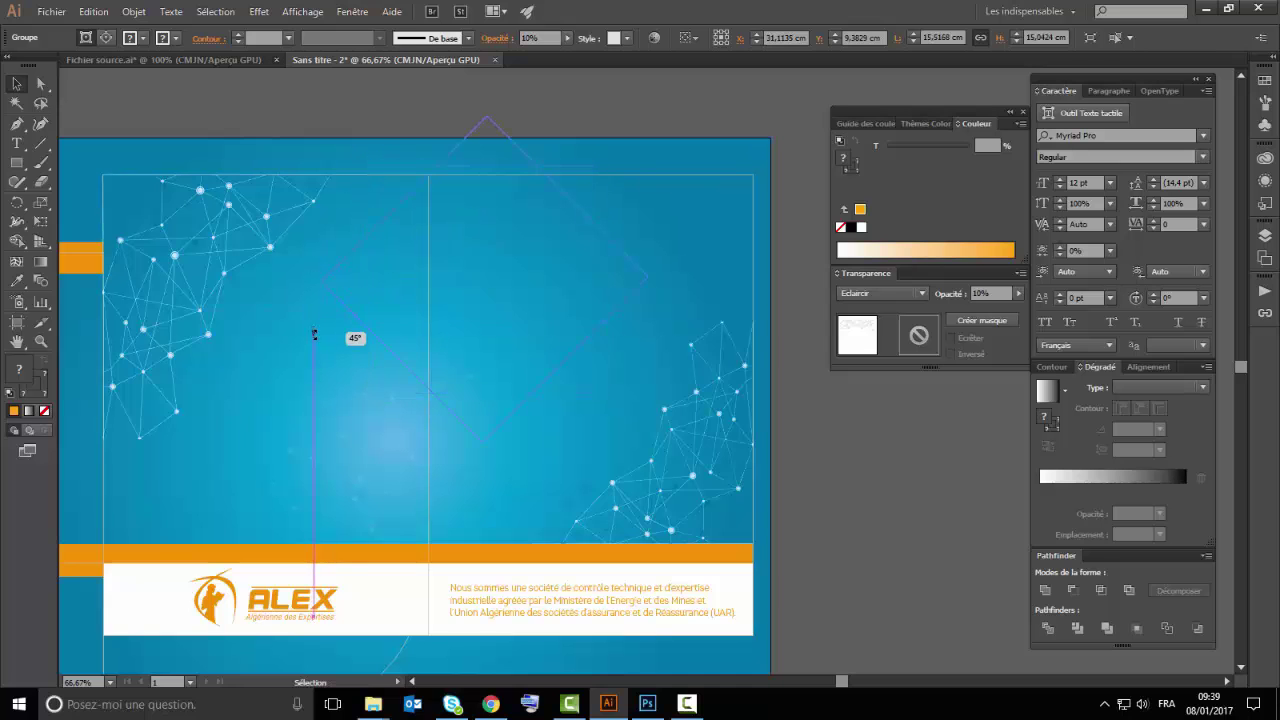
drag(502, 247, 502, 248)
scroll(428, 122, up, 4)
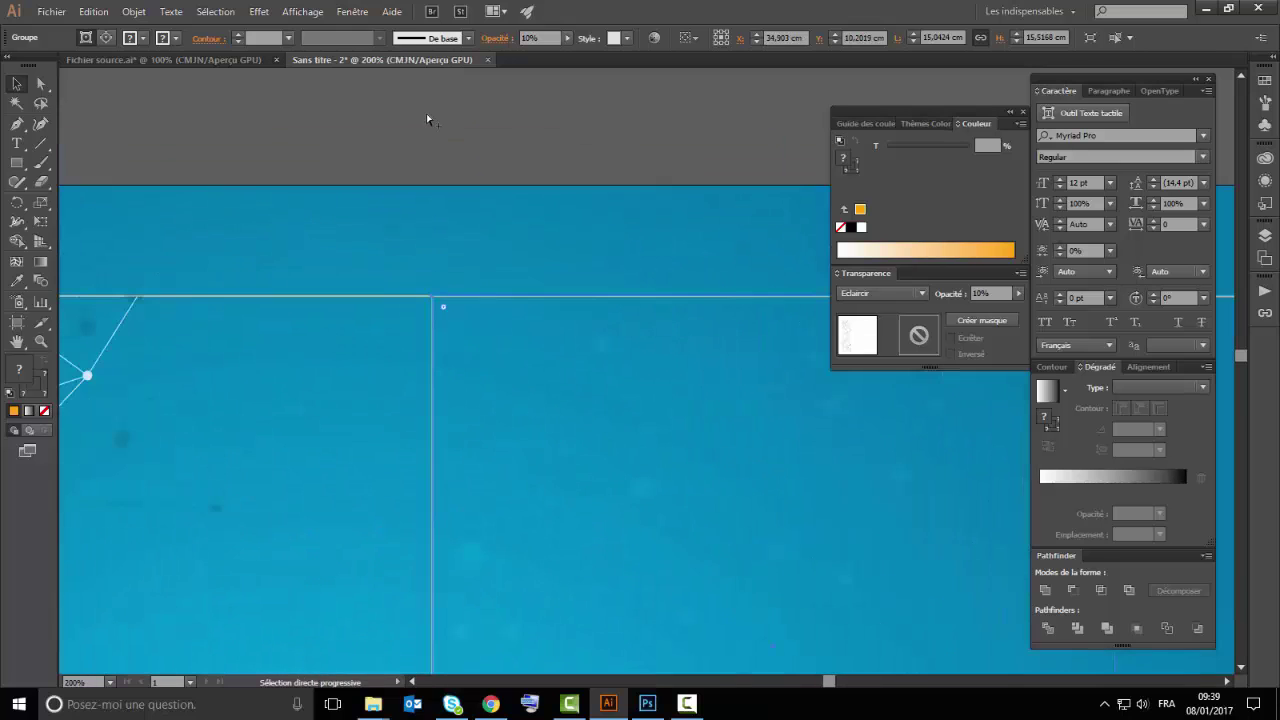
scroll(428, 122, down, 4)
scroll(445, 140, down, 2)
Clear the selection and pan around the folder artwork
click(652, 234)
scroll(491, 206, up, 3)
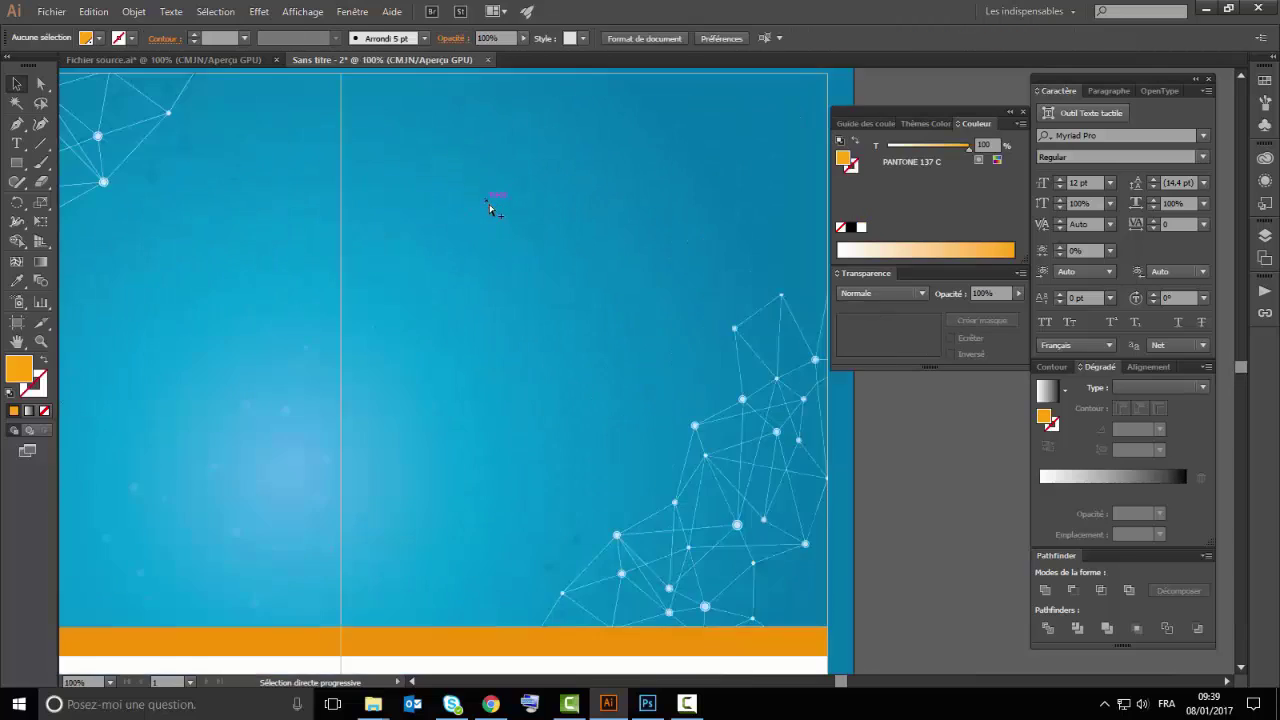
scroll(491, 206, down, 3)
scroll(561, 310, up, 1)
scroll(434, 394, down, 3)
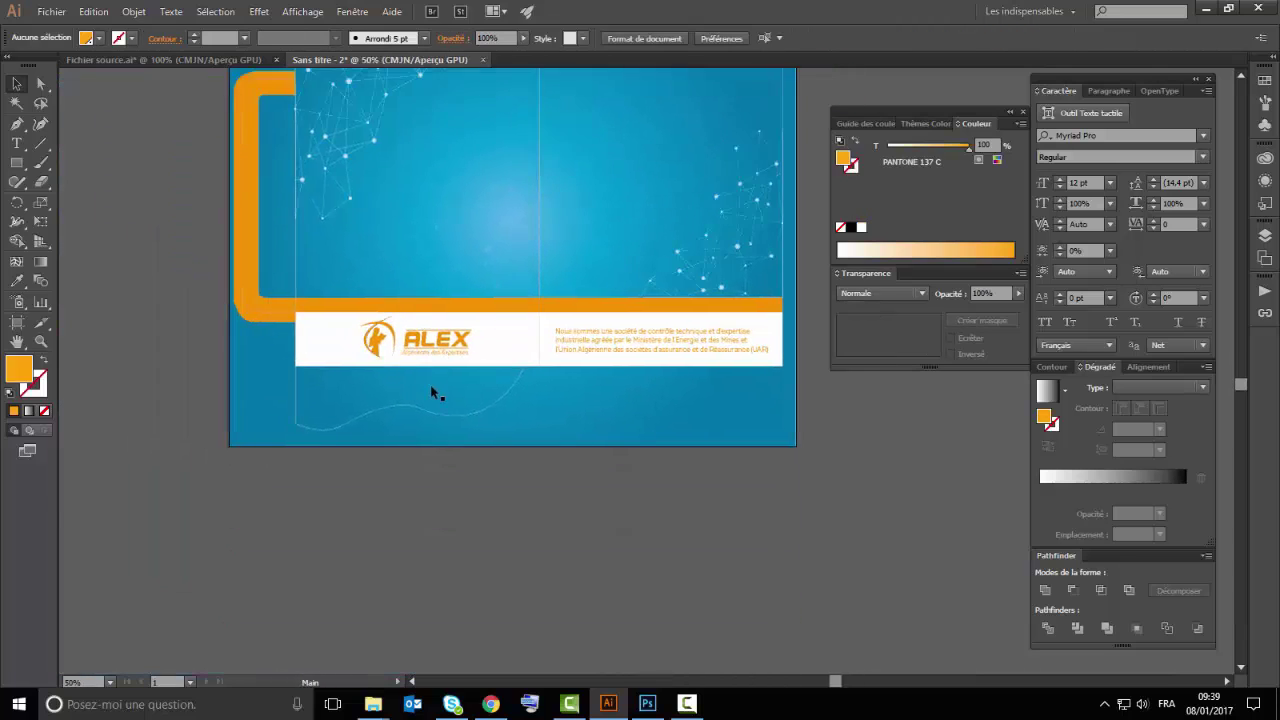
scroll(451, 397, up, 3)
scroll(595, 407, left, 2)
scroll(595, 407, down, 1)
scroll(634, 374, up, 2)
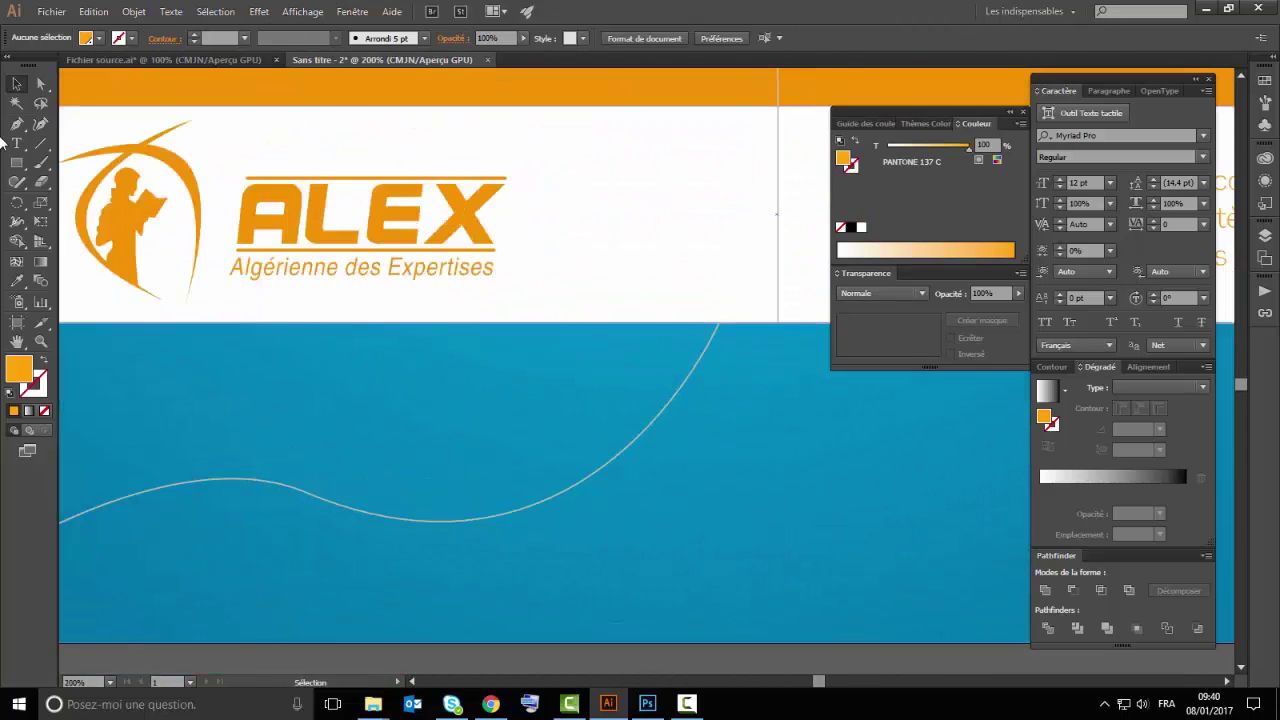
With the Pen tool active, bring up the context menu for the wave curve group
key(p)
scroll(495, 306, right, 3)
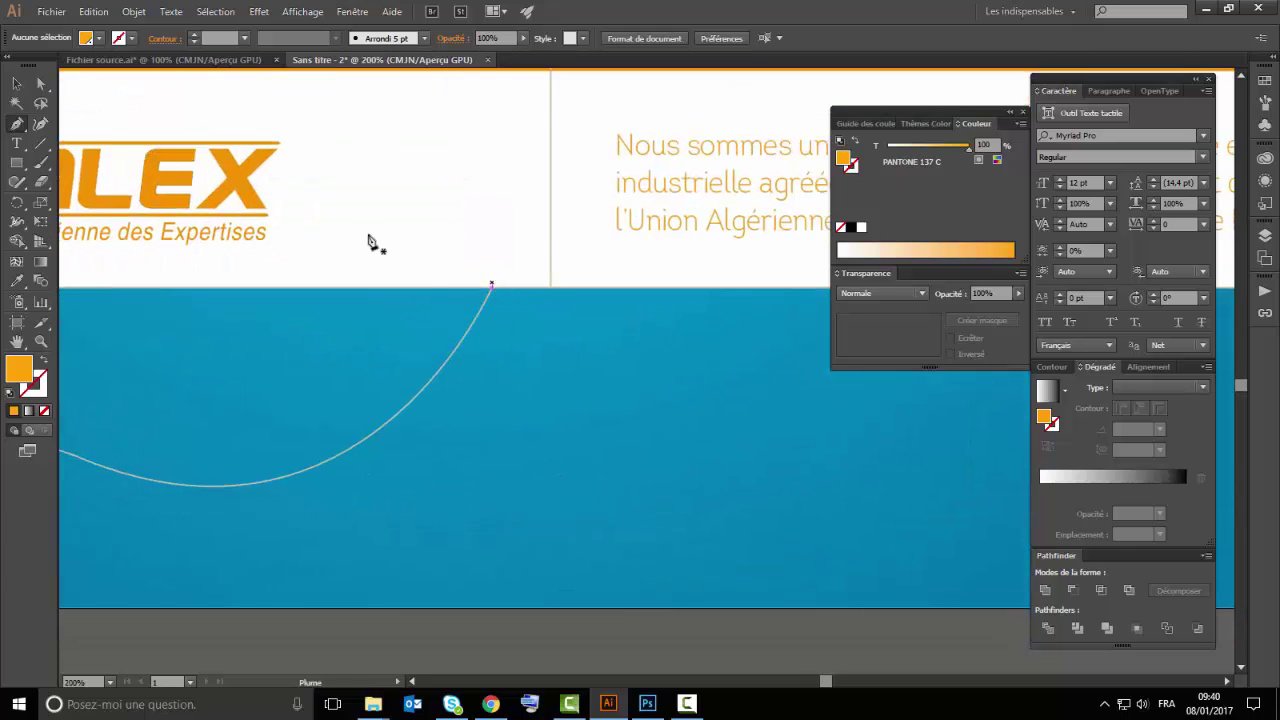
scroll(566, 328, down, 2)
right_click(463, 417)
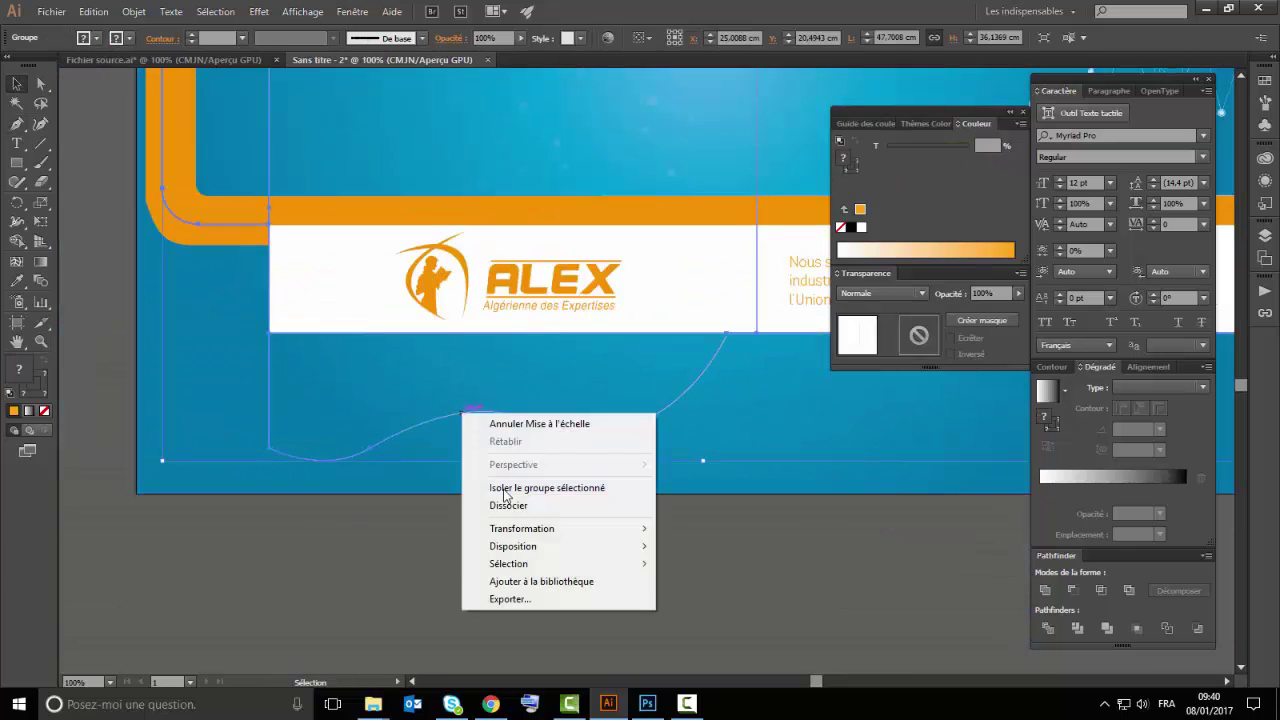
click(490, 503)
right_click(478, 413)
Ungroup the wave curve and select its left end anchor with Direct Selection
click(477, 416)
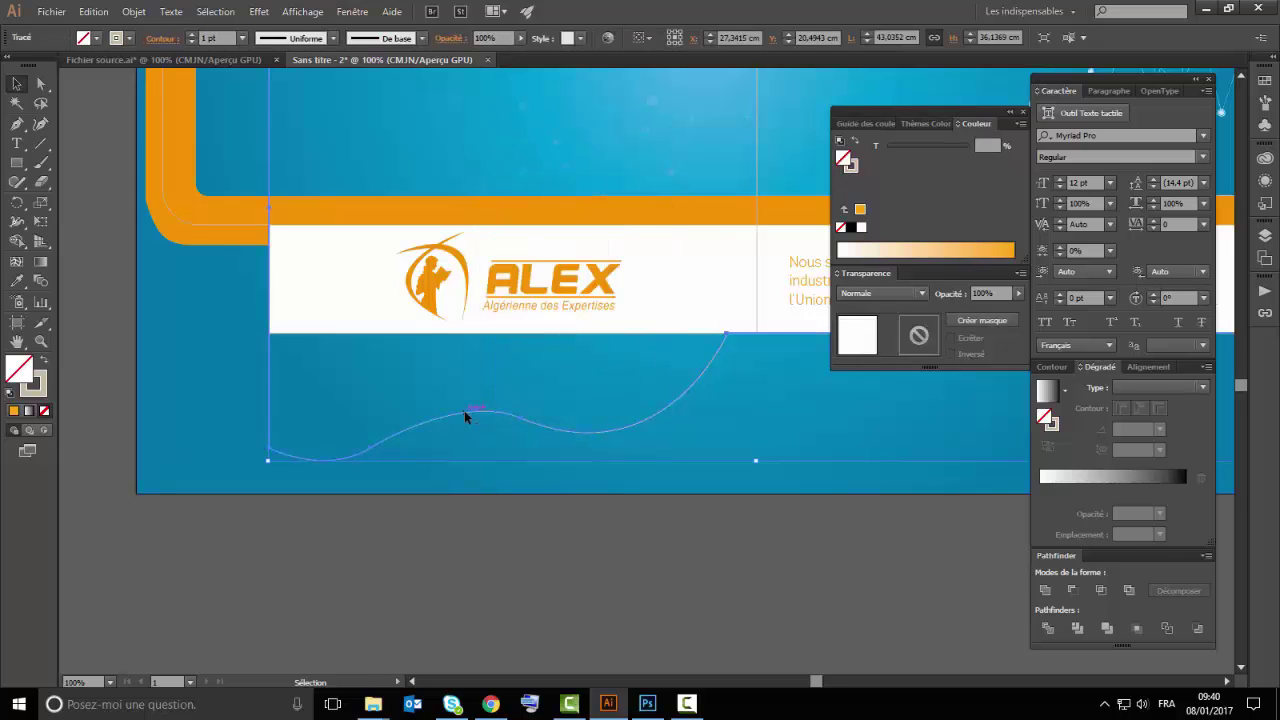
scroll(464, 416, up, 1)
click(17, 124)
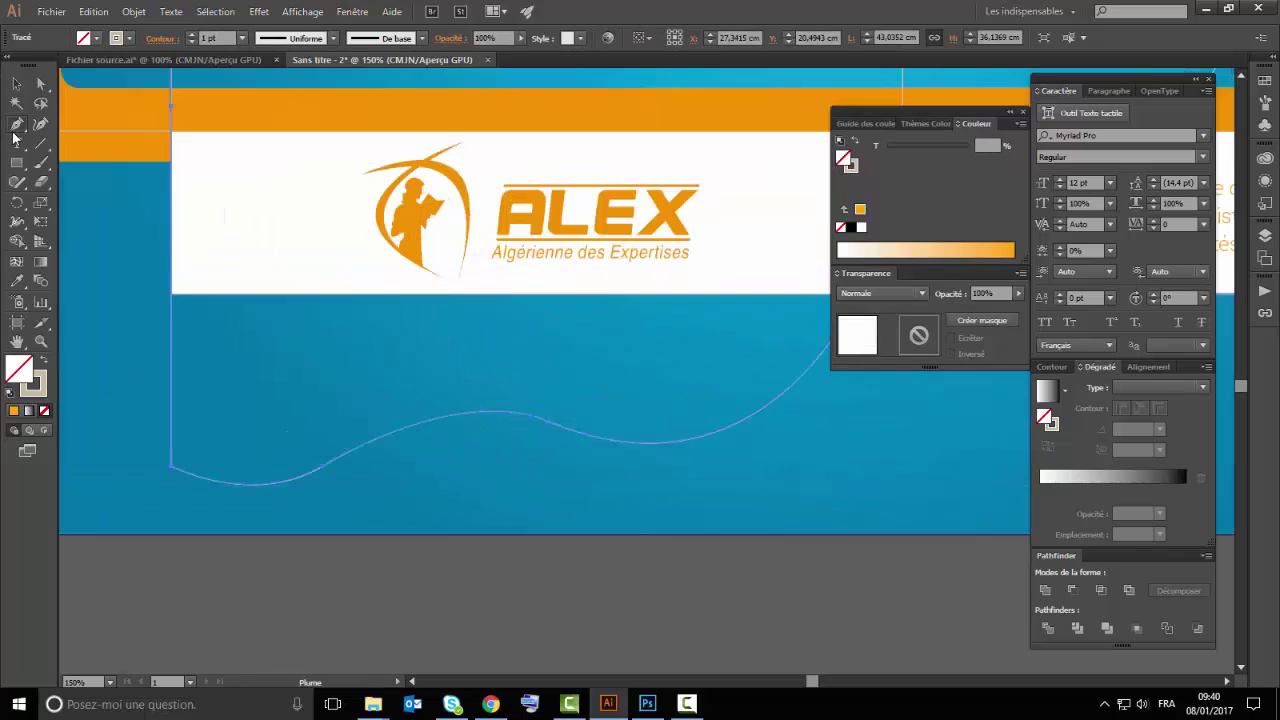
click(175, 302)
scroll(100, 286, right, 2)
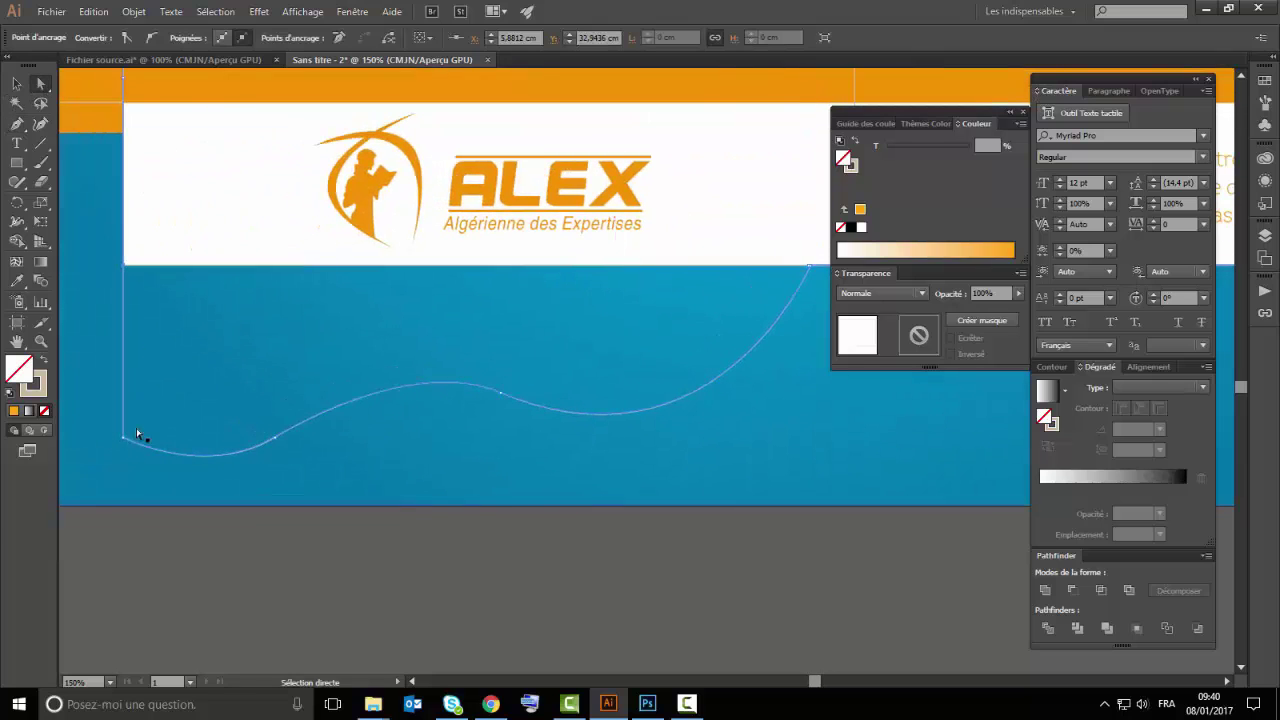
click(137, 433)
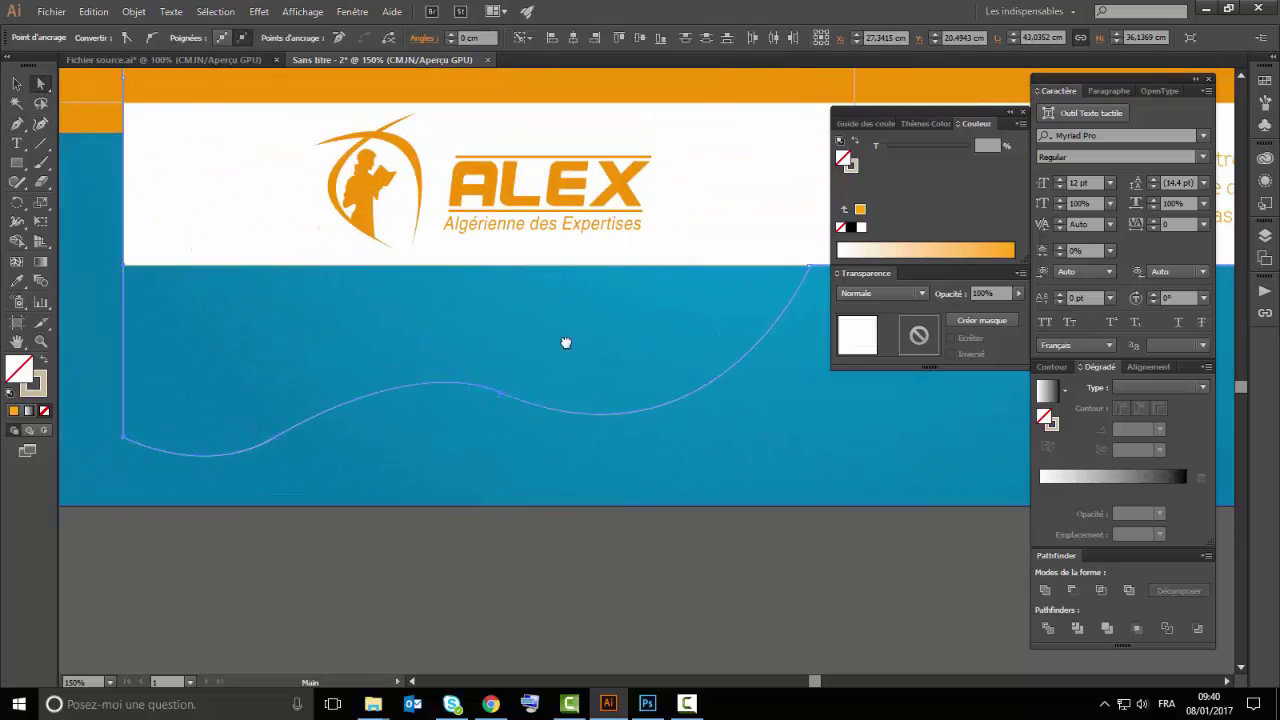
drag(565, 343, 290, 388)
Duplicate the wave curve lower-right and start extending it with the Pen tool
drag(532, 390, 568, 420)
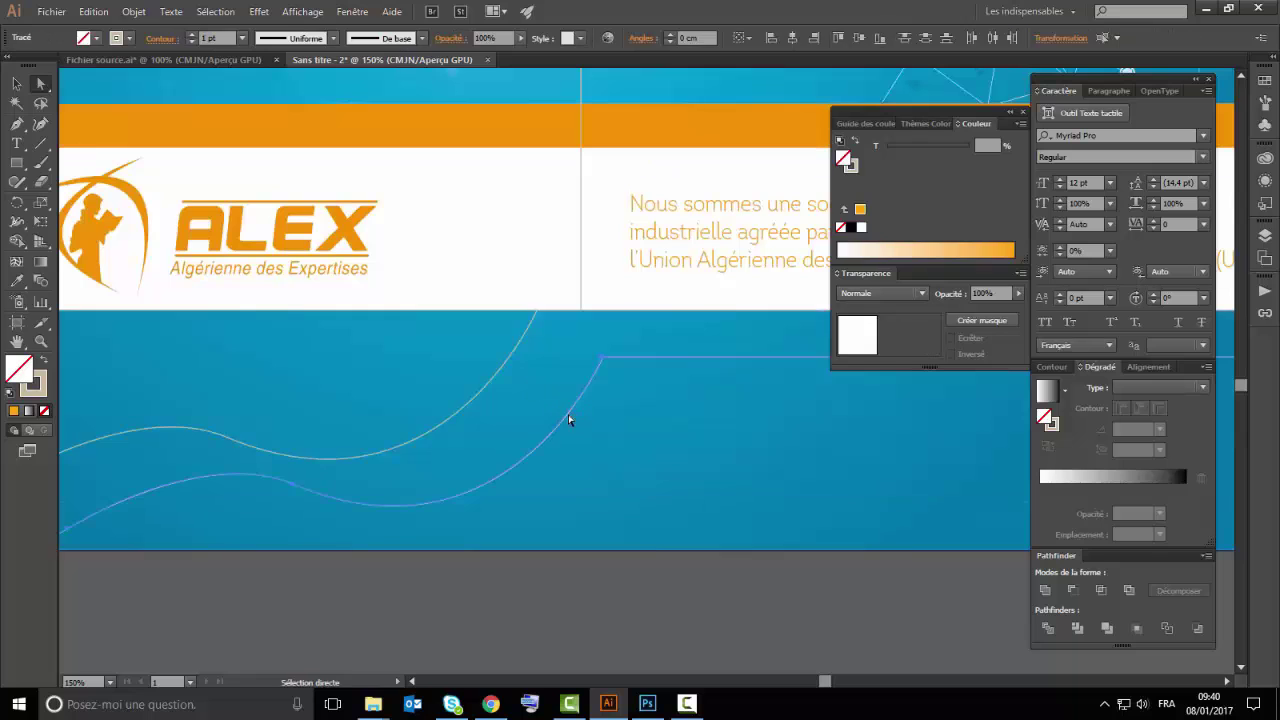
key(ctrl+minus)
key(ctrl+minus)
click(18, 122)
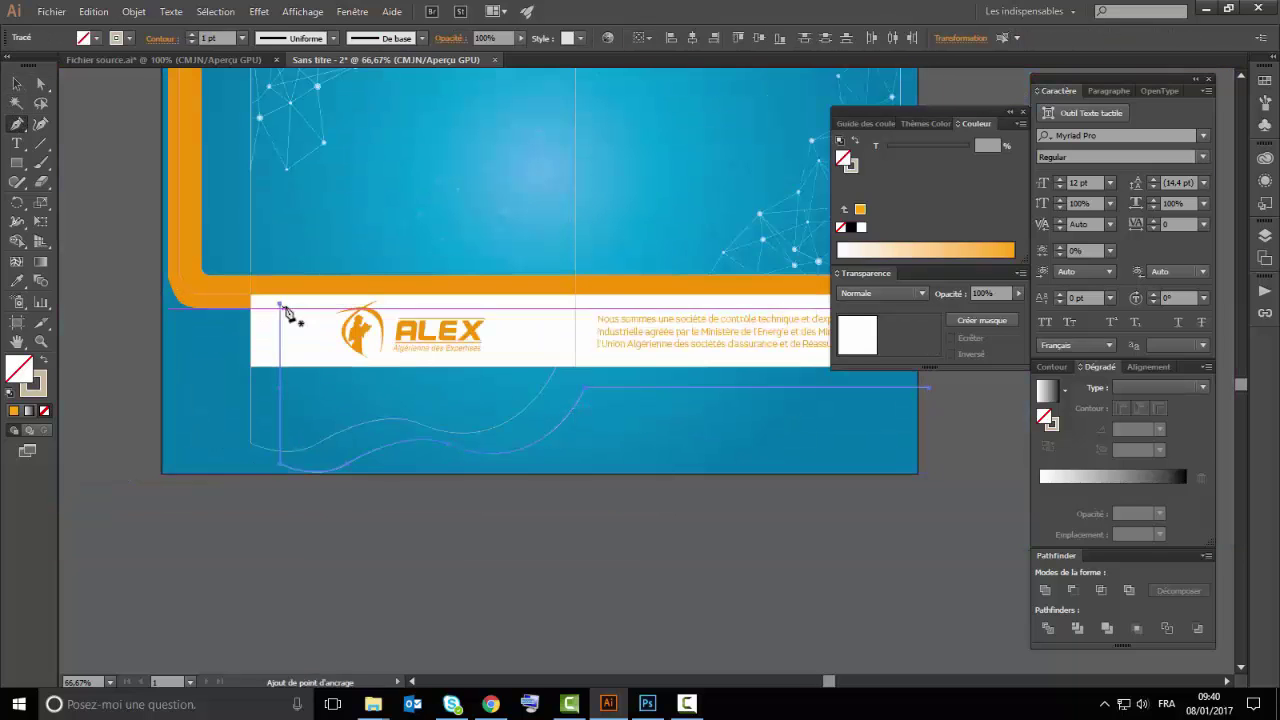
drag(541, 354, 216, 330)
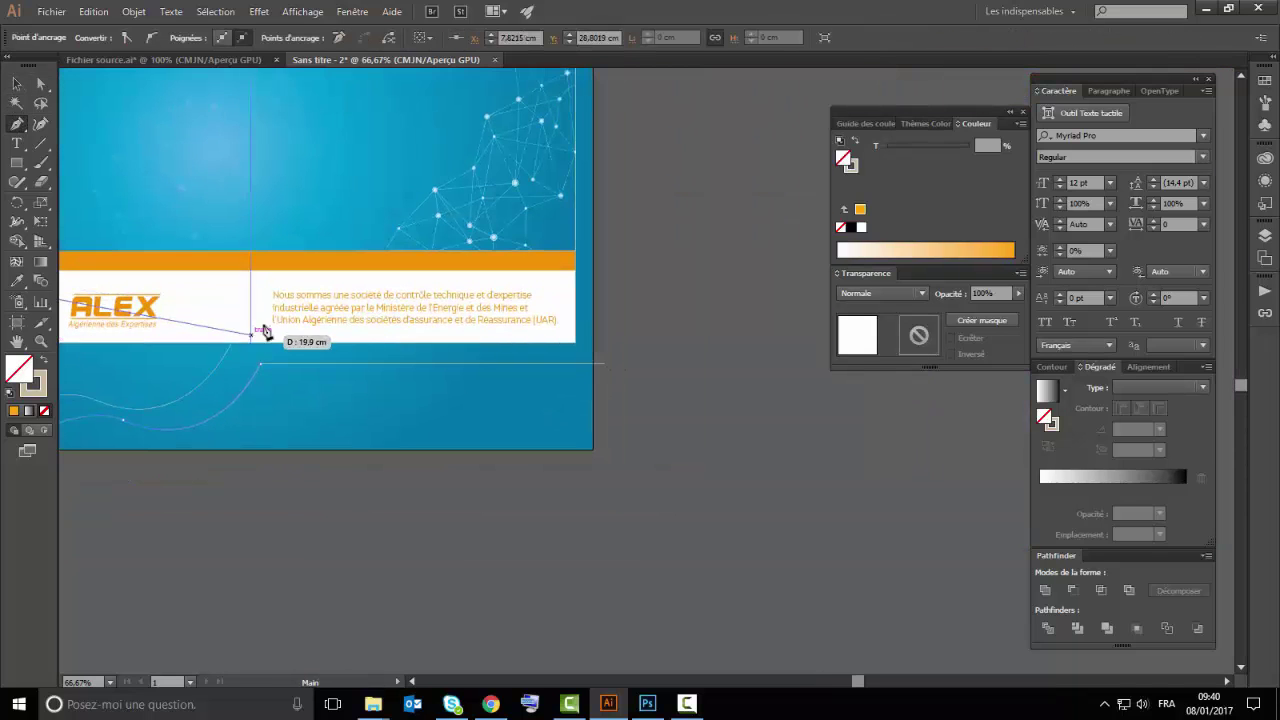
mouse_move(265, 365)
mouse_down()
mouse_move(592, 338)
mouse_move(346, 357)
mouse_up()
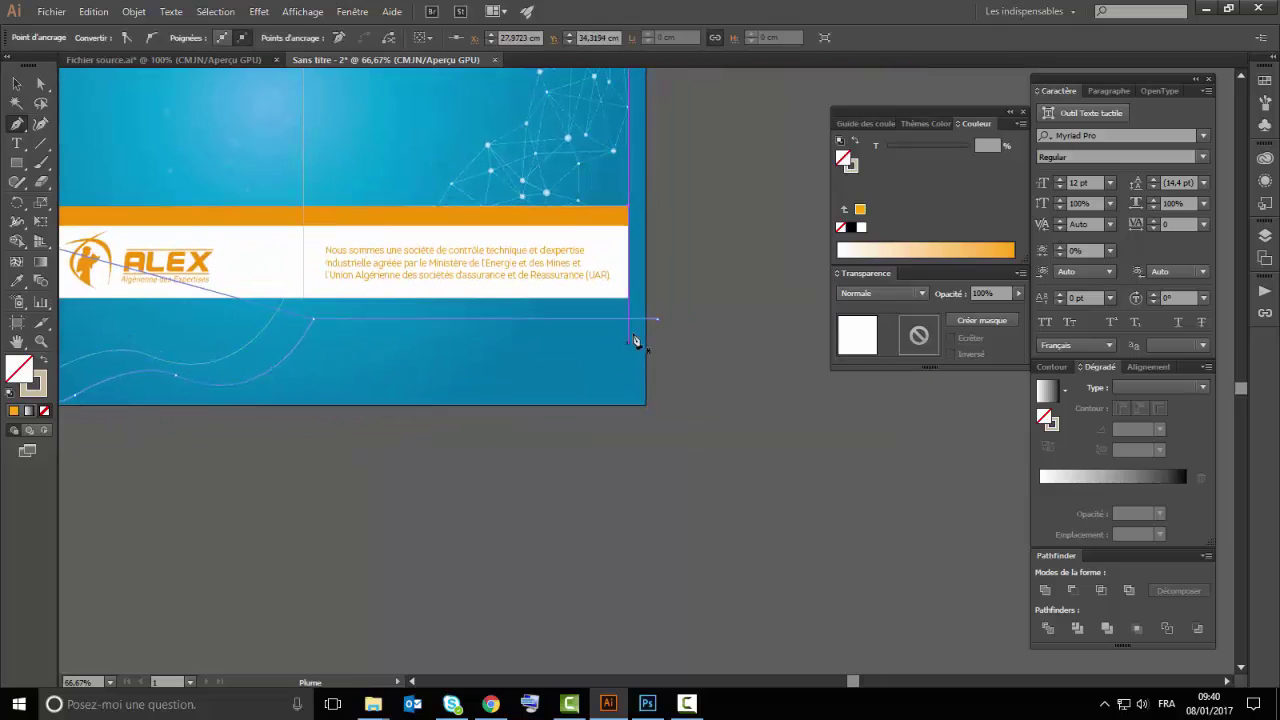
key(Escape)
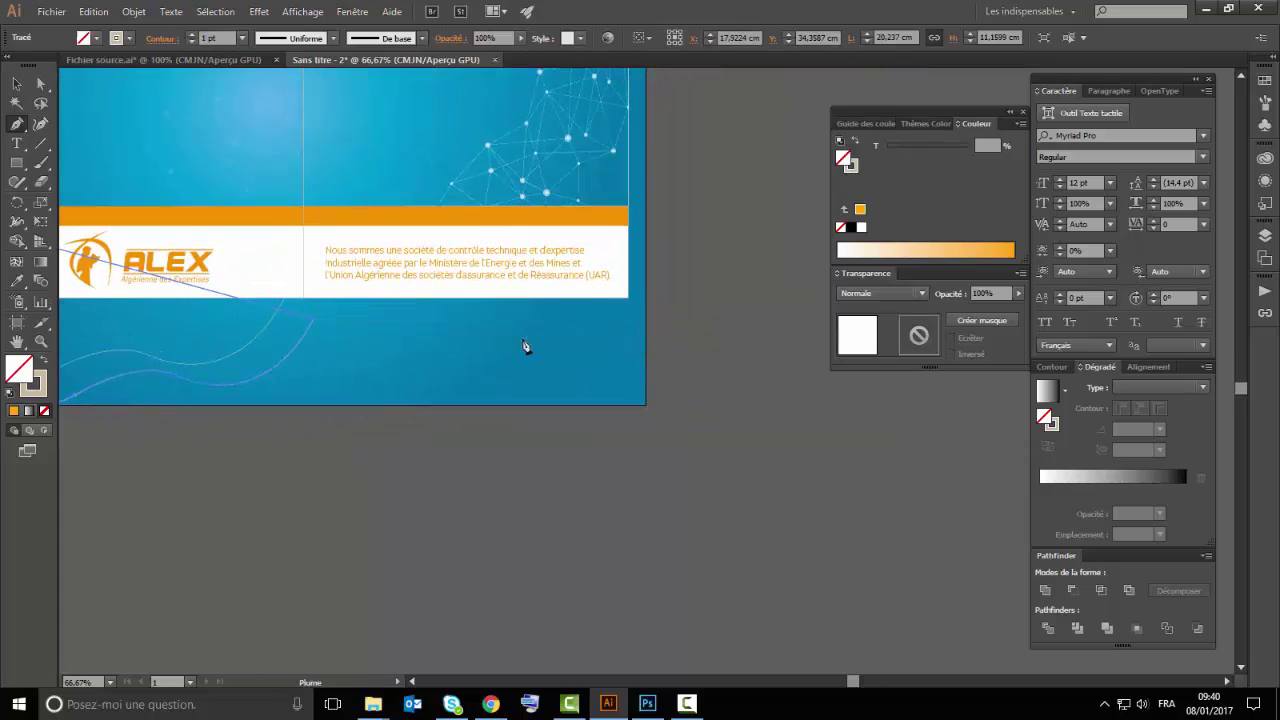
Continue the pen path from the copied curve's endpoint to outline the pocket area
drag(275, 332, 697, 312)
click(431, 219)
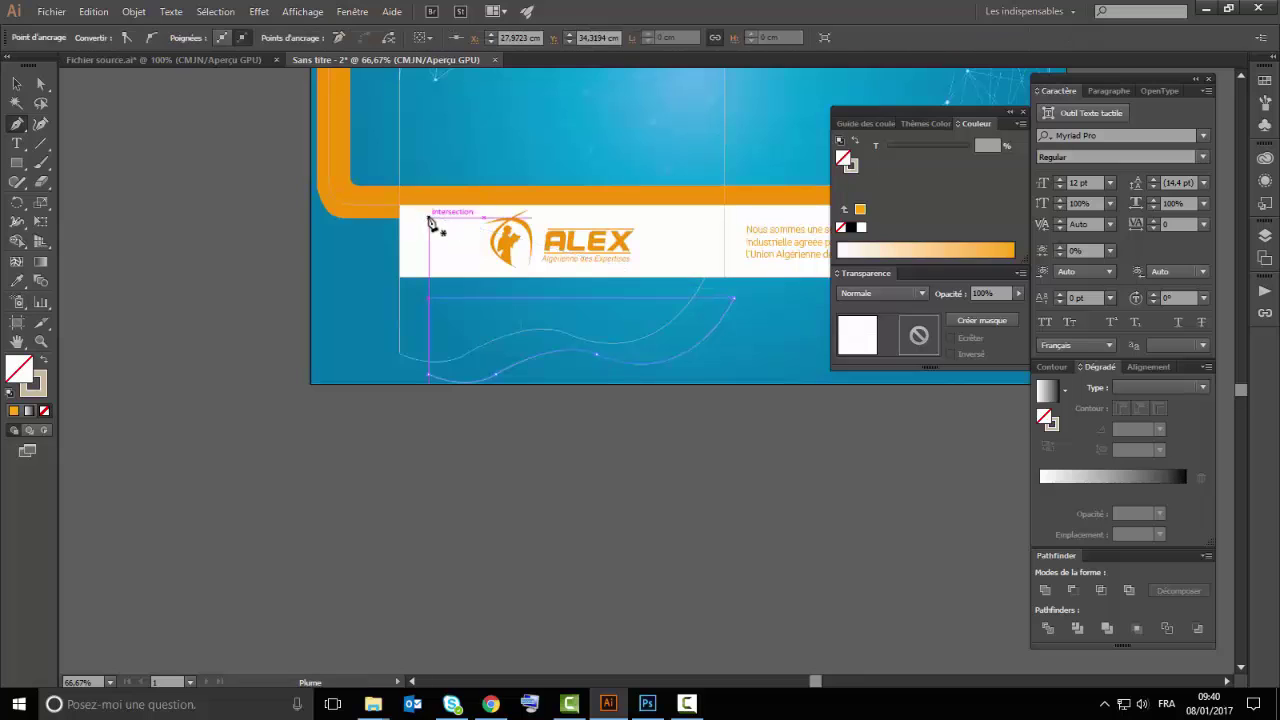
click(17, 83)
click(476, 378)
Fill the wave white with no stroke, move it under the header and send it to the back
click(96, 37)
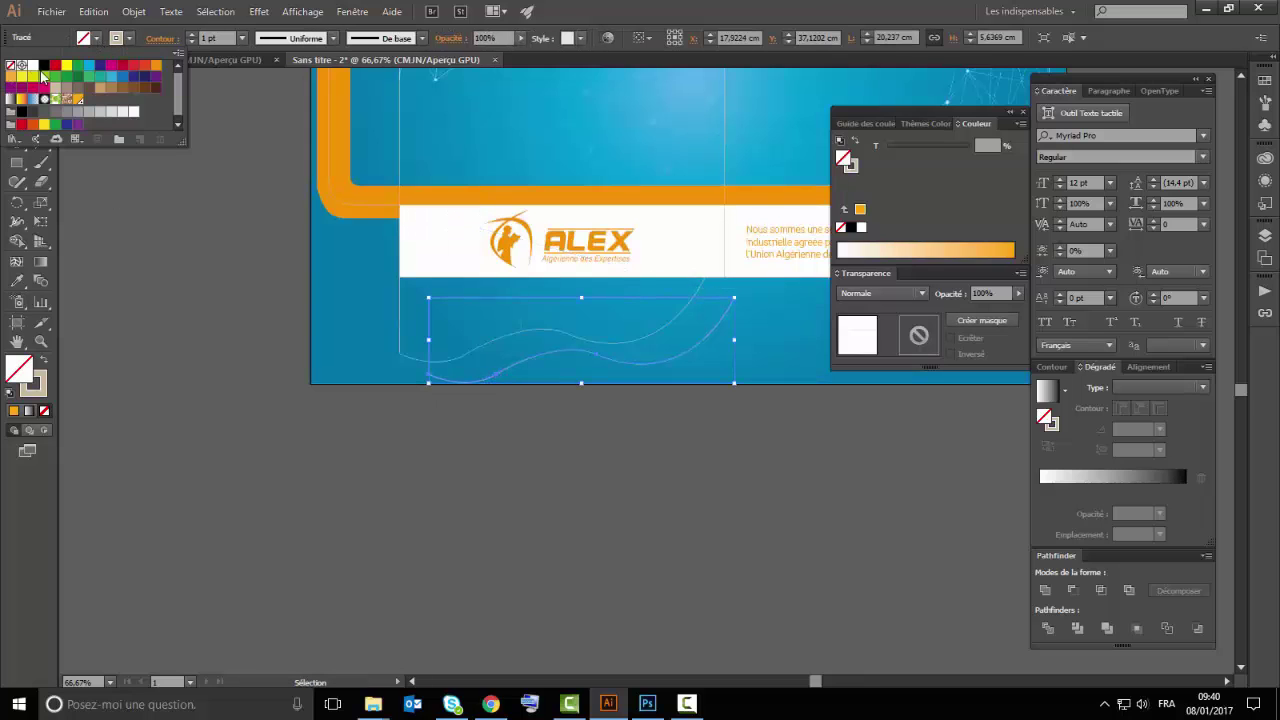
click(33, 64)
click(191, 42)
scroll(451, 317, up, 3)
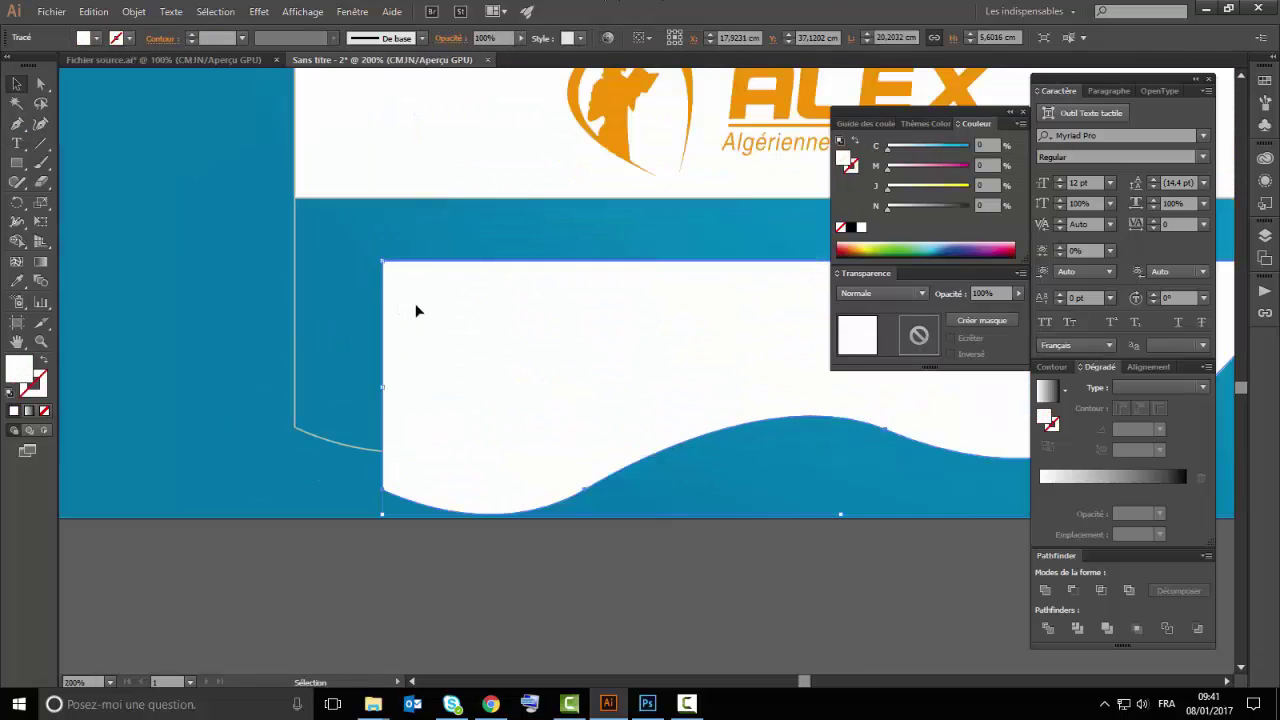
drag(417, 309, 341, 250)
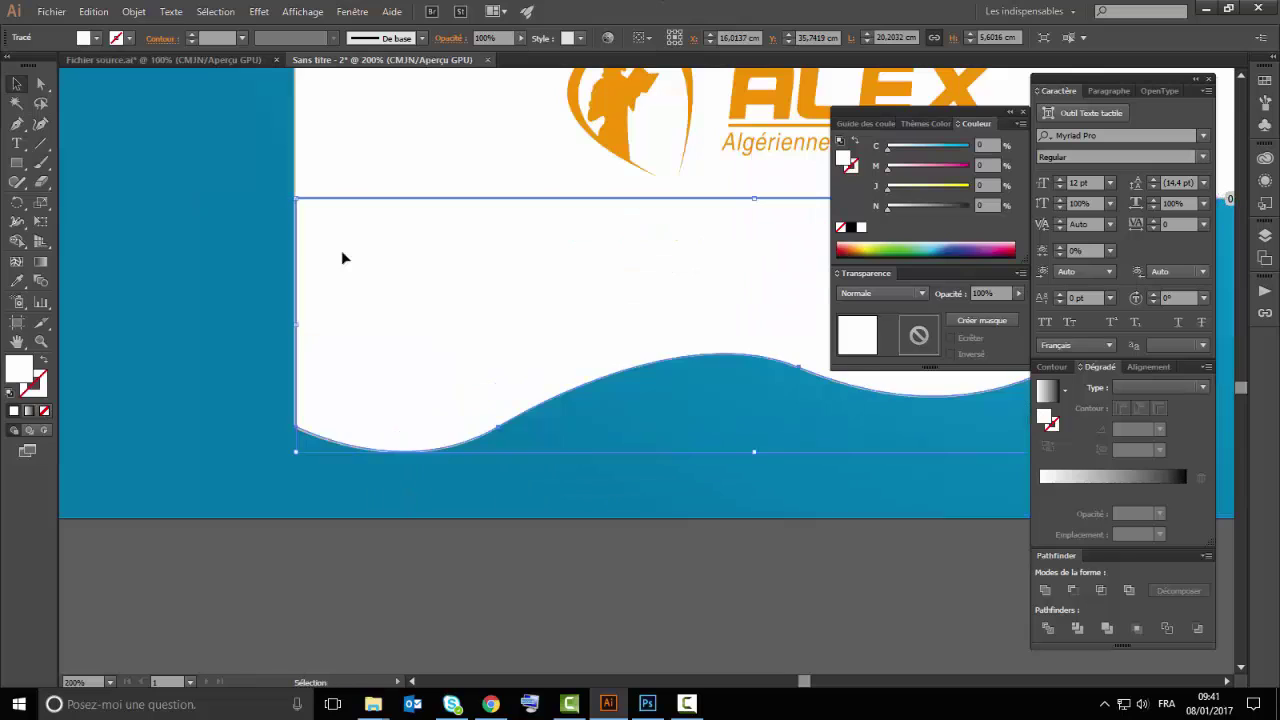
right_click(183, 434)
click(414, 423)
Zoom out to the header band and select the white header rectangle
key(ctrl+1)
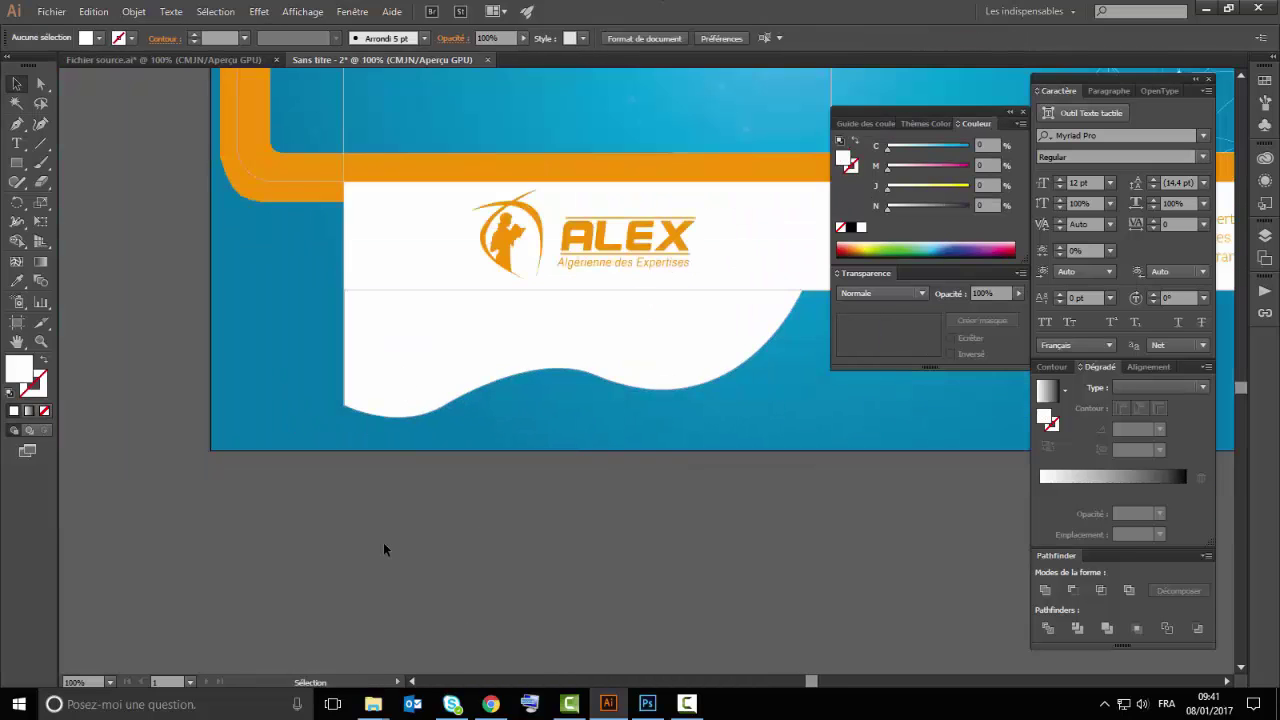
key(ctrl+minus)
key(ctrl+minus)
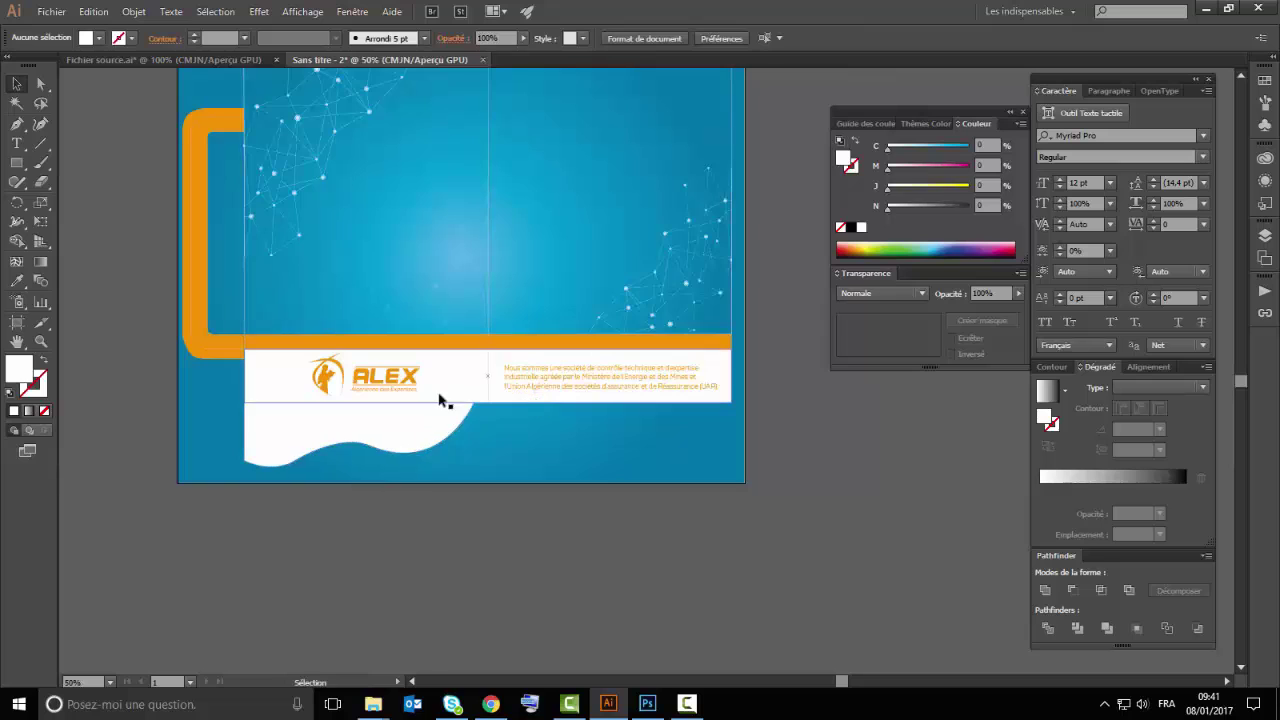
drag(443, 400, 513, 368)
scroll(362, 369, up, 2)
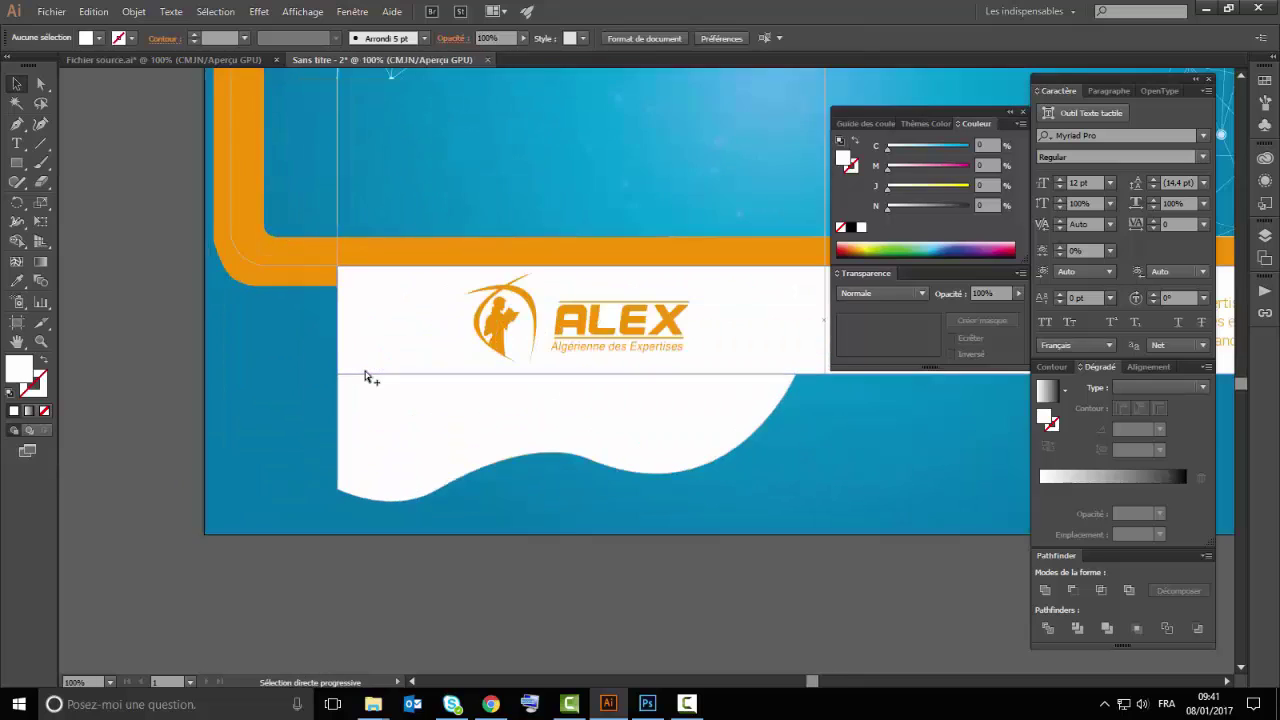
scroll(365, 371, up, 1)
click(366, 345)
Stretch the white header rectangle further left
drag(326, 297, 305, 297)
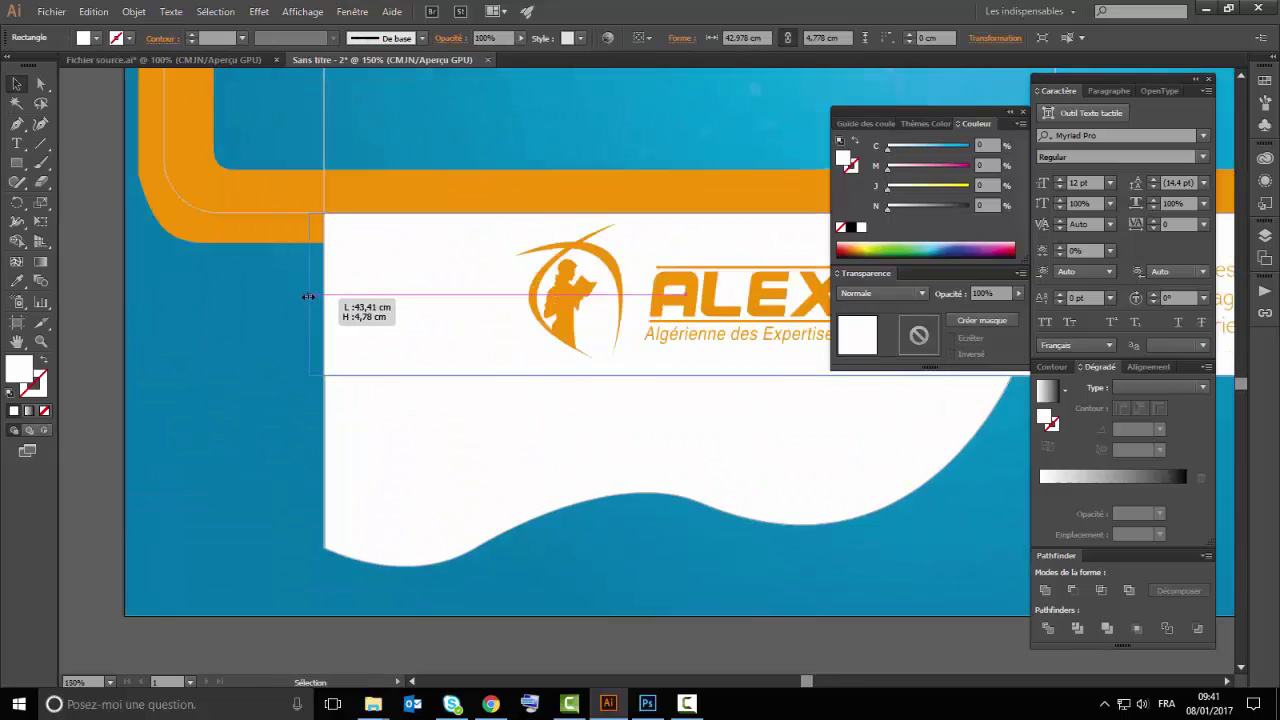
click(391, 488)
drag(325, 469, 362, 429)
scroll(362, 429, up, 2)
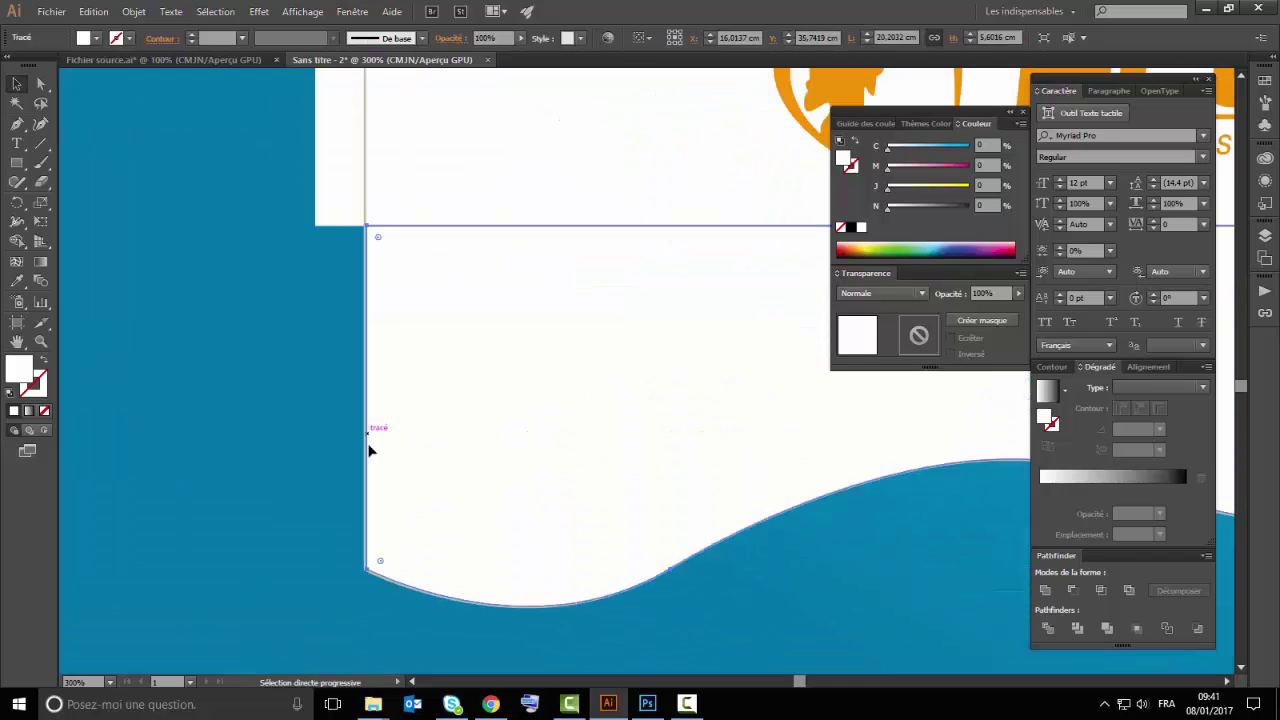
Move the wave's left anchors and curve handle left to sit flush with the header edge
key(a)
drag(368, 228, 316, 226)
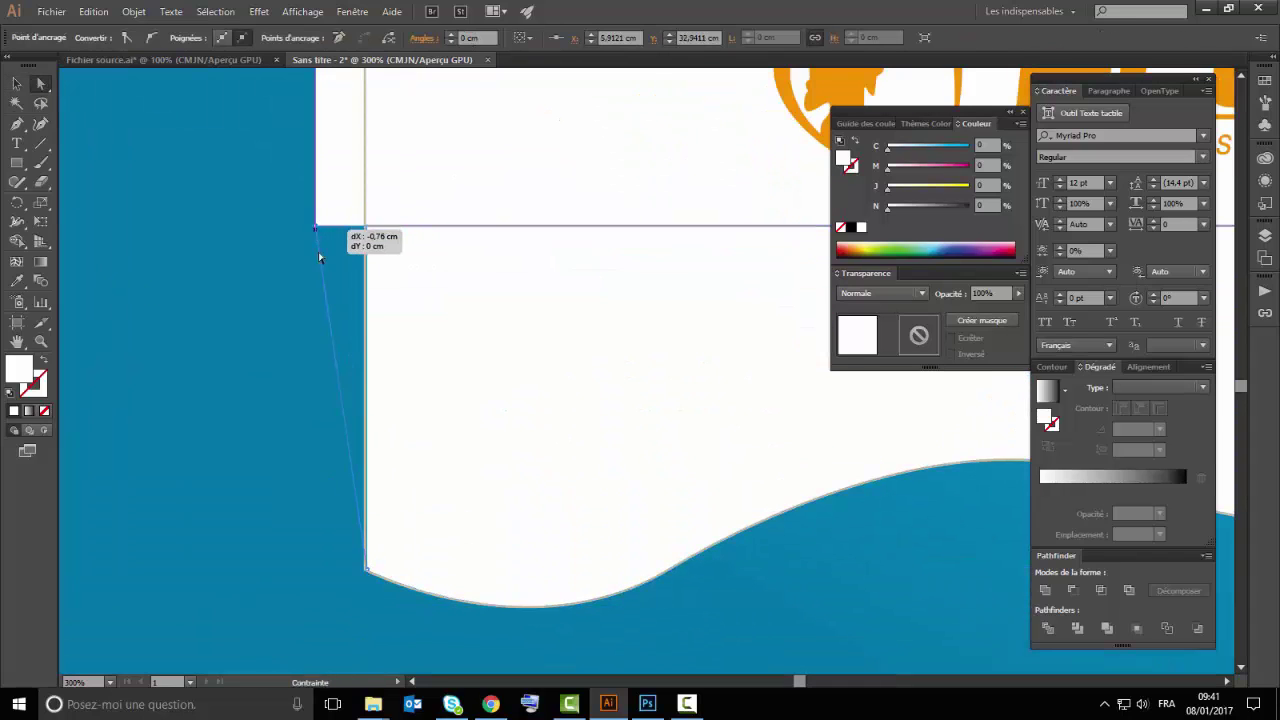
mouse_move(366, 567)
mouse_down()
mouse_move(333, 570)
mouse_move(316, 550)
mouse_up()
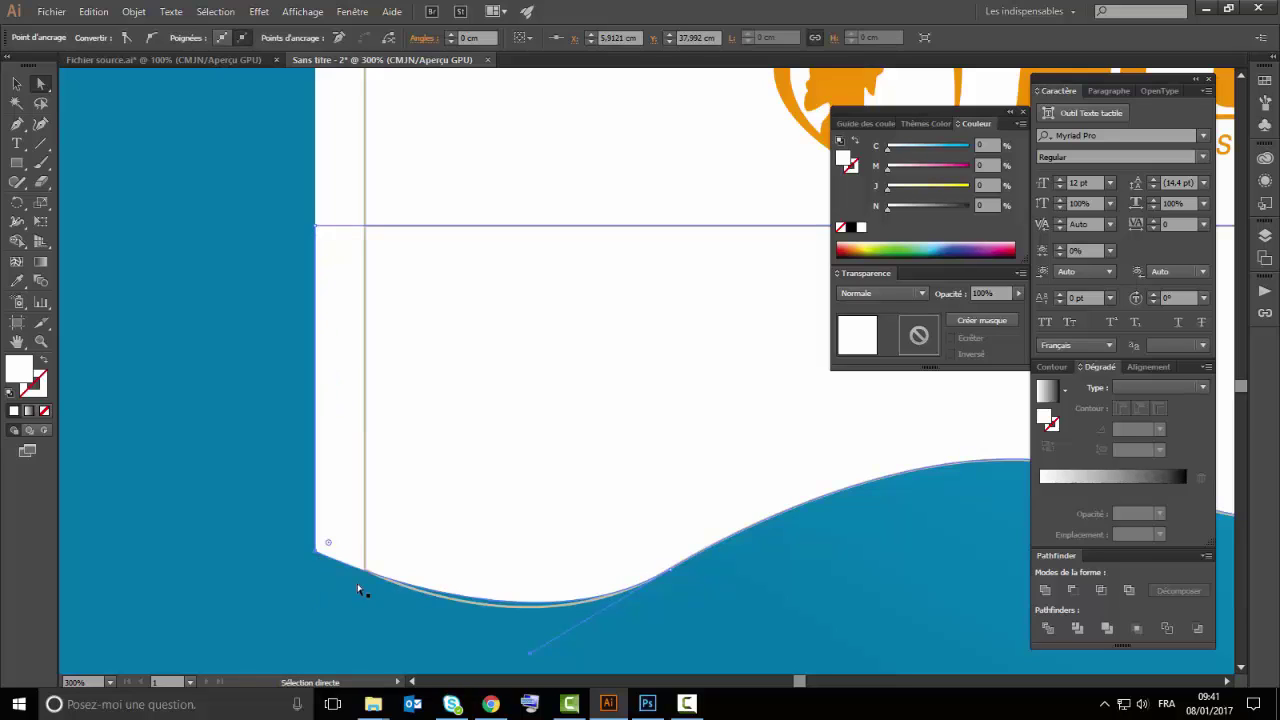
drag(531, 657, 523, 662)
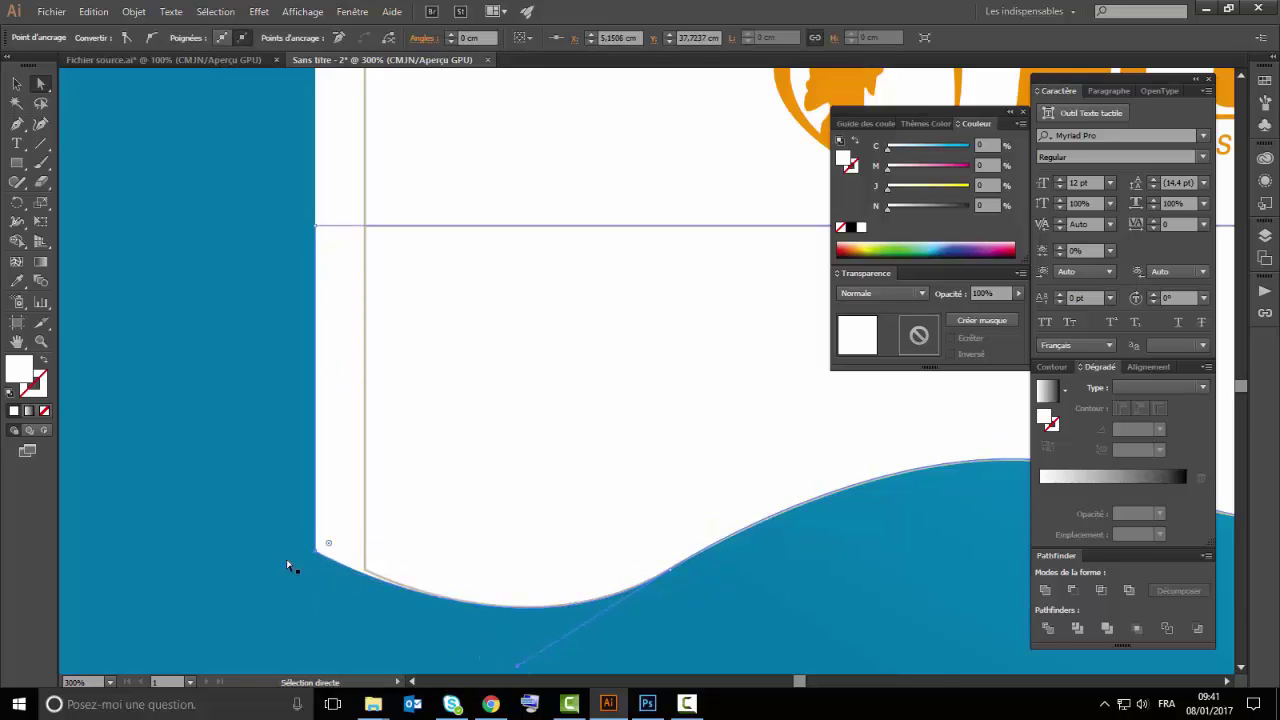
drag(318, 551, 332, 555)
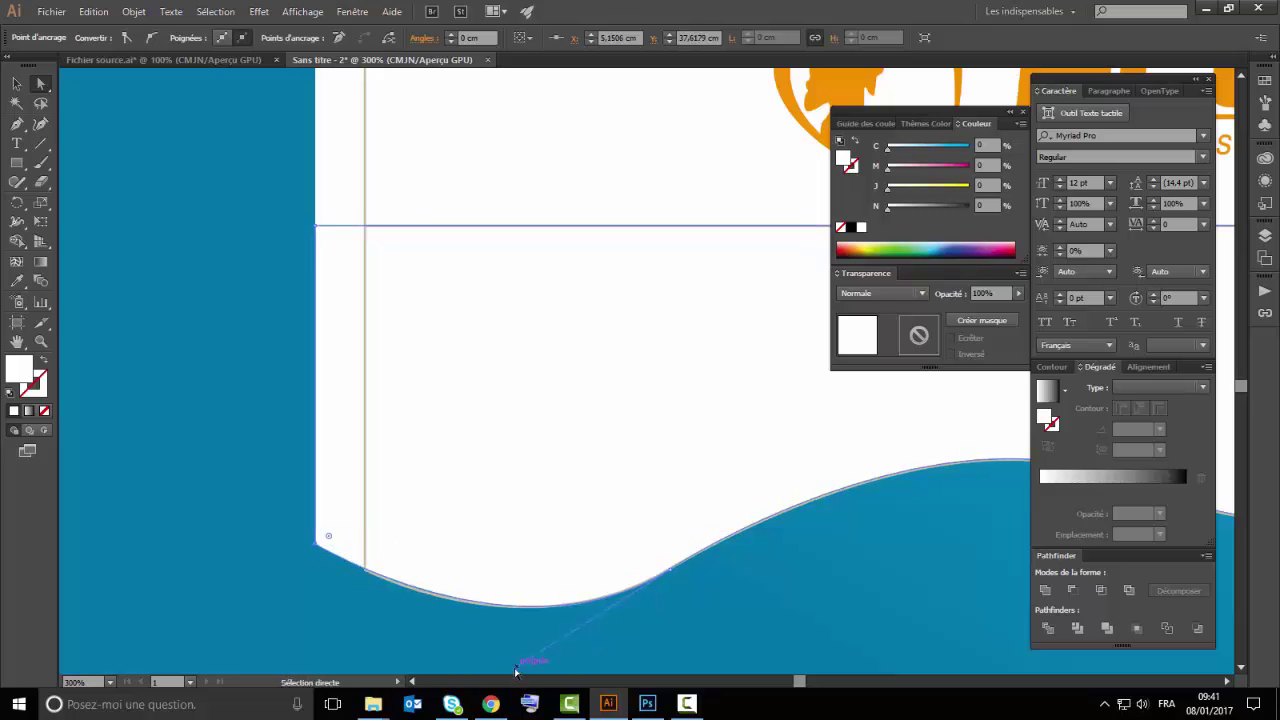
scroll(506, 673, down, 3)
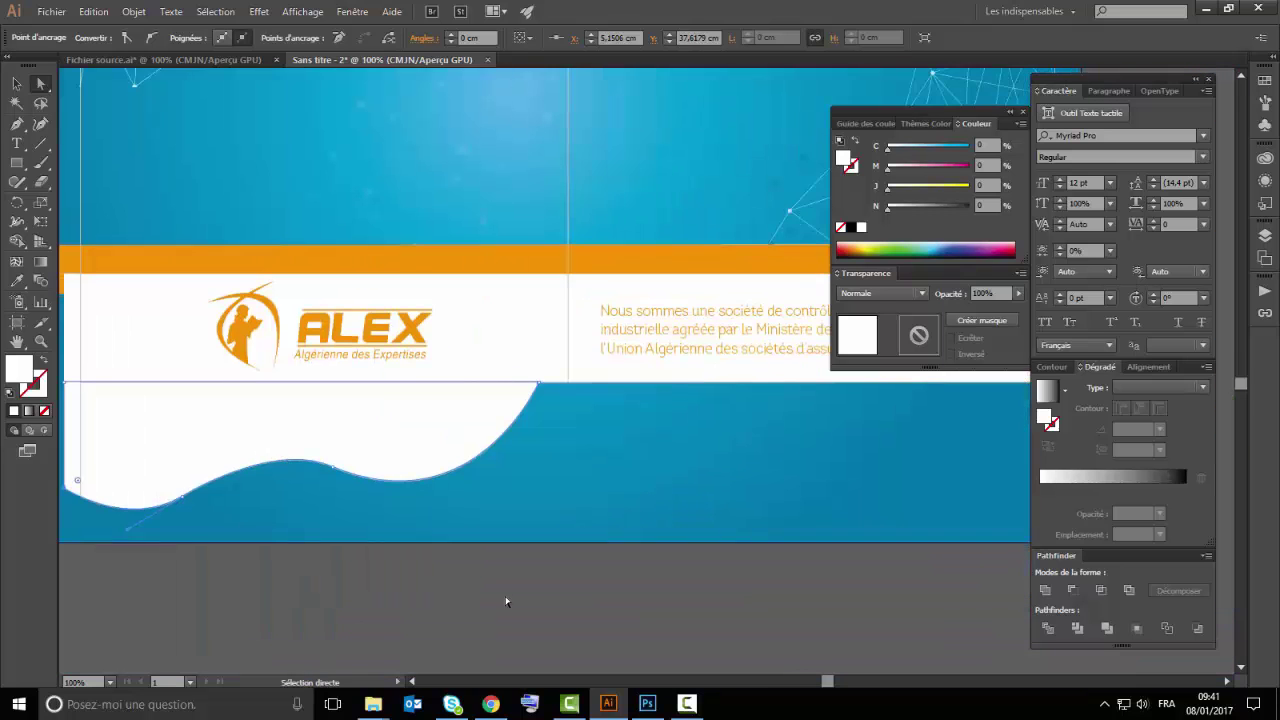
click(509, 600)
scroll(480, 423, up, 1)
key(v)
click(634, 443)
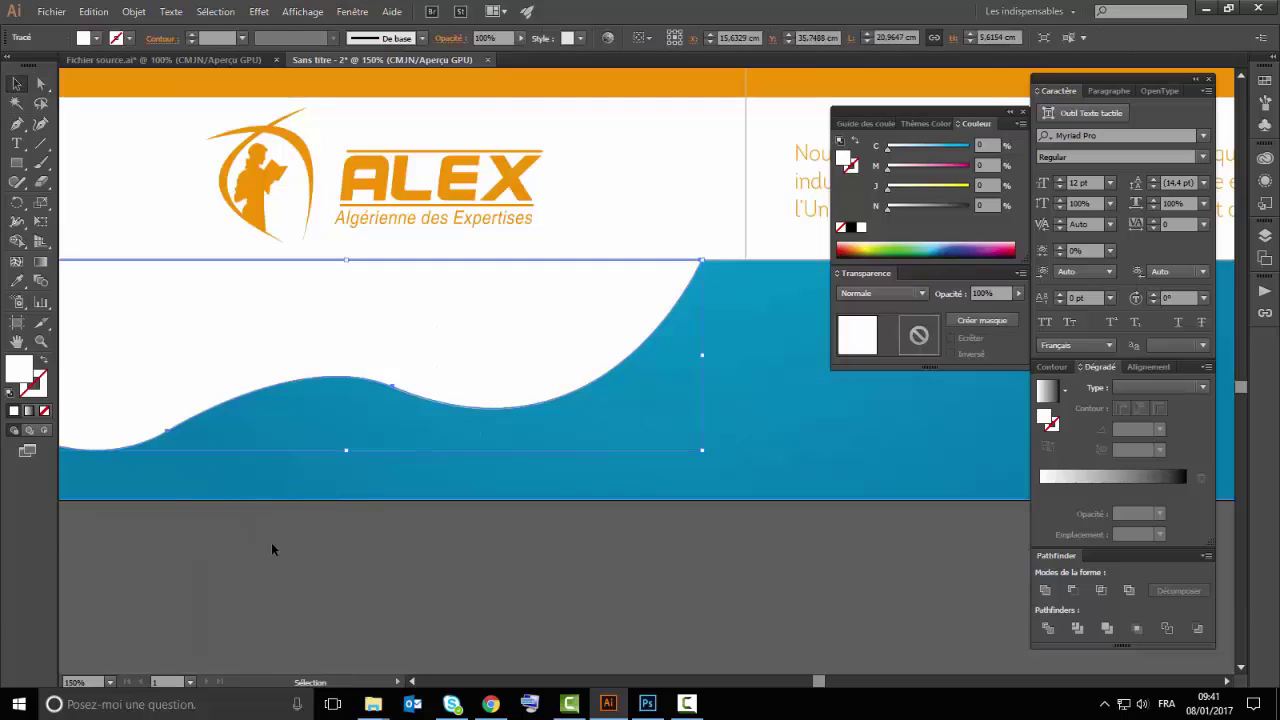
Widen the white wave to the right and pull a curve point down-left to deepen its dip
drag(704, 455, 746, 454)
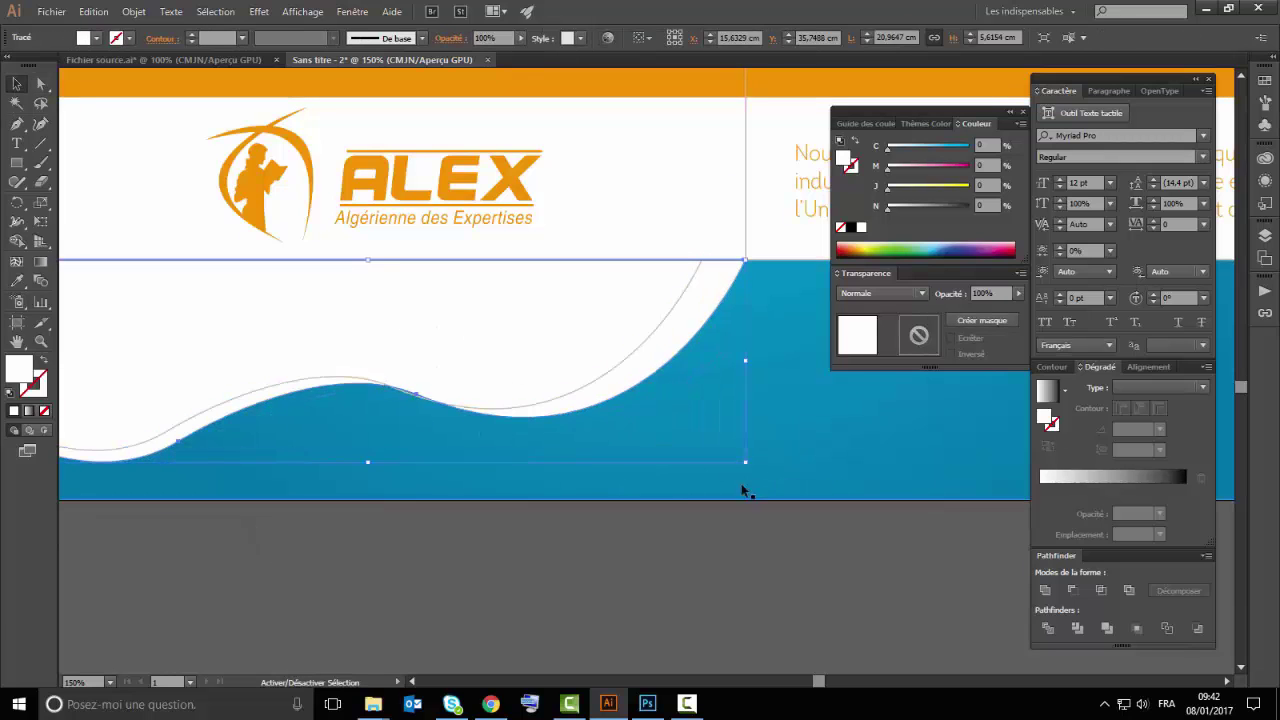
scroll(611, 397, left, 3)
click(41, 84)
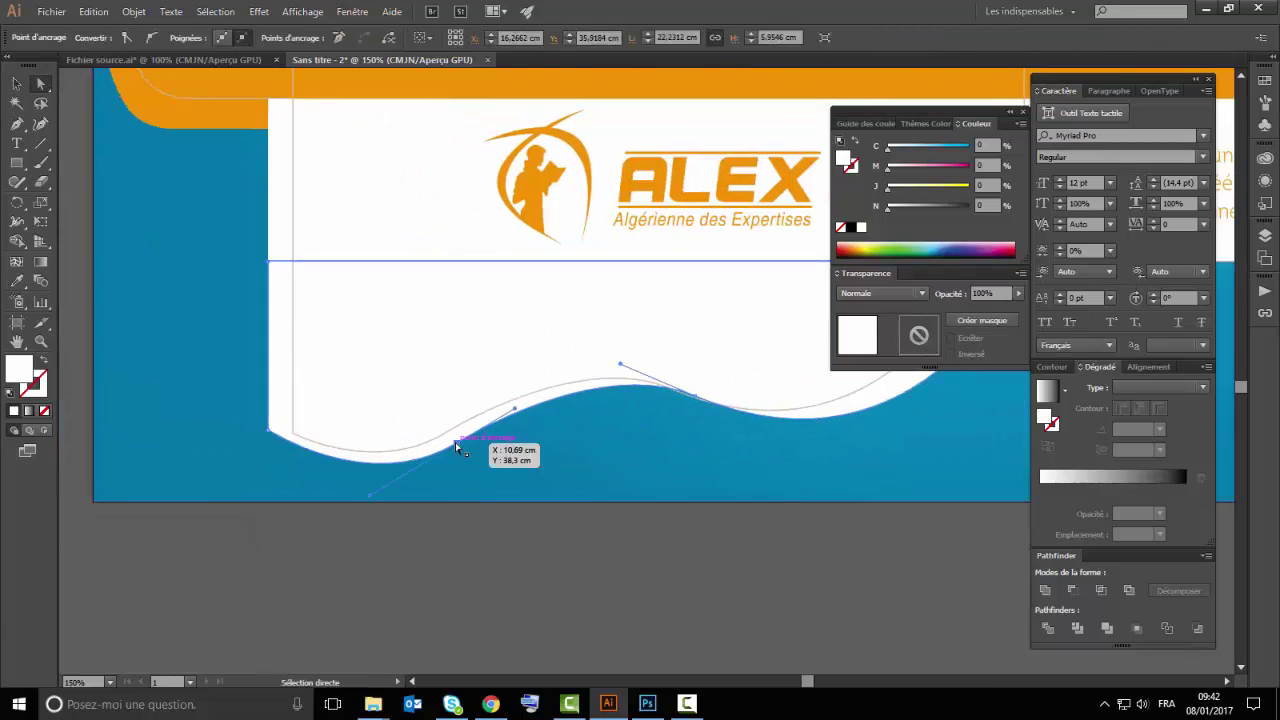
drag(455, 442, 447, 448)
scroll(447, 448, right, 3)
drag(418, 390, 402, 402)
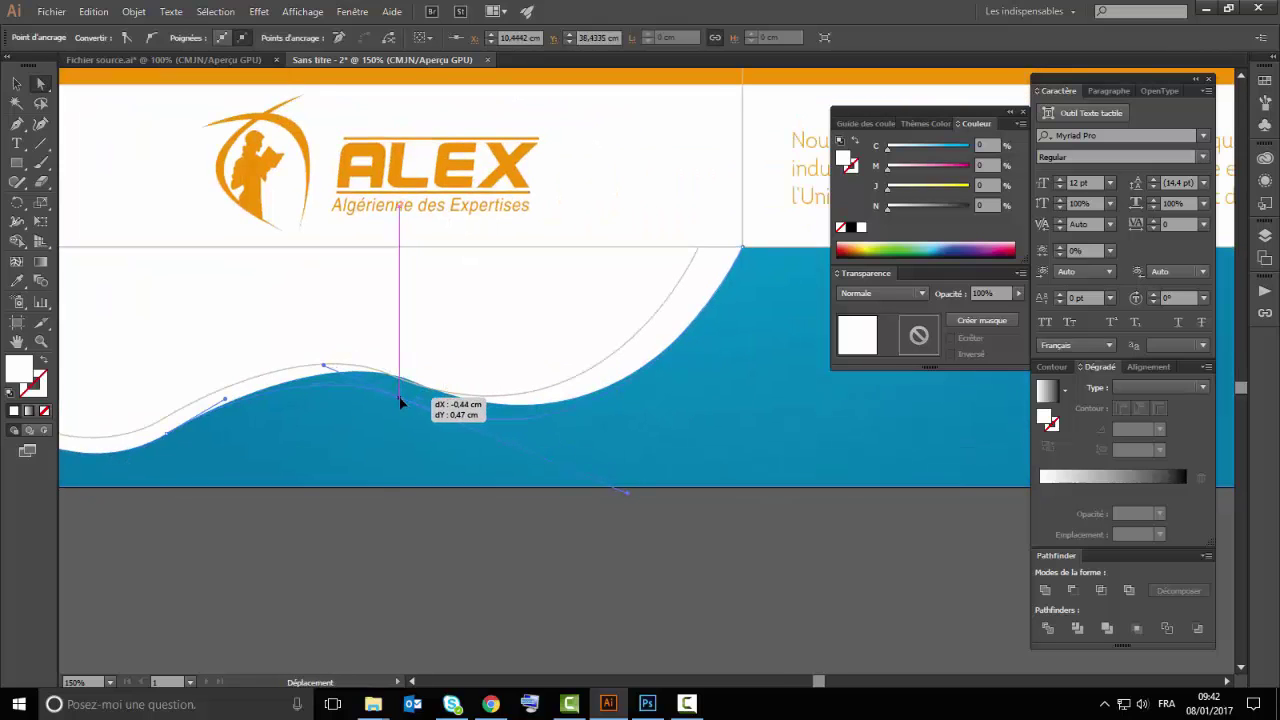
click(590, 539)
scroll(590, 539, down, 3)
scroll(483, 358, up, 4)
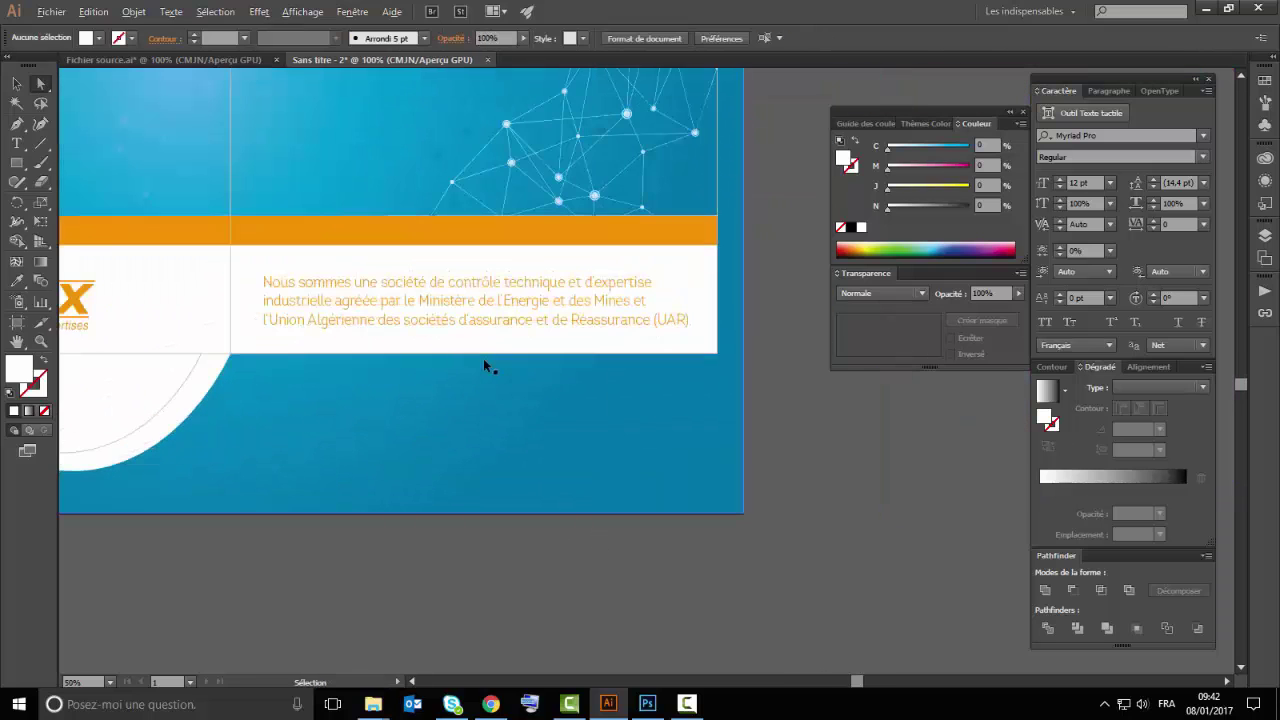
click(480, 350)
scroll(377, 343, down, 2)
Make the white text band slightly taller by lowering its bottom edge
scroll(449, 363, up, 1)
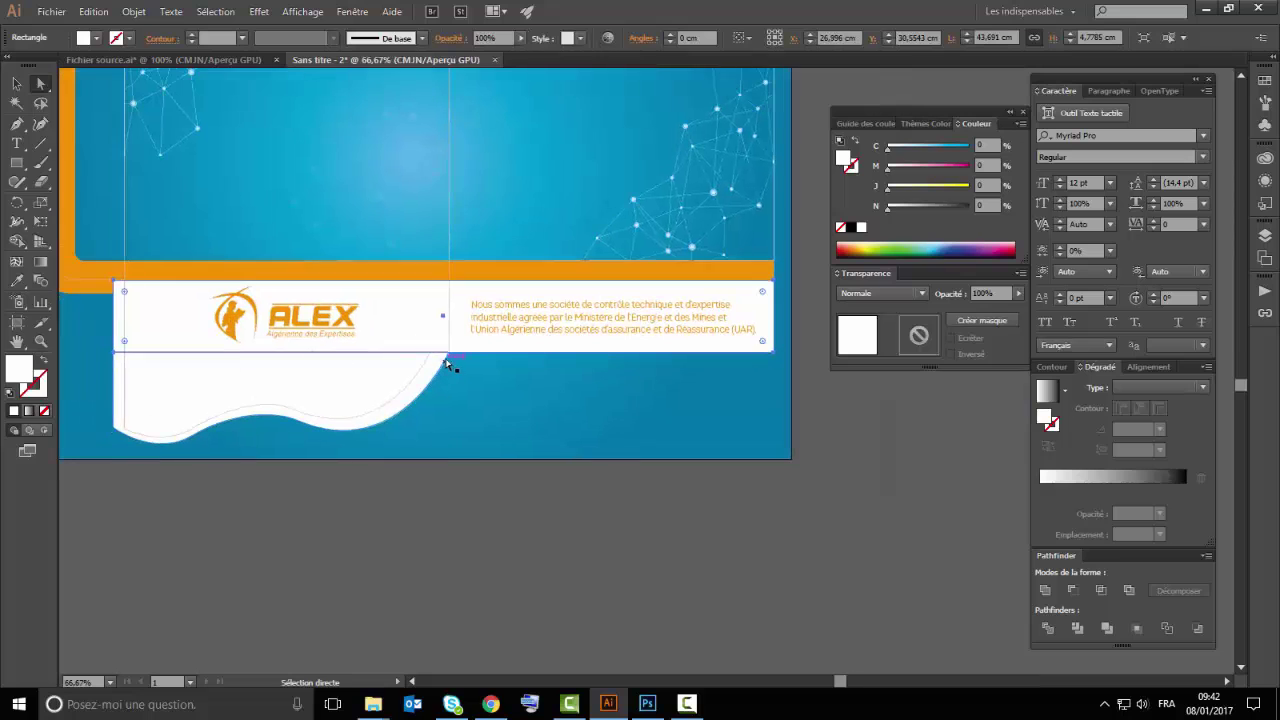
key(v)
click(448, 364)
click(424, 330)
drag(446, 352, 446, 366)
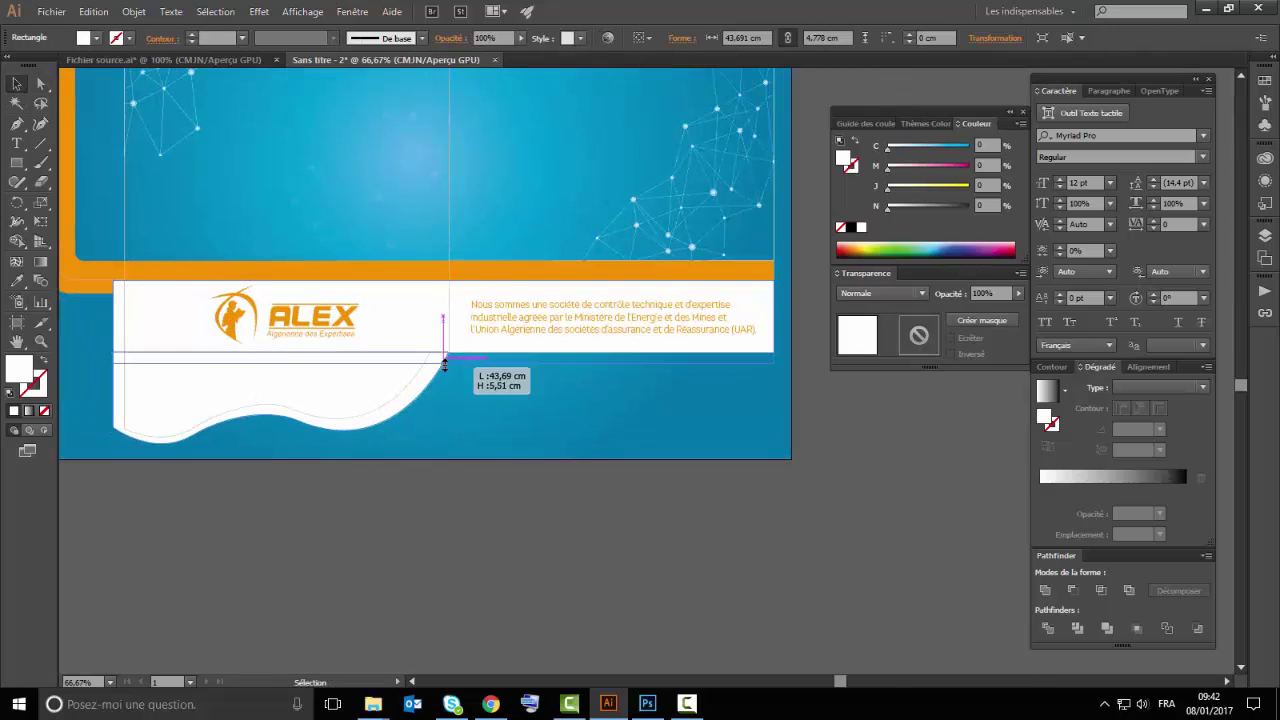
Extend the orange and white bands to the artboard's right edge
drag(739, 312, 576, 303)
scroll(576, 310, up, 3)
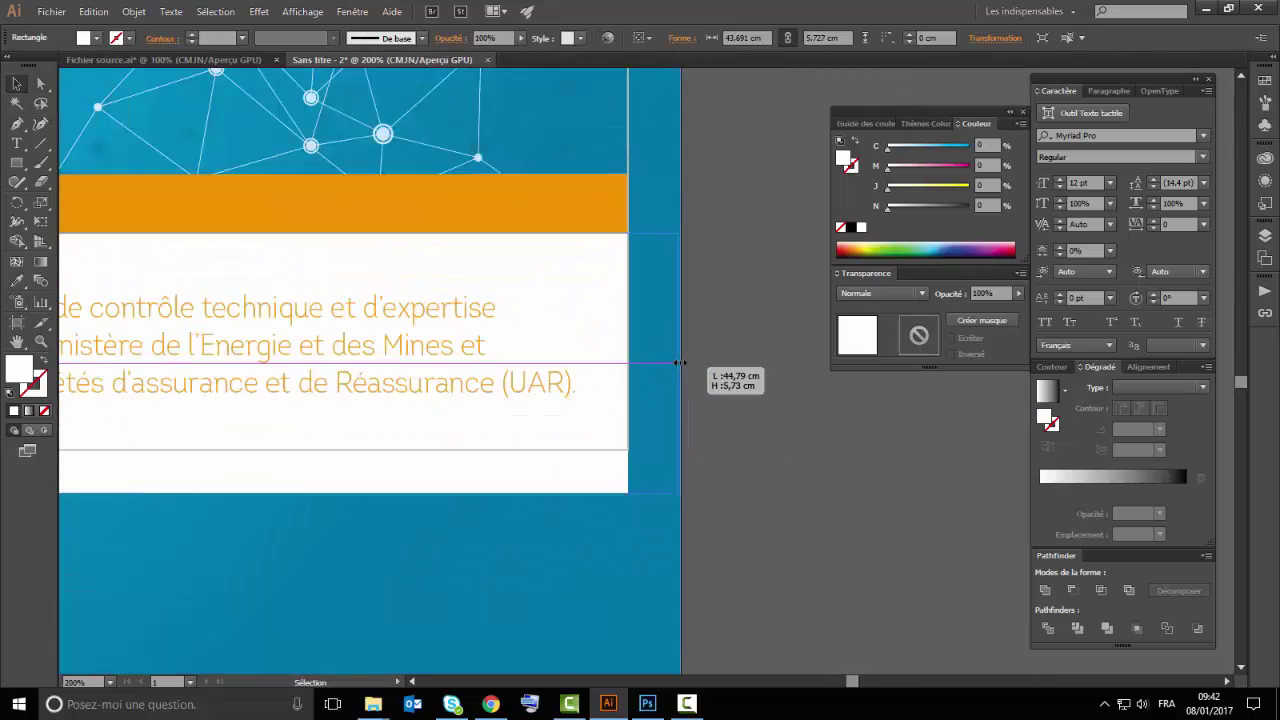
scroll(600, 340, up, 2)
click(554, 306)
mouse_move(574, 283)
mouse_down()
mouse_move(574, 346)
mouse_move(640, 357)
mouse_up()
key(ctrl+1)
scroll(706, 455, down, 2)
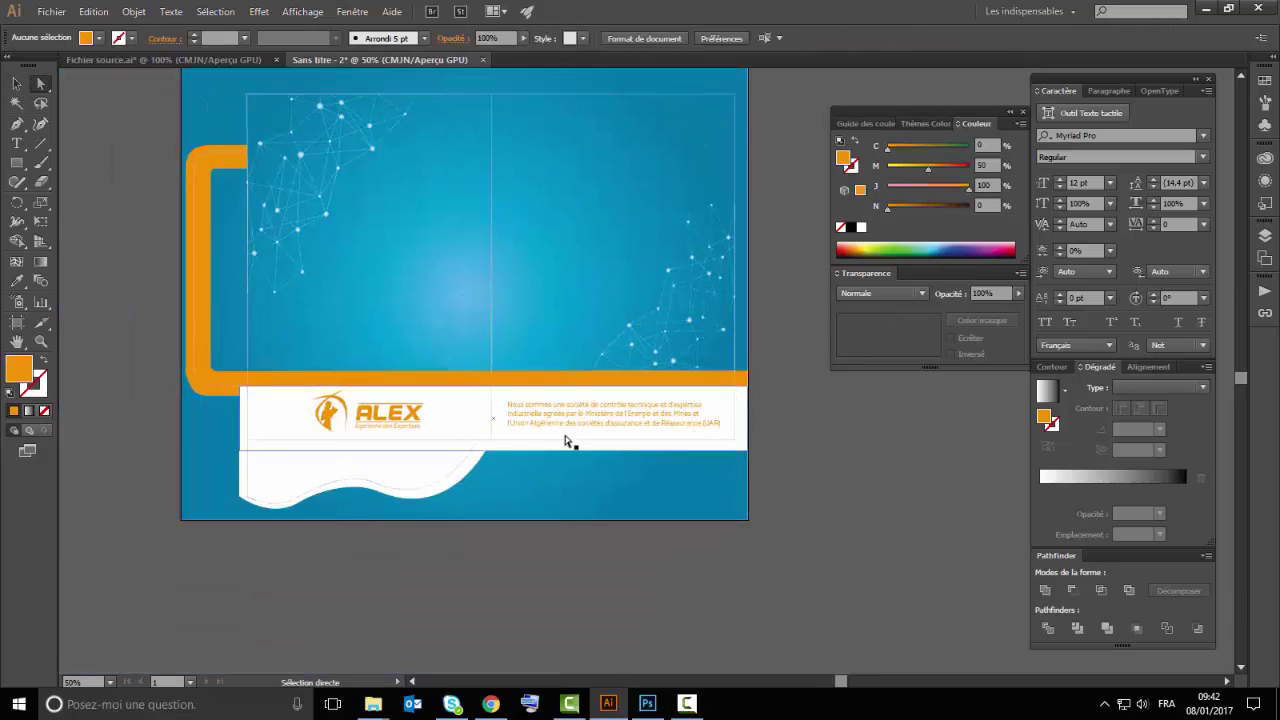
scroll(565, 436, up, 2)
click(163, 488)
scroll(163, 488, up, 2)
click(288, 598)
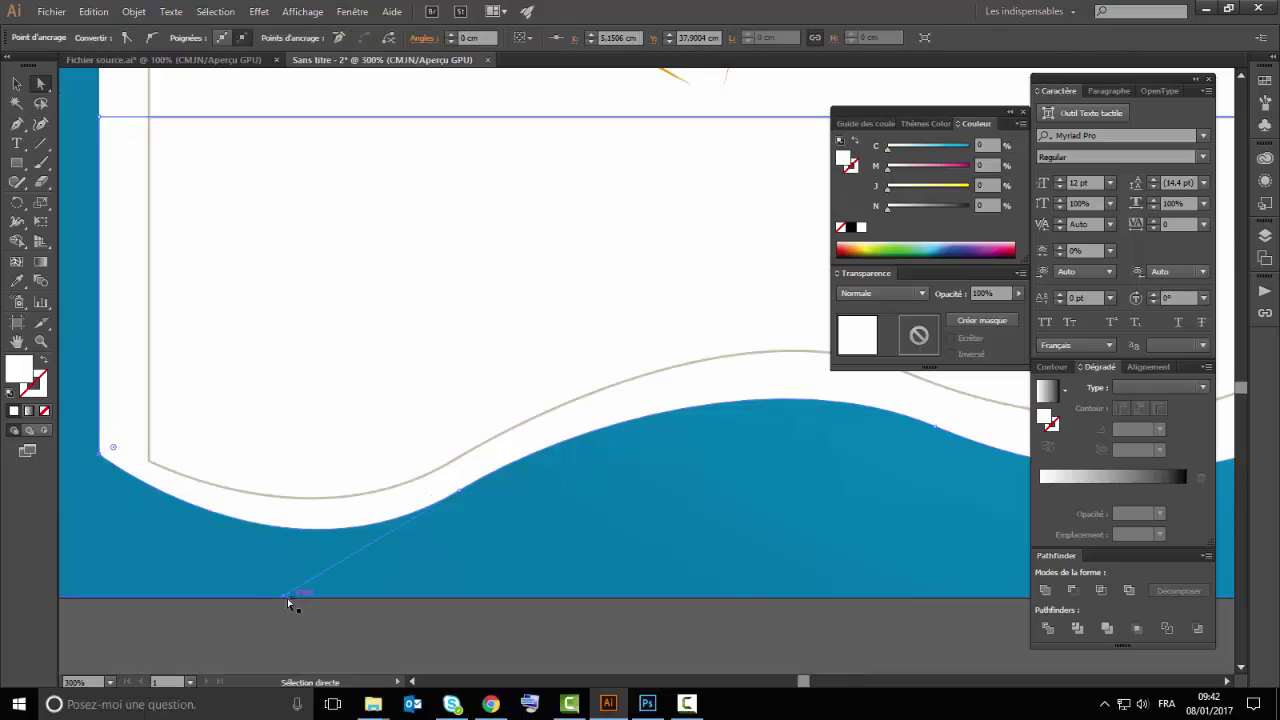
click(241, 611)
key(ctrl+minus)
key(ctrl+minus)
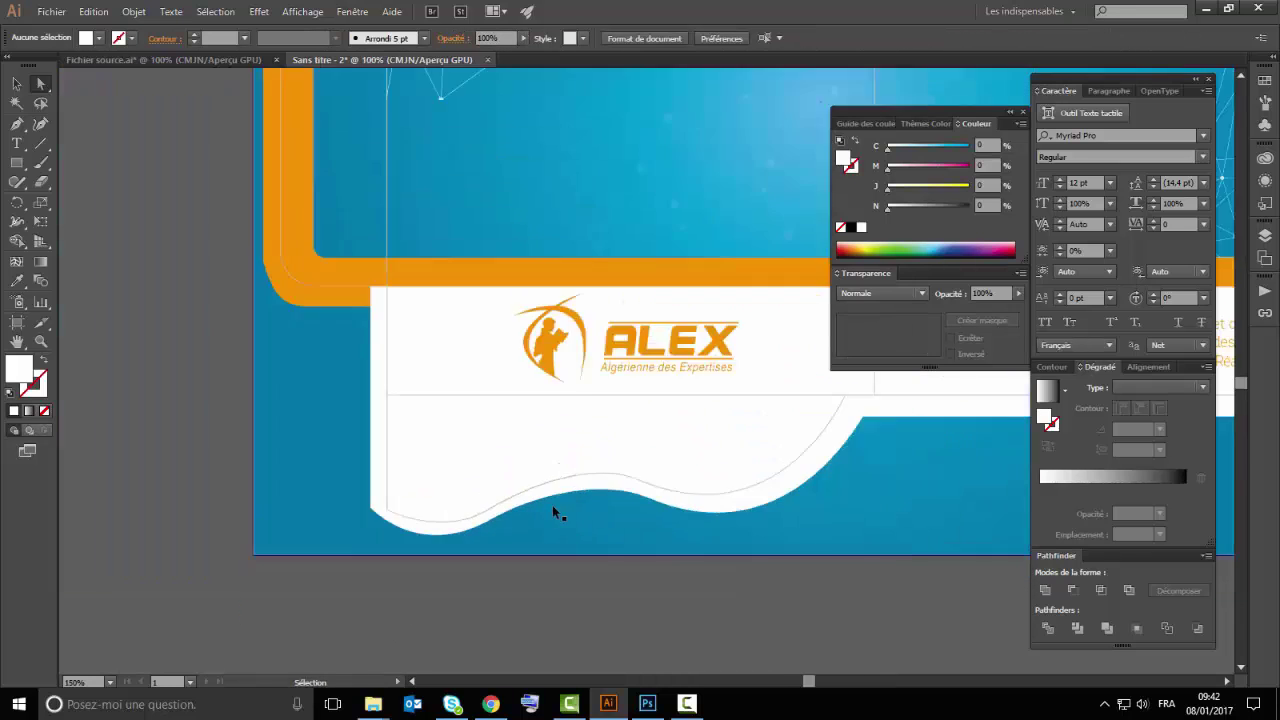
scroll(552, 505, down, 2)
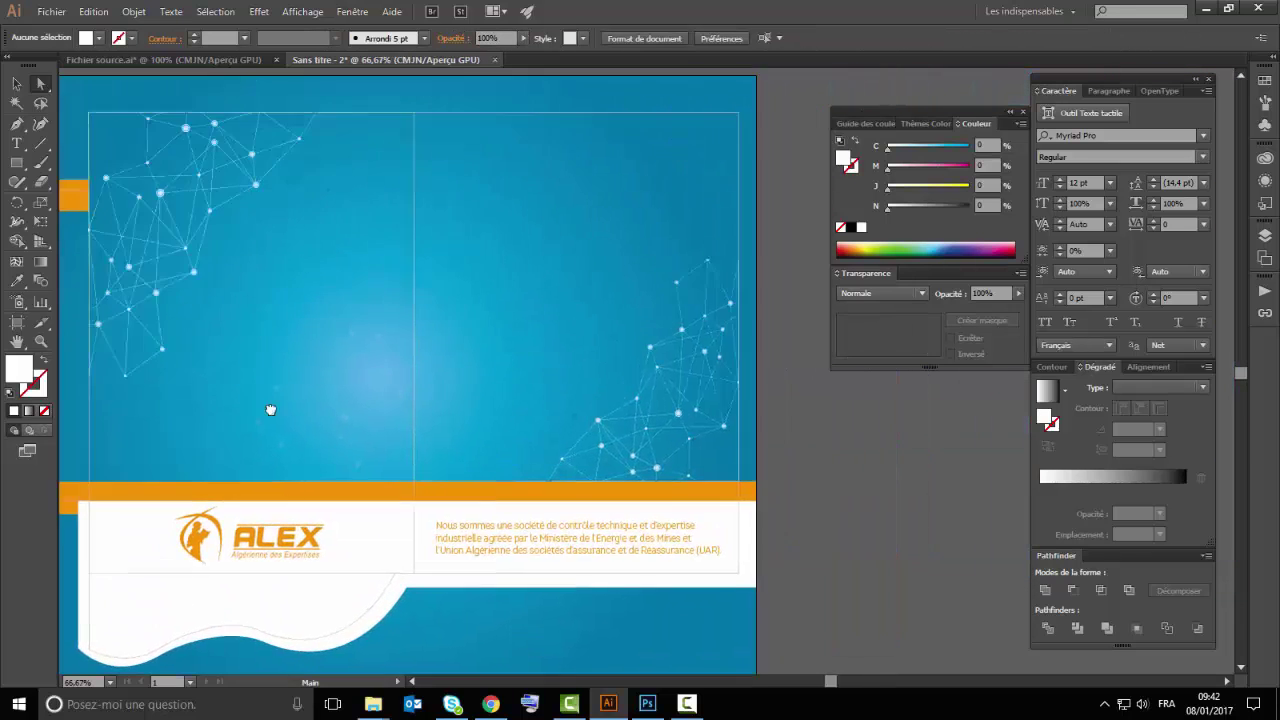
drag(330, 300, 383, 351)
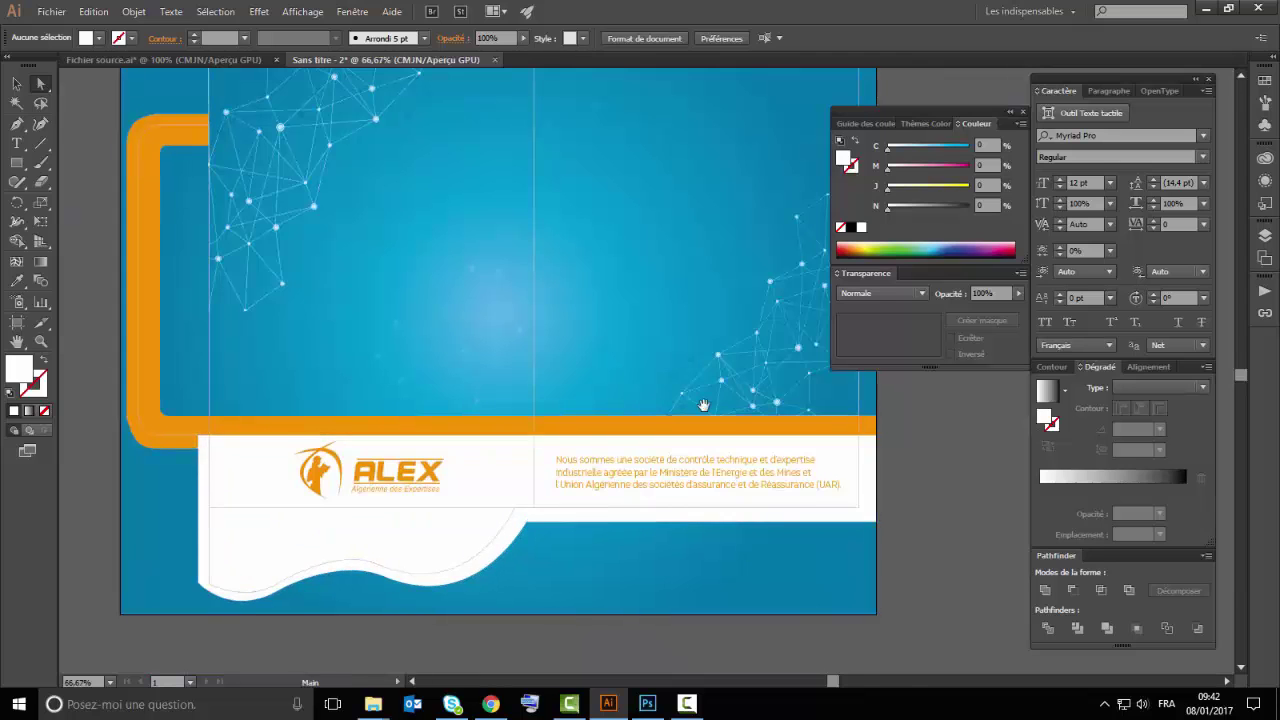
drag(650, 372, 682, 515)
key(ctrl+minus)
key(ctrl+Tab)
key(ctrl+minus)
key(ctrl+minus)
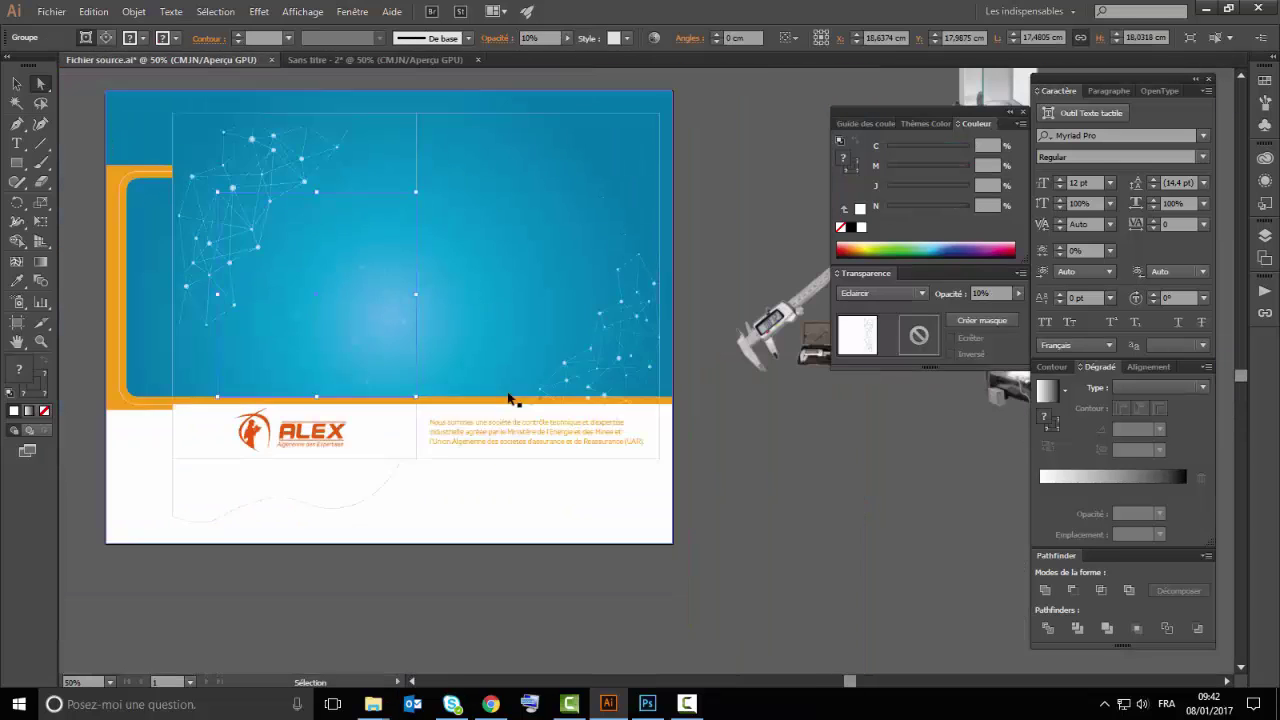
drag(277, 205, 318, 232)
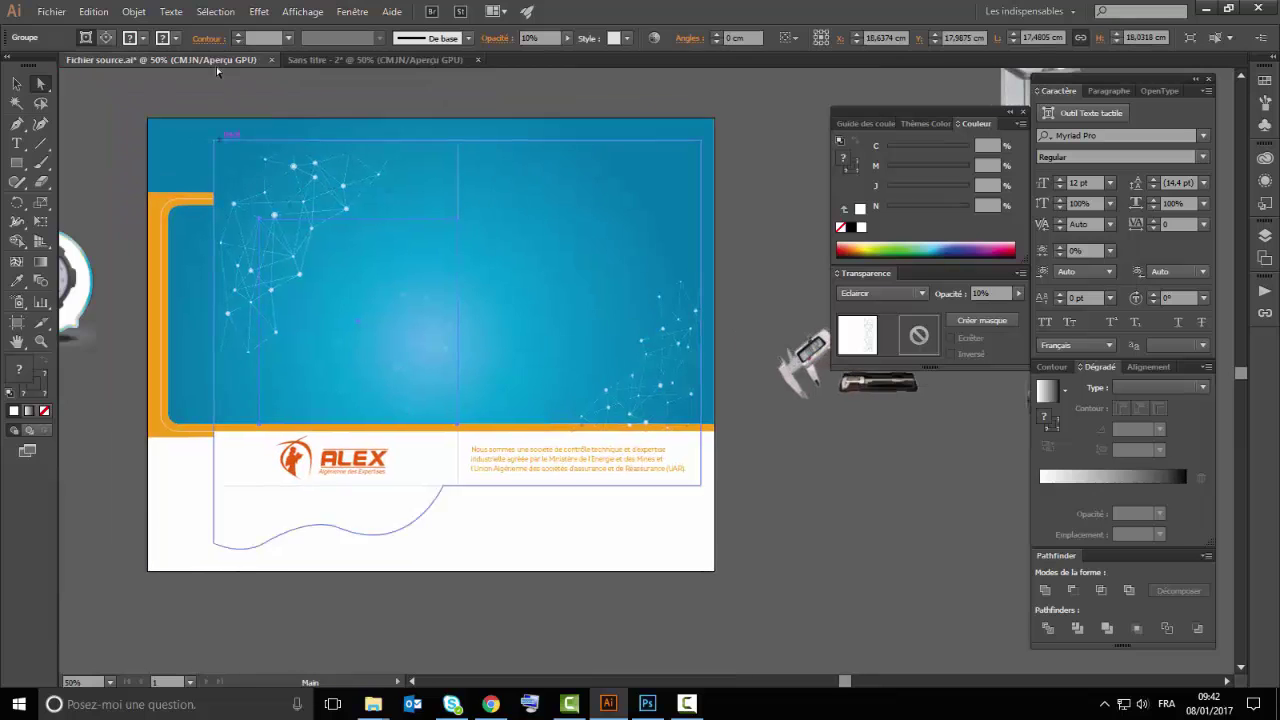
click(308, 58)
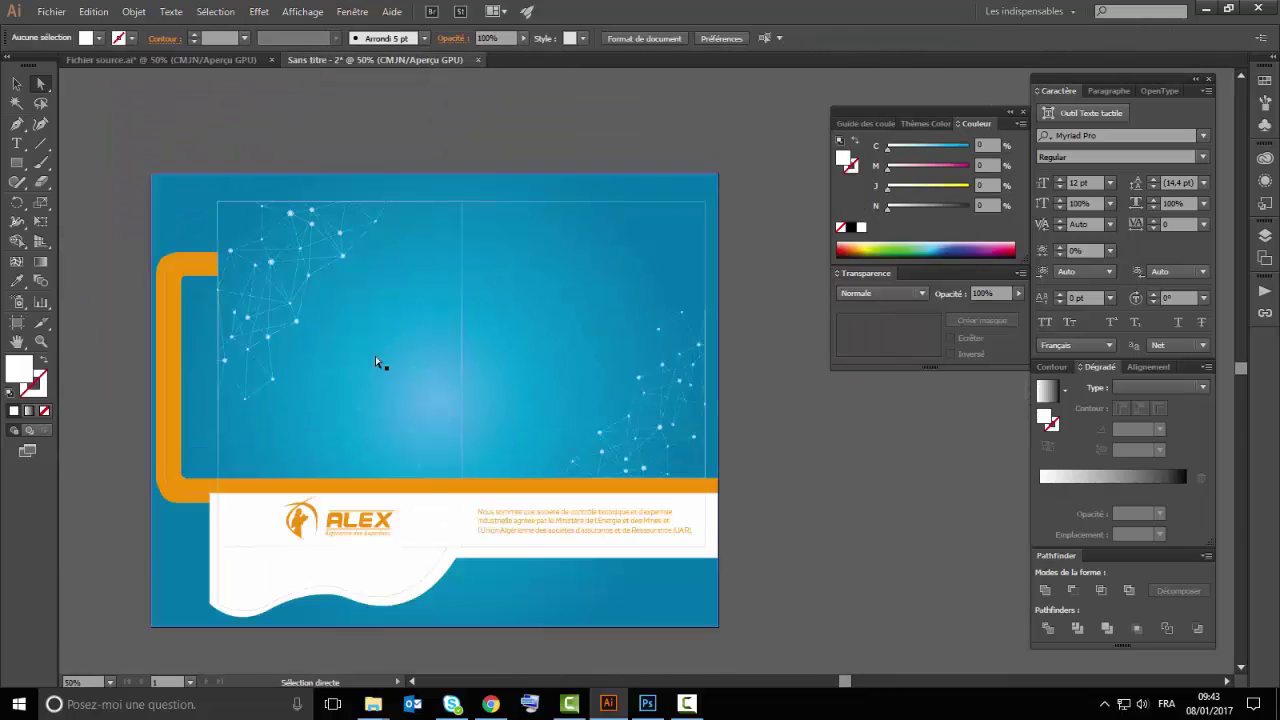
key(ctrl+plus)
Draw a white circle left of the artboard and dent it with a new anchor at lower right
drag(17, 163, 90, 200)
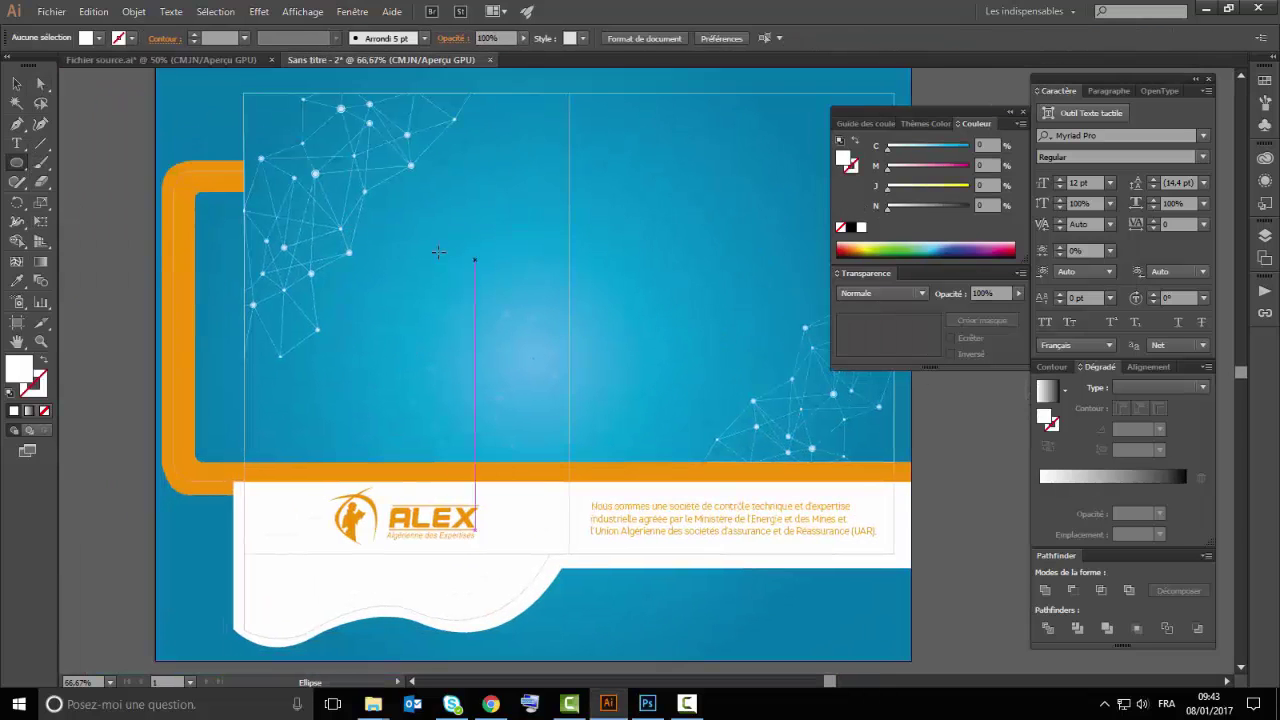
scroll(168, 263, left, 5)
drag(209, 216, 366, 374)
key(ctrl+plus)
key(ctrl+plus)
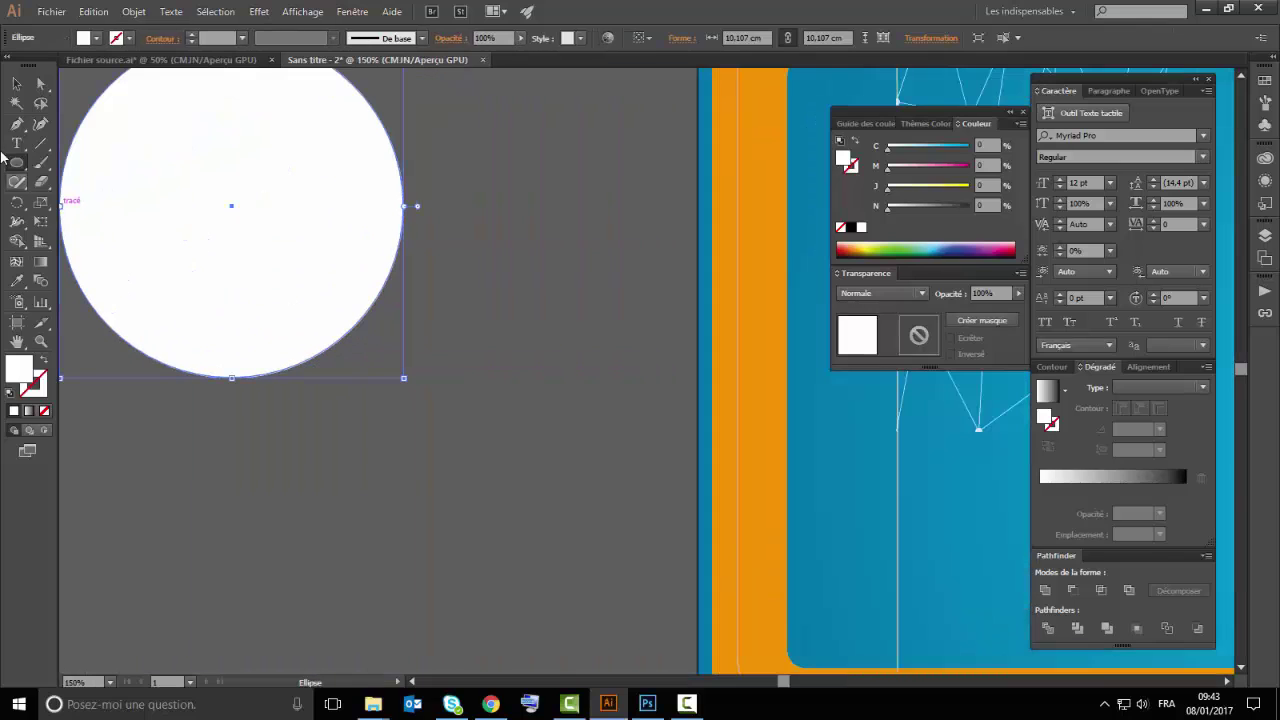
scroll(297, 302, up, 2)
click(457, 305)
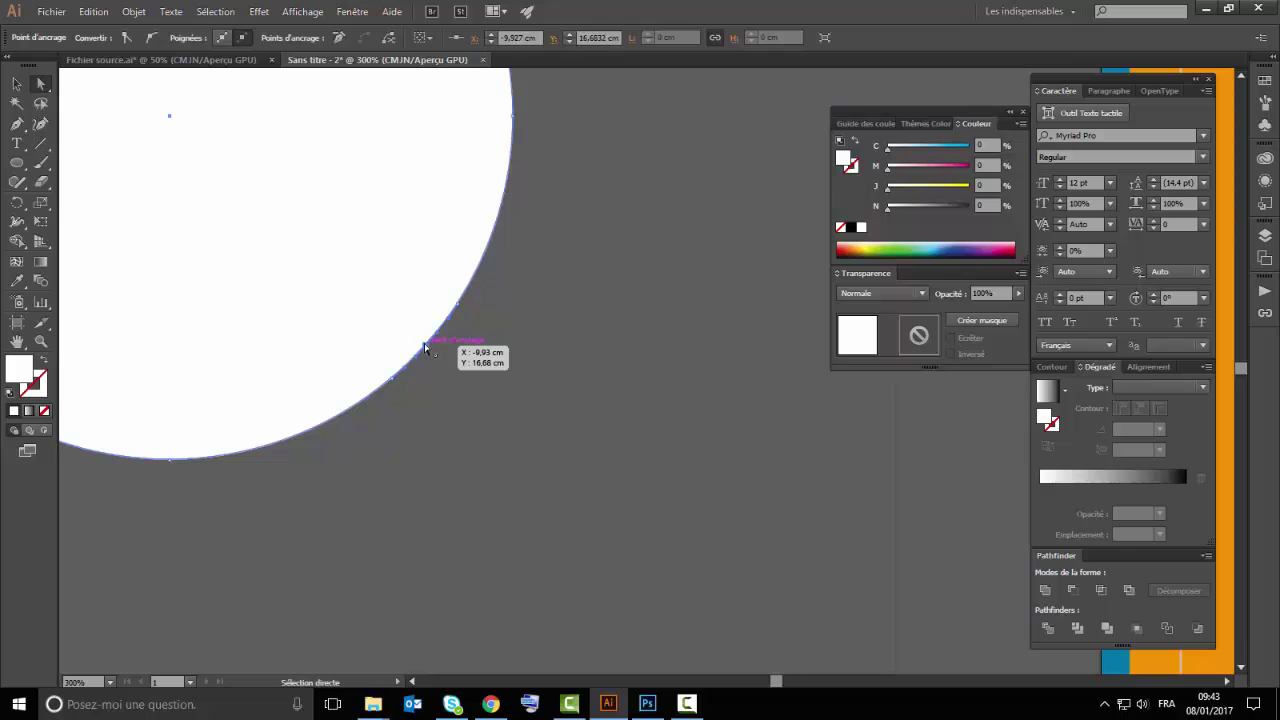
drag(425, 347, 458, 374)
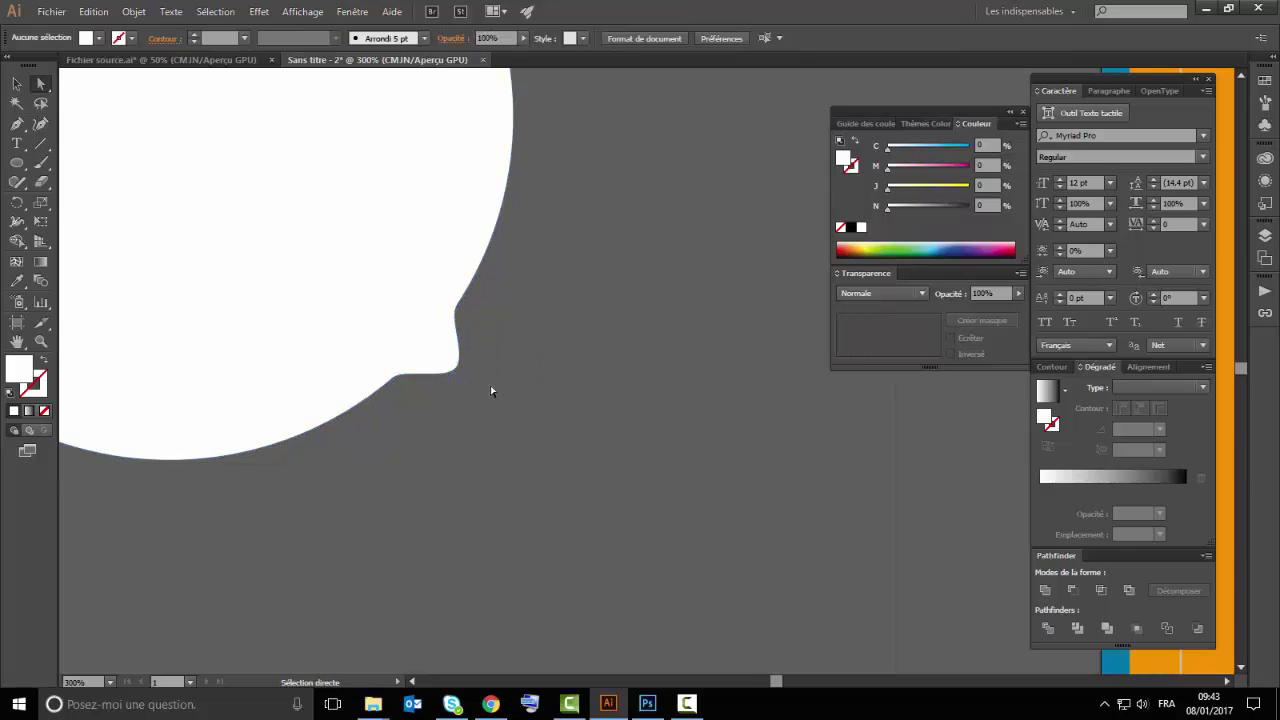
Give the circle a 13 pt beige outline
scroll(479, 385, down, 3)
scroll(409, 286, up, 1)
click(190, 35)
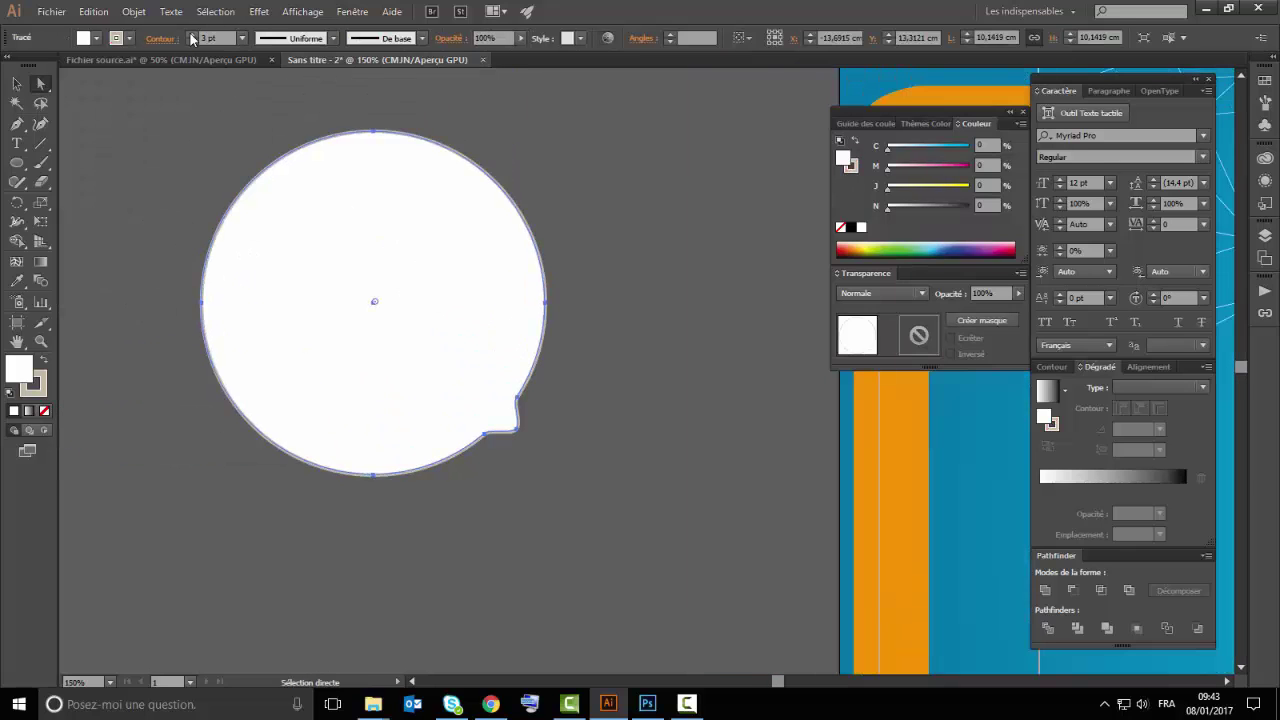
click(160, 38)
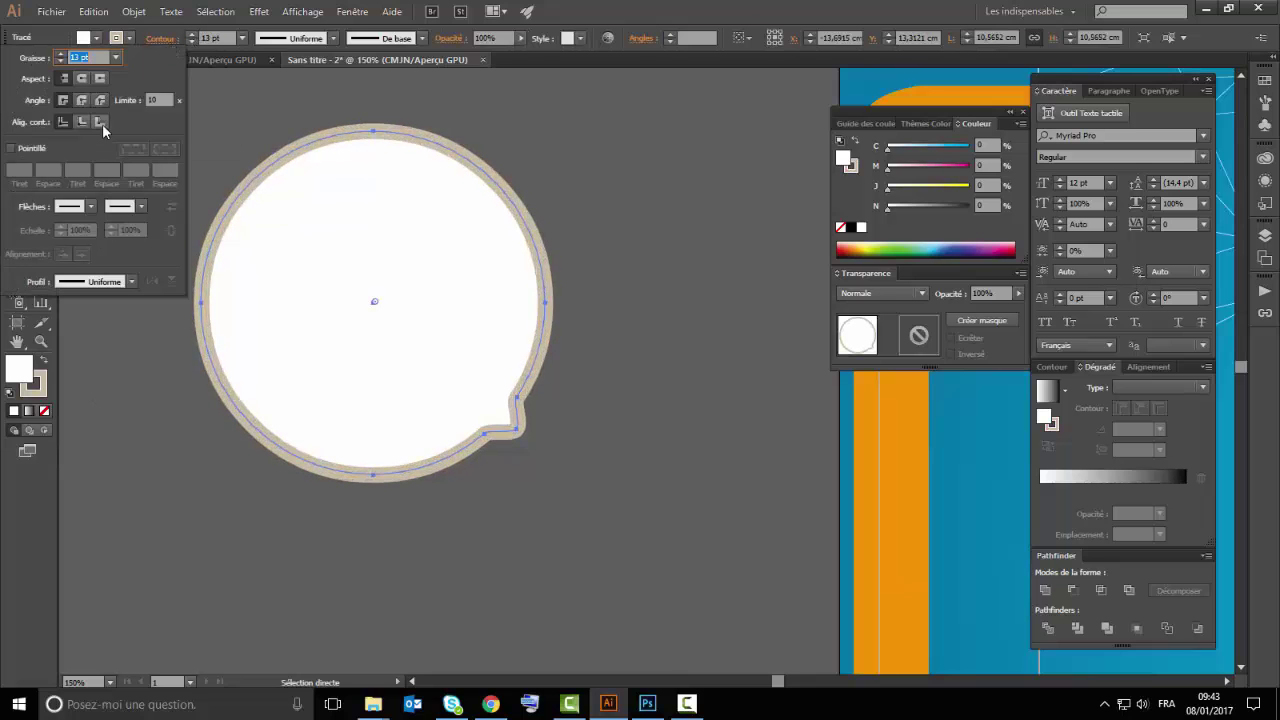
Align the stroke outside, outline it (Vectoriser le contour) and ungroup the ring from the circle
click(102, 124)
key(v)
click(134, 12)
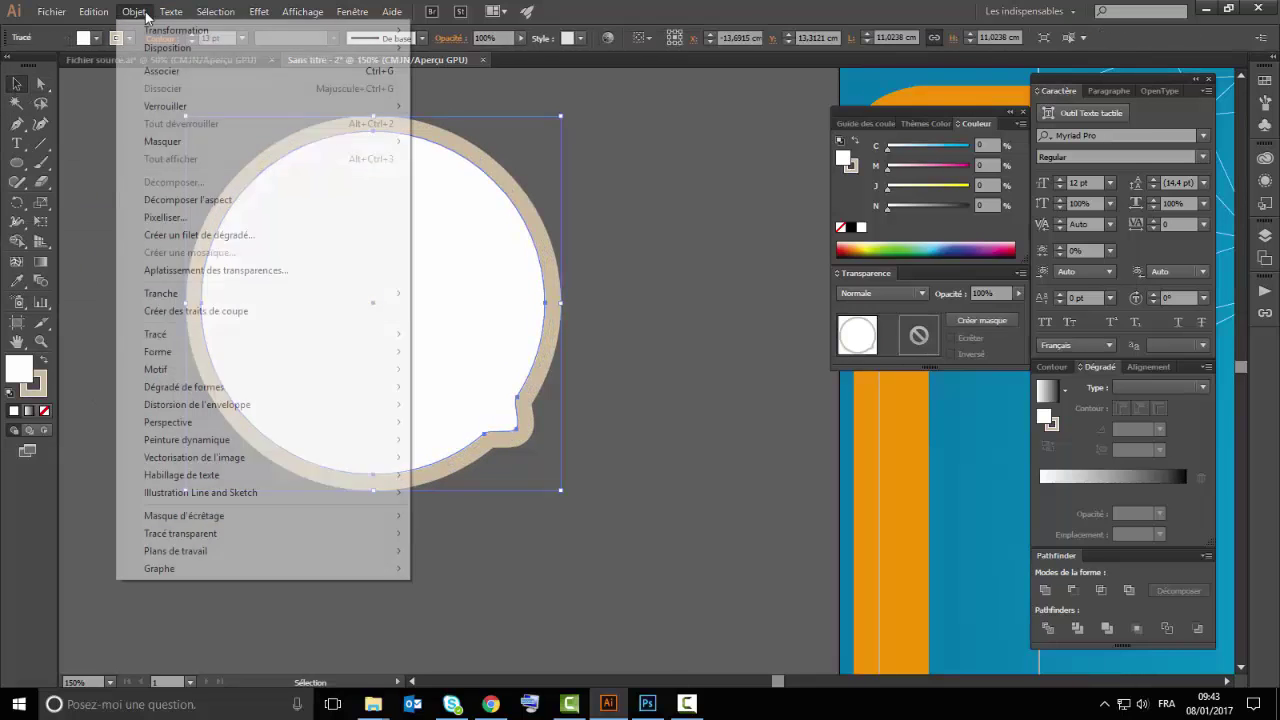
click(470, 369)
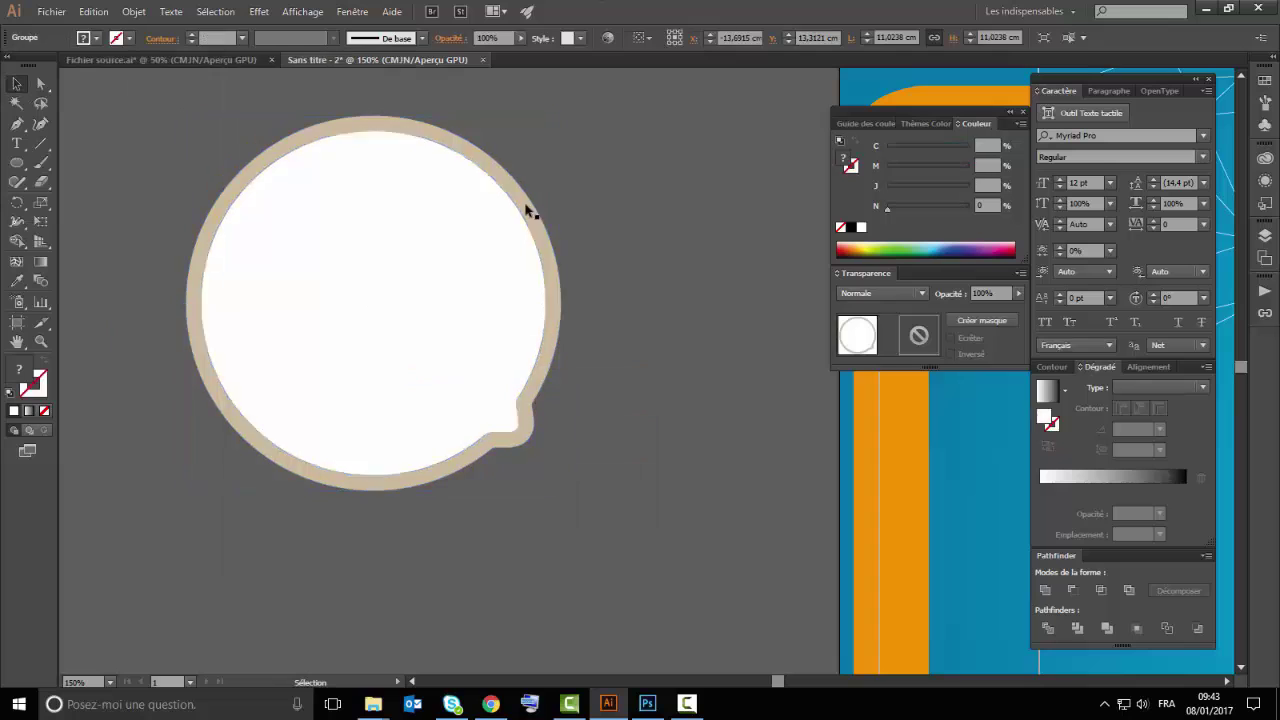
right_click(514, 207)
click(601, 295)
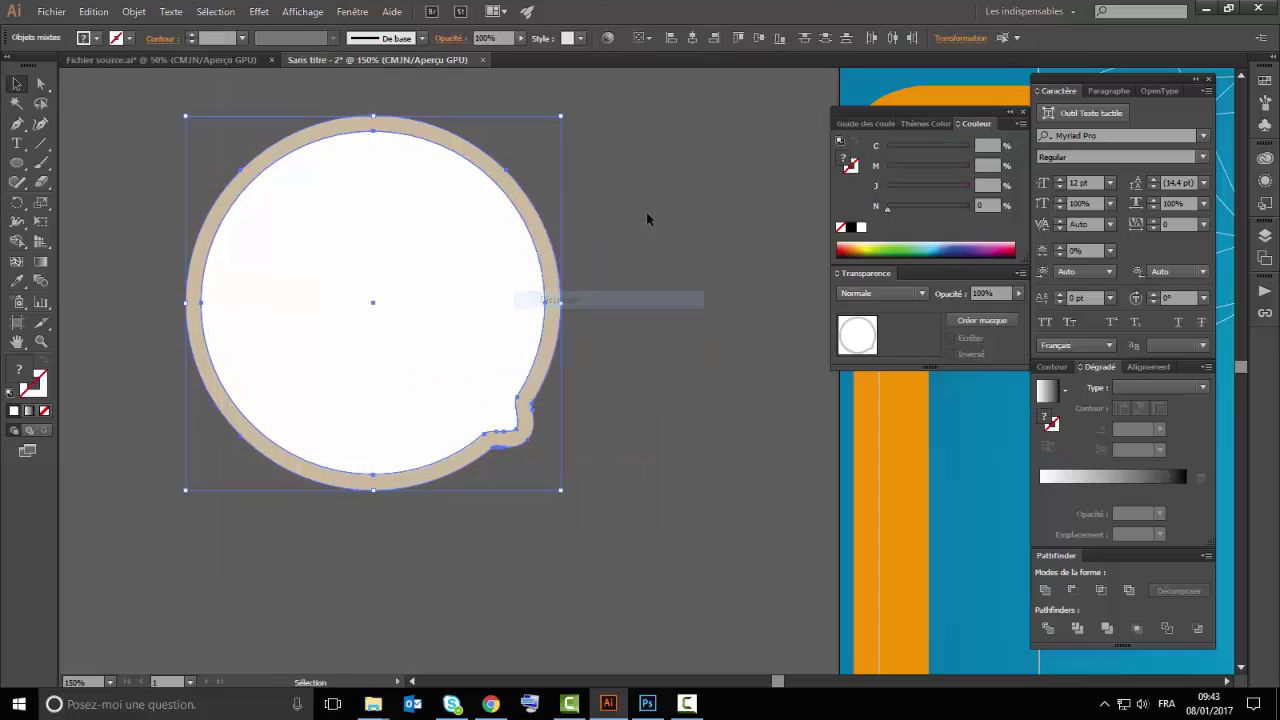
Fill the ring with a white-to-black gradient and switch to Fichier source.ai
click(100, 38)
click(9, 101)
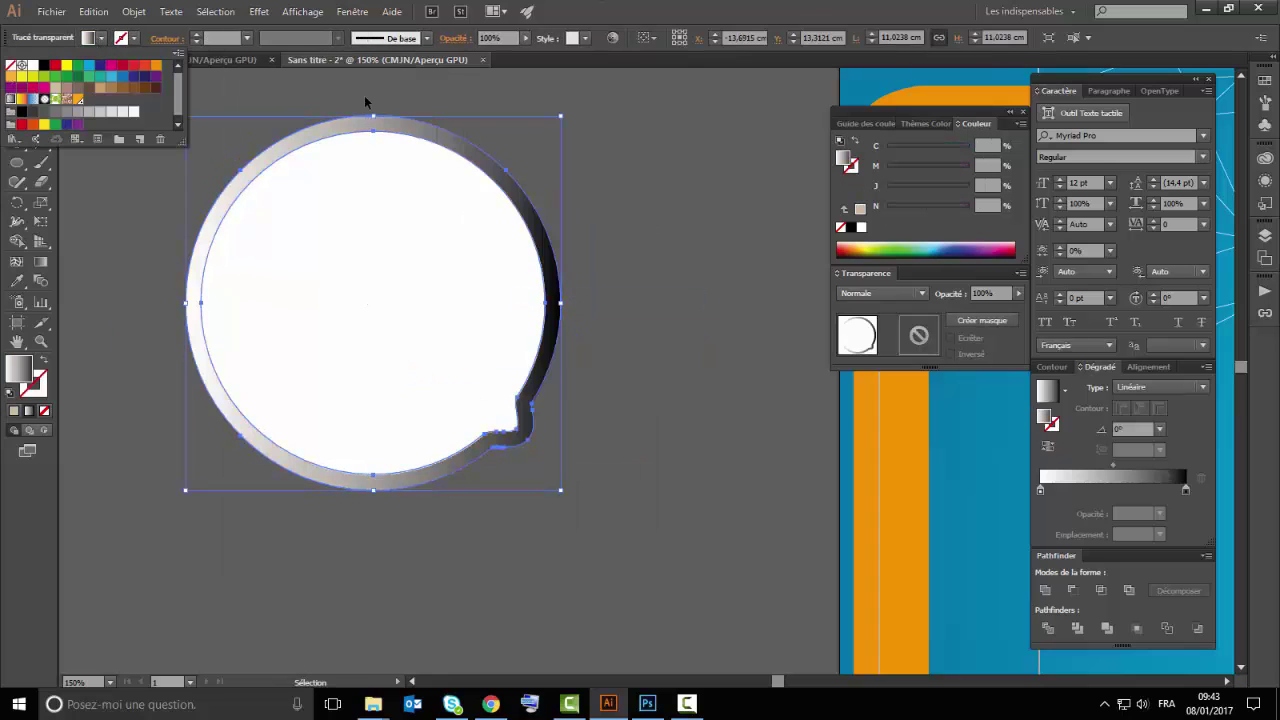
scroll(412, 146, down, 2)
click(125, 57)
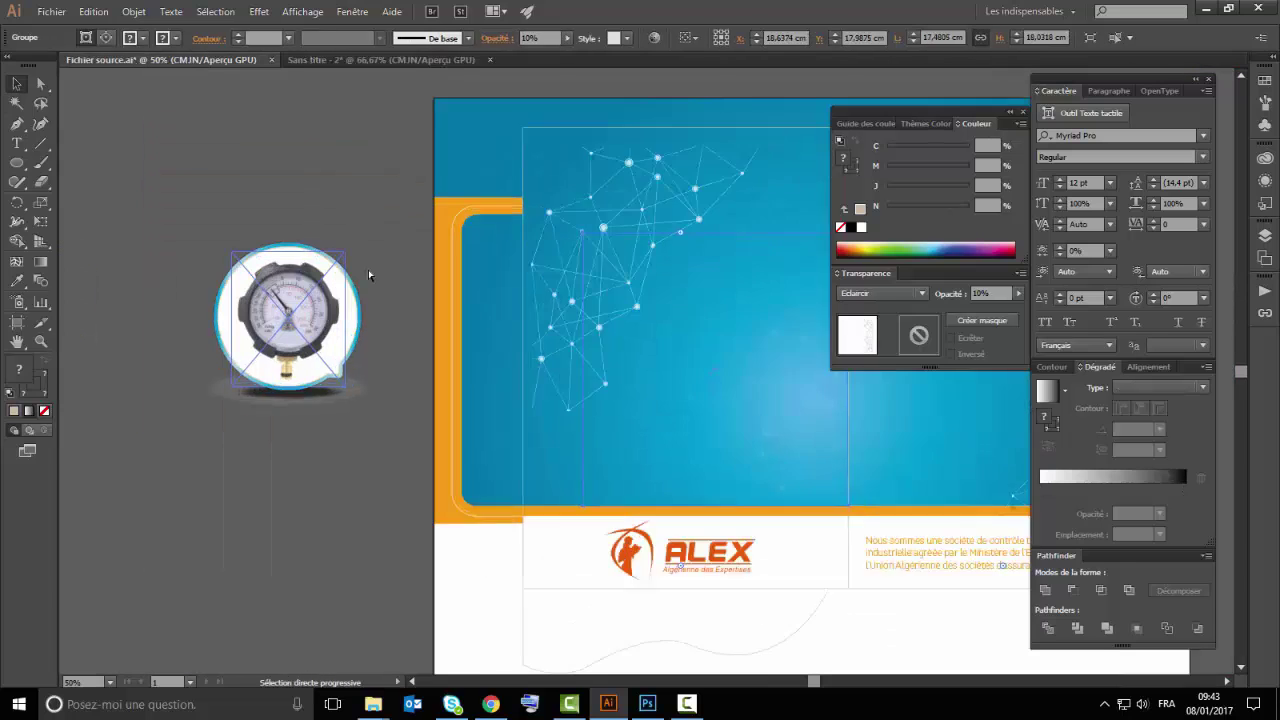
Copy the gauge into the Sans titre document and eyedrop its blue ring gradient onto the bubble's ring
scroll(262, 330, up, 2)
mouse_move(350, 272)
mouse_down()
mouse_move(350, 62)
mouse_move(297, 334)
mouse_up()
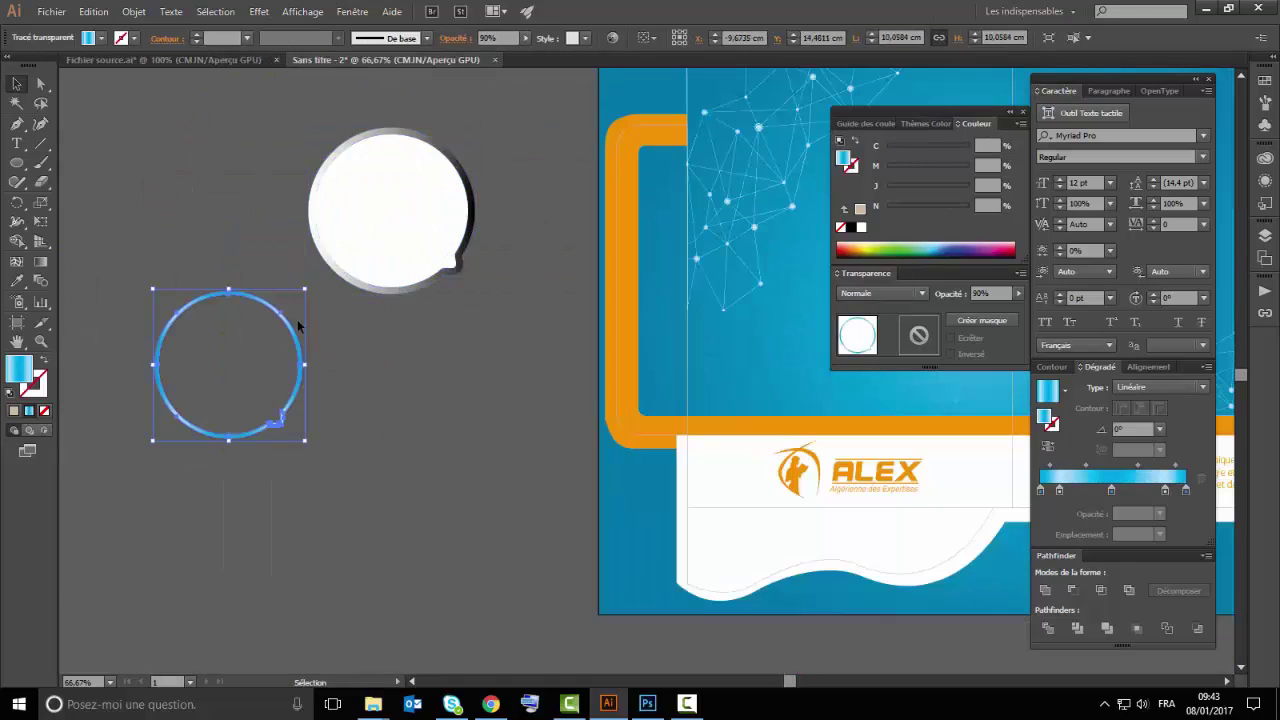
scroll(297, 334, up, 2)
click(407, 257)
key(i)
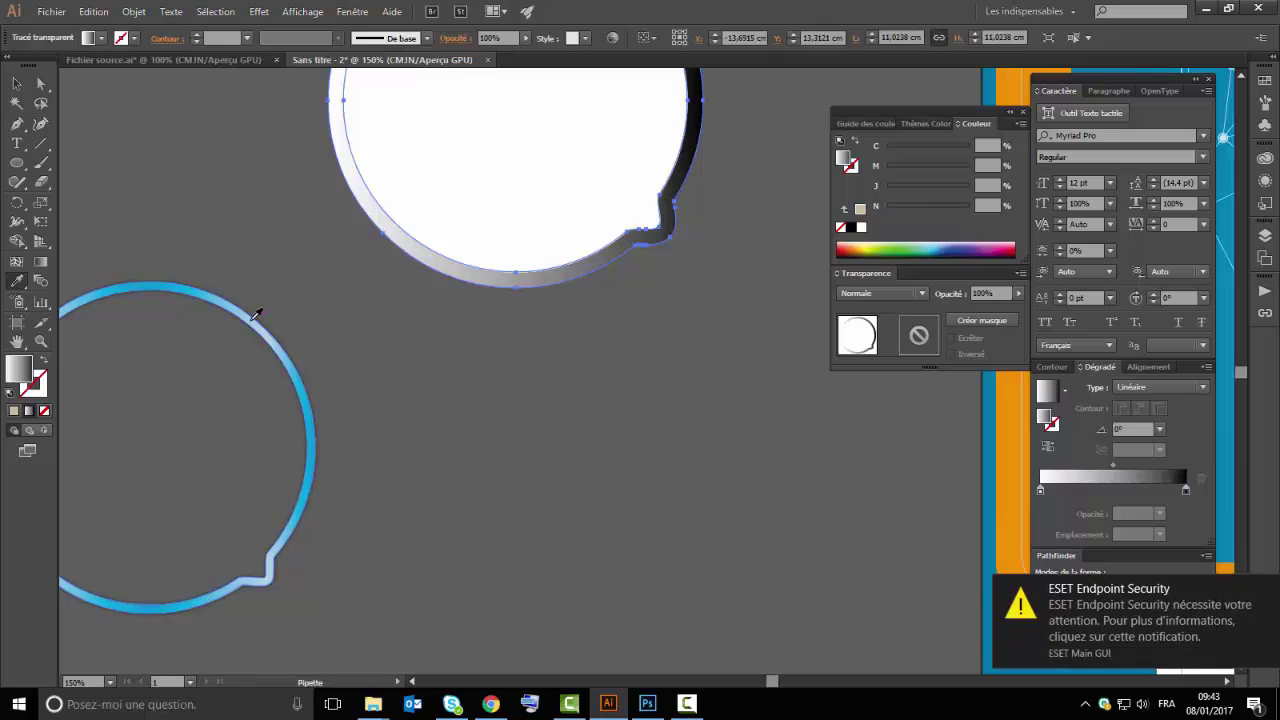
click(257, 315)
click(1265, 594)
Delete the spare copied blue ring
key(ctrl+shift+a)
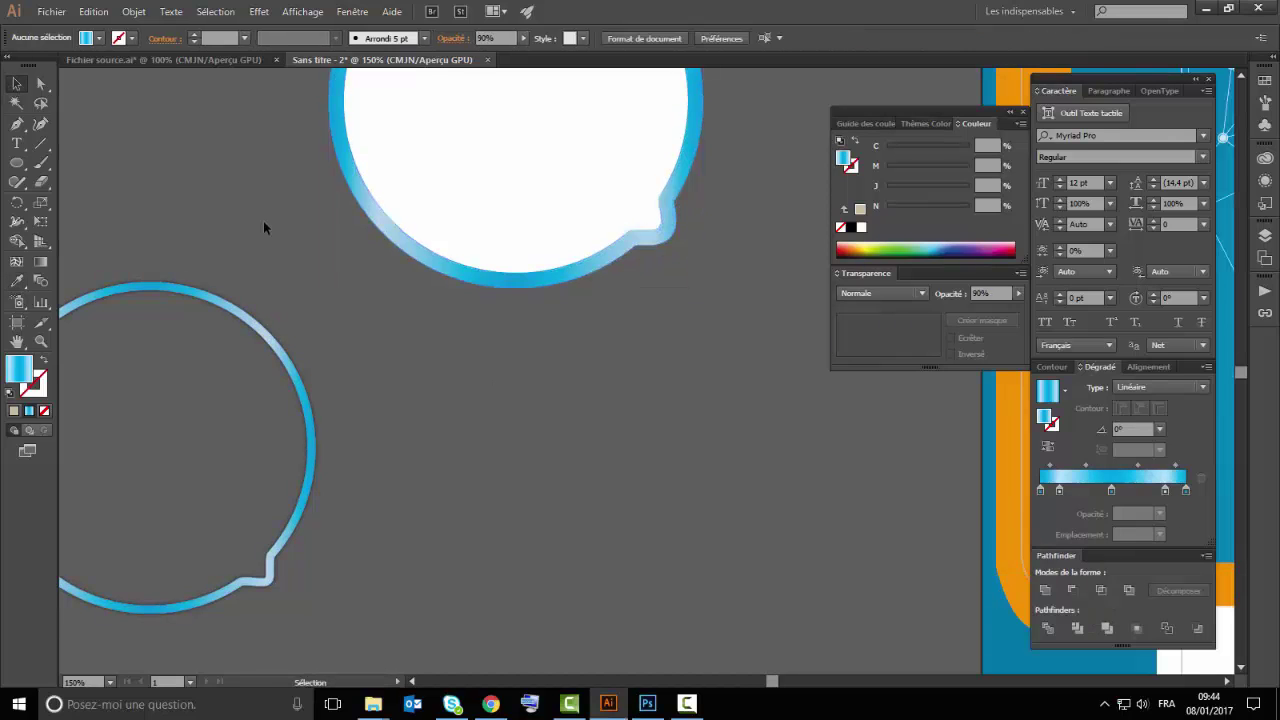
drag(310, 312, 348, 433)
click(324, 470)
key(Delete)
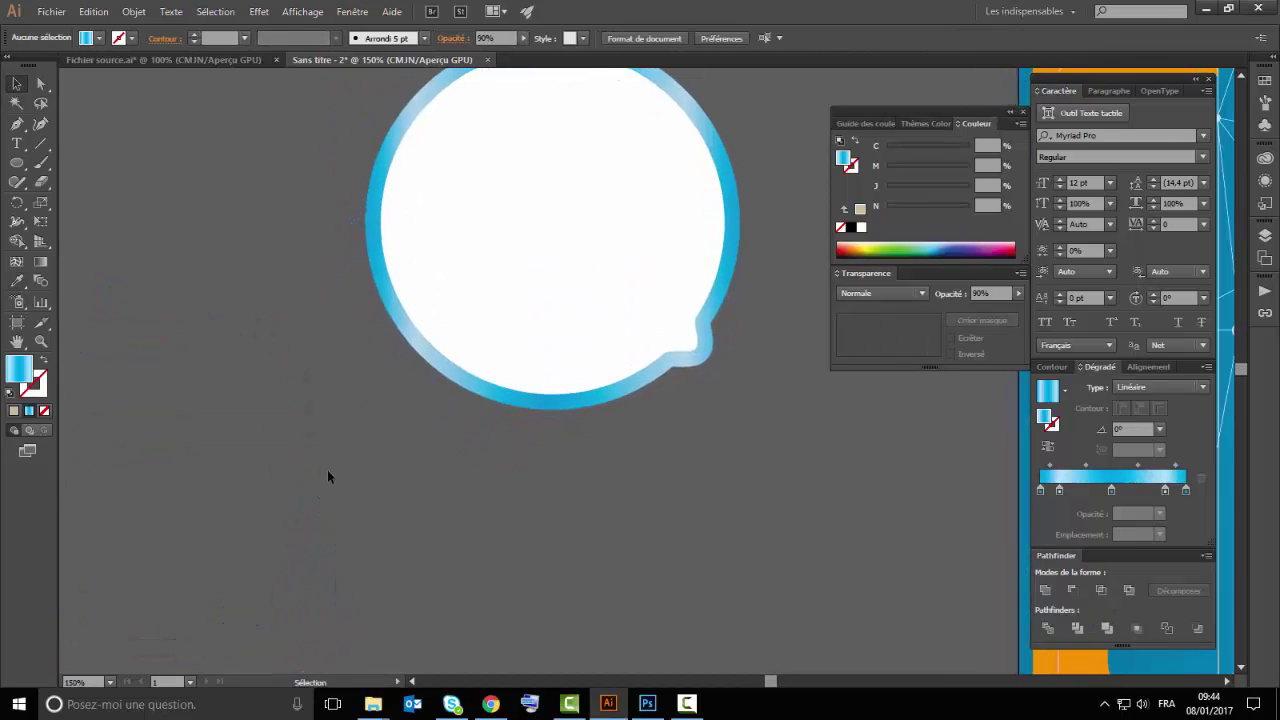
Add an inner glow (Lueur interne) to the bubble
drag(640, 301, 543, 431)
click(543, 431)
click(259, 11)
mouse_move(283, 192)
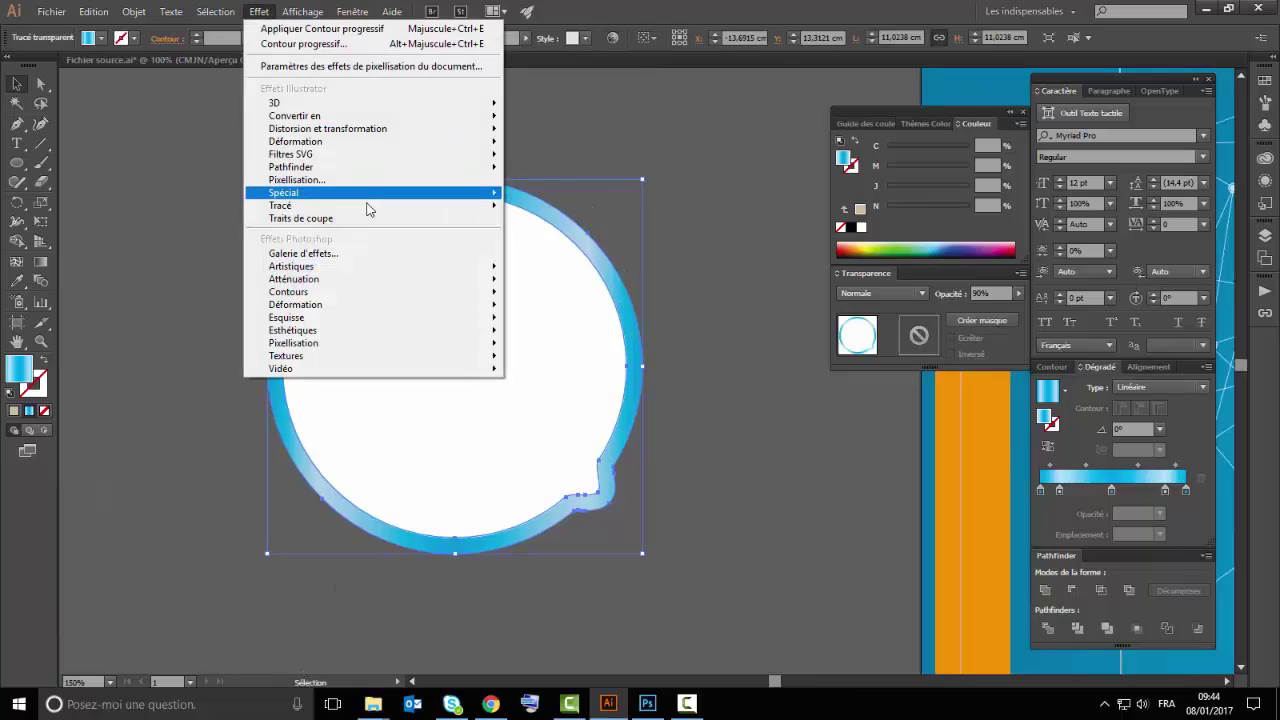
click(580, 272)
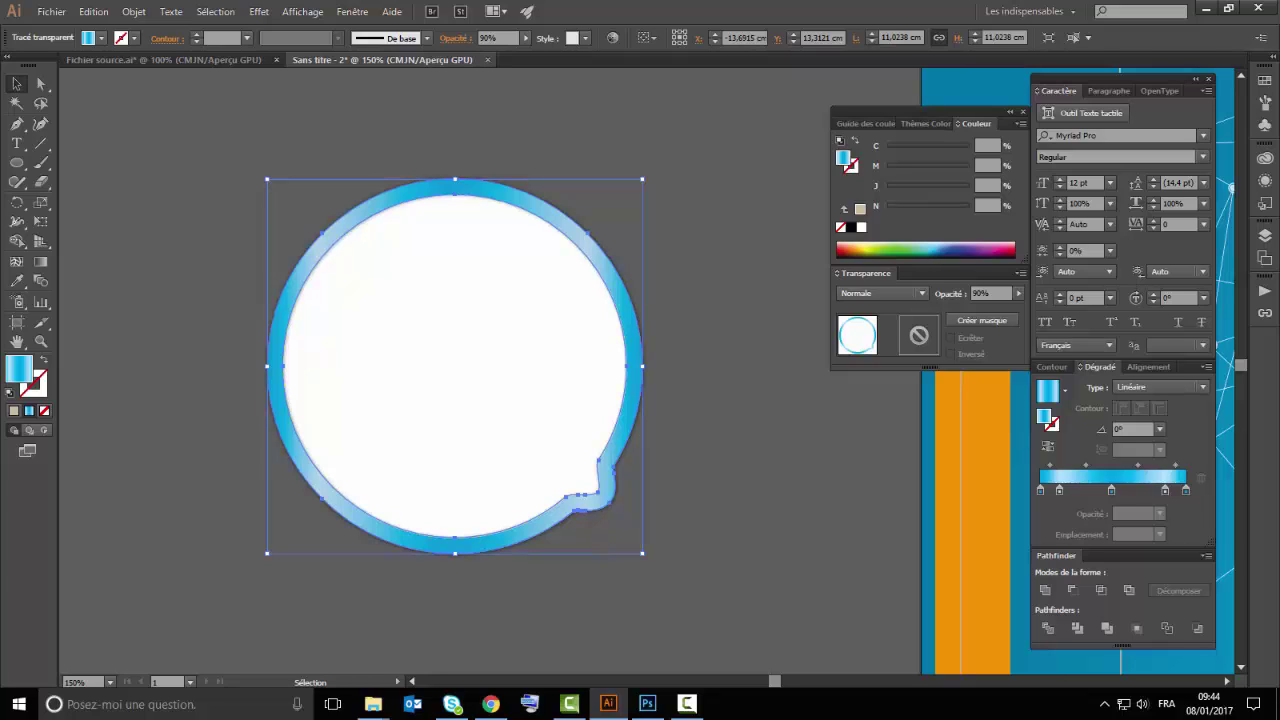
click(846, 468)
key(ctrl+minus)
key(ctrl+minus)
Move the whole bubble group onto the folder's blue front panel, above the orange ALEX band
click(355, 395)
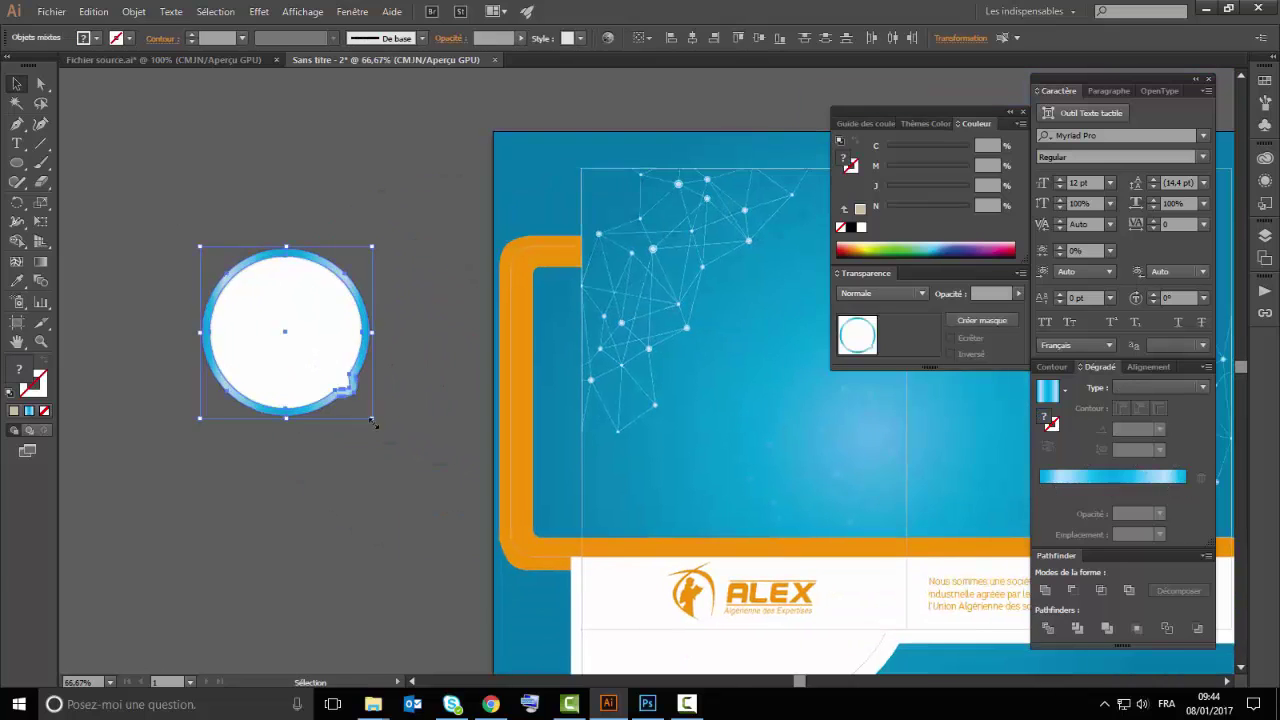
scroll(374, 424, down, 2)
scroll(390, 400, up, 1)
key(a)
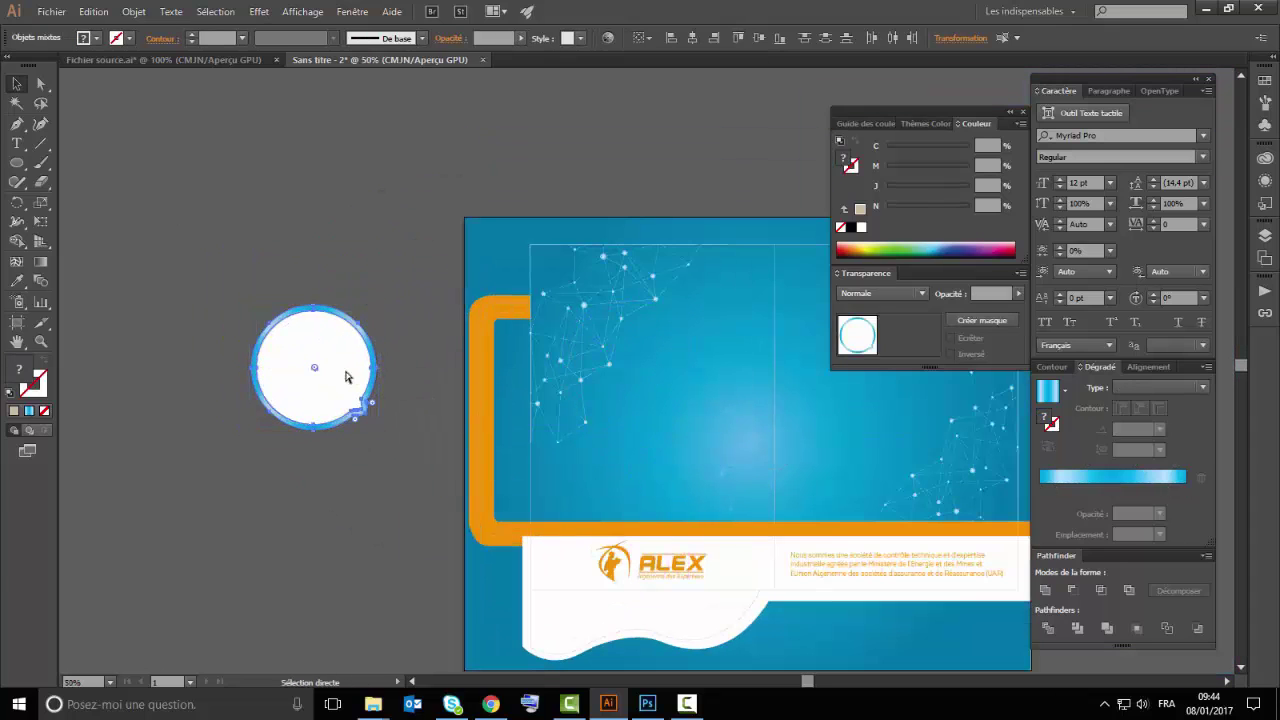
key(v)
drag(348, 378, 715, 430)
key(ctrl+plus)
key(ctrl+plus)
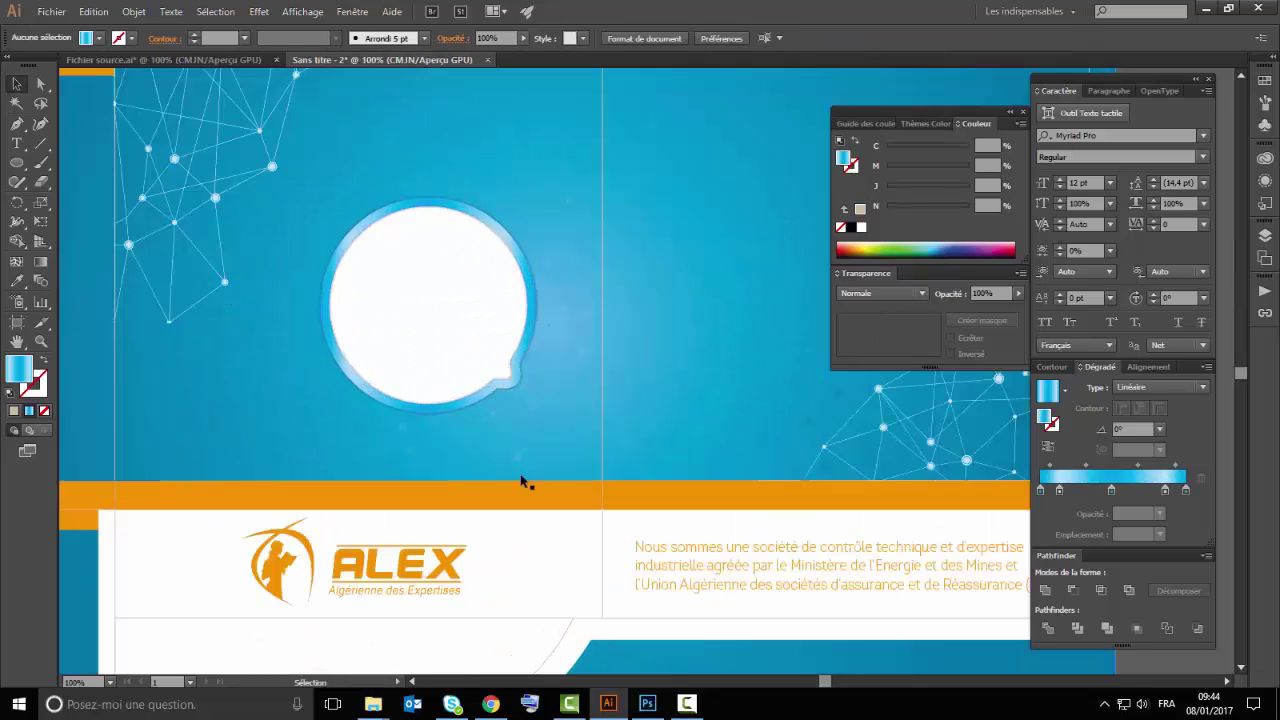
drag(556, 373, 644, 397)
click(560, 370)
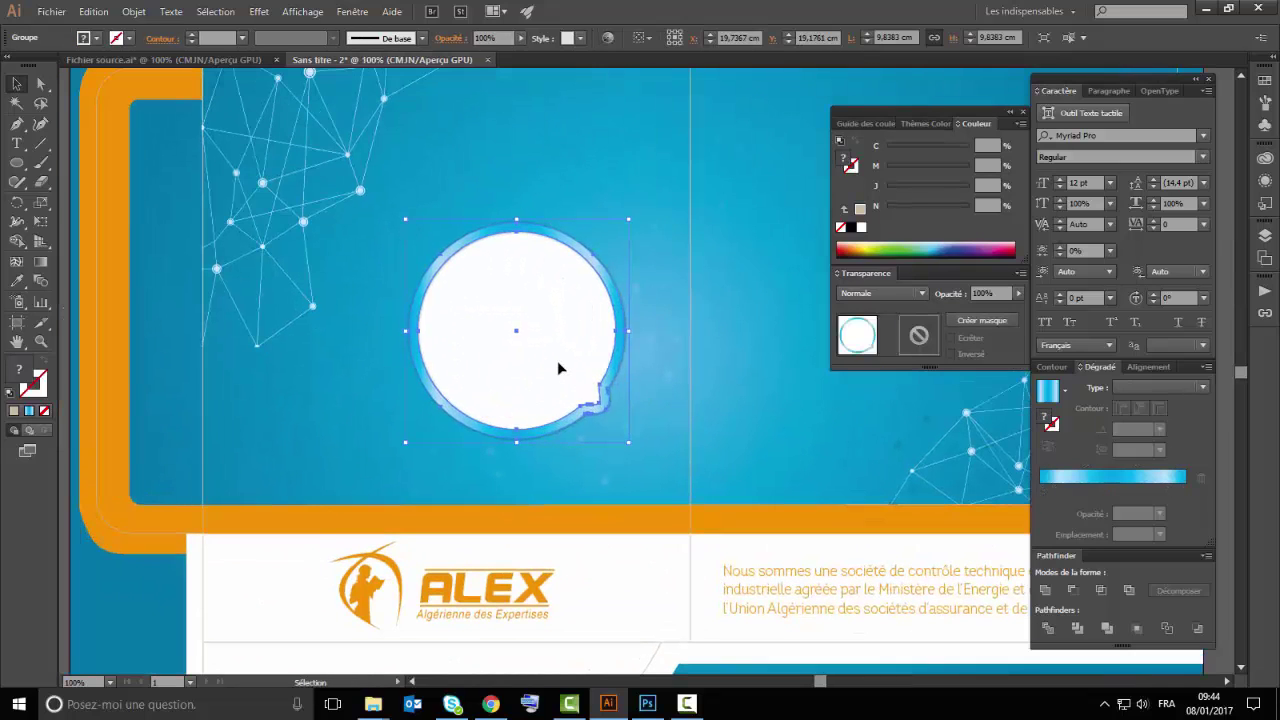
key(ctrl+plus)
key(ctrl+plus)
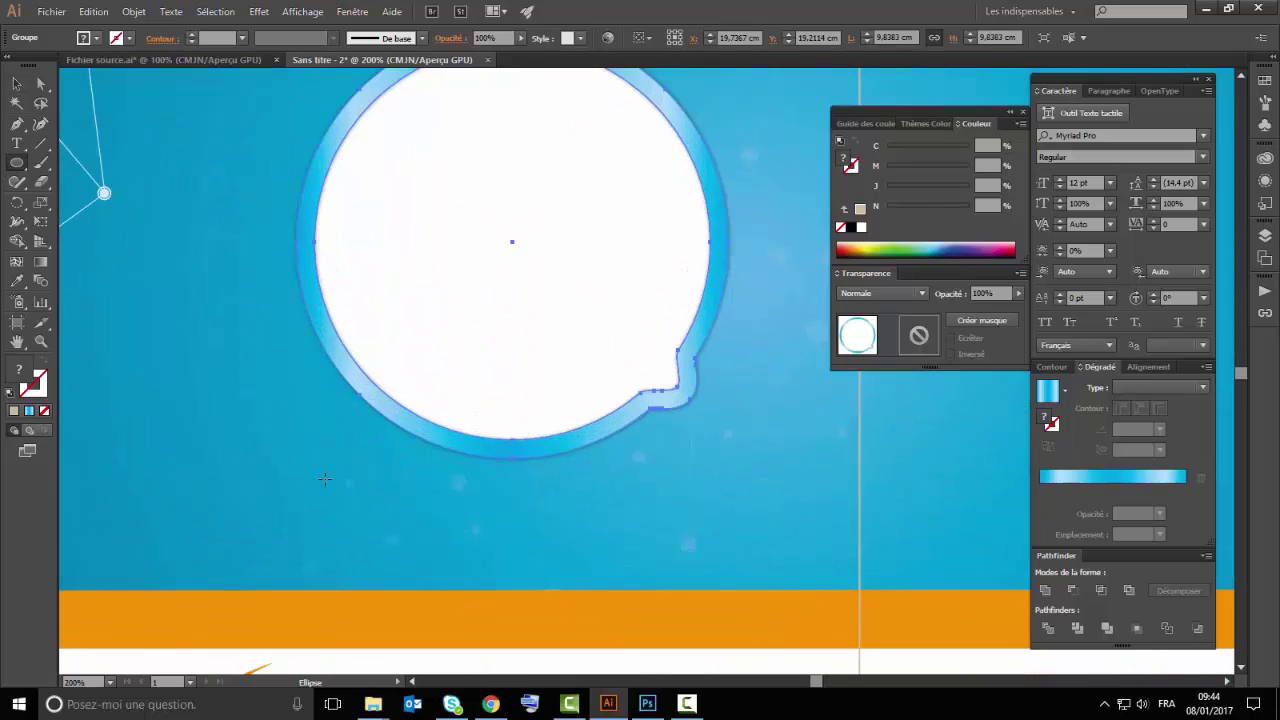
Draw a thin flat black ellipse under the bubble
mouse_move(320, 471)
mouse_down()
mouse_move(703, 441)
mouse_move(691, 441)
mouse_up()
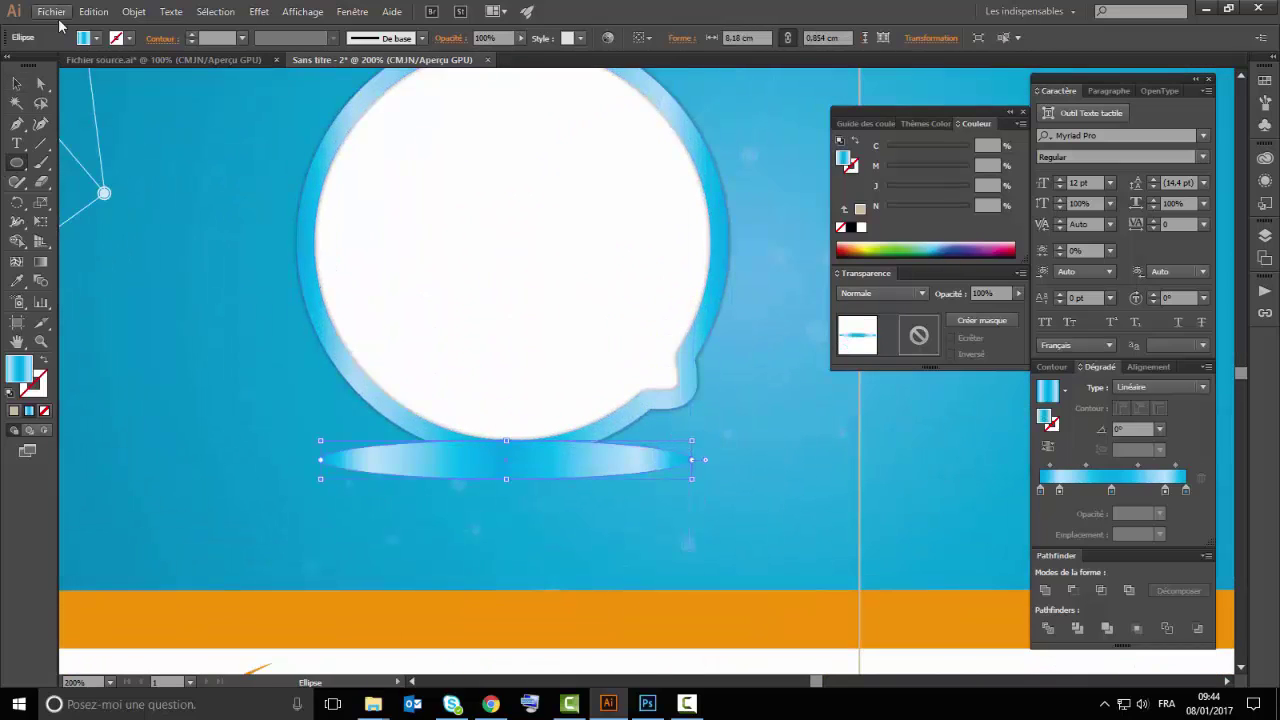
click(92, 37)
click(52, 78)
Feather the ellipse 0,4 cm (Contour progressif) and set its blending mode to Produit
click(252, 13)
mouse_move(283, 192)
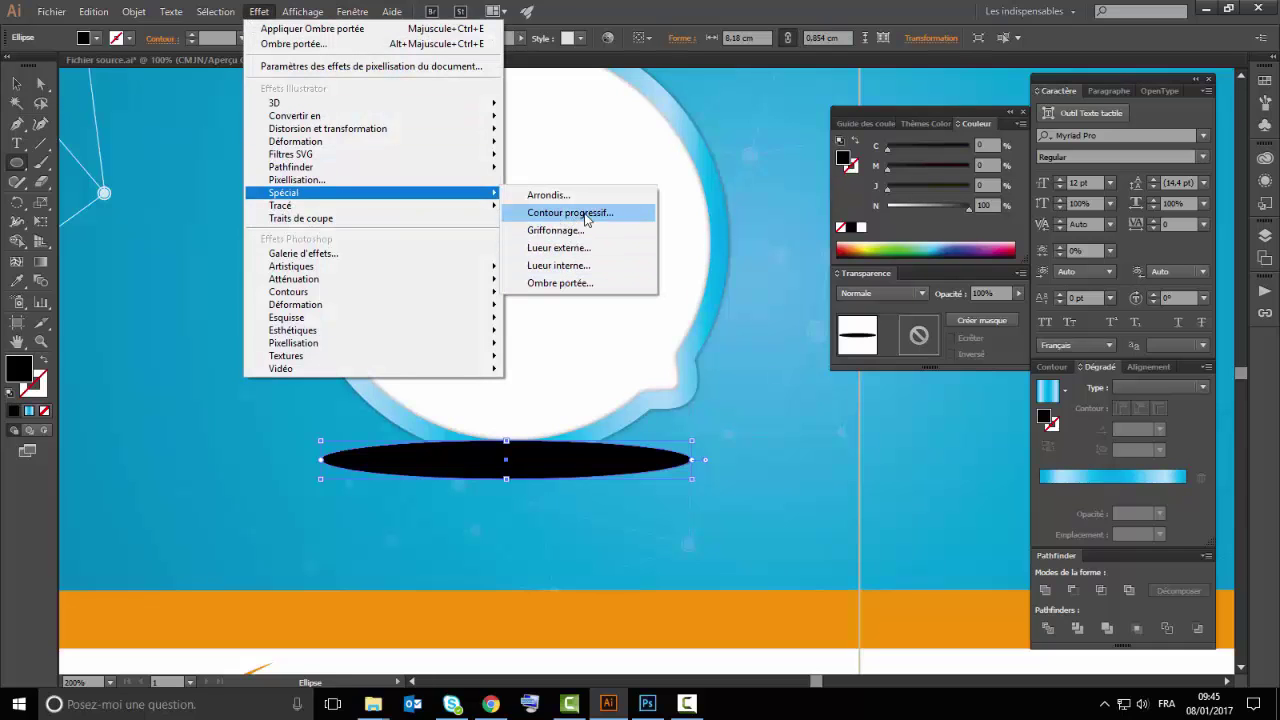
click(587, 213)
click(763, 284)
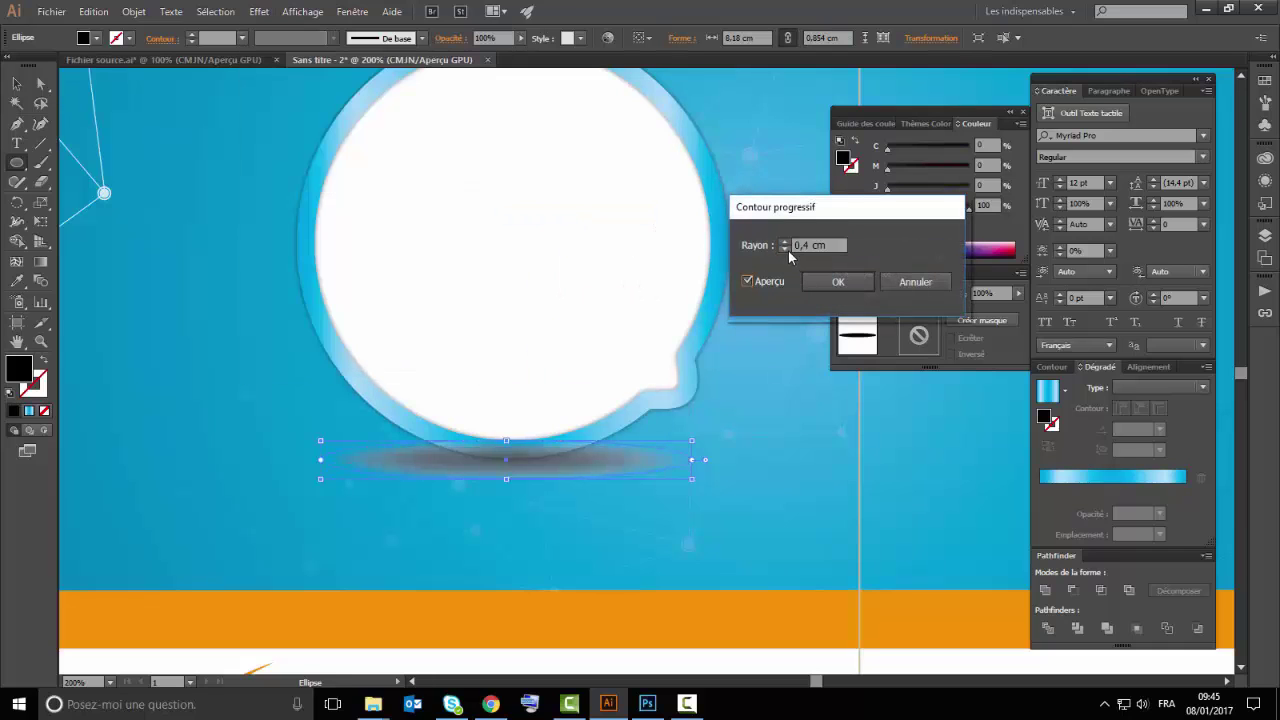
click(788, 250)
click(787, 243)
click(789, 251)
click(838, 281)
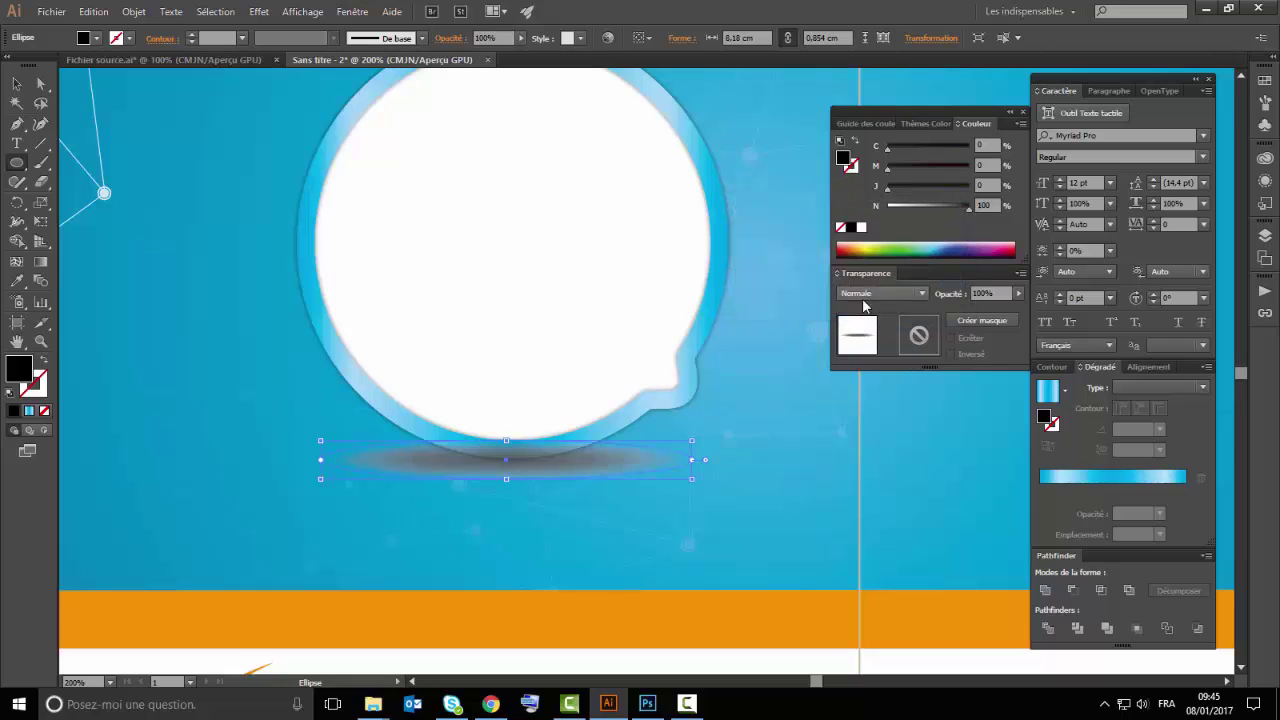
click(893, 296)
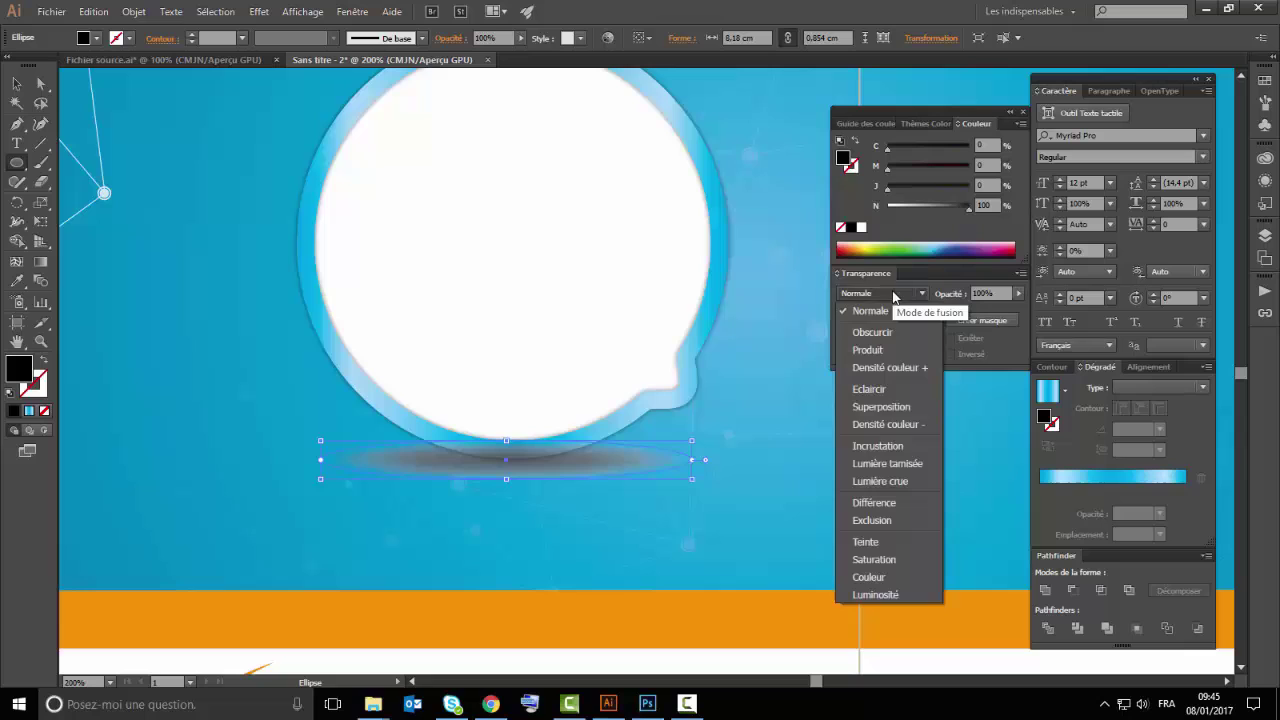
click(893, 350)
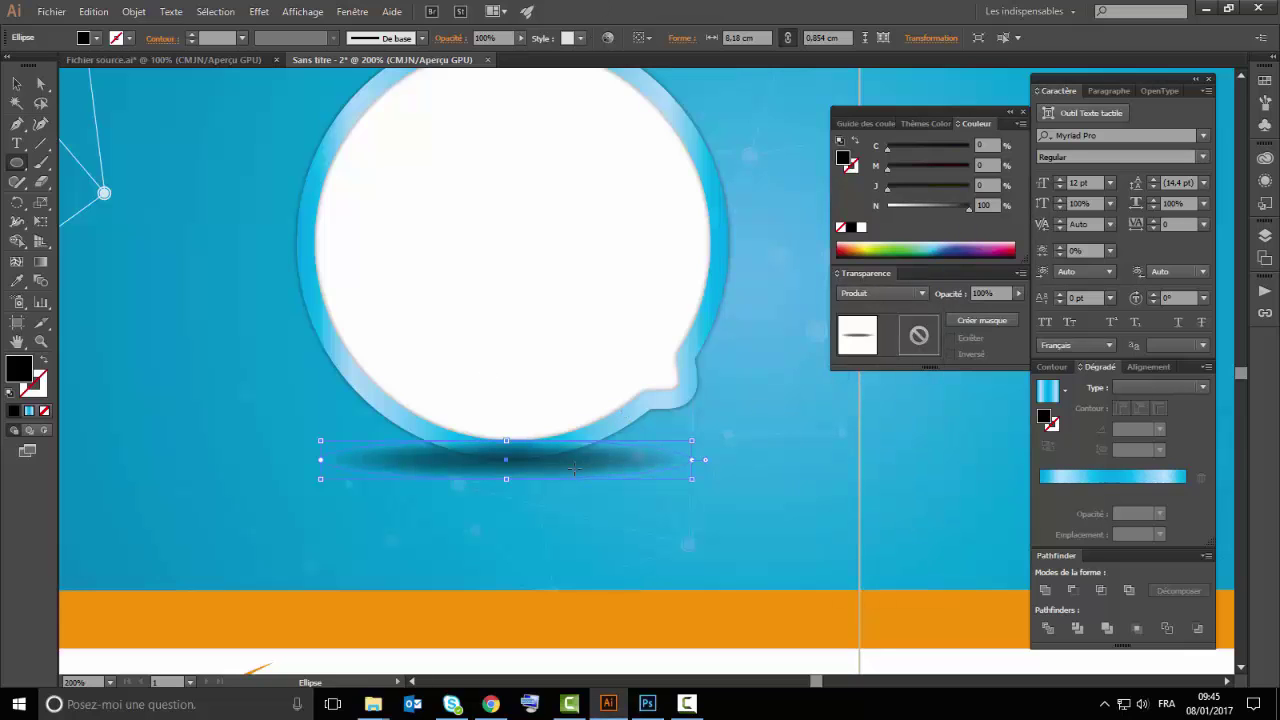
Draw a larger white-filled ellipse over the bubble's base
scroll(271, 486, down, 3)
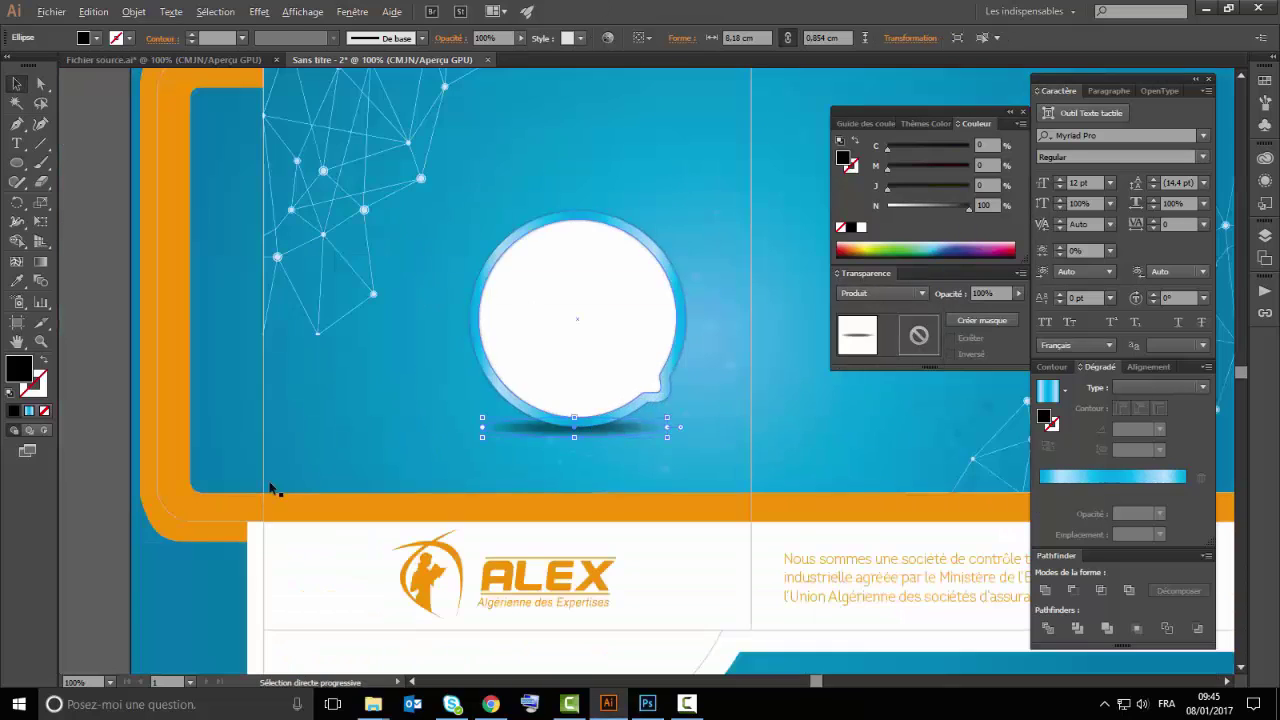
click(120, 504)
scroll(621, 450, up, 3)
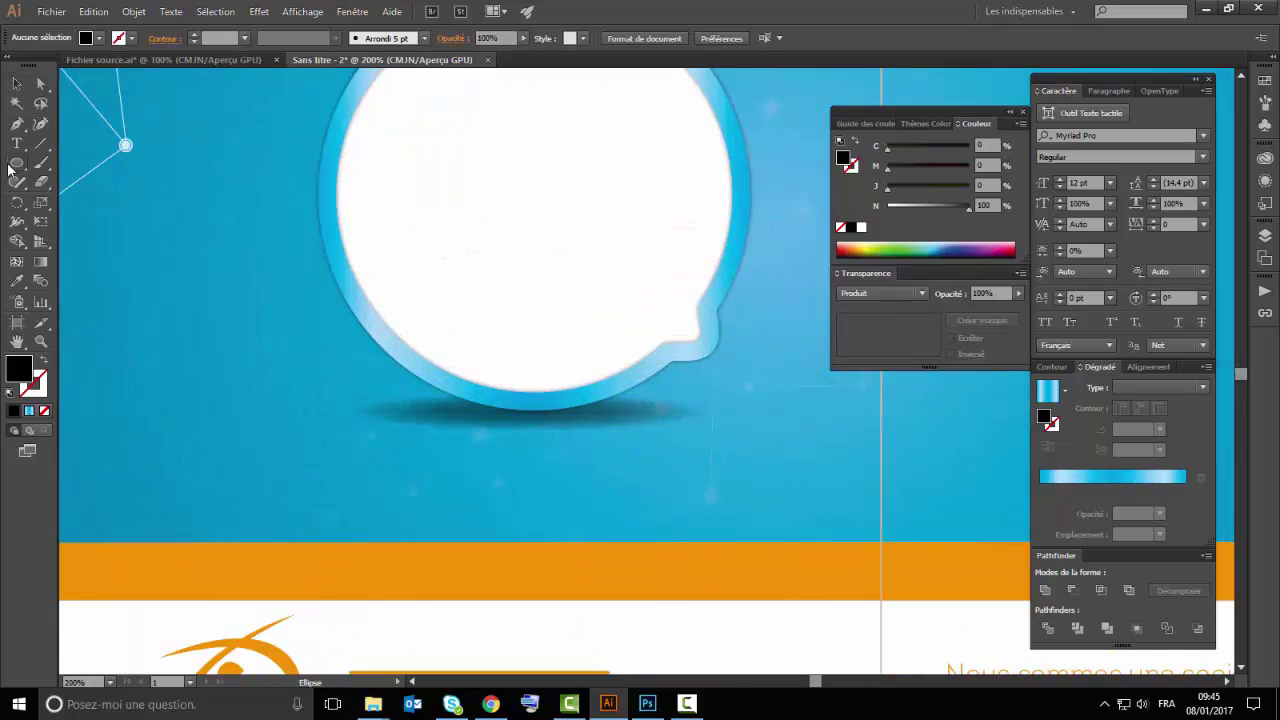
drag(320, 446, 750, 320)
click(97, 38)
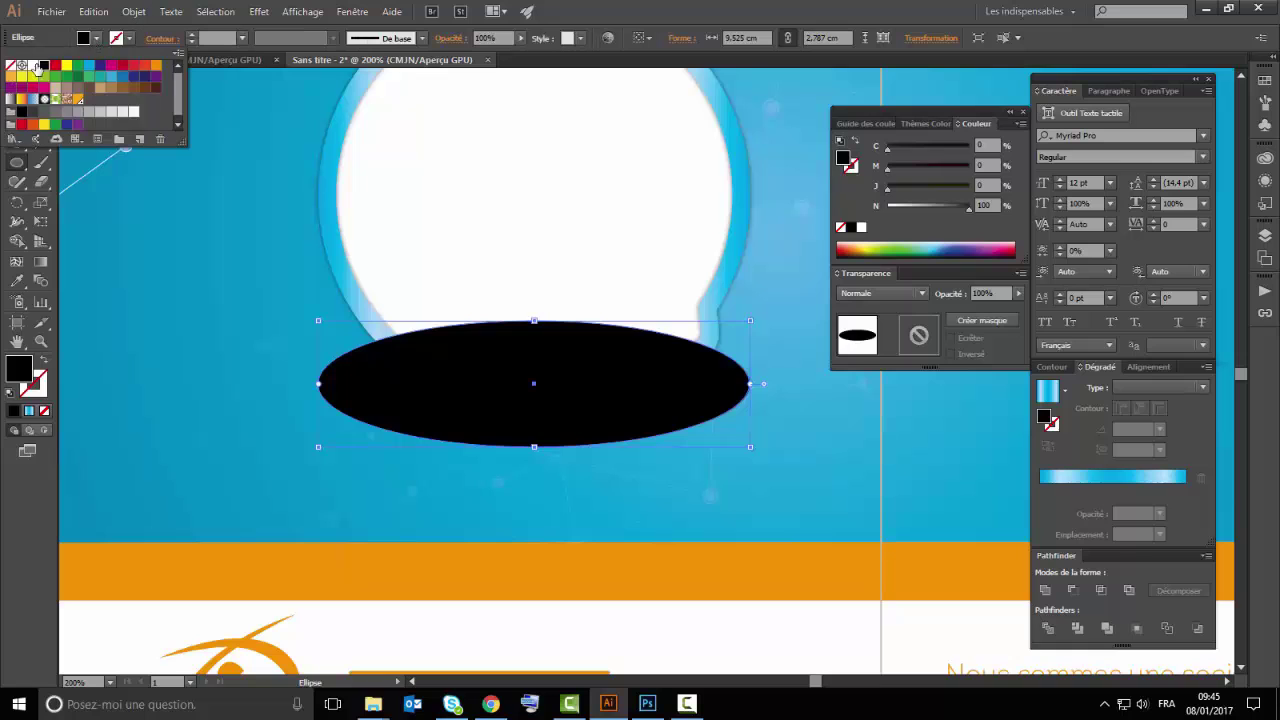
click(33, 64)
Feather the white ellipse with a 0,9 cm radius
click(259, 12)
click(259, 12)
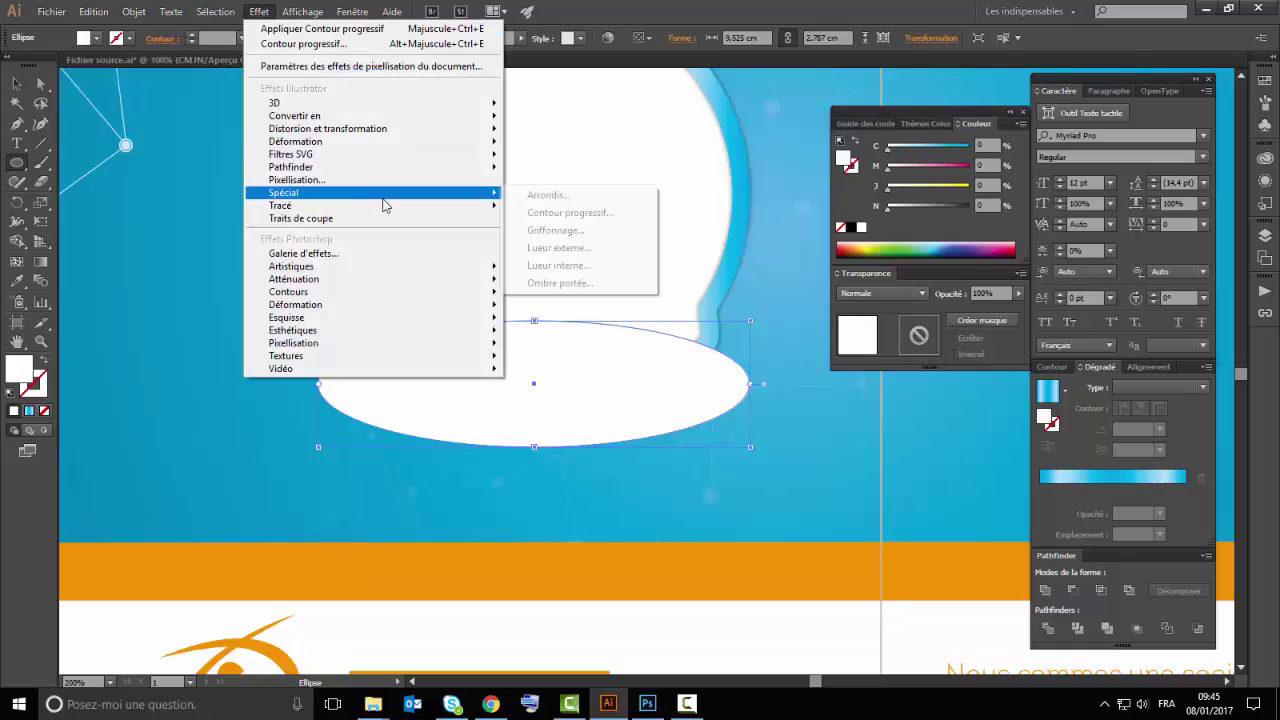
click(575, 213)
click(748, 281)
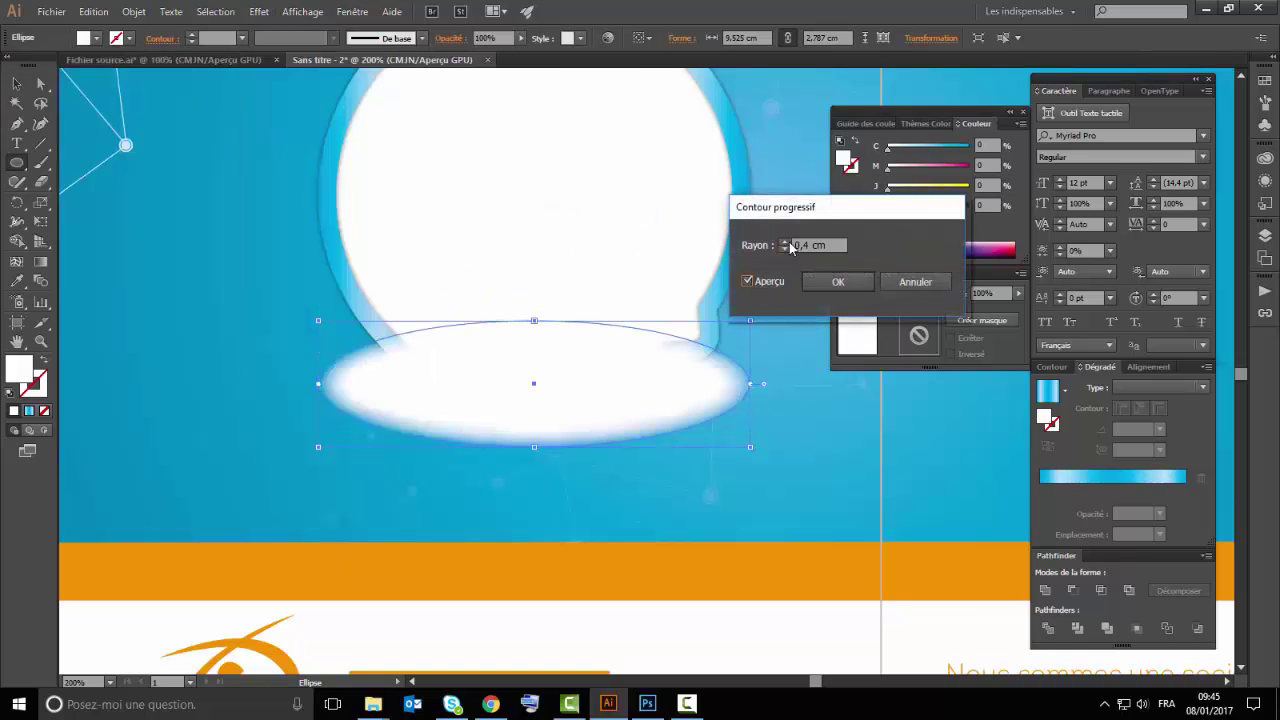
click(786, 244)
click(786, 243)
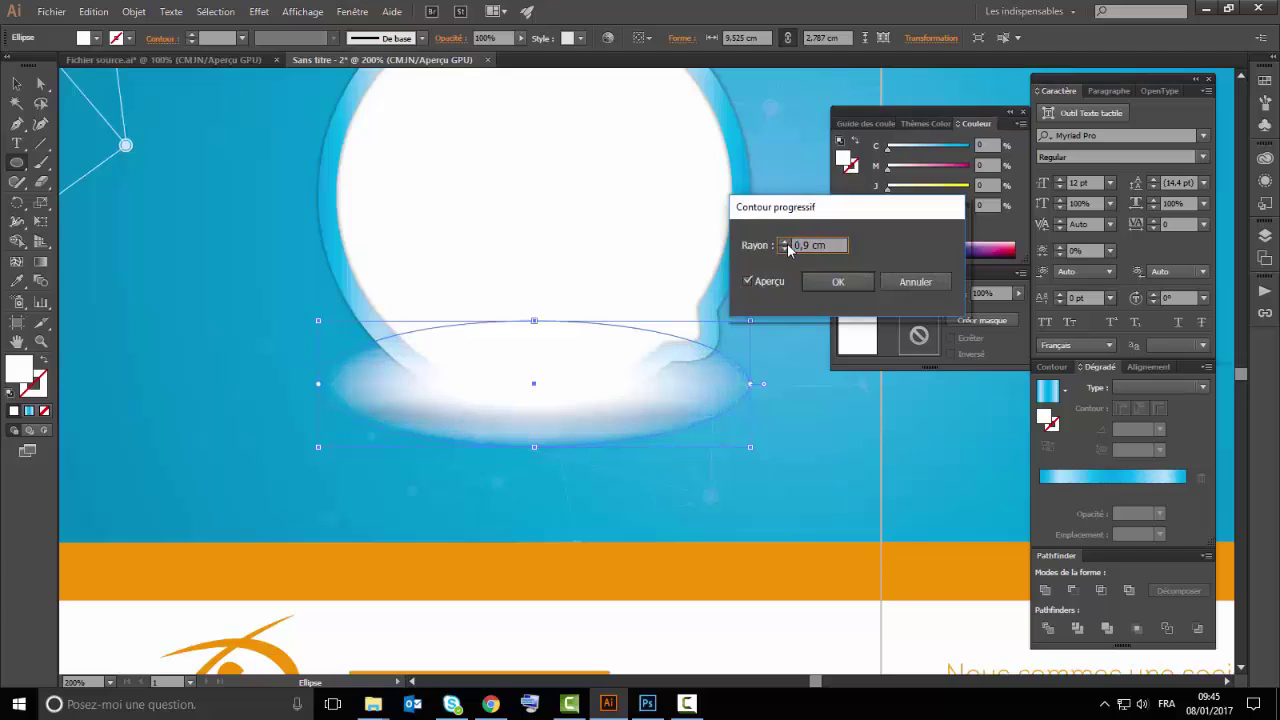
click(860, 287)
Set the white ellipse's blending mode to Eclaircir after trying other modes
click(890, 293)
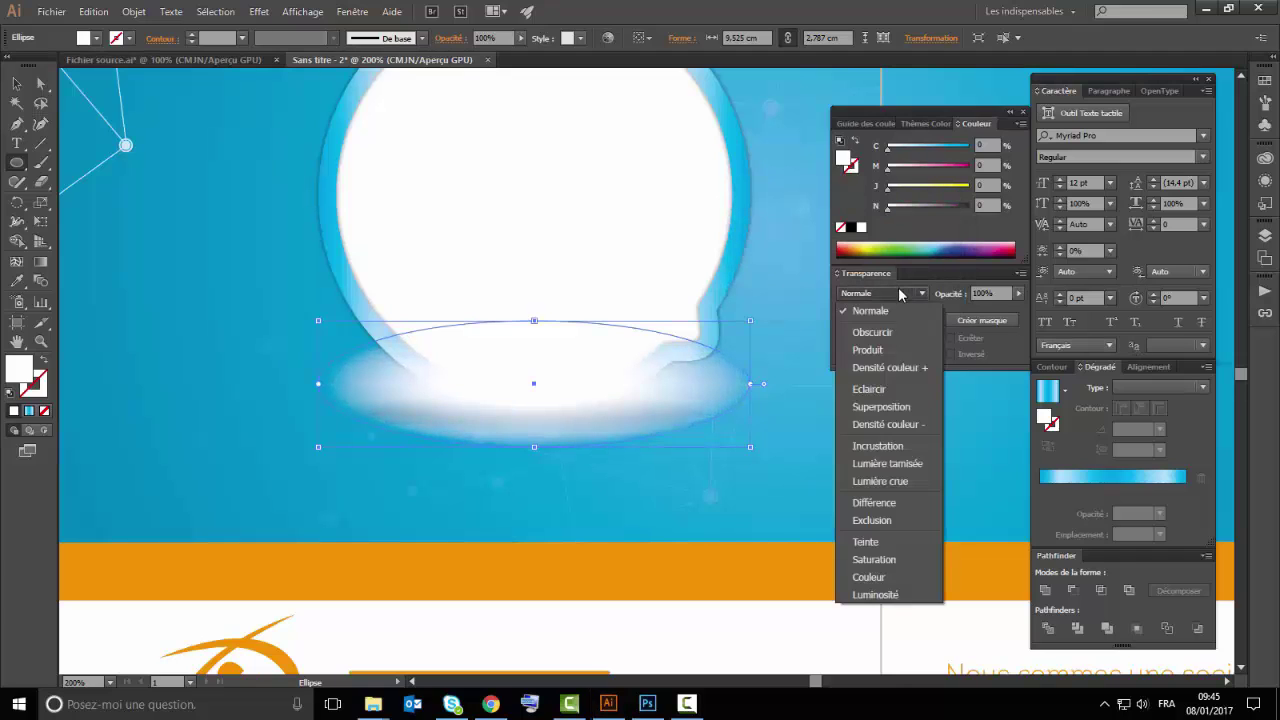
click(870, 389)
click(880, 293)
click(888, 367)
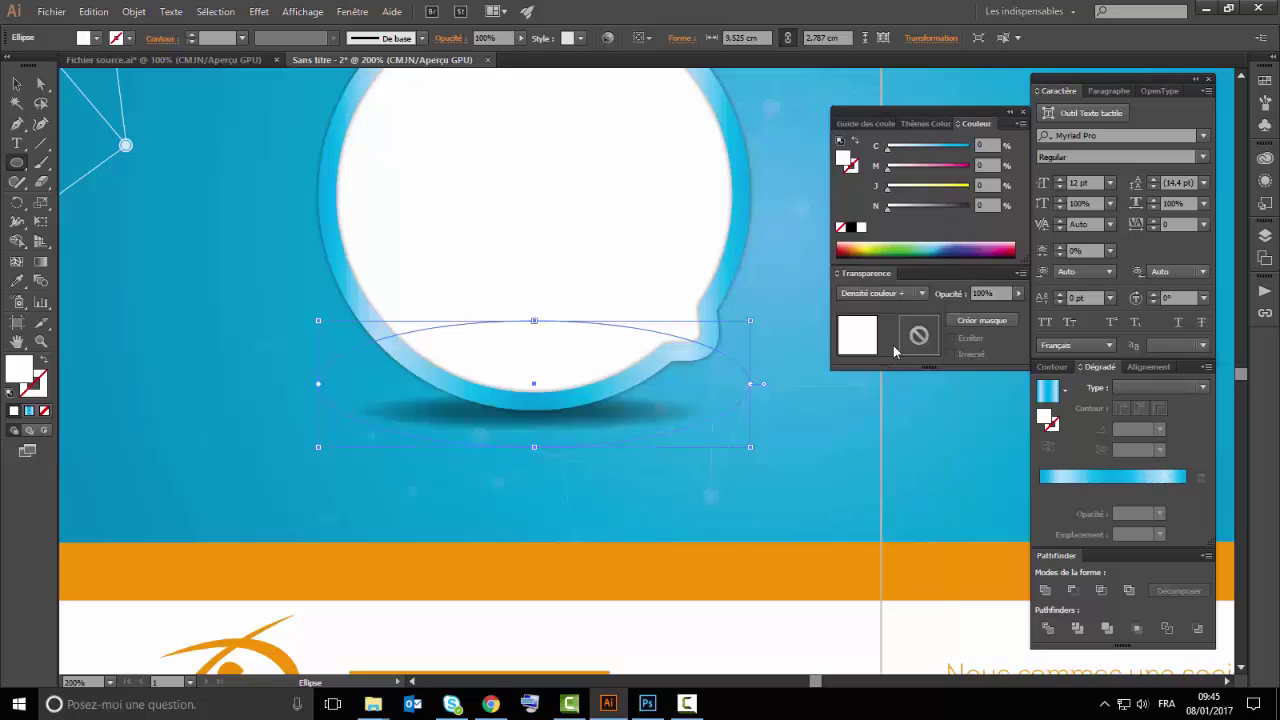
click(880, 293)
click(875, 332)
click(885, 293)
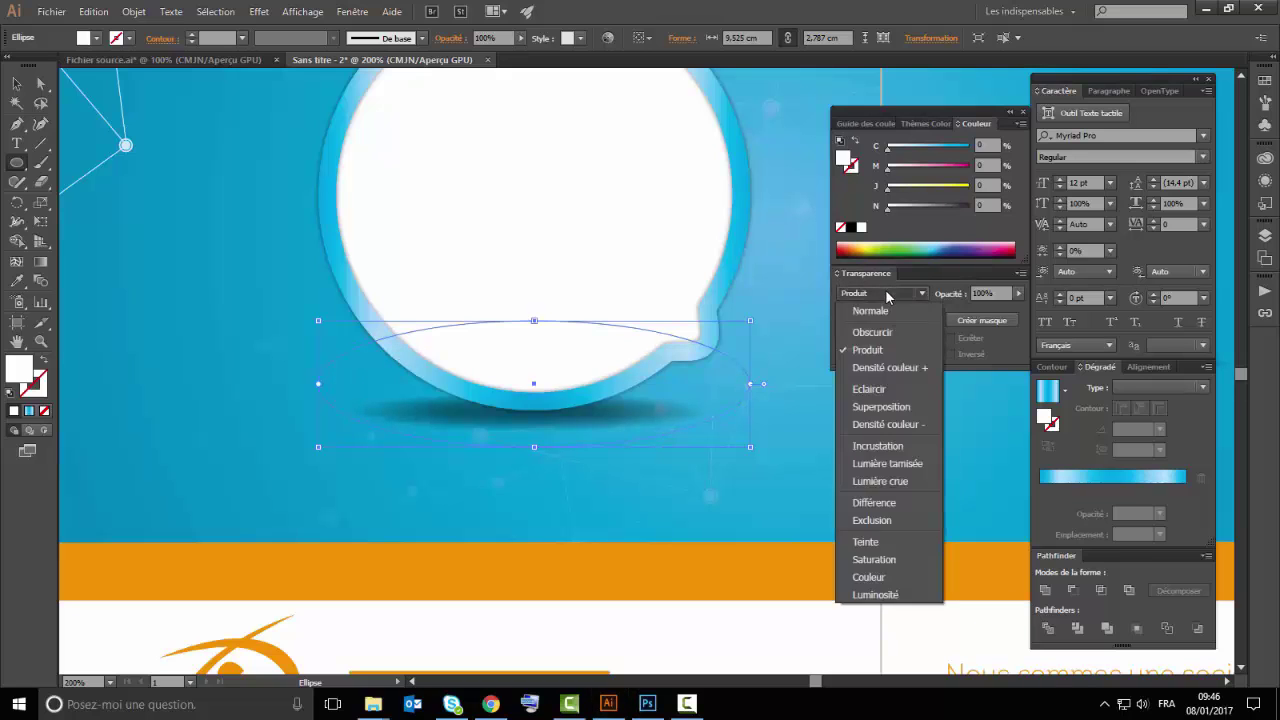
click(888, 296)
click(888, 295)
click(862, 403)
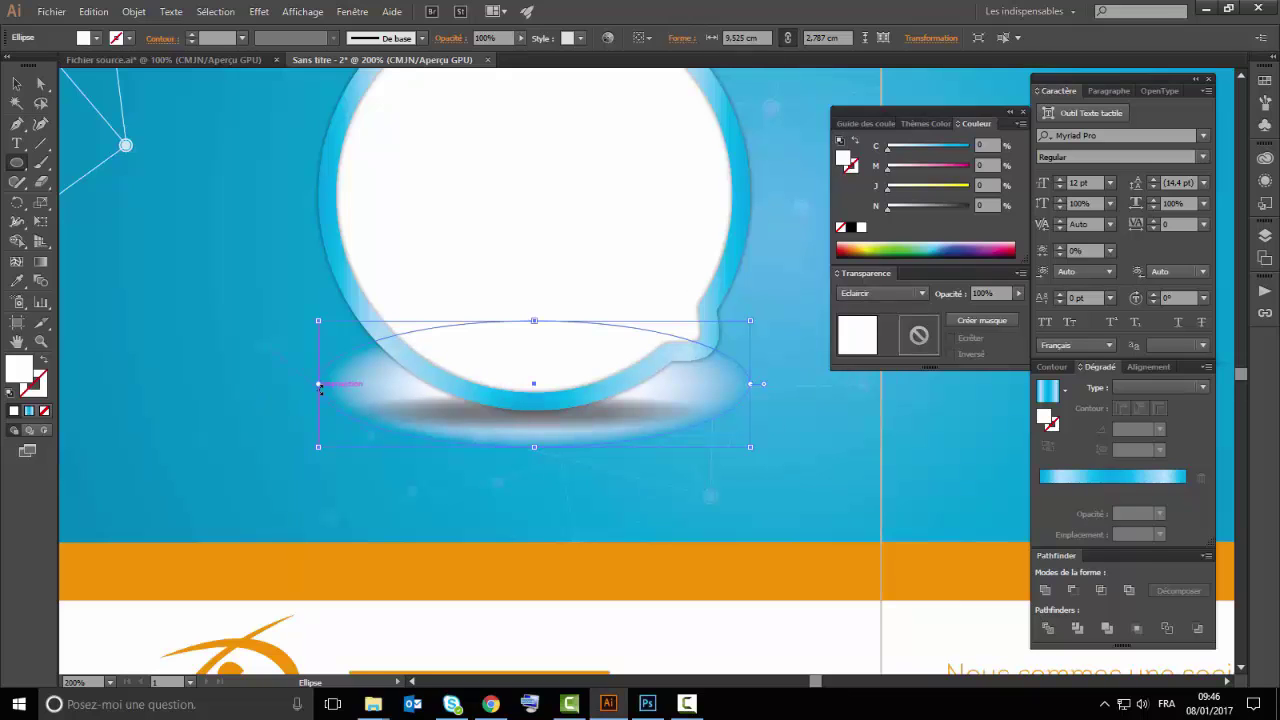
Widen the glow ellipse leftward and lower its opacity from 70% to 30%
drag(318, 320, 284, 321)
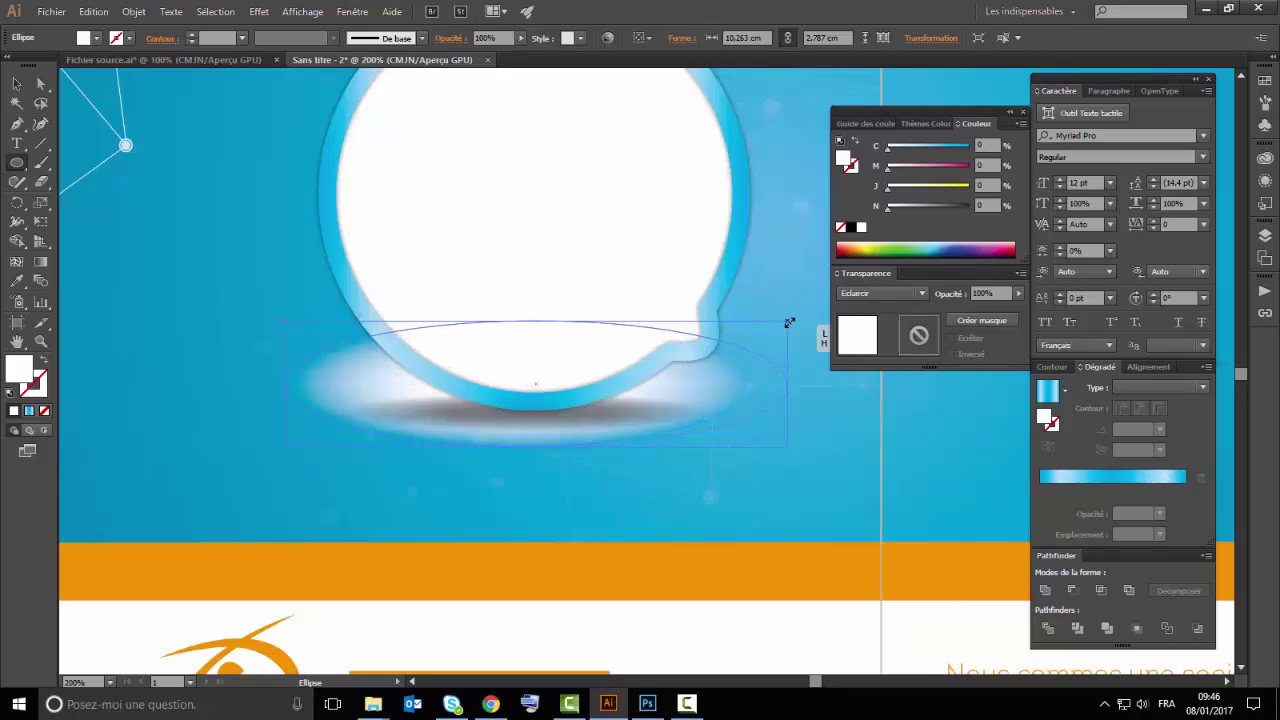
click(985, 293)
text(70)
key(Return)
text(30)
key(Return)
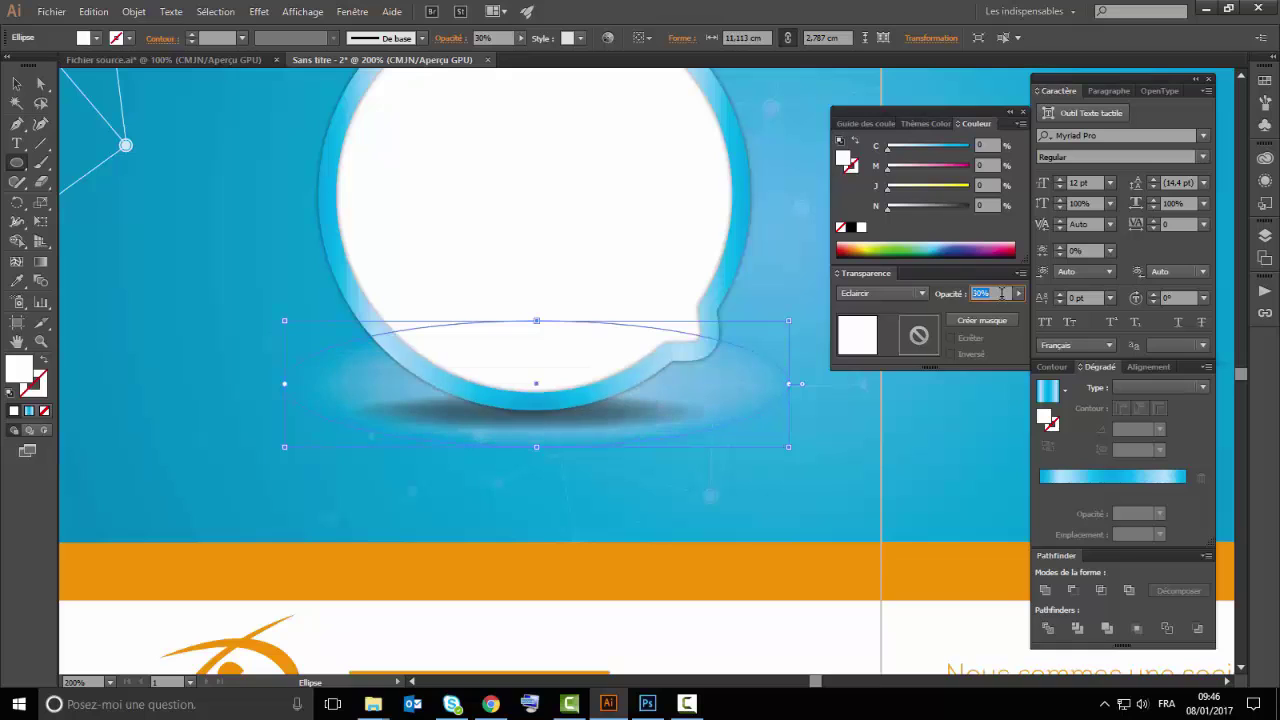
Nudge the glow ellipse down and lower its top edge to flatten it to about 2.86 cm
drag(286, 324, 291, 268)
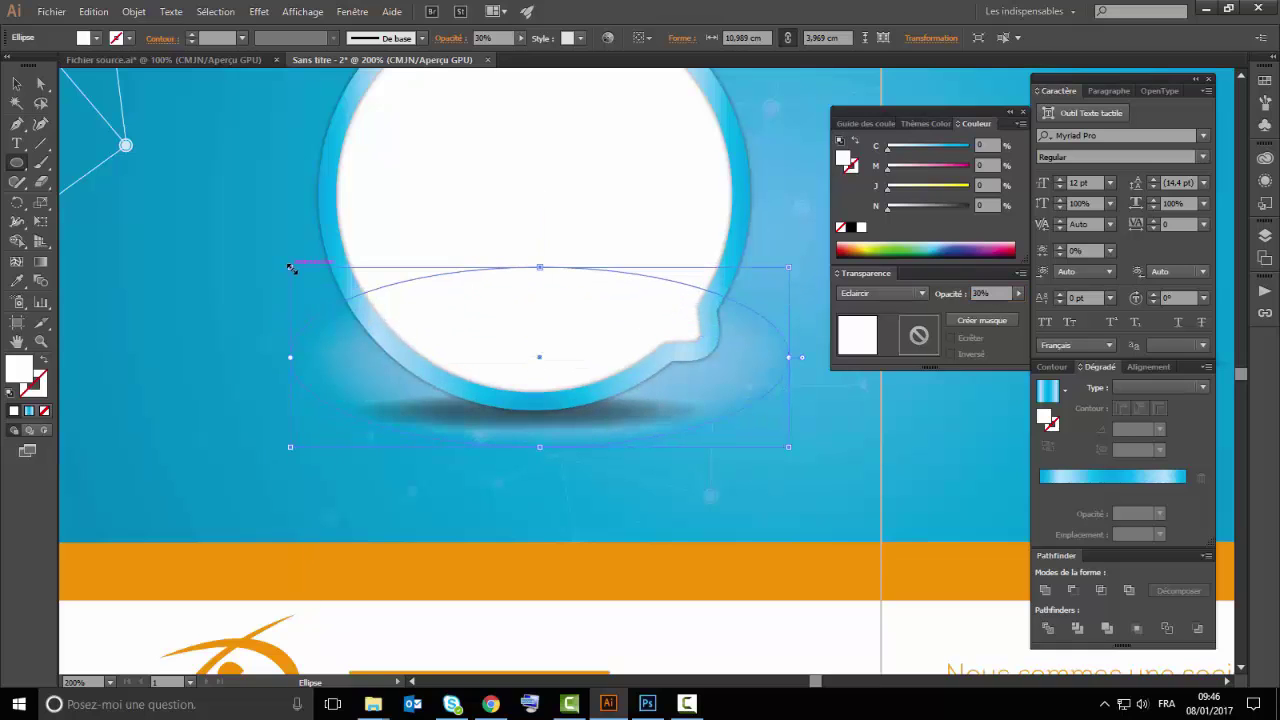
key(Down)
key(Down)
key(Down)
key(Down)
key(Down)
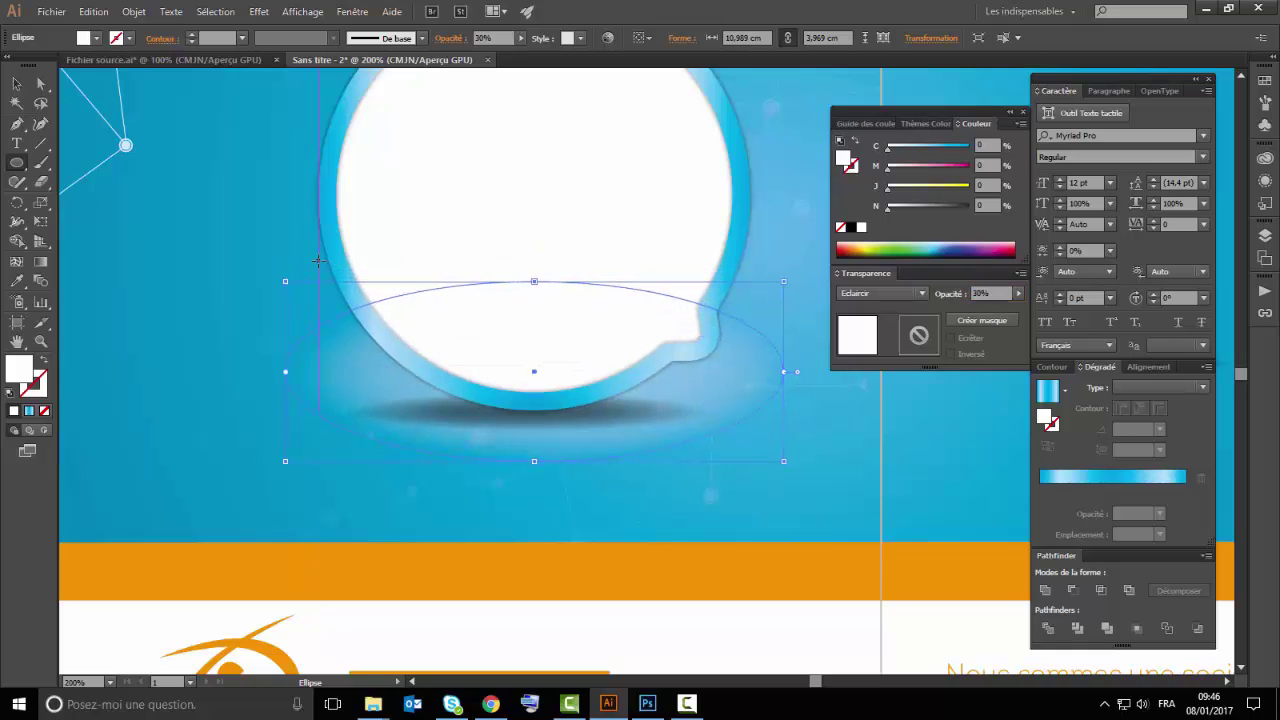
key(Down)
scroll(409, 317, down, 2)
scroll(200, 494, down, 1)
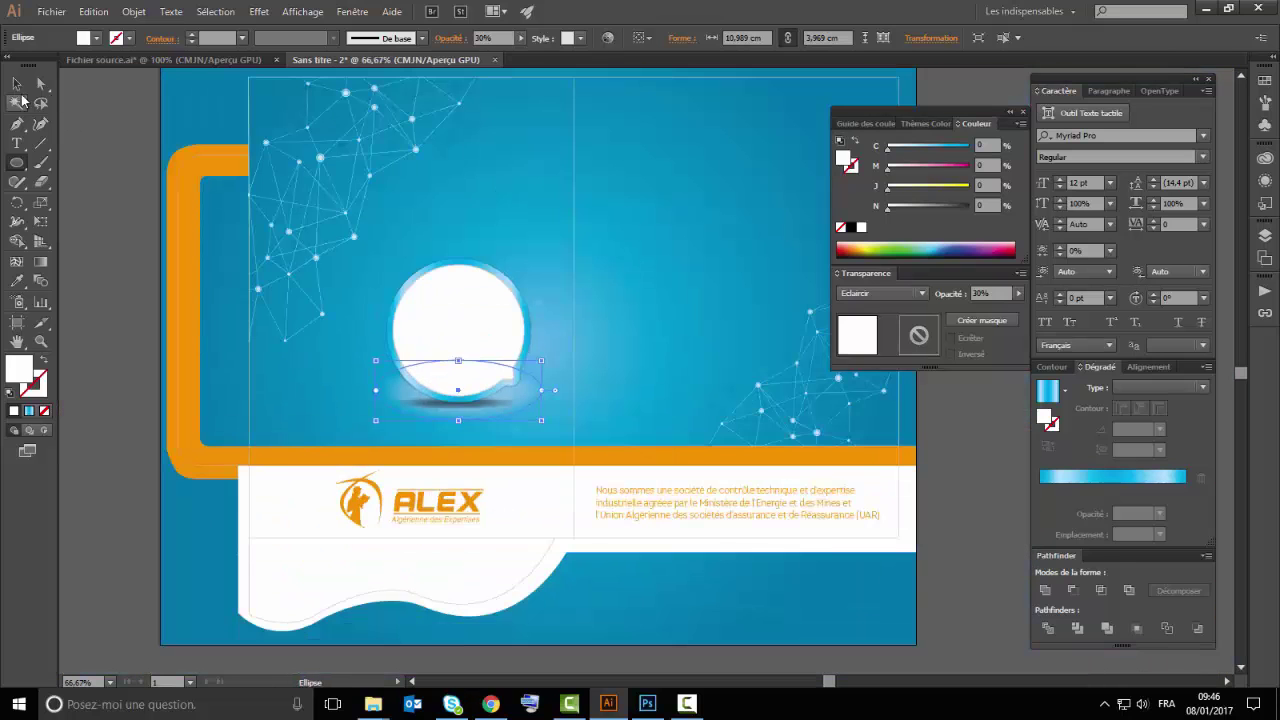
click(16, 84)
scroll(400, 354, up, 1)
scroll(528, 466, up, 3)
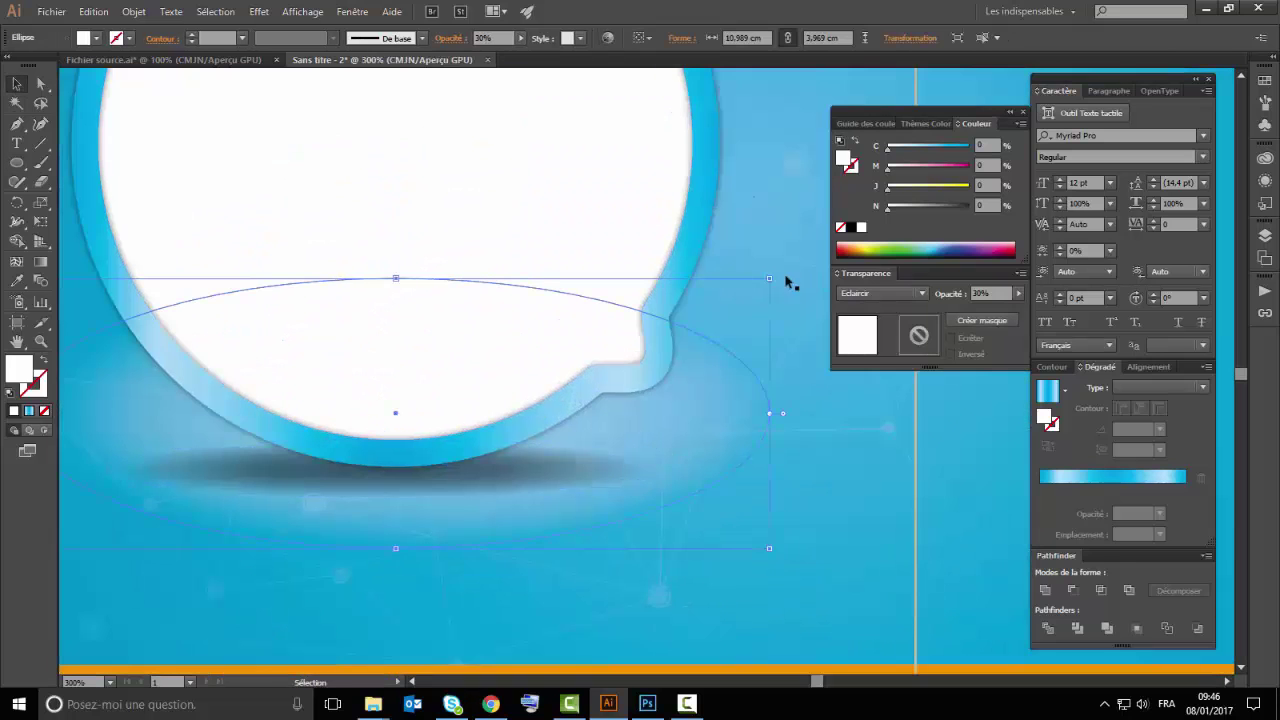
drag(769, 279, 761, 398)
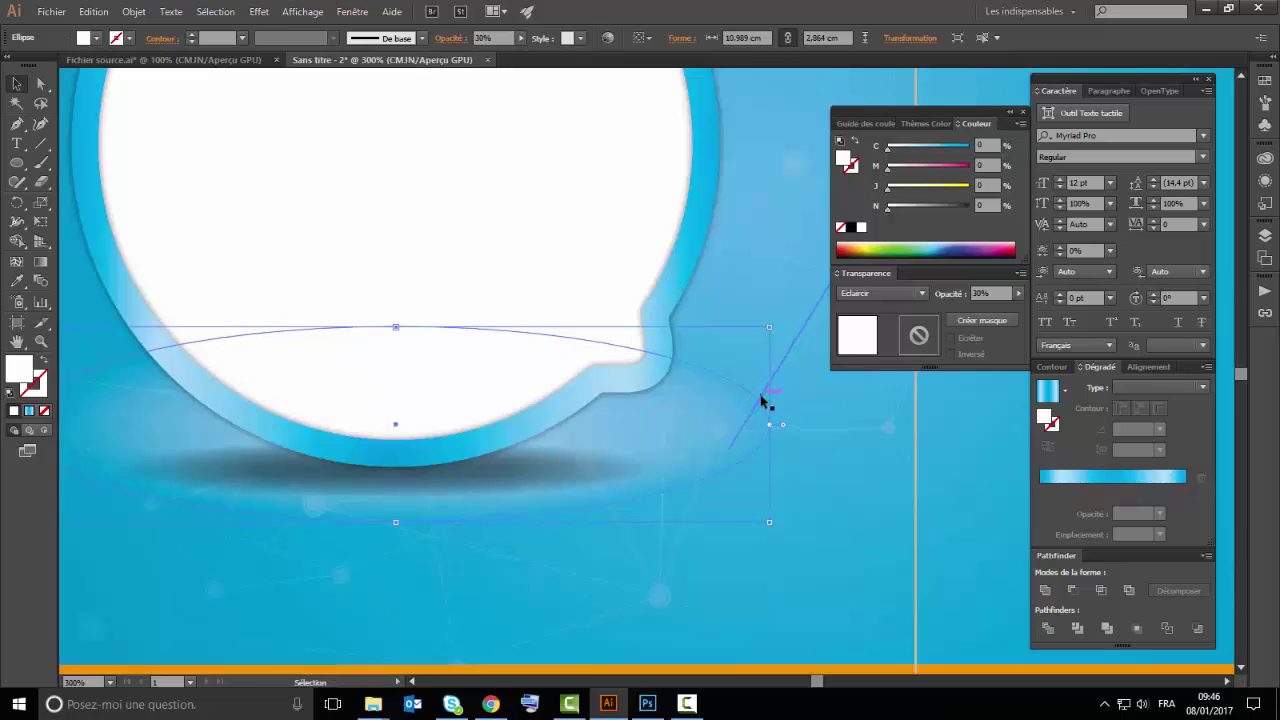
Deselect and reselect the glow ellipse to review the layout
scroll(760, 400, down, 3)
click(374, 394)
scroll(374, 394, down, 2)
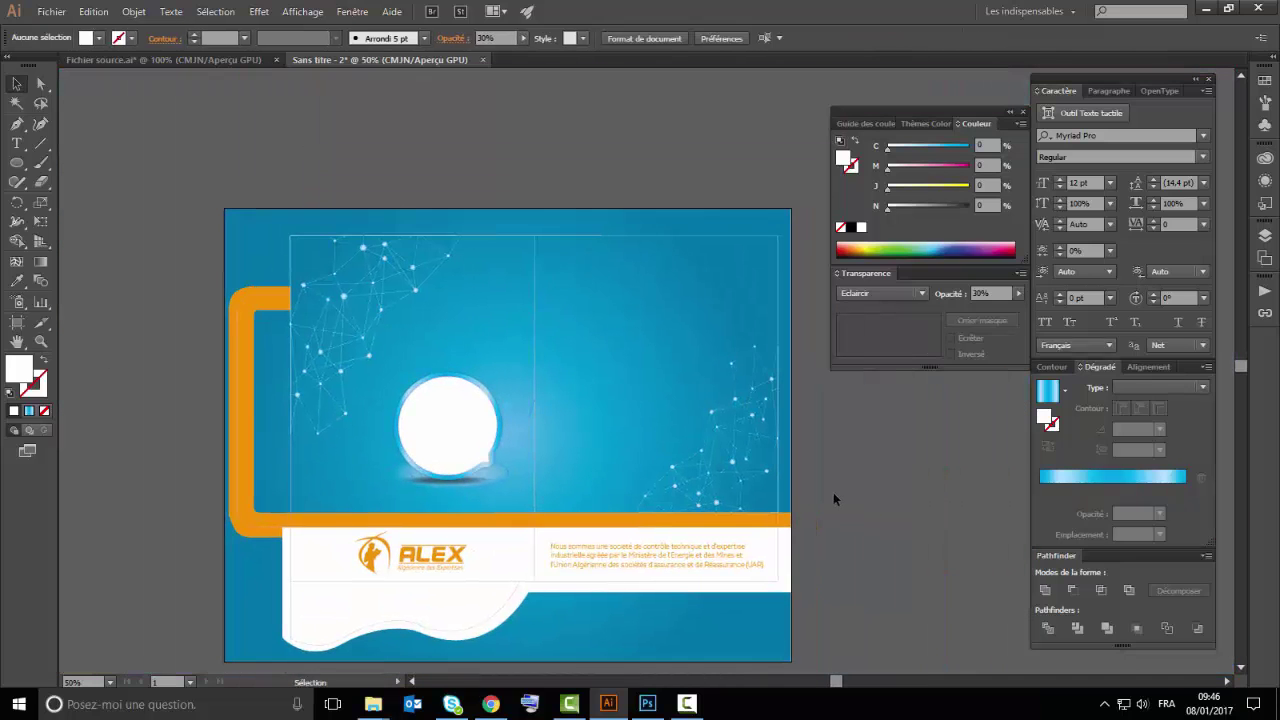
click(391, 449)
scroll(450, 420, up, 4)
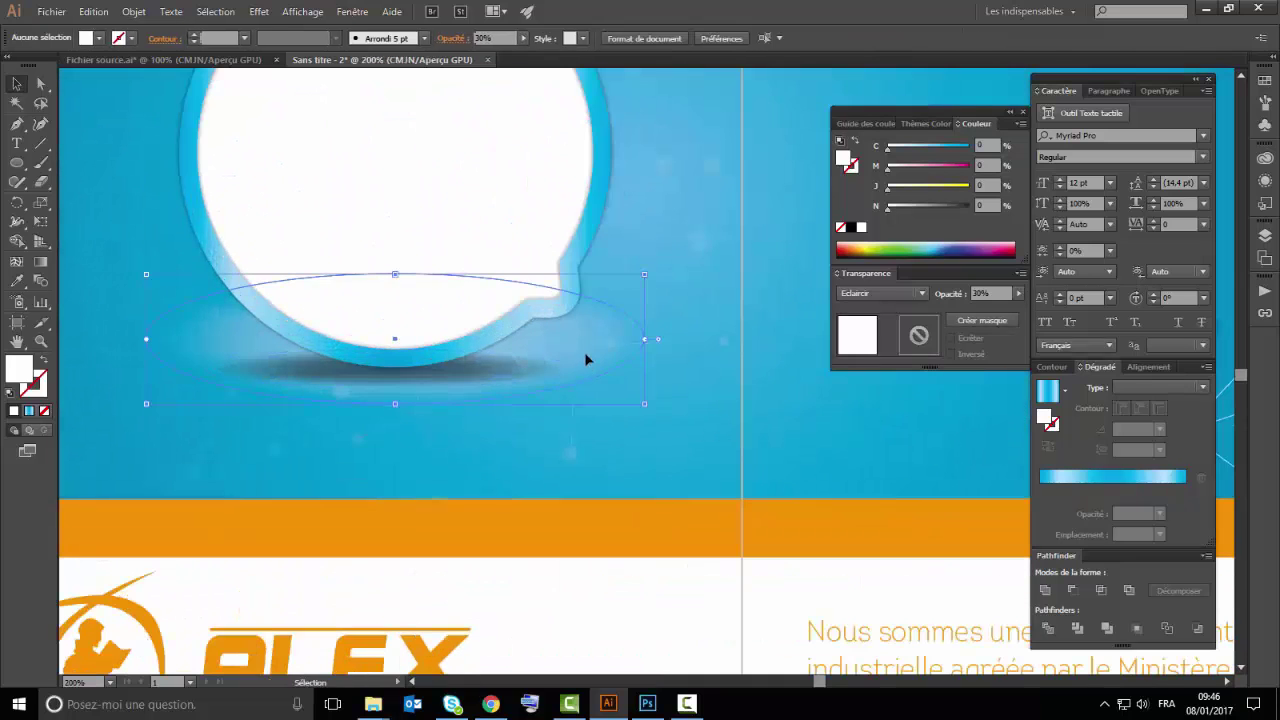
scroll(563, 366, down, 3)
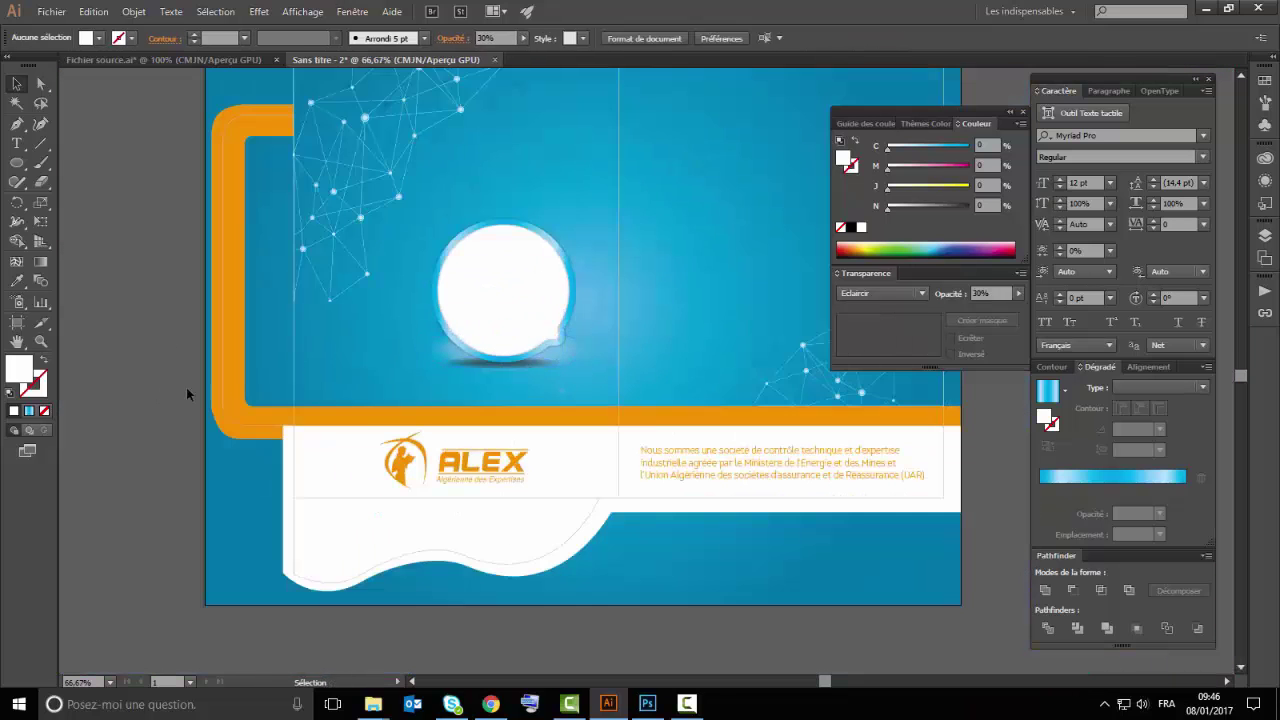
scroll(597, 517, up, 2)
scroll(569, 477, up, 3)
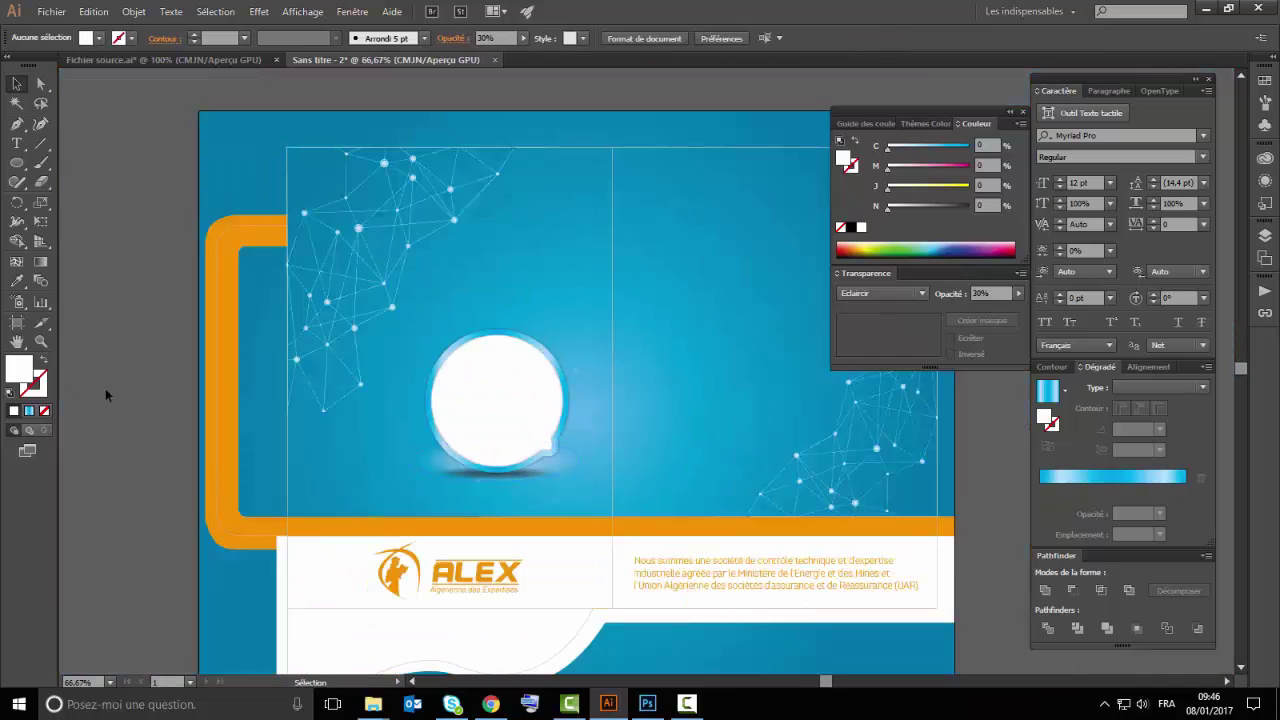
Bring the pressure gauge photo from Fichier source.ai onto the white circle
scroll(546, 430, up, 2)
scroll(414, 240, down, 3)
scroll(429, 291, down, 1)
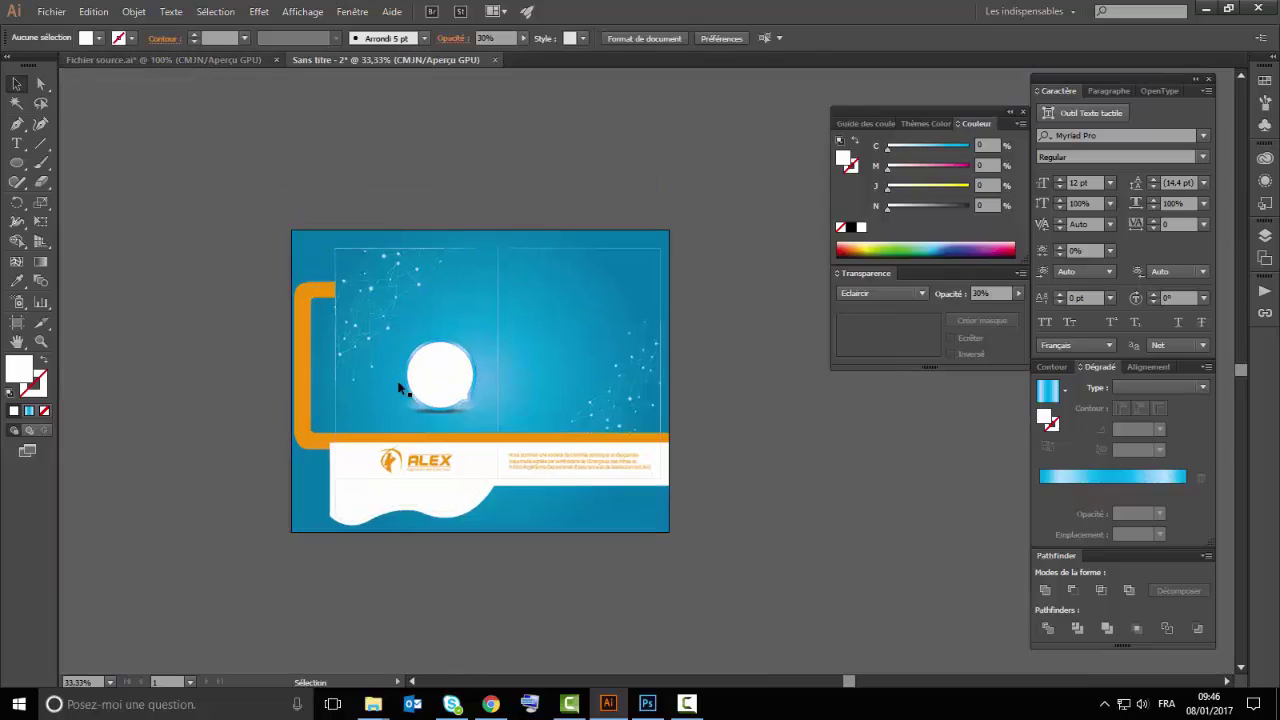
scroll(400, 391, up, 5)
click(609, 269)
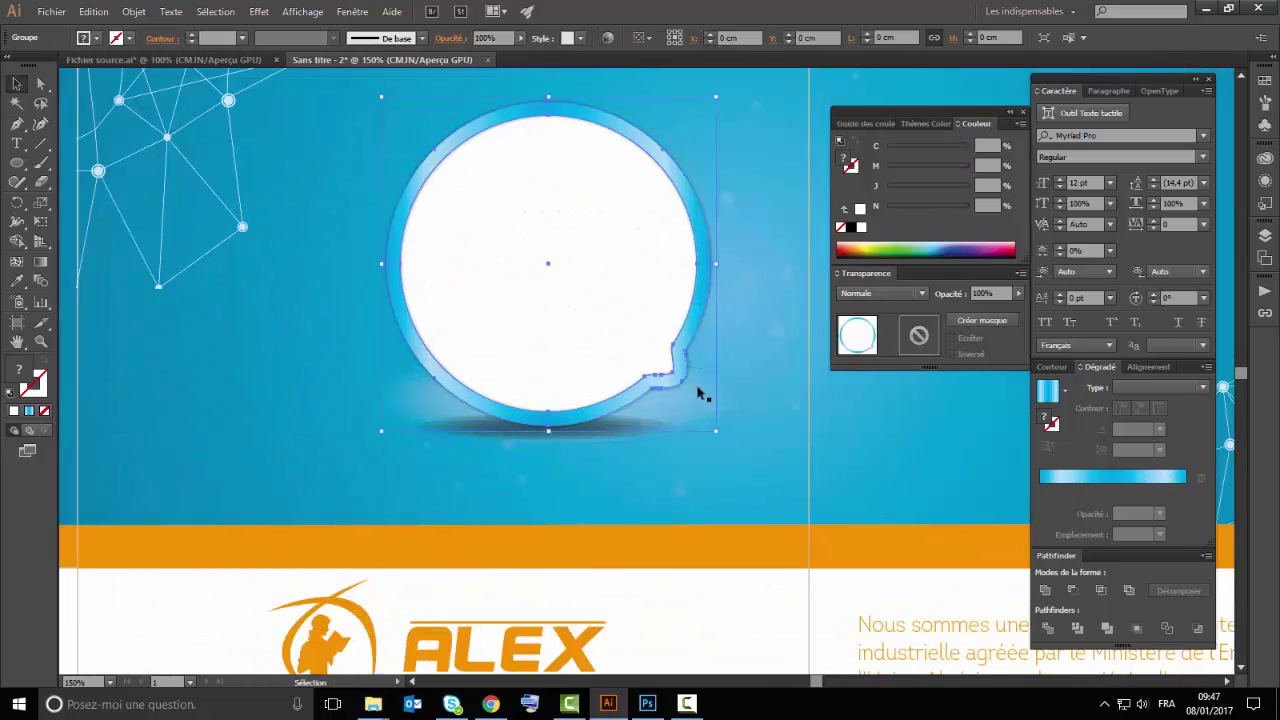
shift+click(632, 428)
scroll(632, 428, down, 2)
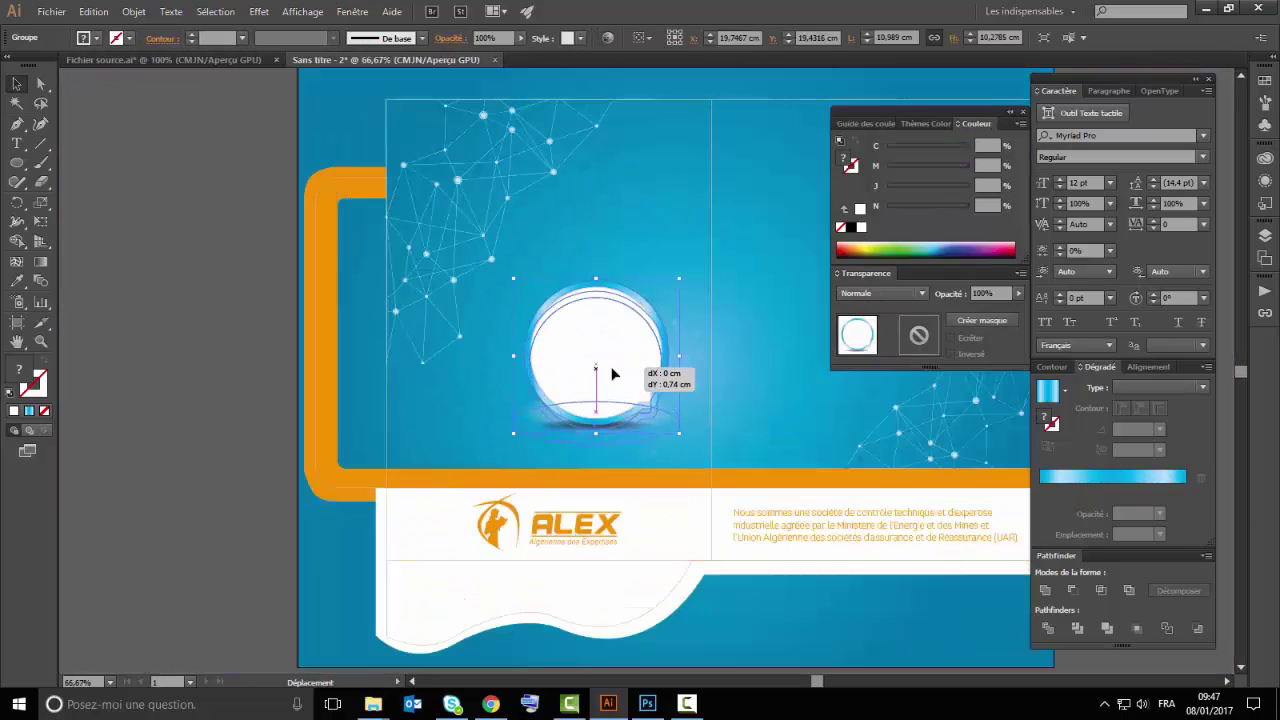
click(241, 250)
click(163, 59)
mouse_move(353, 202)
mouse_down()
mouse_move(377, 88)
mouse_move(616, 291)
mouse_up()
Scale and centre the gauge inside the circle, then copy the circle up toward the top left
key(ctrl+plus)
key(ctrl+plus)
key(ctrl+plus)
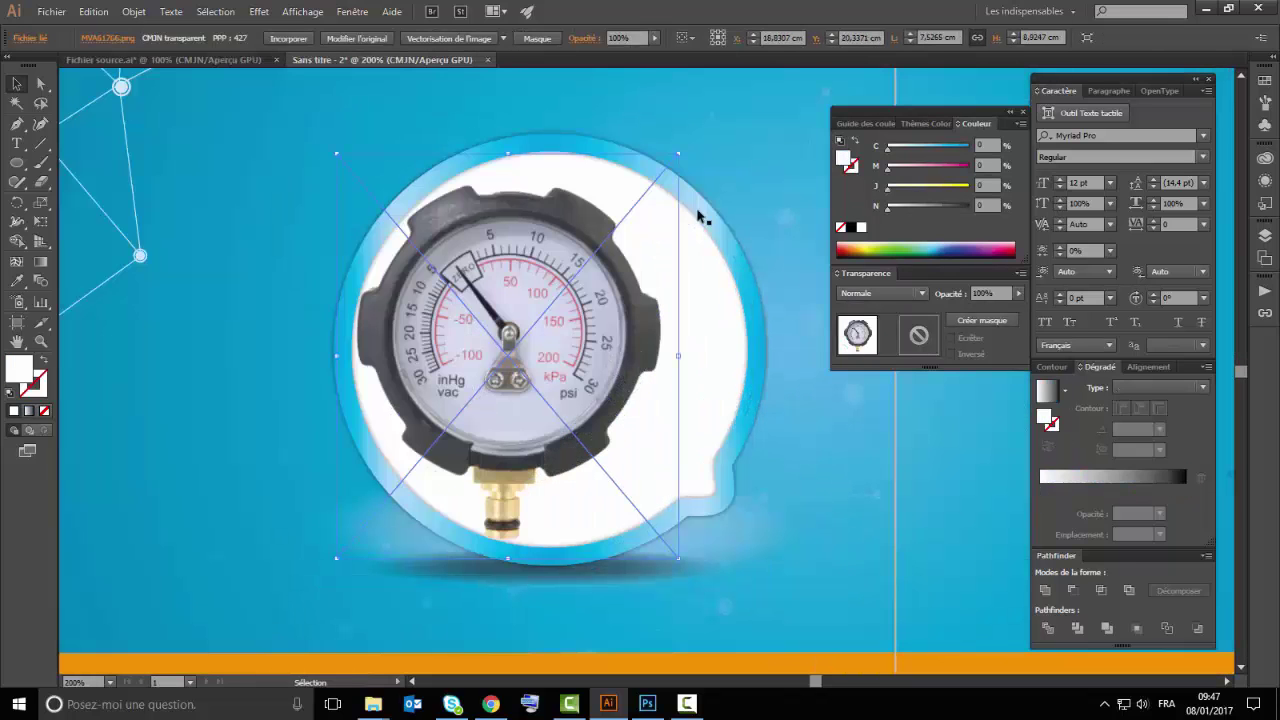
drag(677, 157, 700, 160)
drag(560, 340, 580, 358)
key(ctrl+minus)
key(ctrl+minus)
key(ctrl+minus)
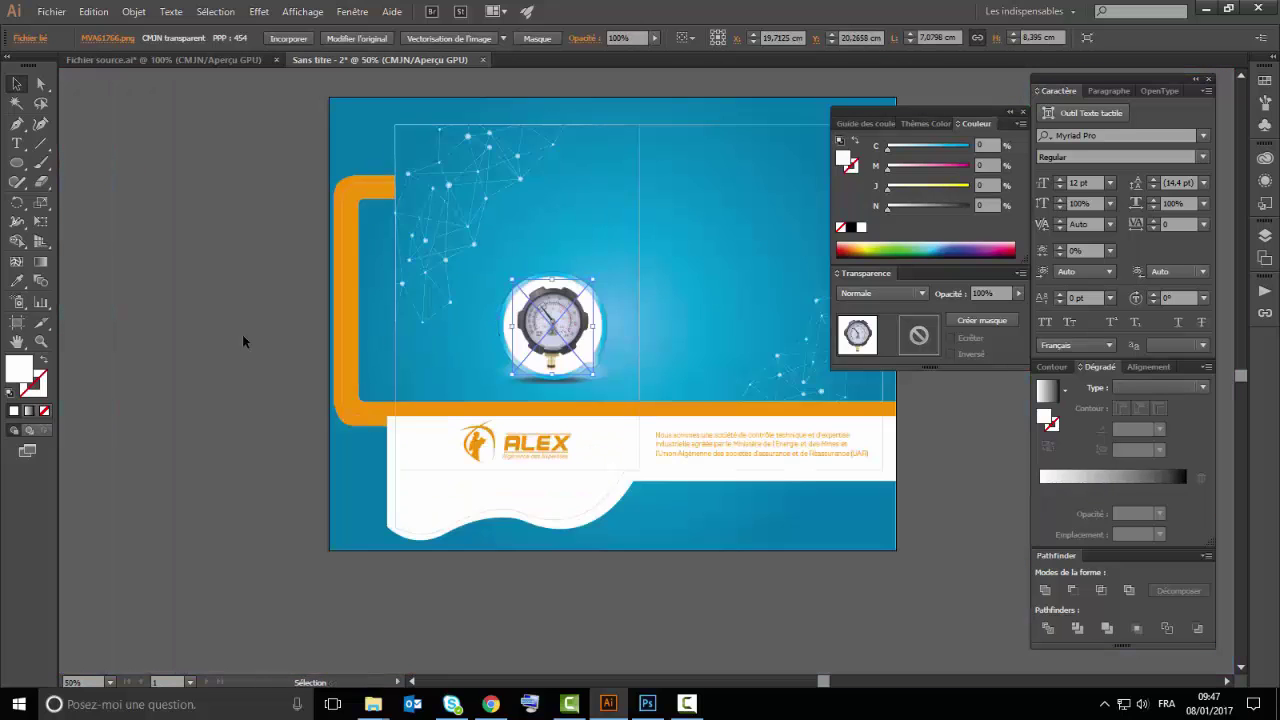
click(242, 334)
key(ctrl+plus)
key(ctrl+plus)
key(ctrl+plus)
click(480, 349)
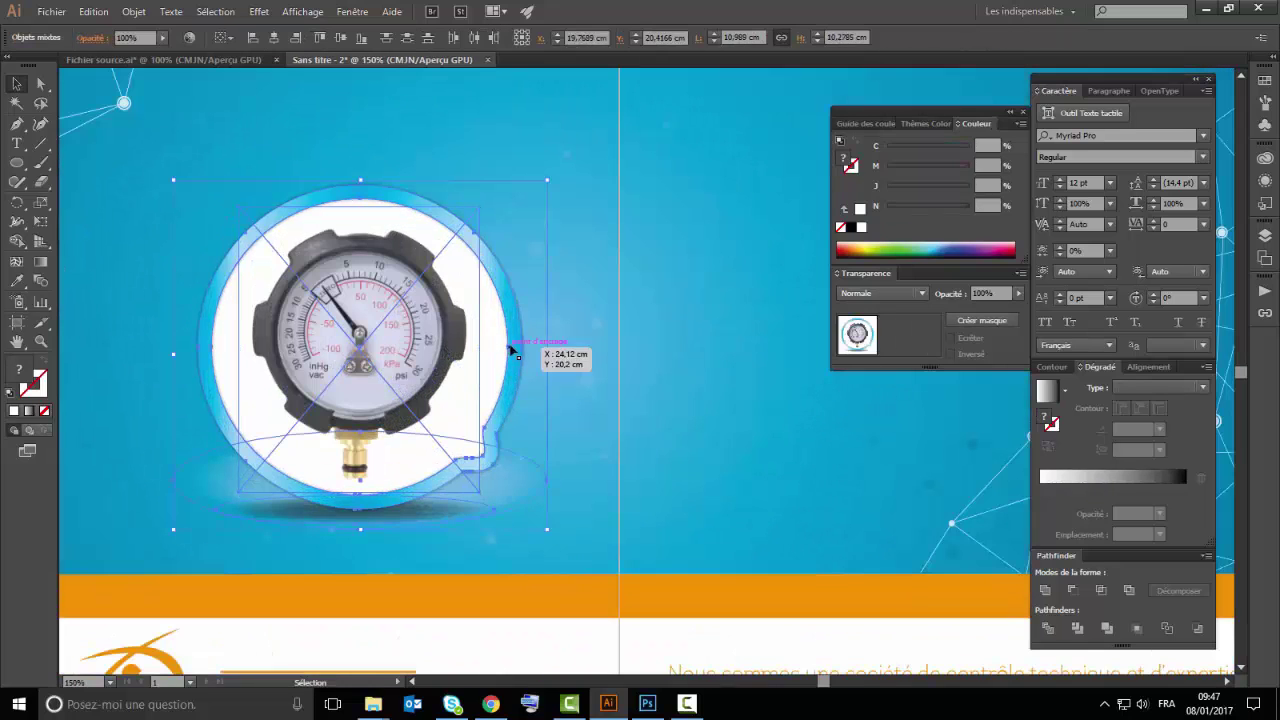
drag(480, 349, 512, 345)
key(ctrl+minus)
key(ctrl+minus)
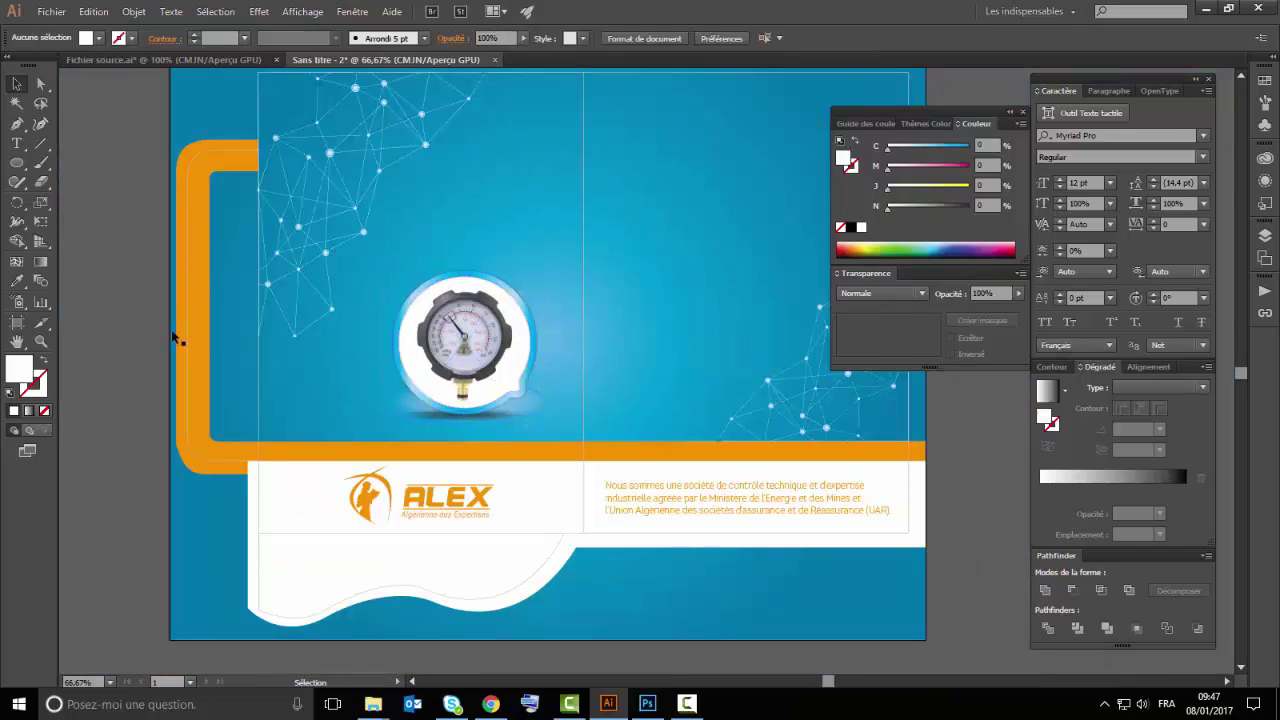
mouse_move(538, 282)
mouse_down()
mouse_move(430, 104)
mouse_move(448, 116)
mouse_up()
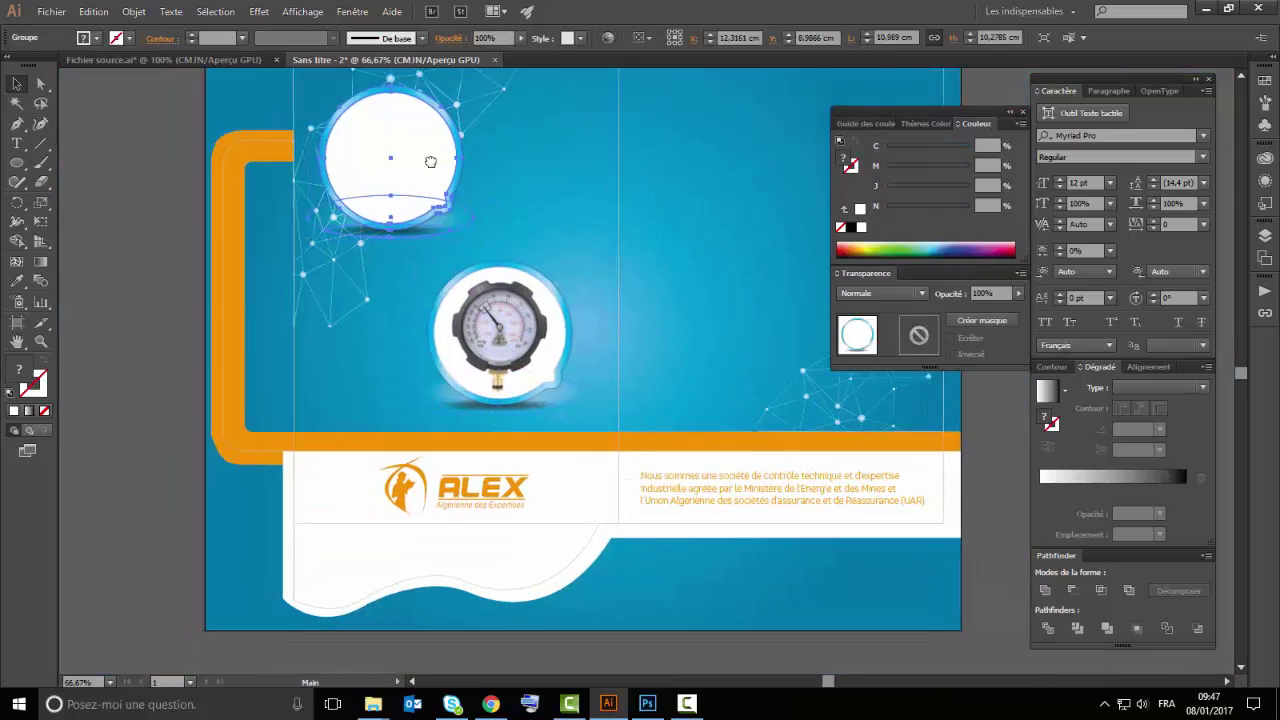
Position the copied circle at the top left and make it slightly smaller
drag(429, 163, 394, 288)
click(168, 348)
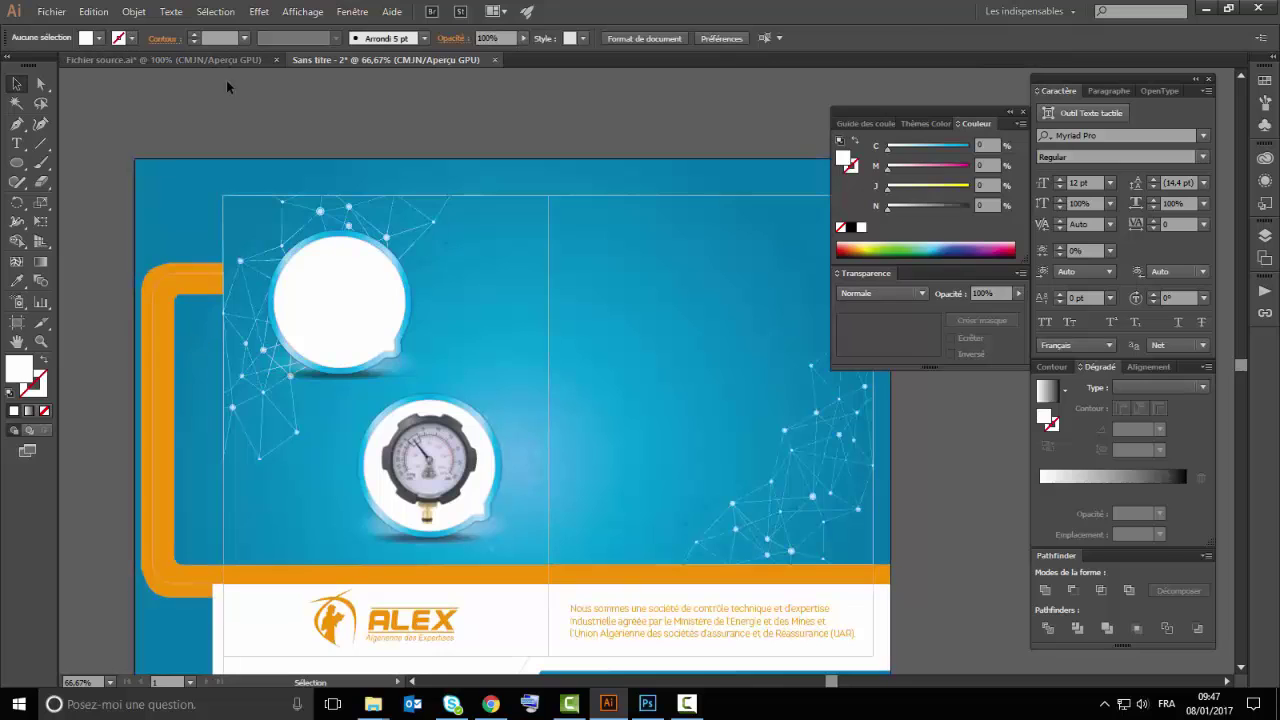
click(380, 260)
drag(405, 235, 398, 242)
click(316, 234)
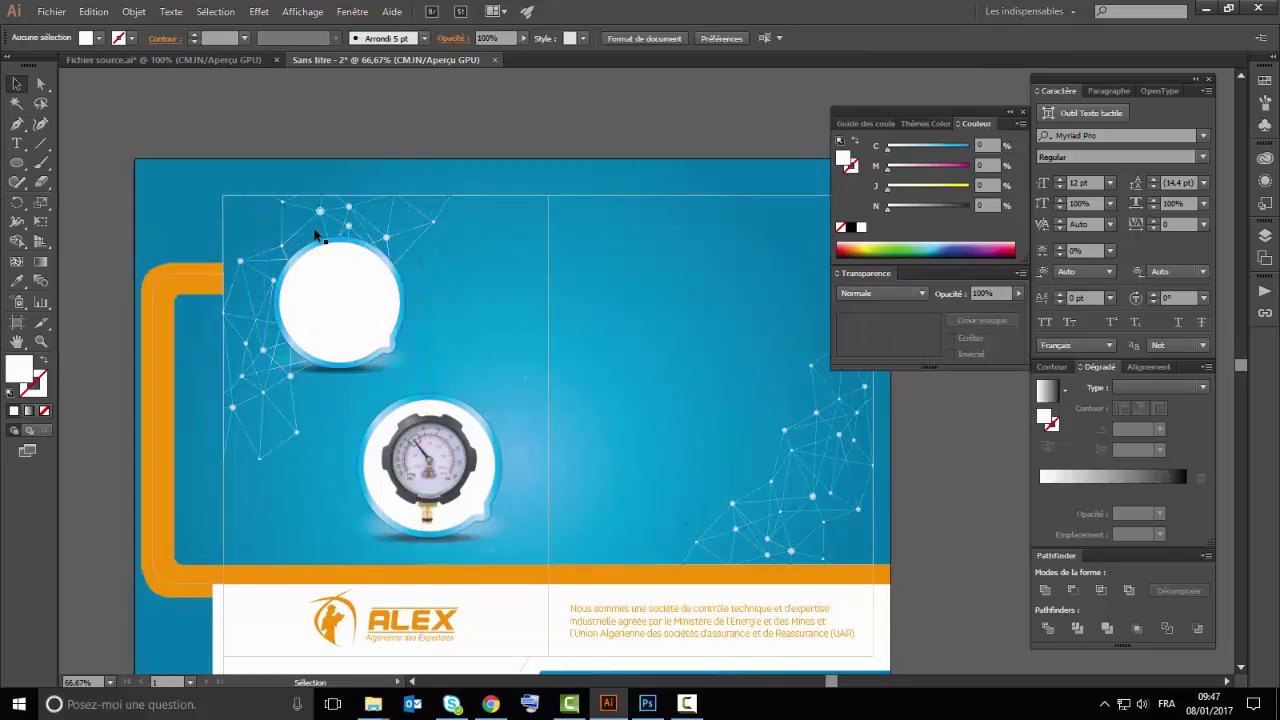
click(371, 305)
scroll(423, 309, up, 4)
scroll(480, 403, down, 2)
scroll(508, 423, down, 1)
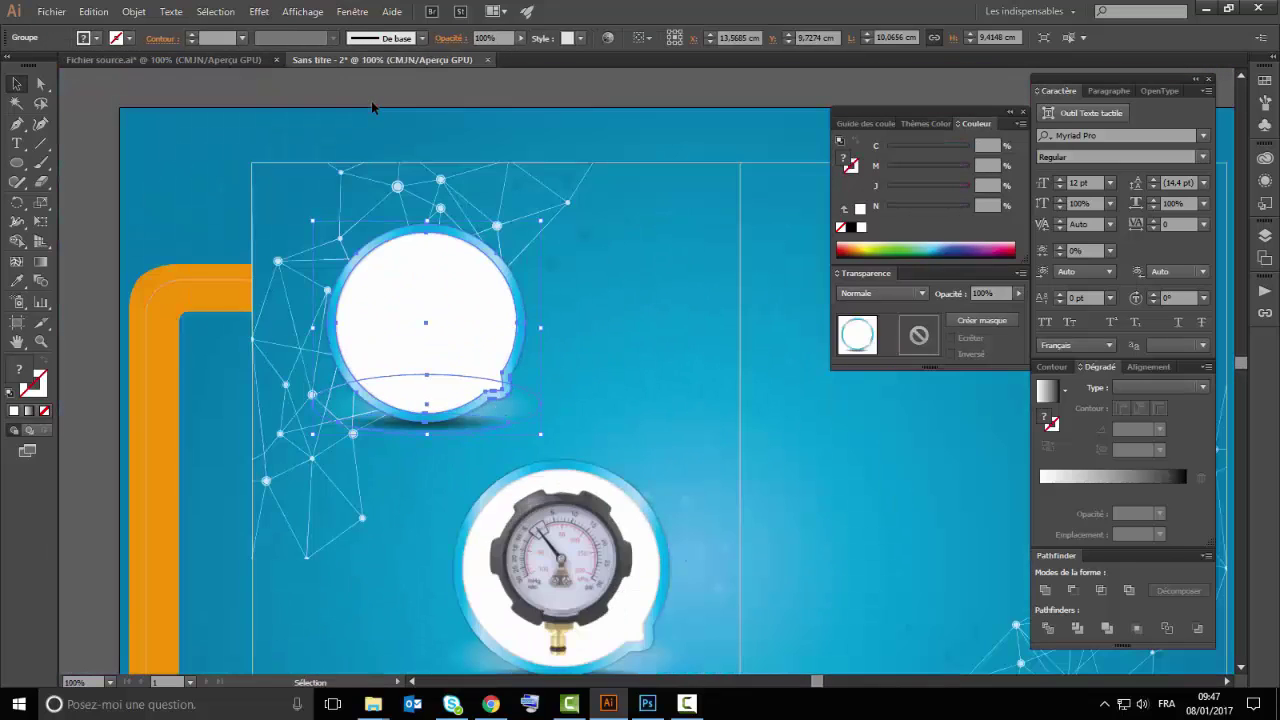
Bring the lab balance photo from the source file and scale it into the upper circle
key(ctrl+Tab)
scroll(432, 270, down, 3)
click(640, 170)
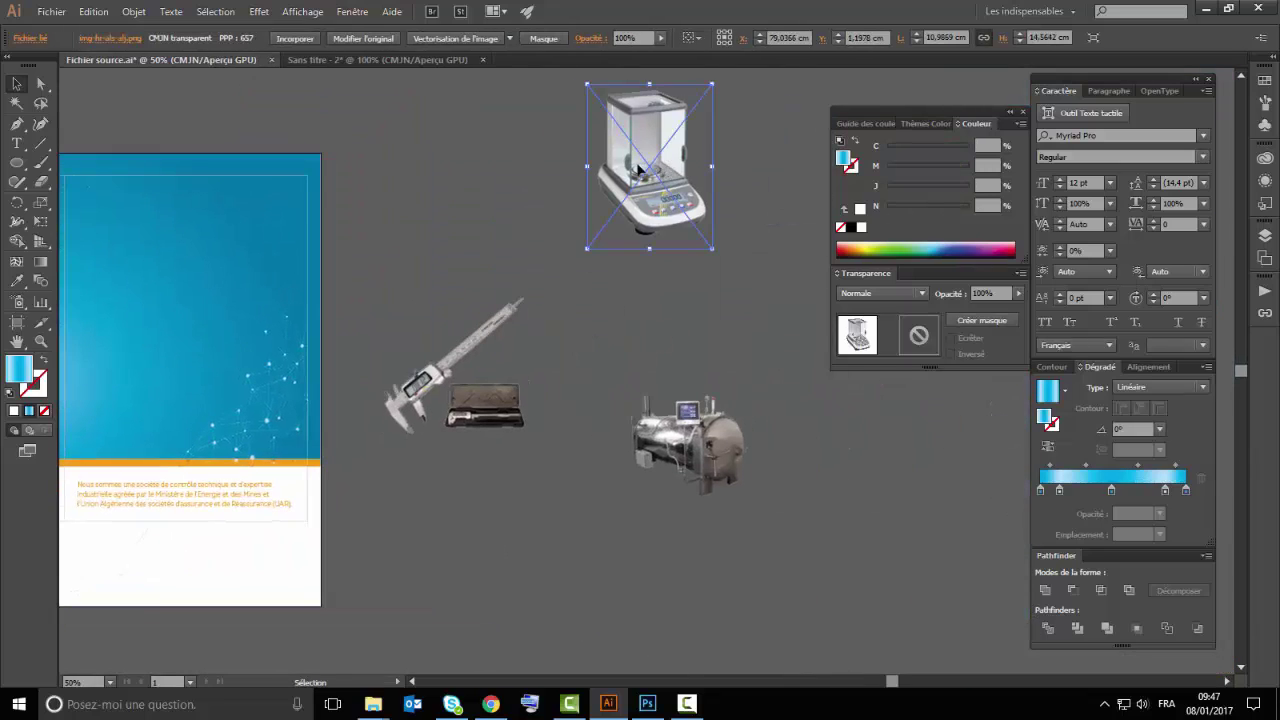
mouse_move(640, 170)
mouse_down()
mouse_move(348, 57)
mouse_move(455, 287)
mouse_up()
mouse_move(549, 127)
mouse_down()
mouse_move(487, 259)
mouse_move(441, 243)
mouse_up()
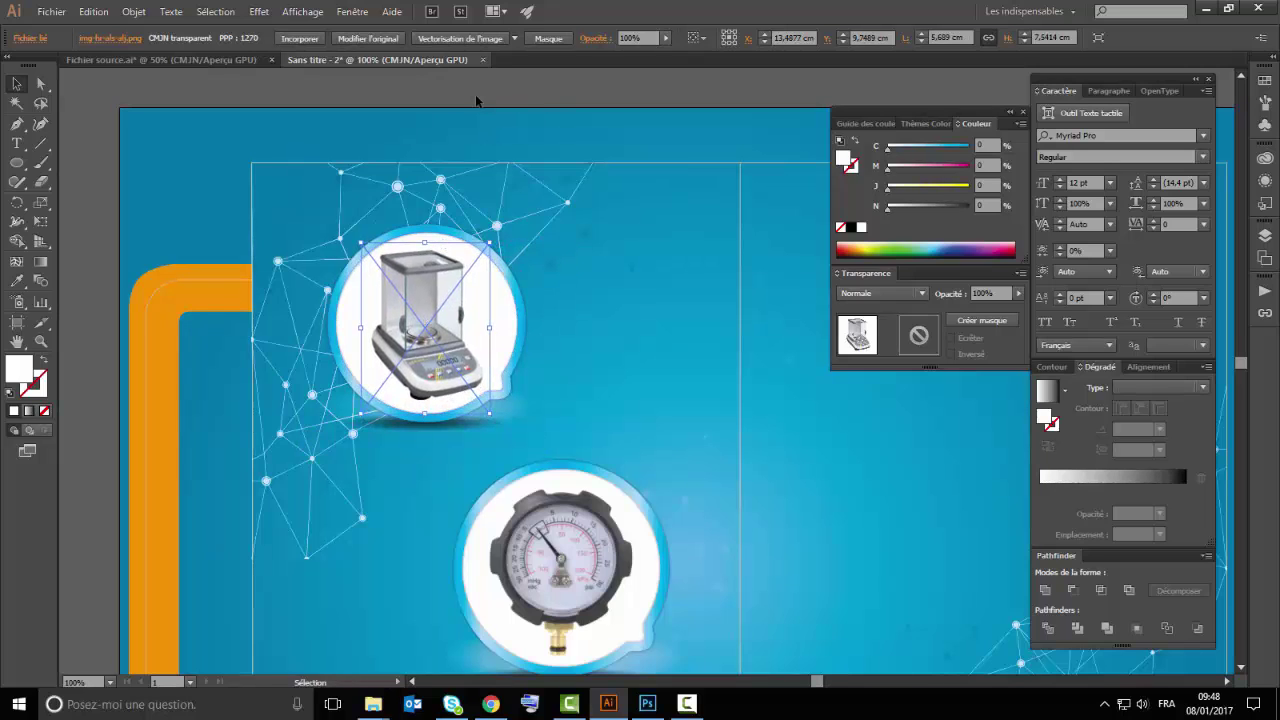
key(ctrl+minus)
Duplicate the circle to the right of the gauge bubble
click(126, 58)
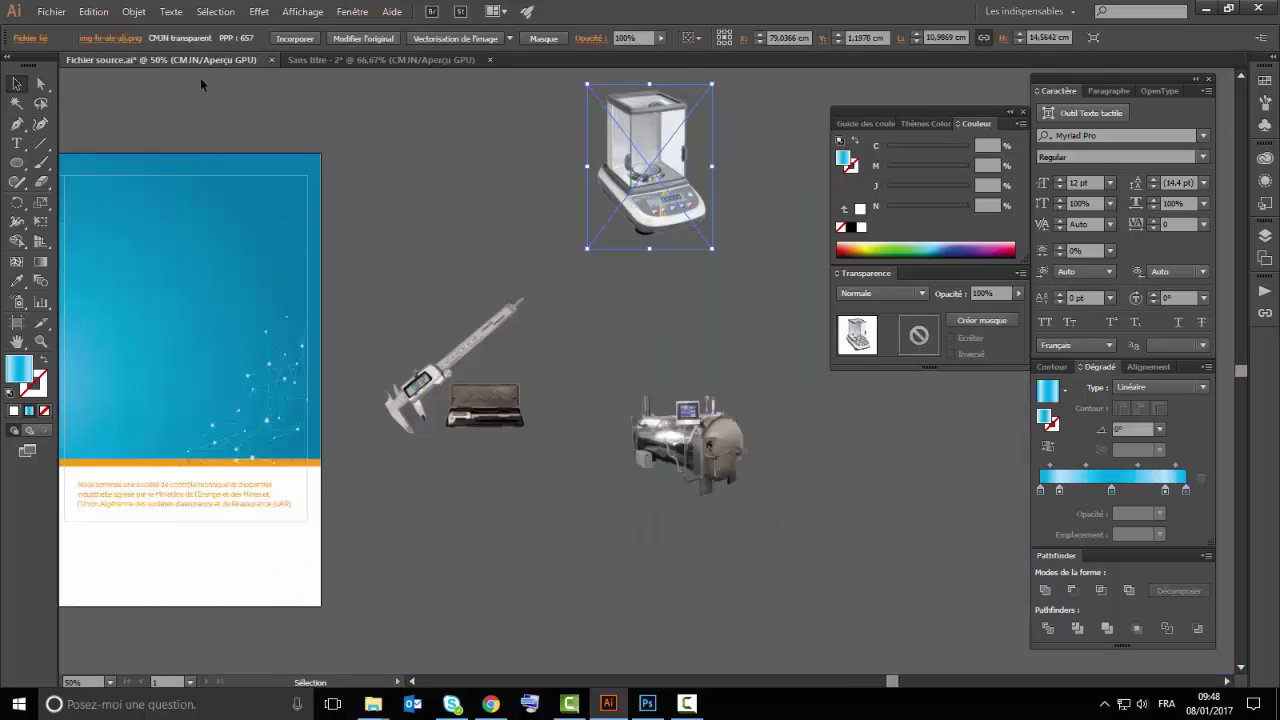
click(380, 59)
drag(360, 430, 544, 435)
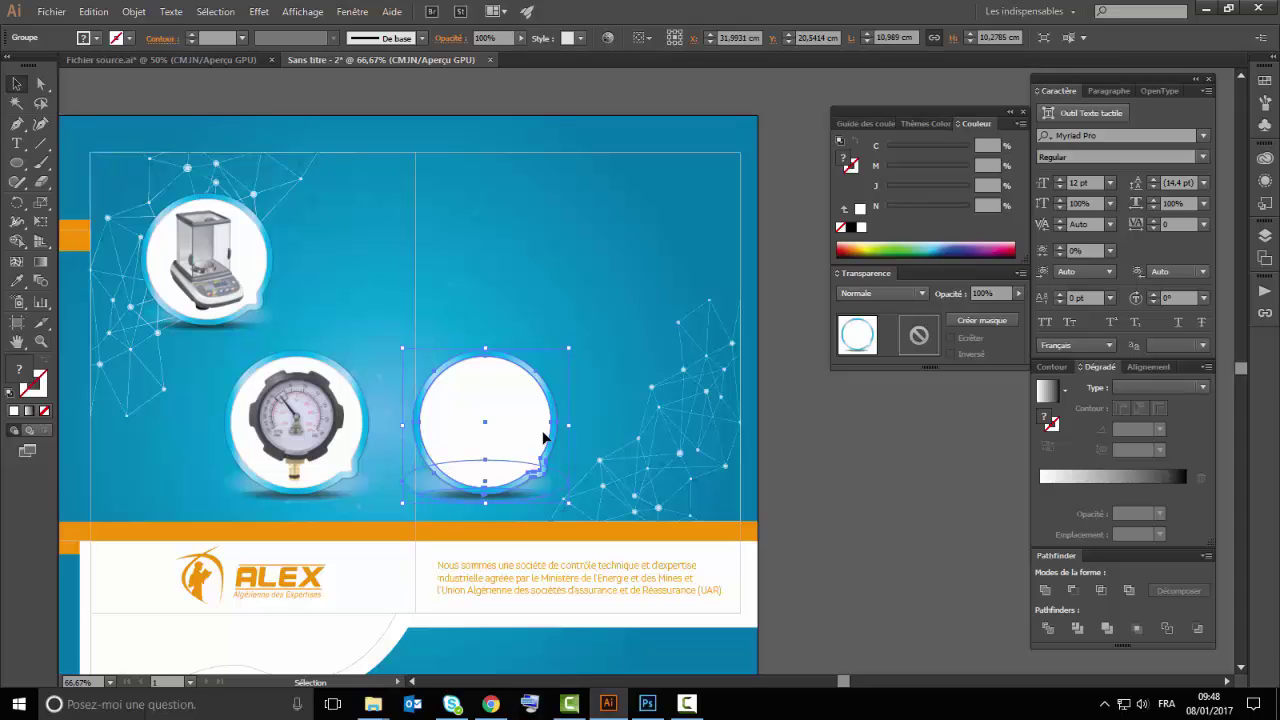
Shrink the new empty circle beside the gauge
key(ctrl+plus)
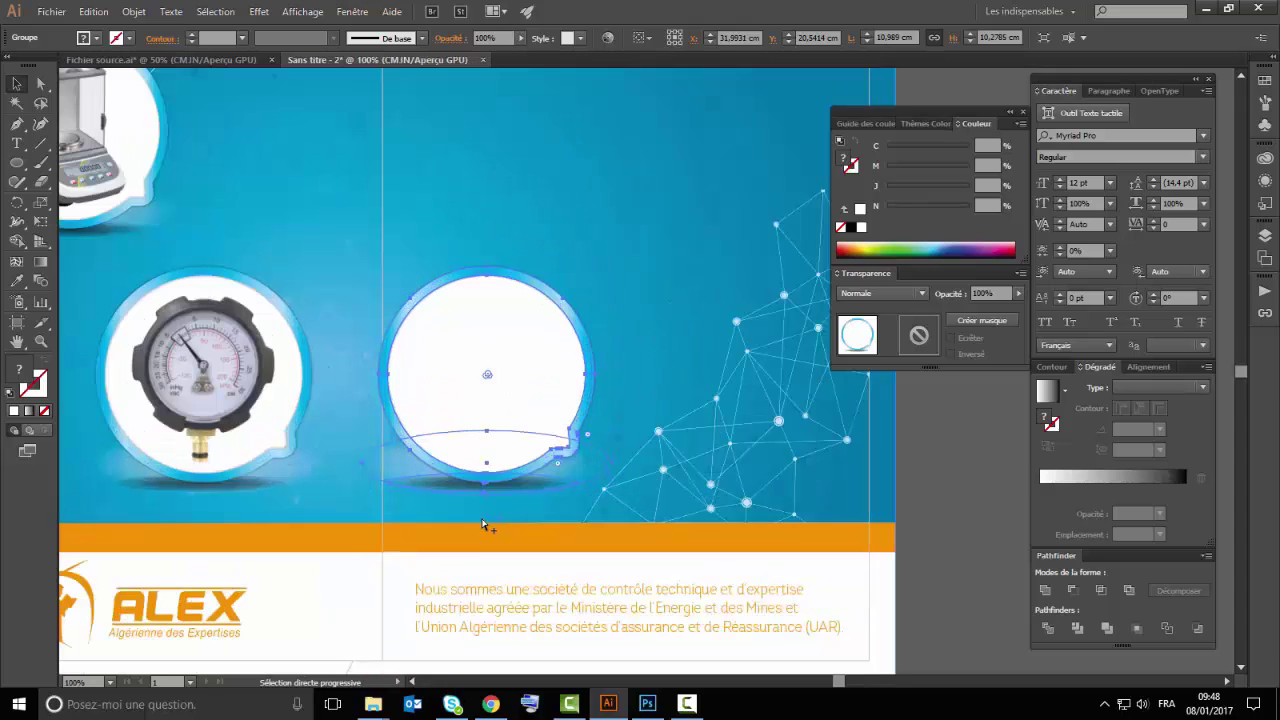
drag(636, 271, 580, 363)
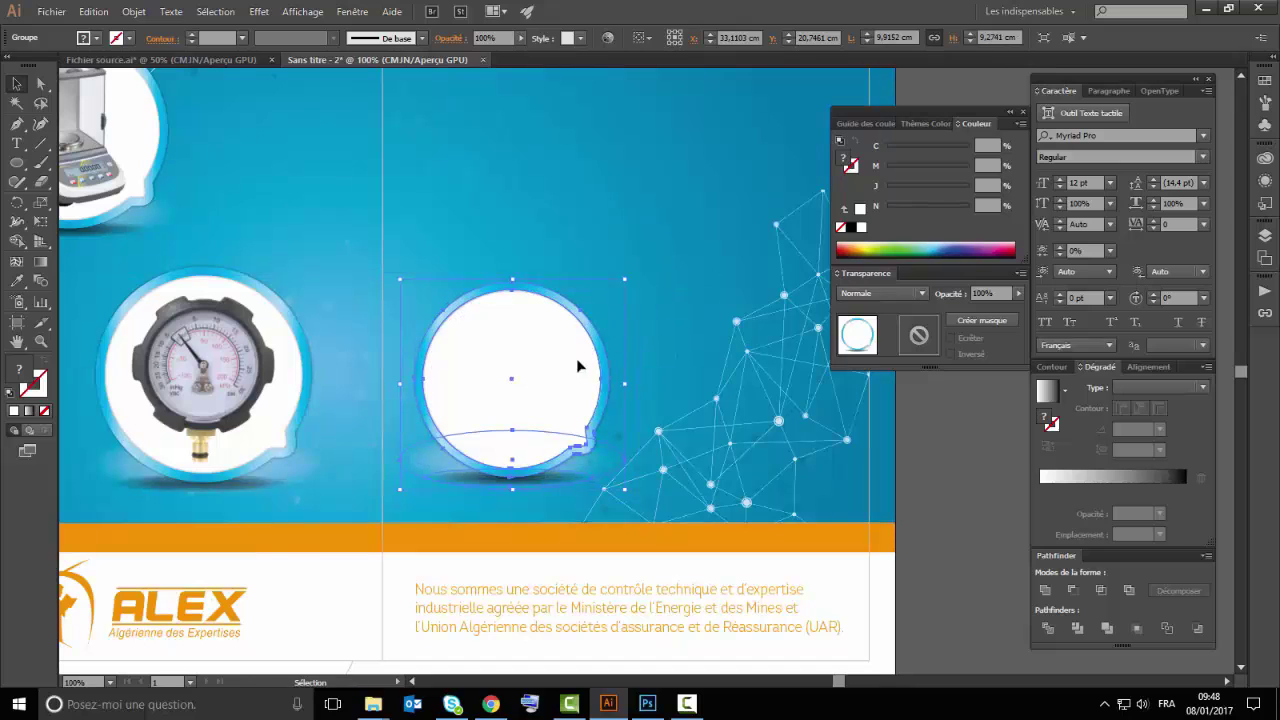
click(908, 428)
drag(673, 348, 594, 399)
Bring the autoclave photo from the source file and scale it into the new circle
click(160, 60)
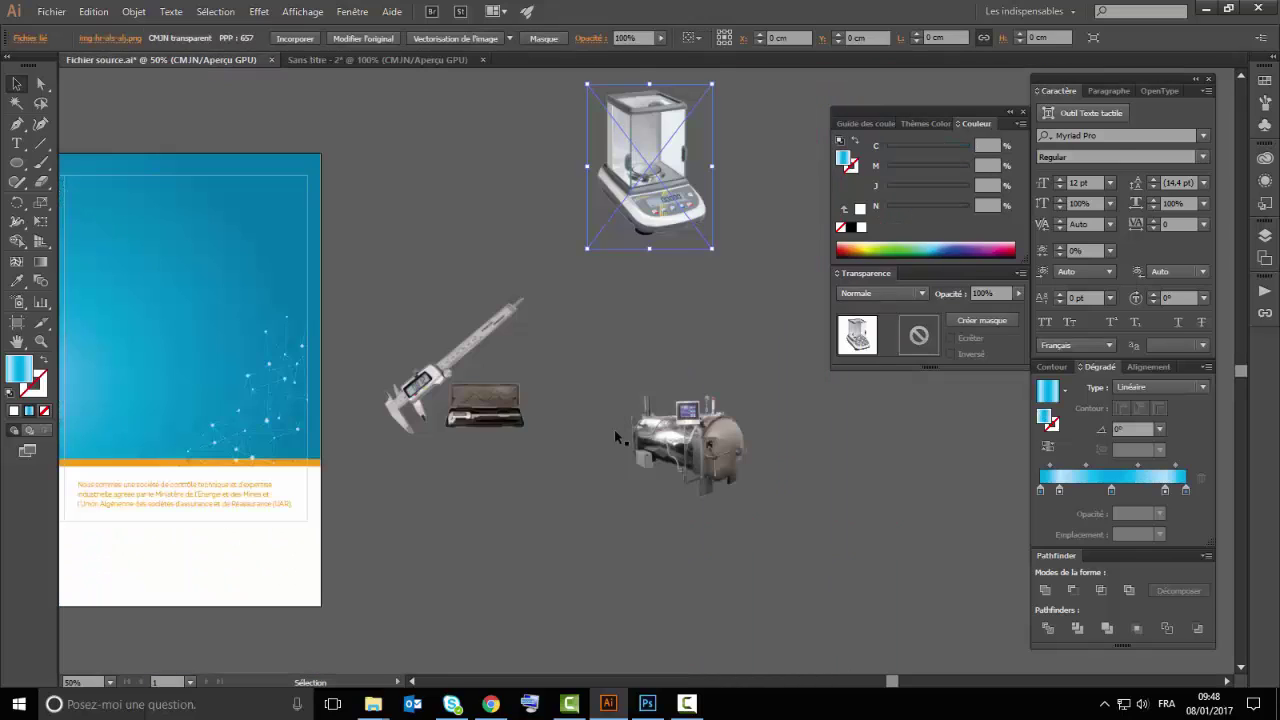
drag(680, 440, 463, 442)
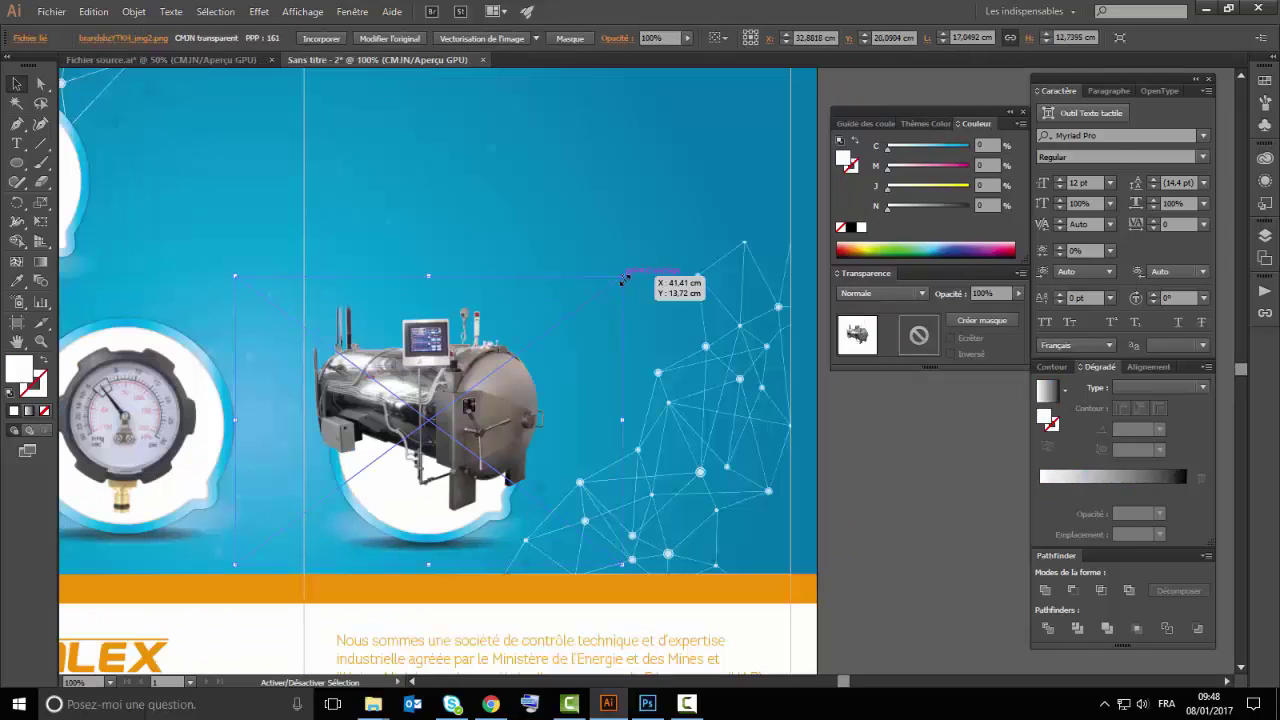
drag(622, 281, 514, 366)
key(ctrl+plus)
key(ctrl+plus)
key(ctrl+plus)
drag(713, 252, 734, 187)
Widen the autoclave photo to about 10.6 cm so it fills more of its bubble
key(ctrl+1)
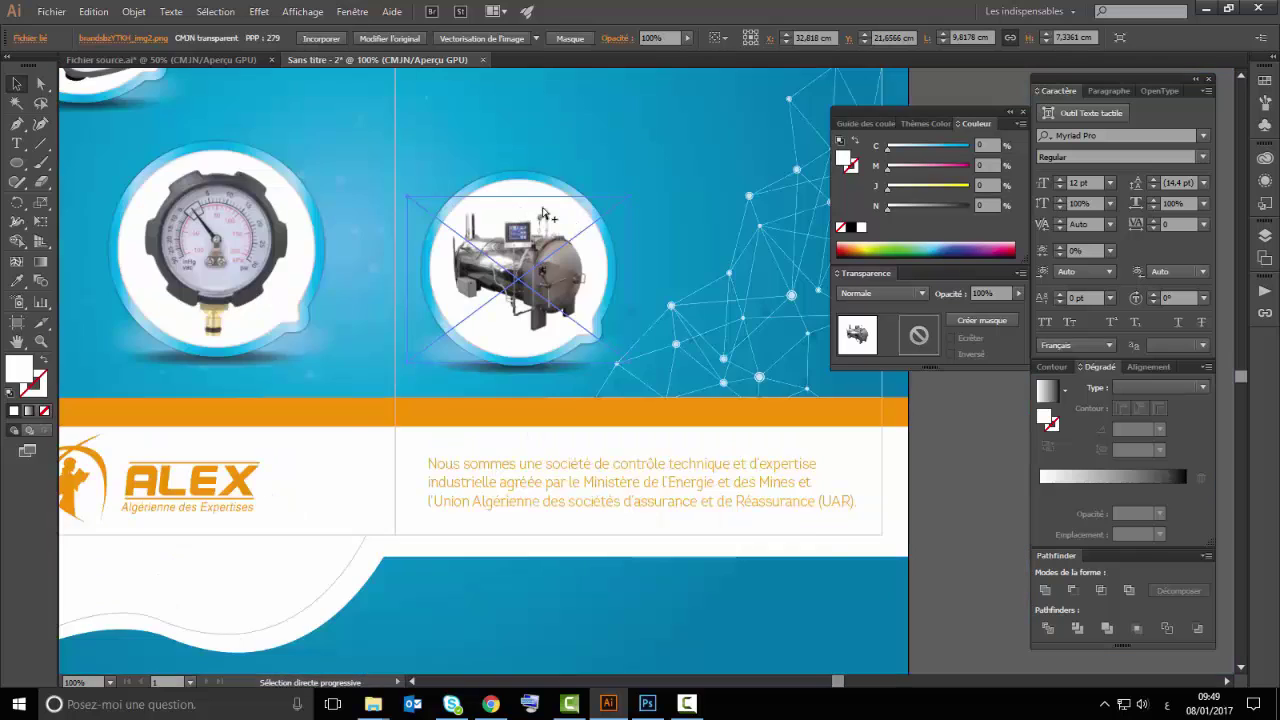
scroll(535, 283, up, 1)
scroll(535, 283, up, 2)
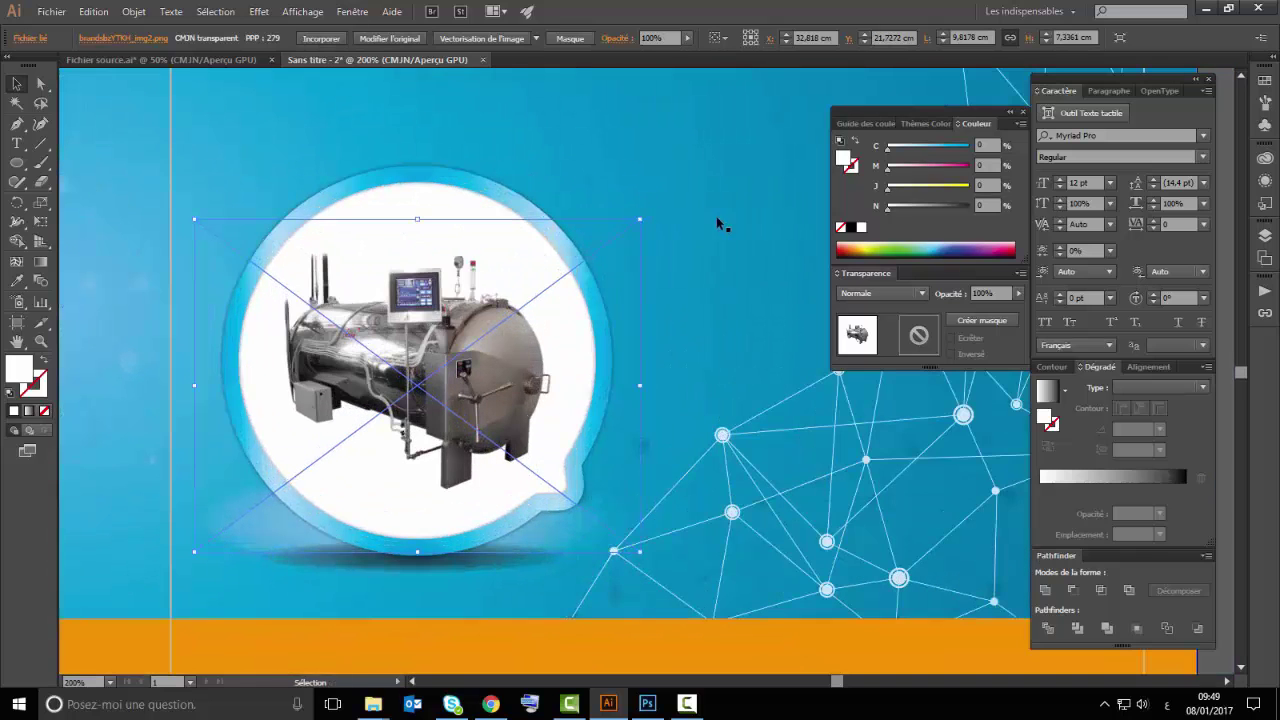
drag(638, 215, 644, 214)
scroll(631, 265, down, 4)
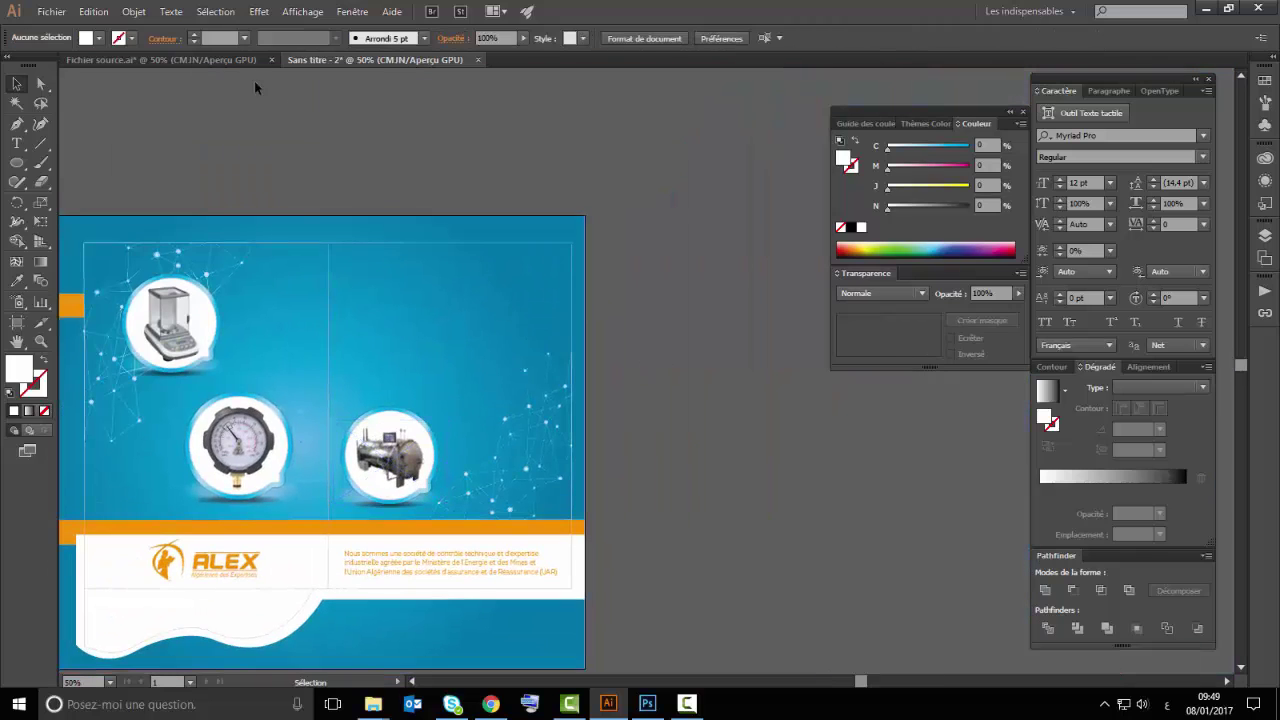
scroll(375, 413, up, 1)
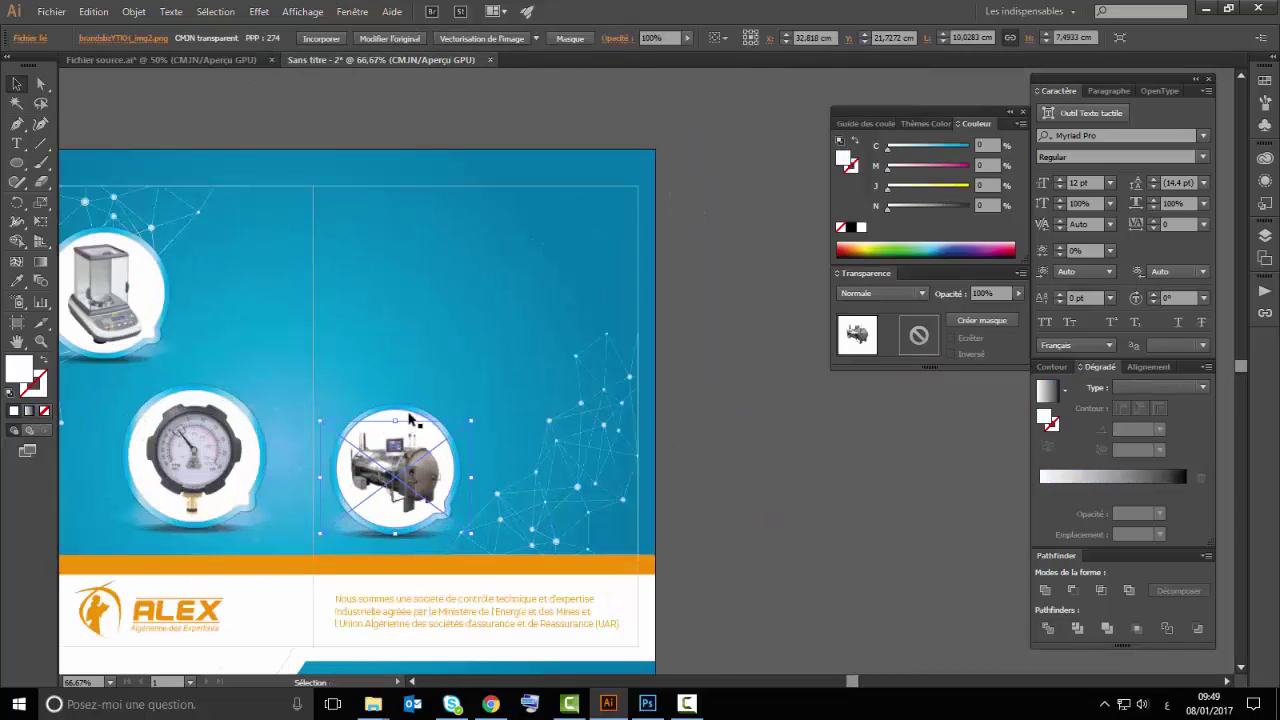
Duplicate the autoclave's white bubble above it and enlarge it into a fourth bubble
click(410, 415)
mouse_move(410, 415)
mouse_down()
mouse_move(531, 249)
mouse_move(574, 231)
mouse_up()
drag(515, 318, 520, 294)
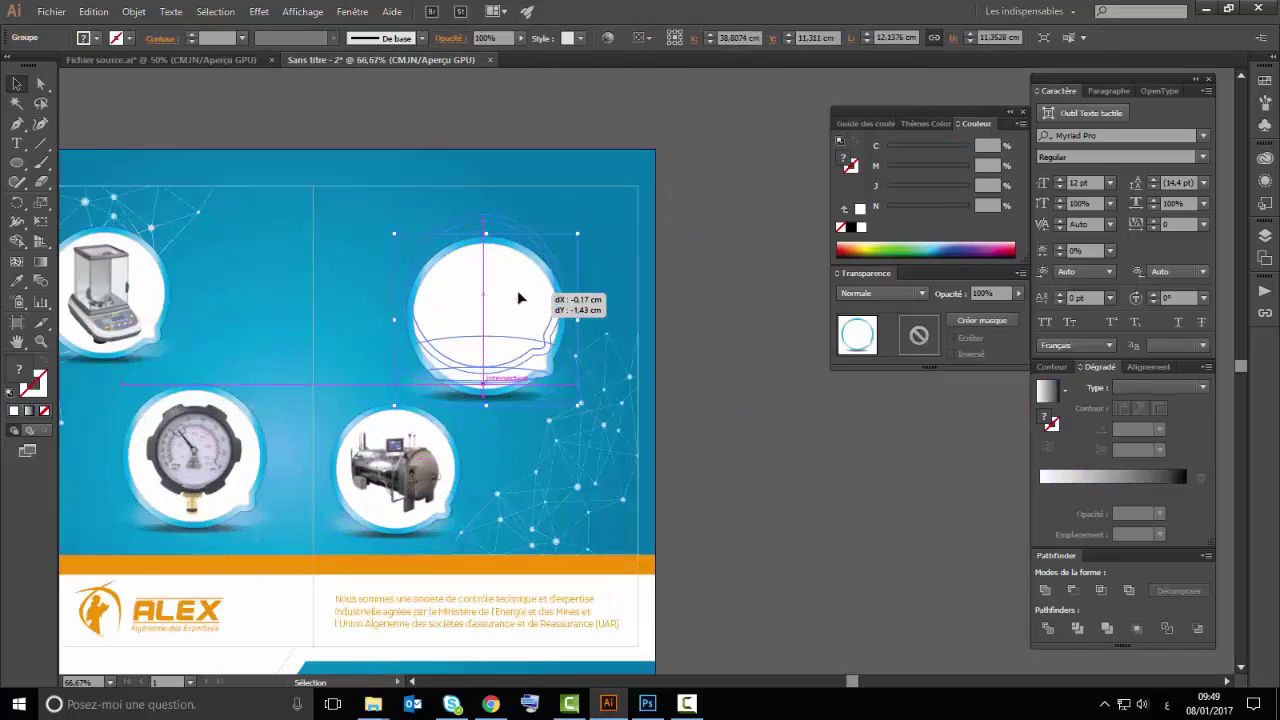
click(698, 285)
Bring the caliper photo from Fichier source.ai into the new bubble and size it to fit
click(160, 59)
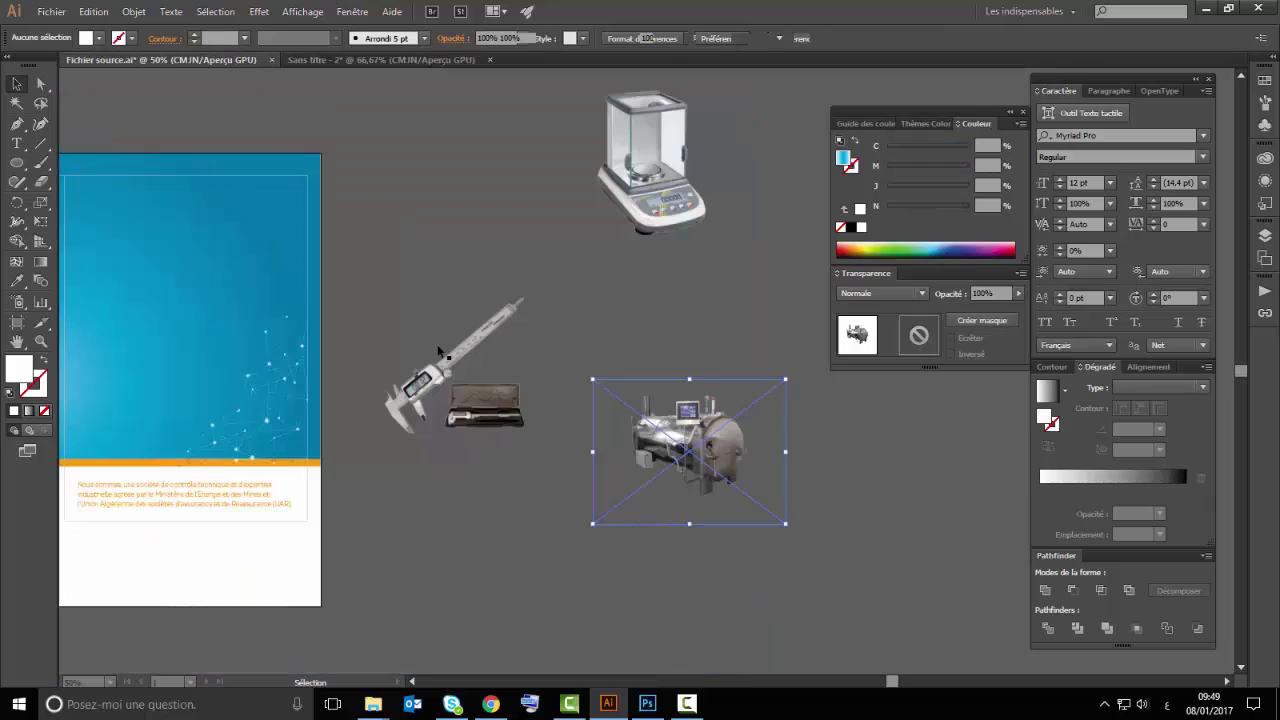
mouse_move(457, 370)
mouse_down()
mouse_move(399, 59)
mouse_move(600, 250)
mouse_up()
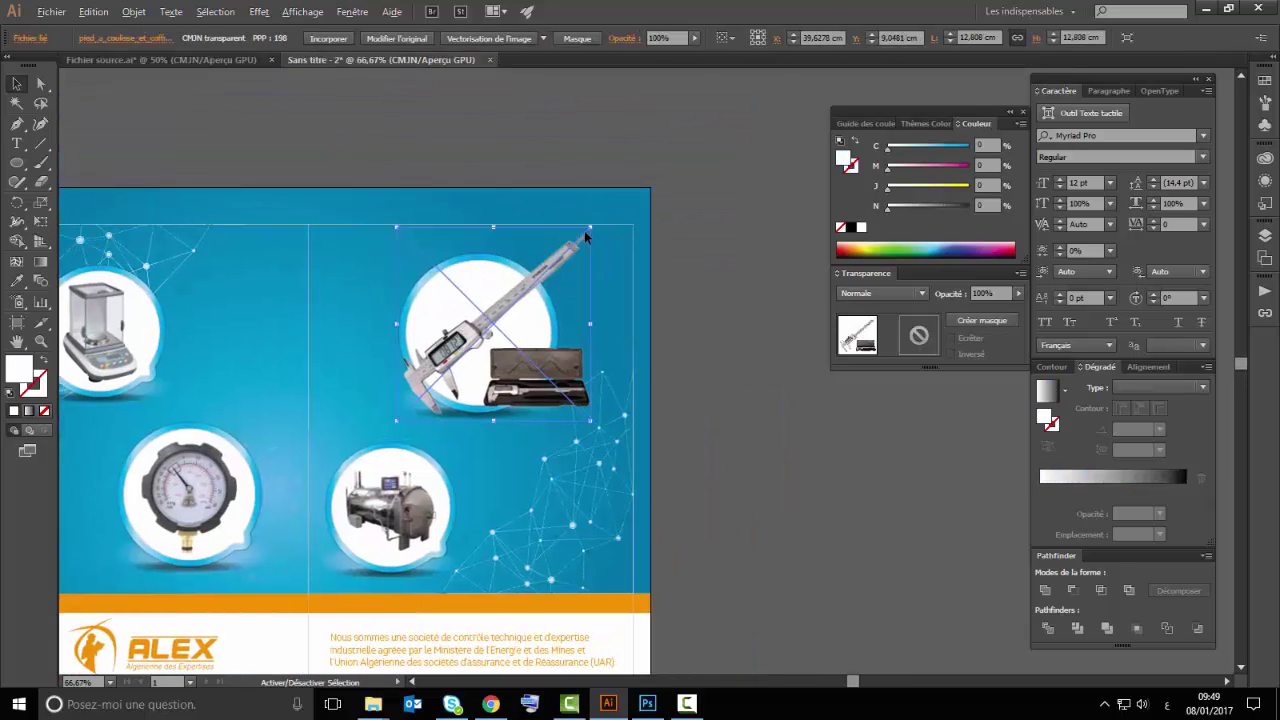
scroll(478, 305, up, 3)
drag(364, 467, 288, 510)
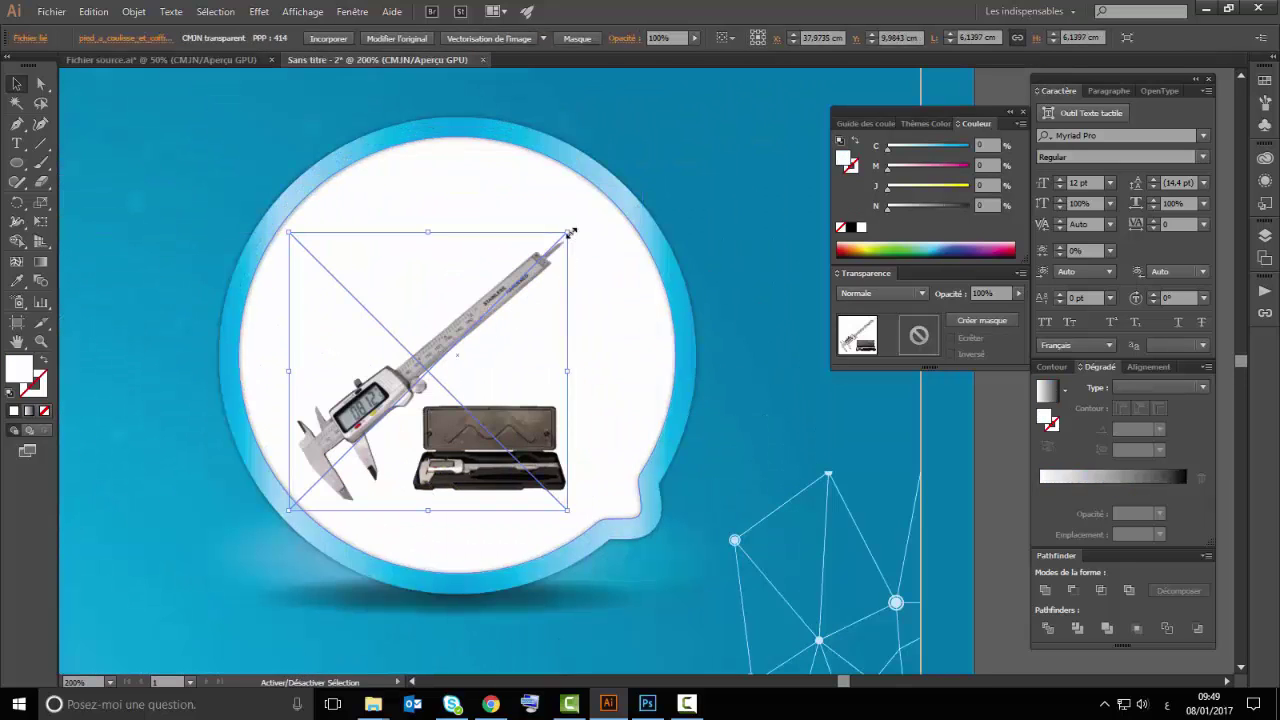
drag(563, 242, 551, 258)
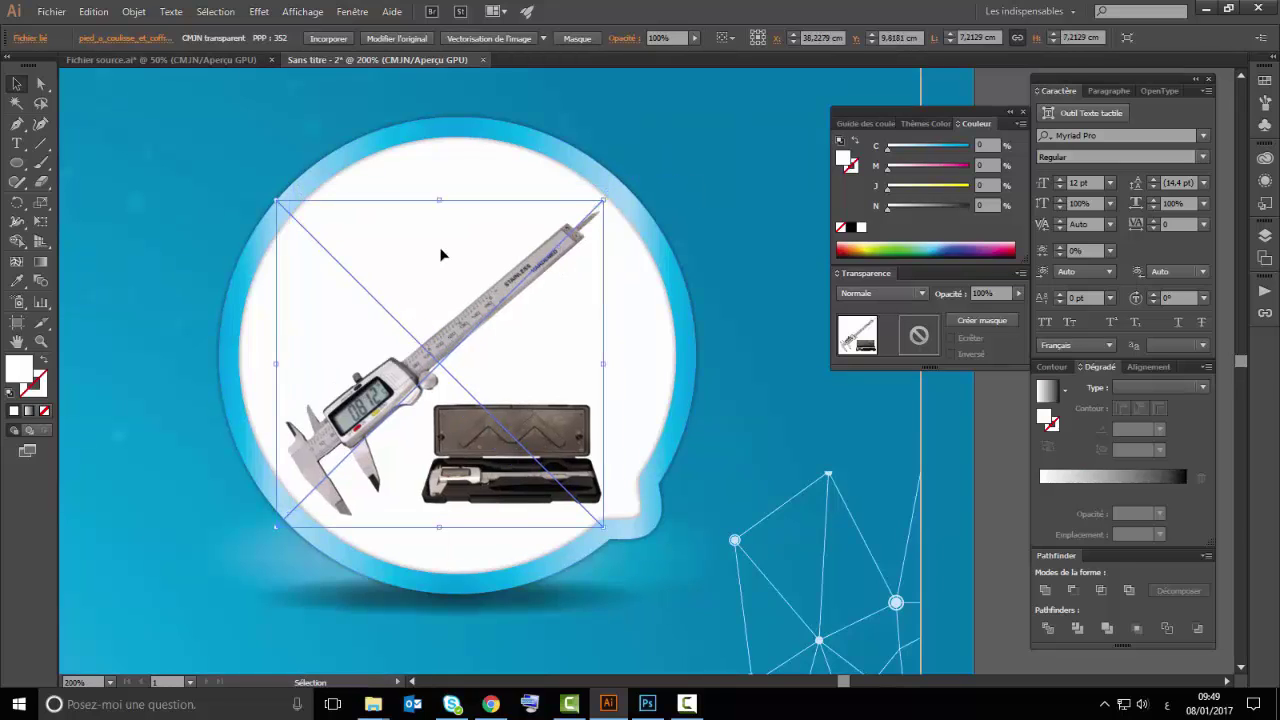
Zoom out and re-centre to review the caliper bubble on the whole artboard
key(ctrl+minus)
key(ctrl+minus)
key(ctrl+minus)
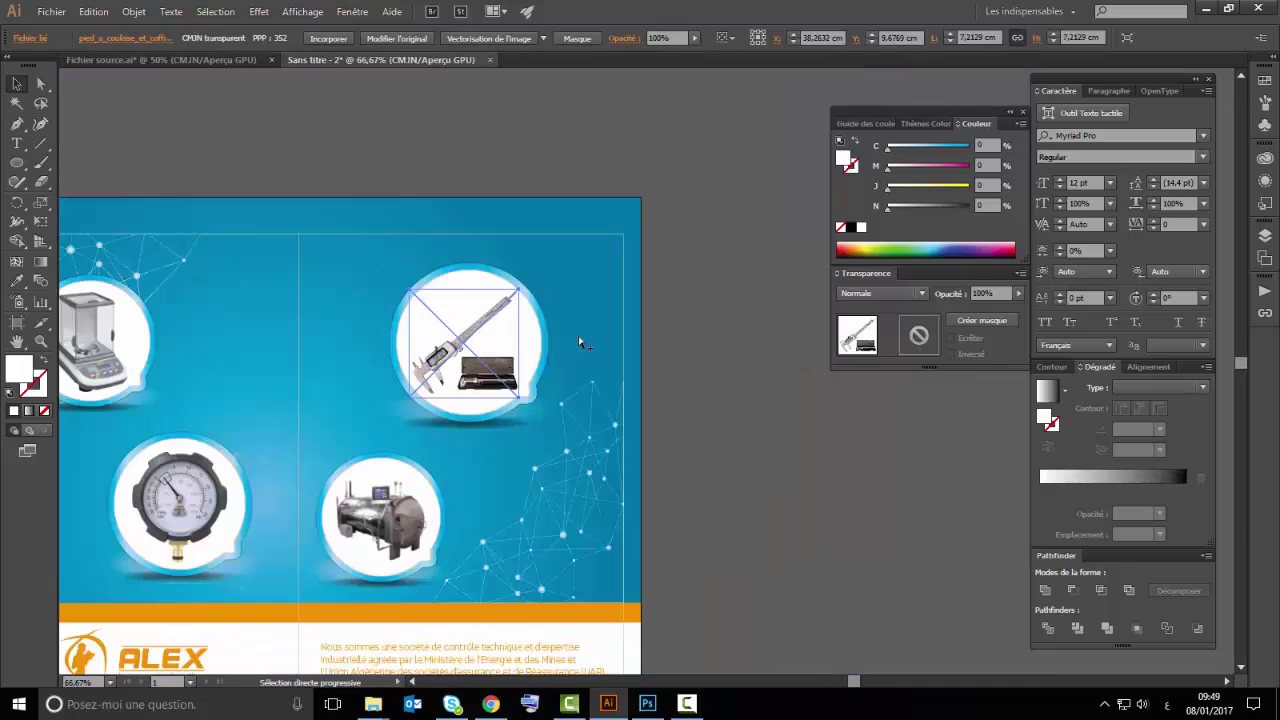
key(ctrl+shift+a)
key(ctrl+minus)
scroll(544, 253, up, 2)
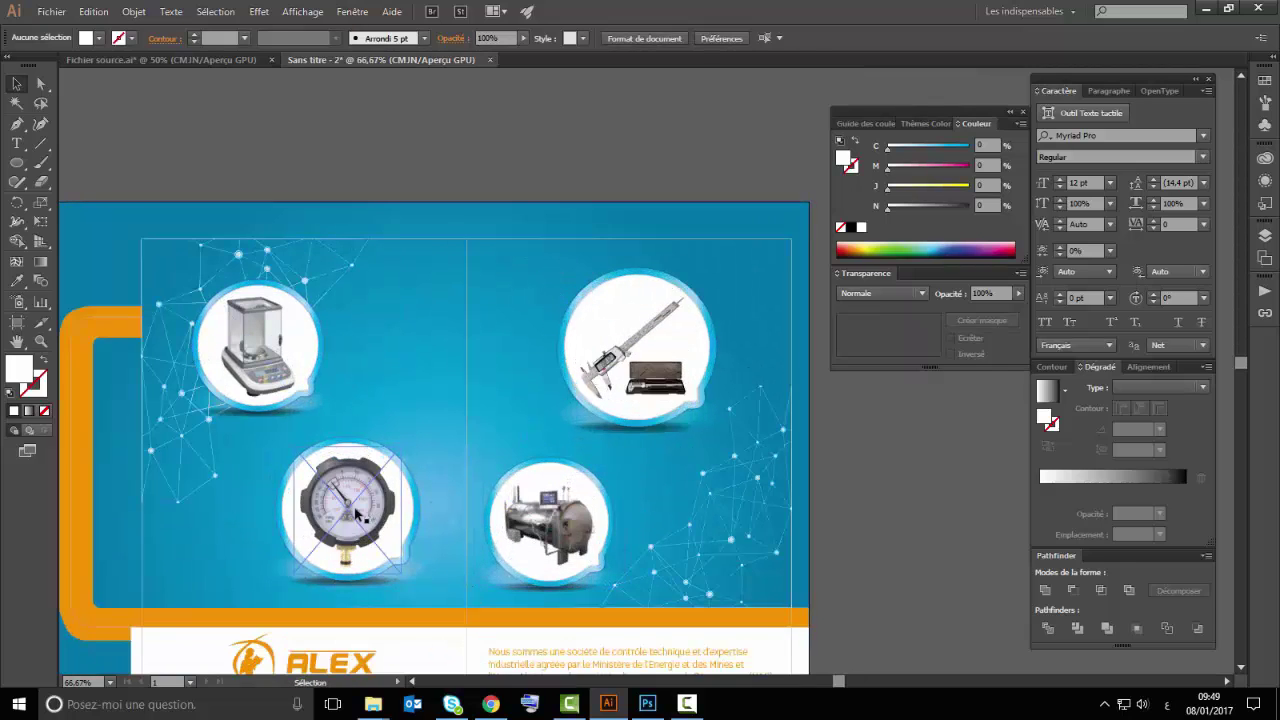
scroll(377, 581, up, 1)
scroll(543, 429, down, 3)
scroll(517, 258, up, 1)
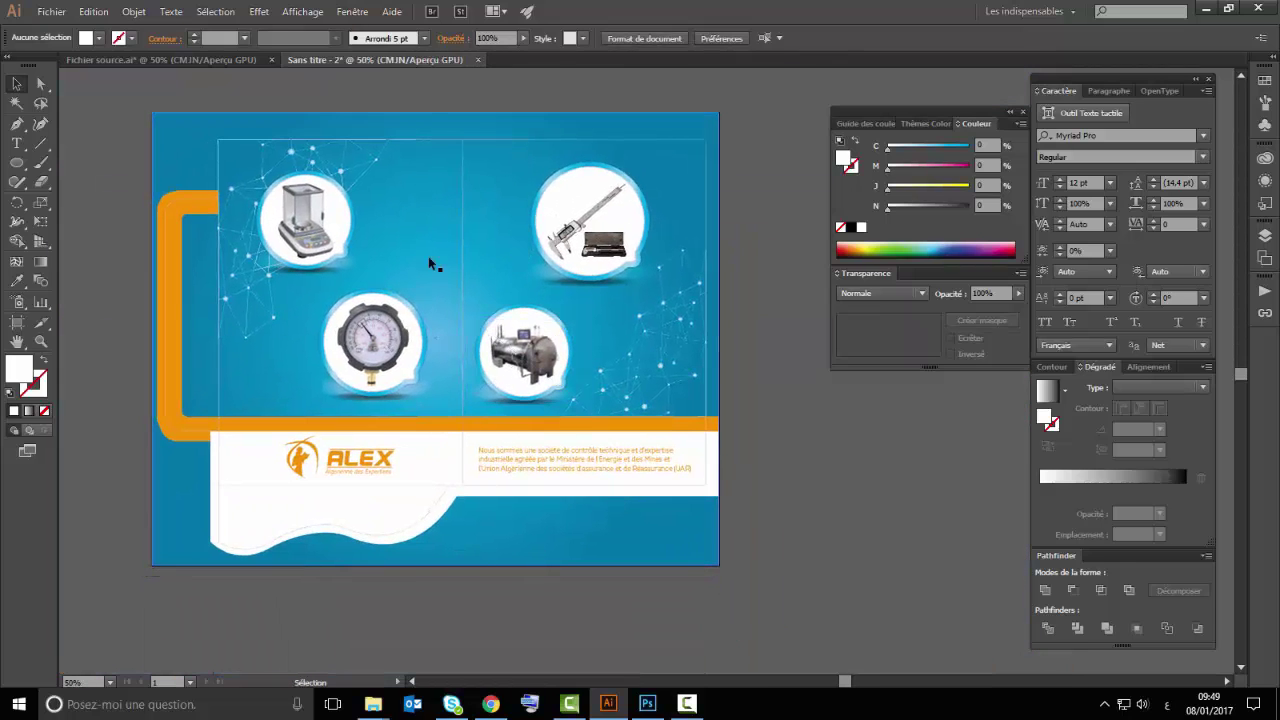
drag(568, 215, 587, 268)
Add a light-blue C 55 M 11.76 stop near 31% to the background gradient and shift its midpoint right
click(243, 60)
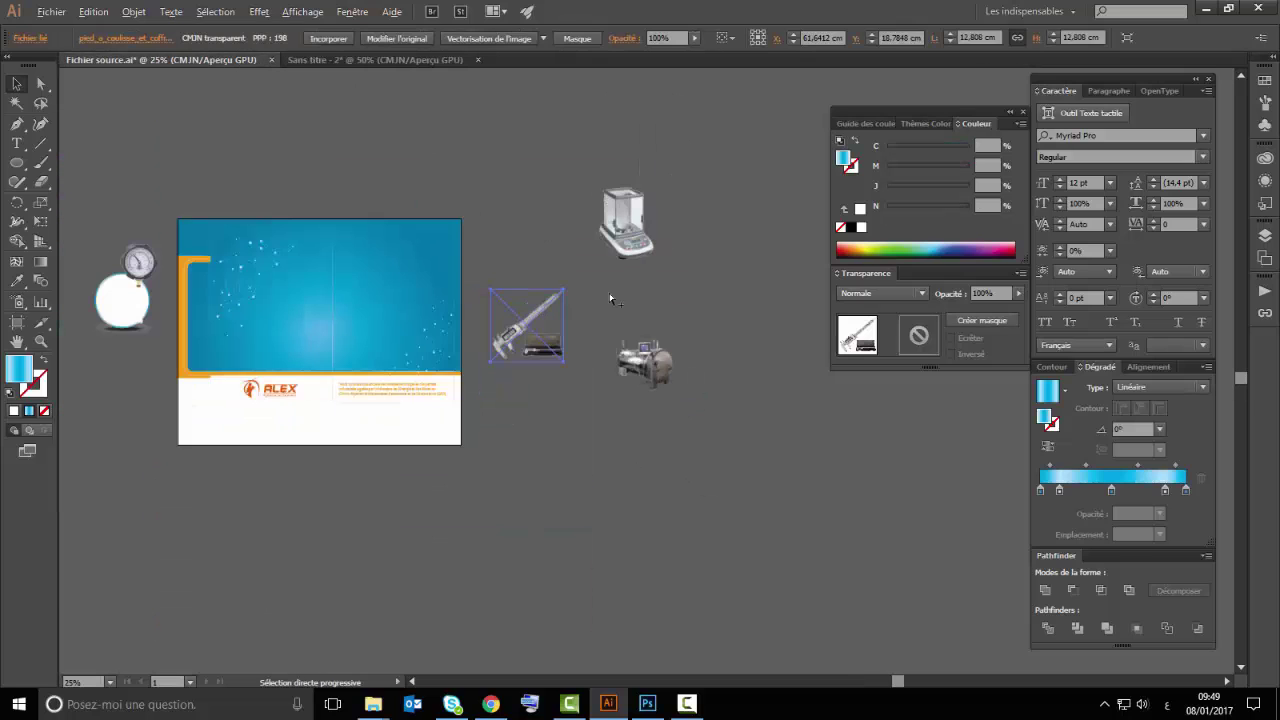
click(325, 60)
click(557, 180)
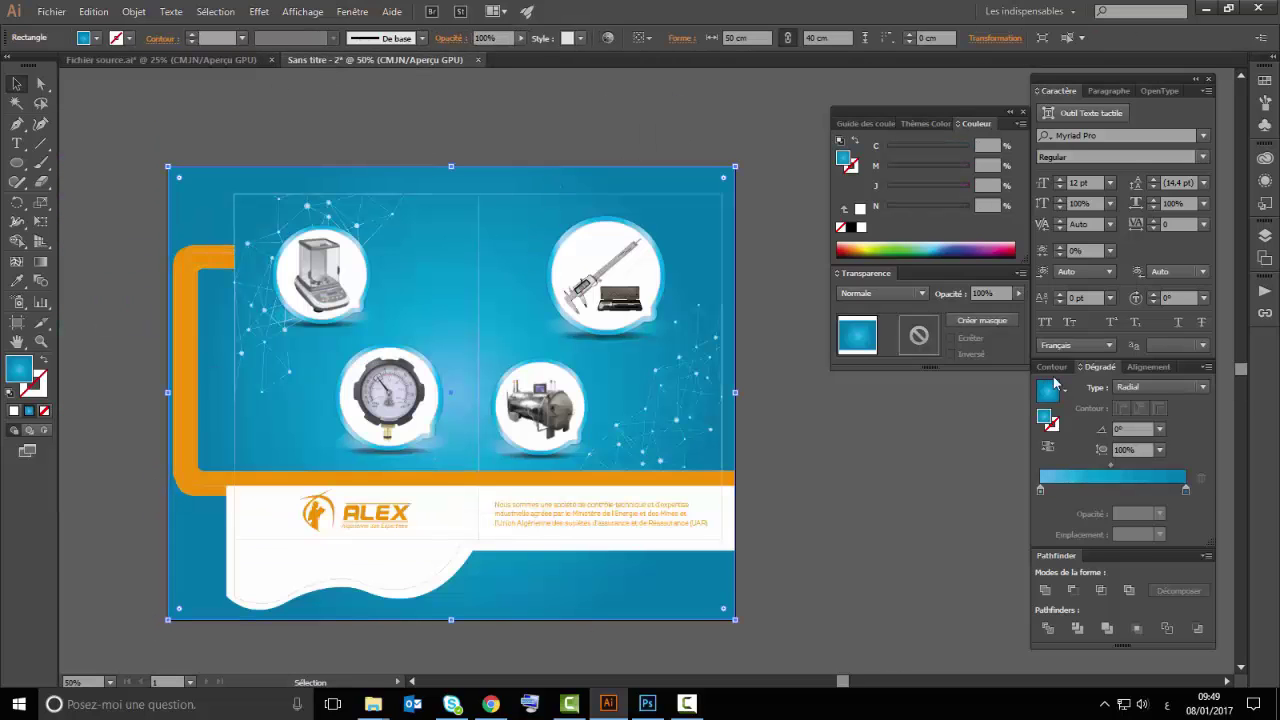
drag(1110, 466, 1123, 472)
click(1070, 494)
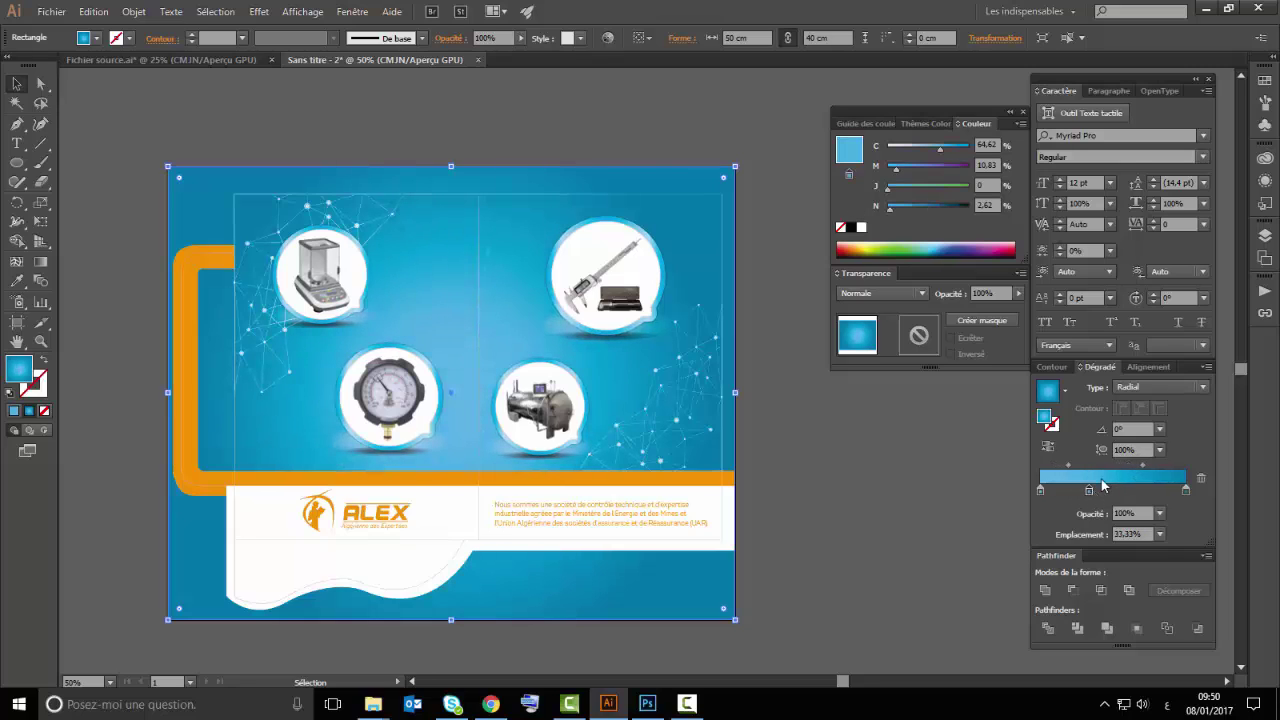
mouse_move(1143, 468)
mouse_down()
mouse_move(1168, 470)
mouse_move(1132, 470)
mouse_up()
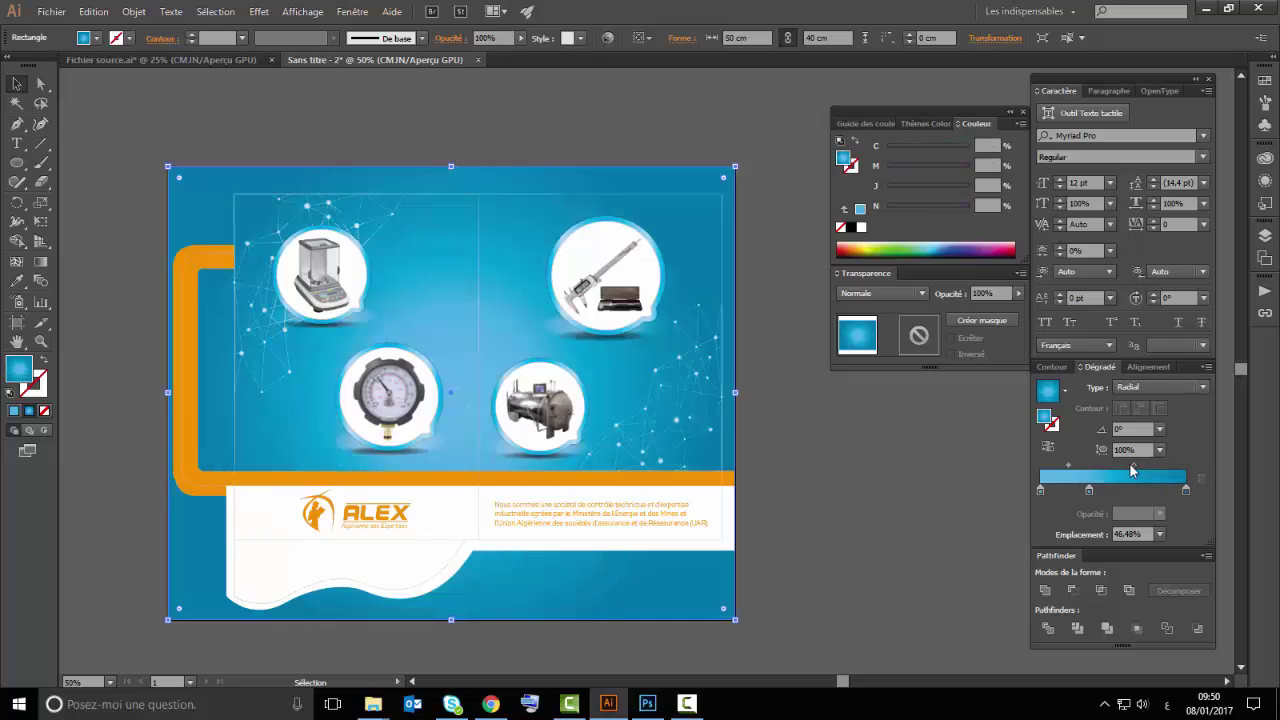
click(1089, 492)
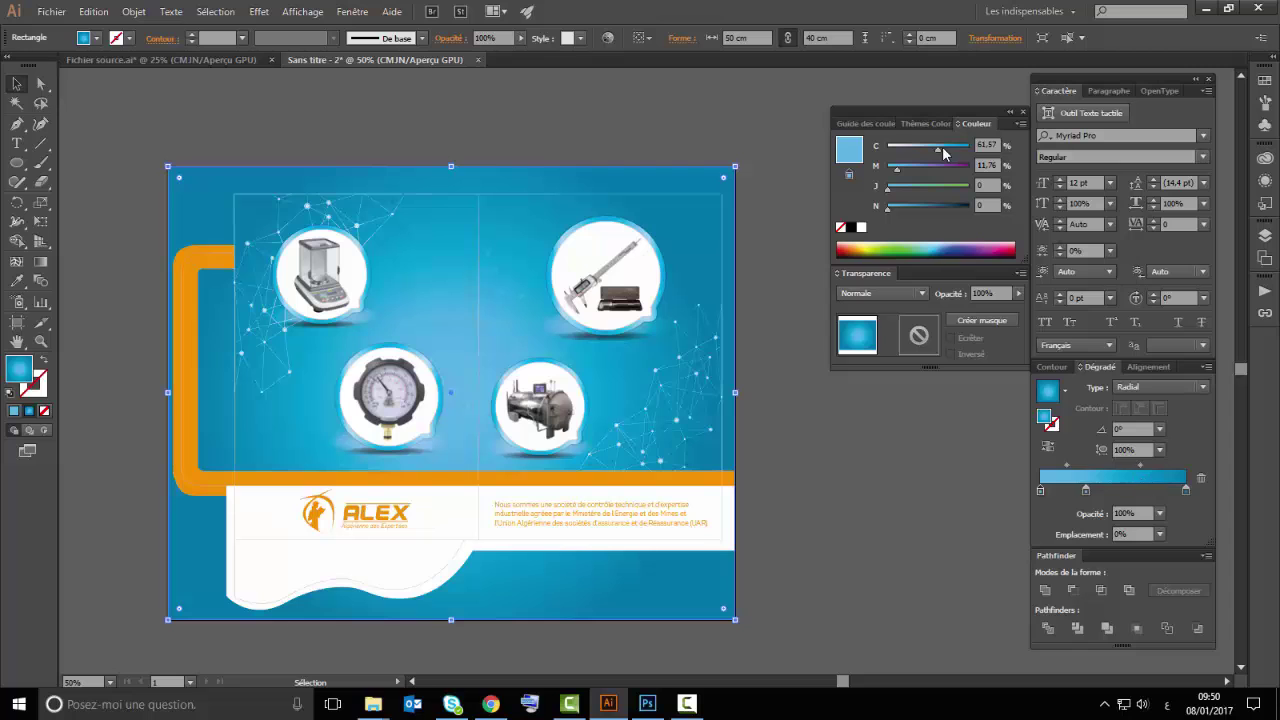
key(ctrl+shift+a)
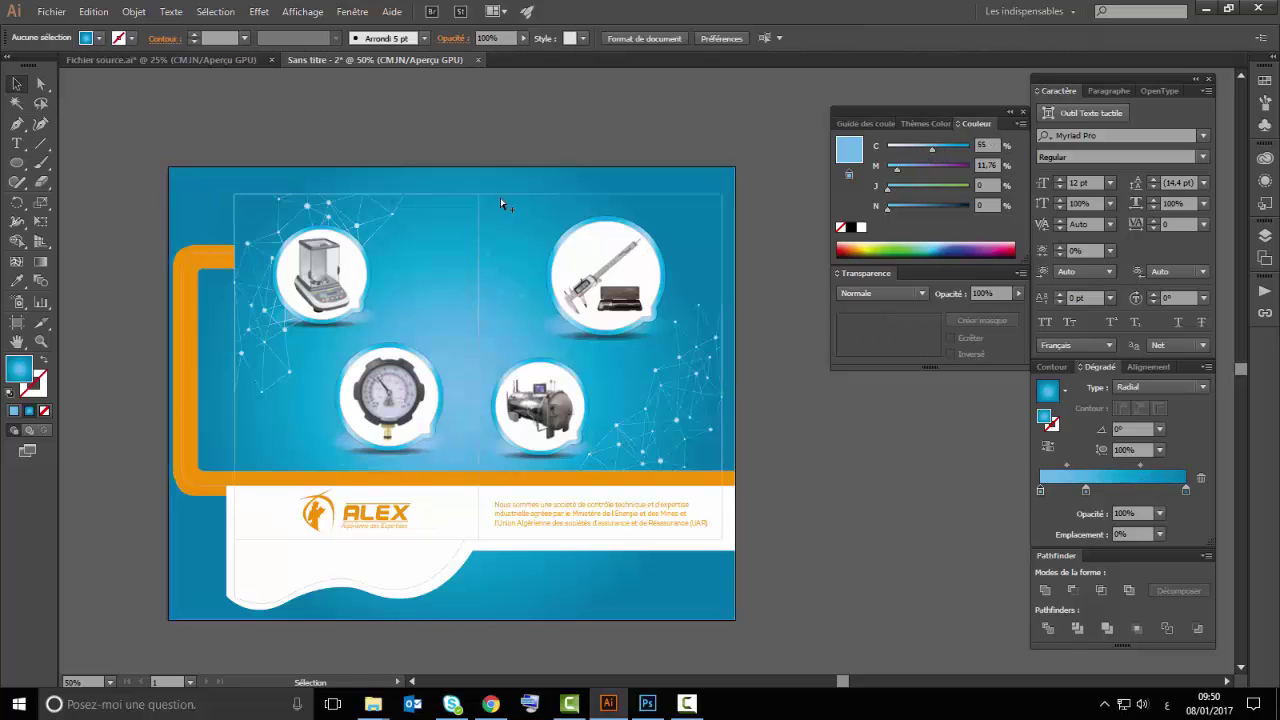
scroll(474, 277, down, 2)
scroll(451, 349, up, 3)
scroll(447, 340, down, 3)
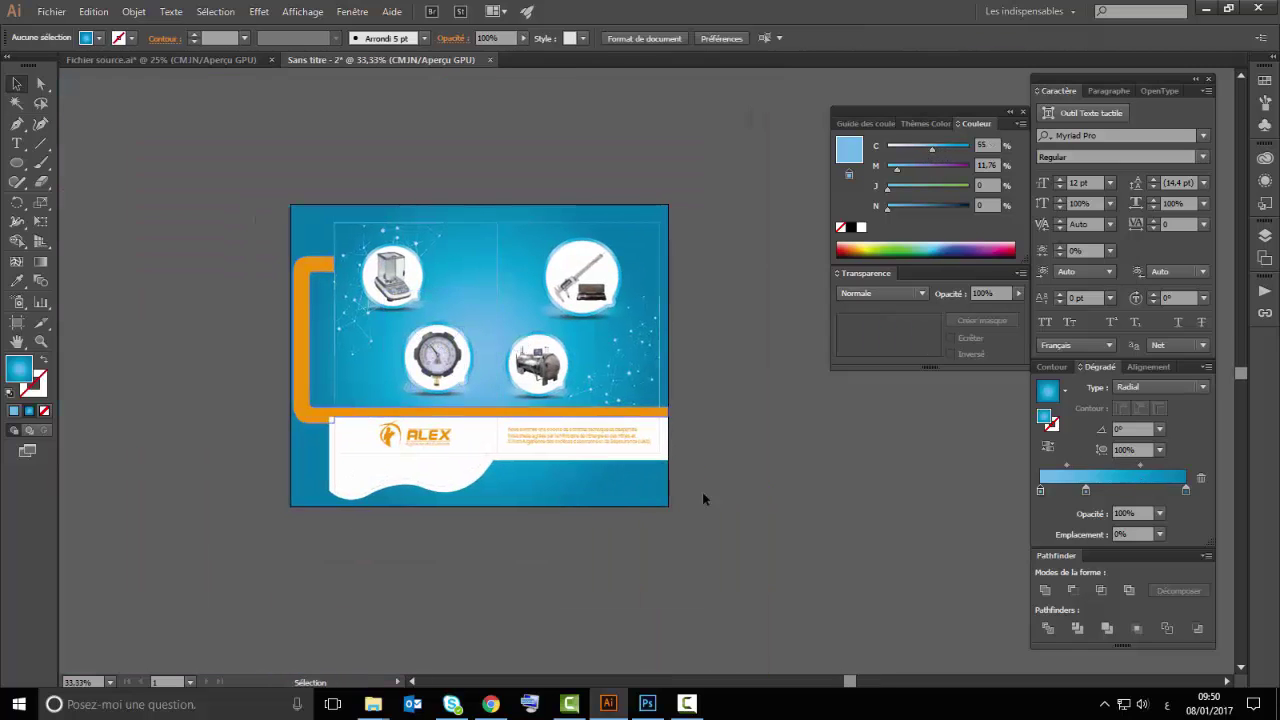
Select the company description text below the ALEX logo
scroll(523, 471, up, 1)
scroll(528, 491, up, 1)
scroll(378, 494, up, 1)
click(378, 494)
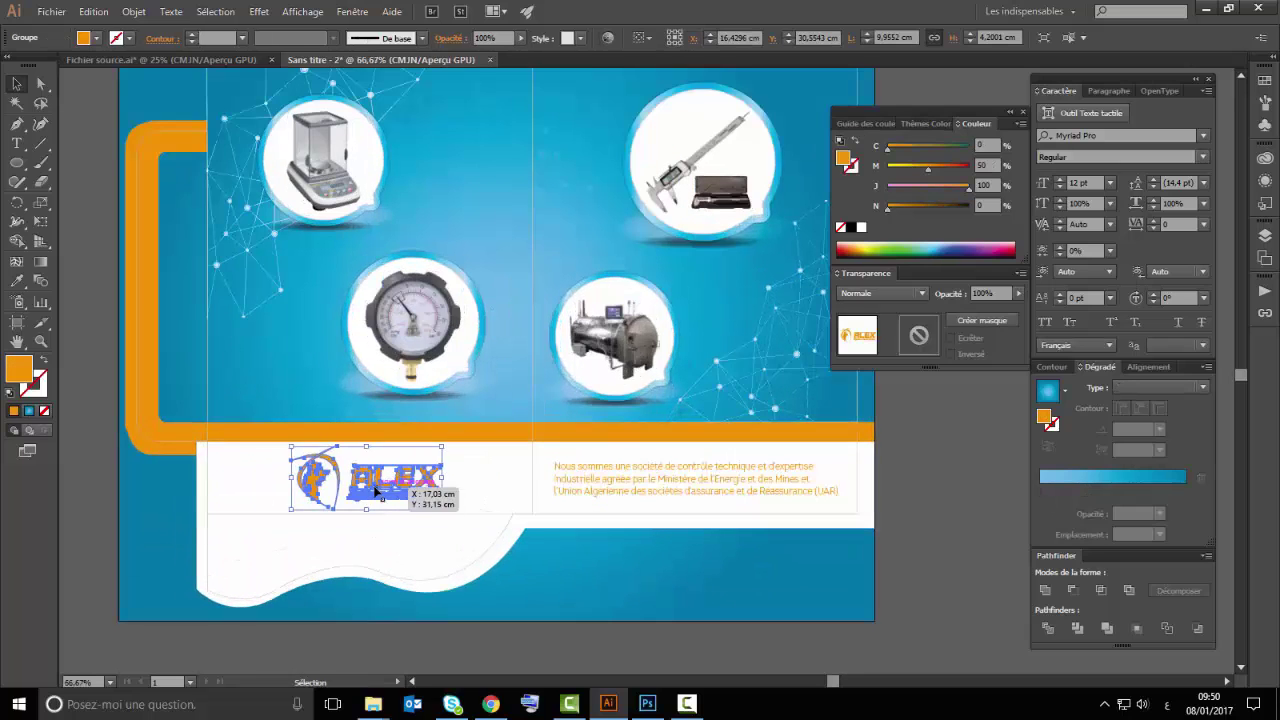
scroll(803, 613, up, 1)
key(ctrl+shift+a)
scroll(820, 556, up, 2)
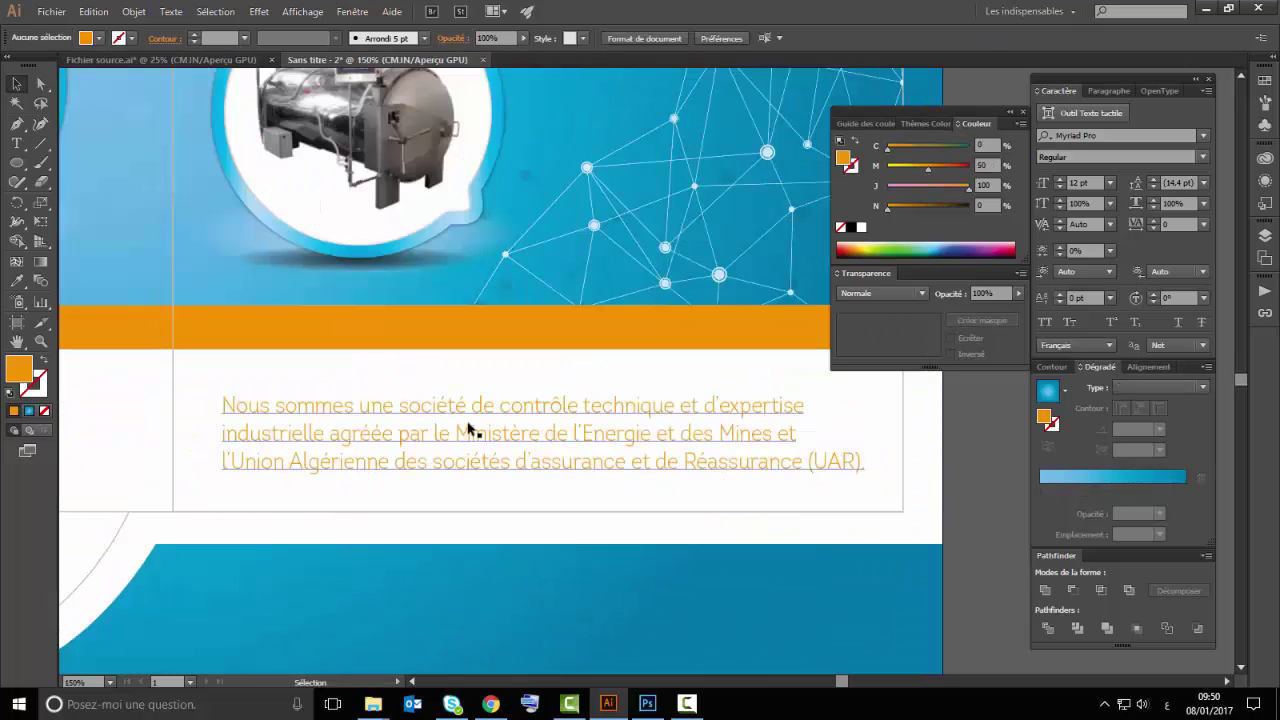
click(460, 435)
scroll(624, 449, down, 4)
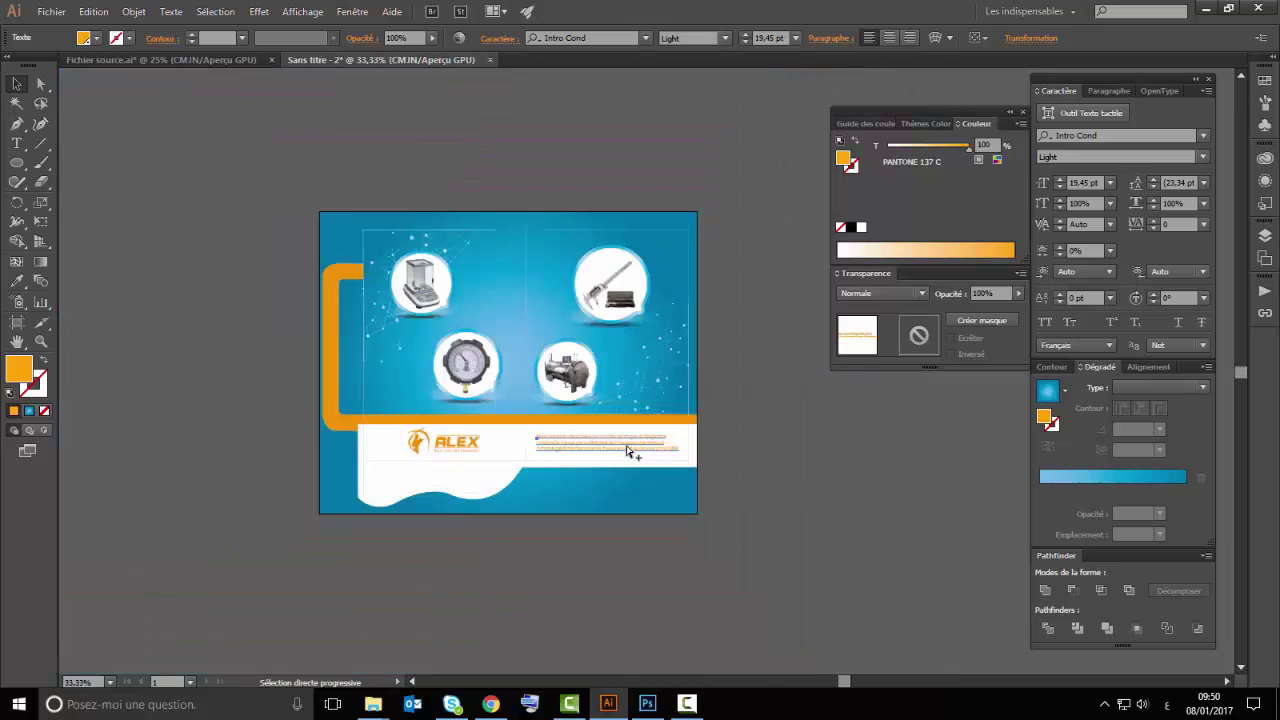
scroll(608, 448, up, 1)
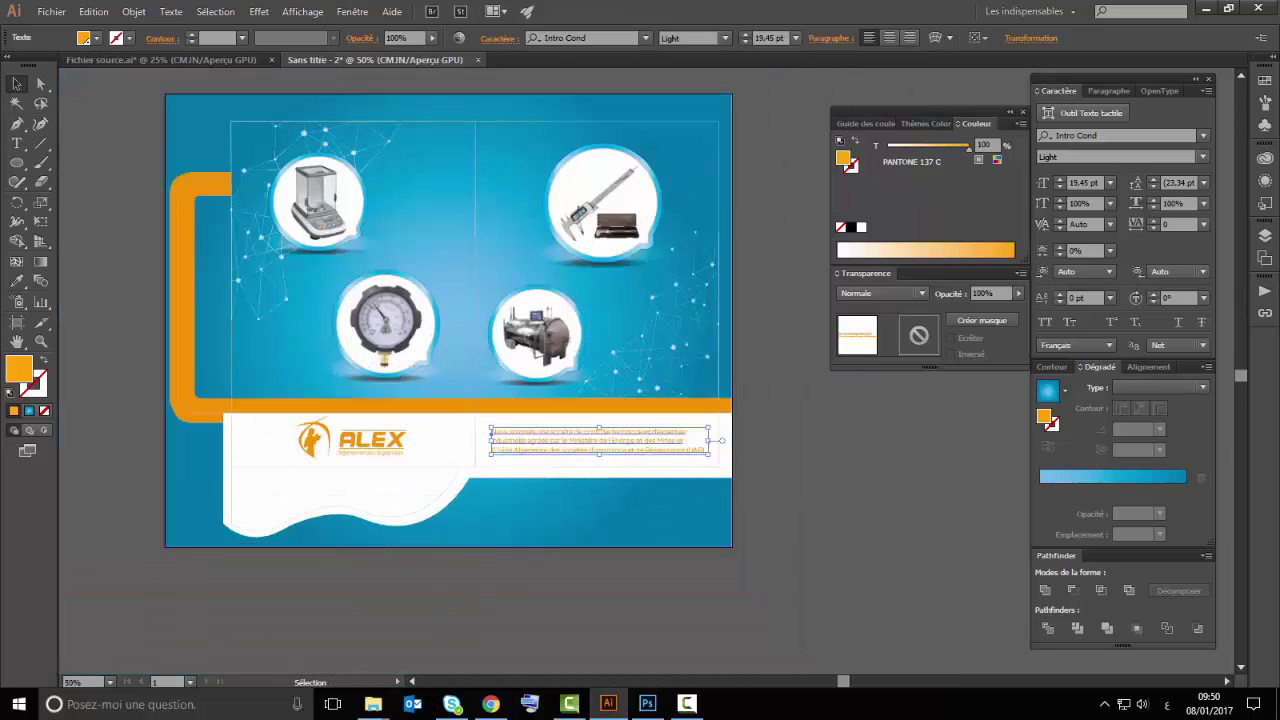
Reduce the description's font size to 14 pt in the Character panel
key(F10)
scroll(623, 451, up, 1)
scroll(484, 446, up, 1)
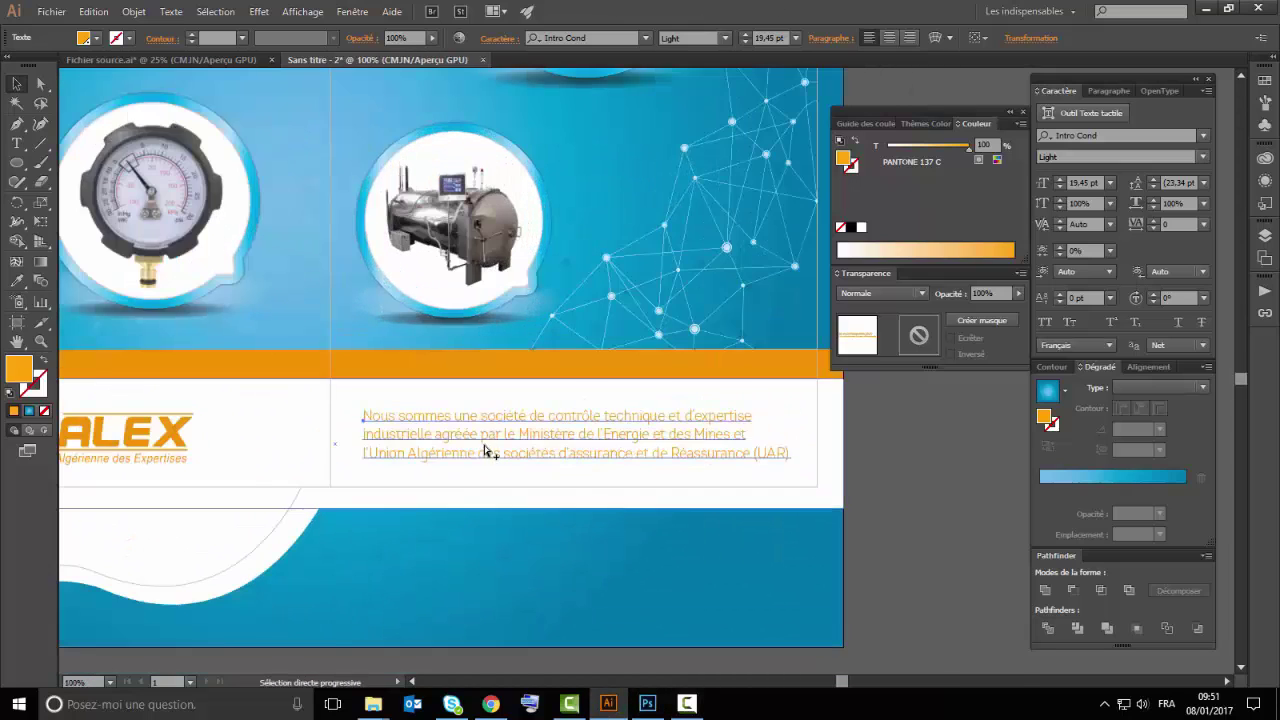
scroll(323, 437, up, 1)
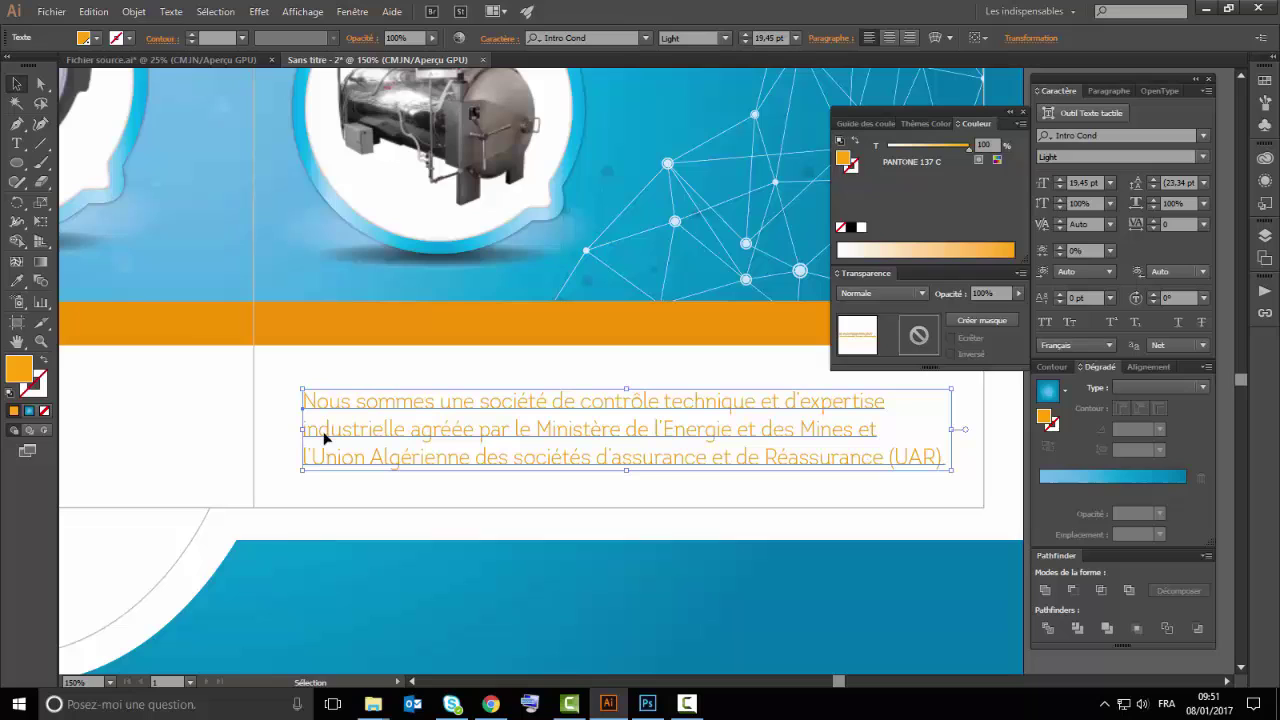
click(972, 121)
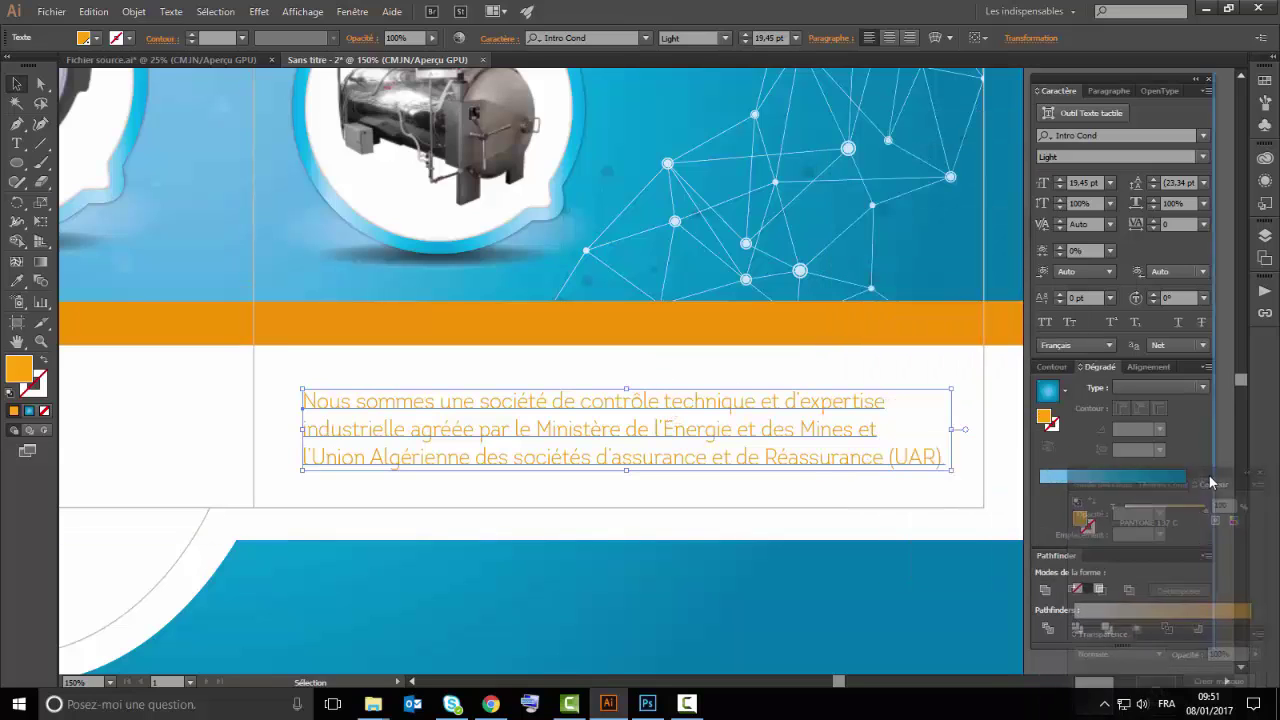
click(1062, 188)
click(1062, 188)
Remove the description's hard returns, move the block up, and minimise Illustrator
click(325, 426)
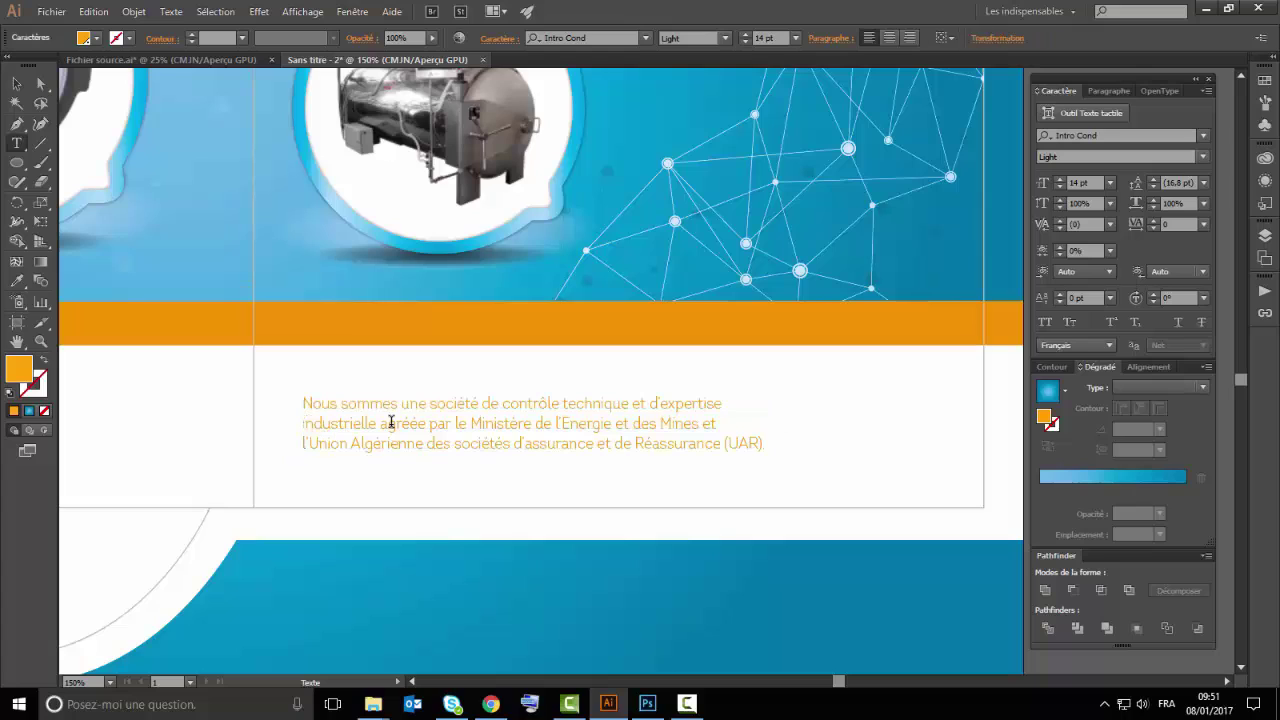
key(BackSpace)
key(BackSpace)
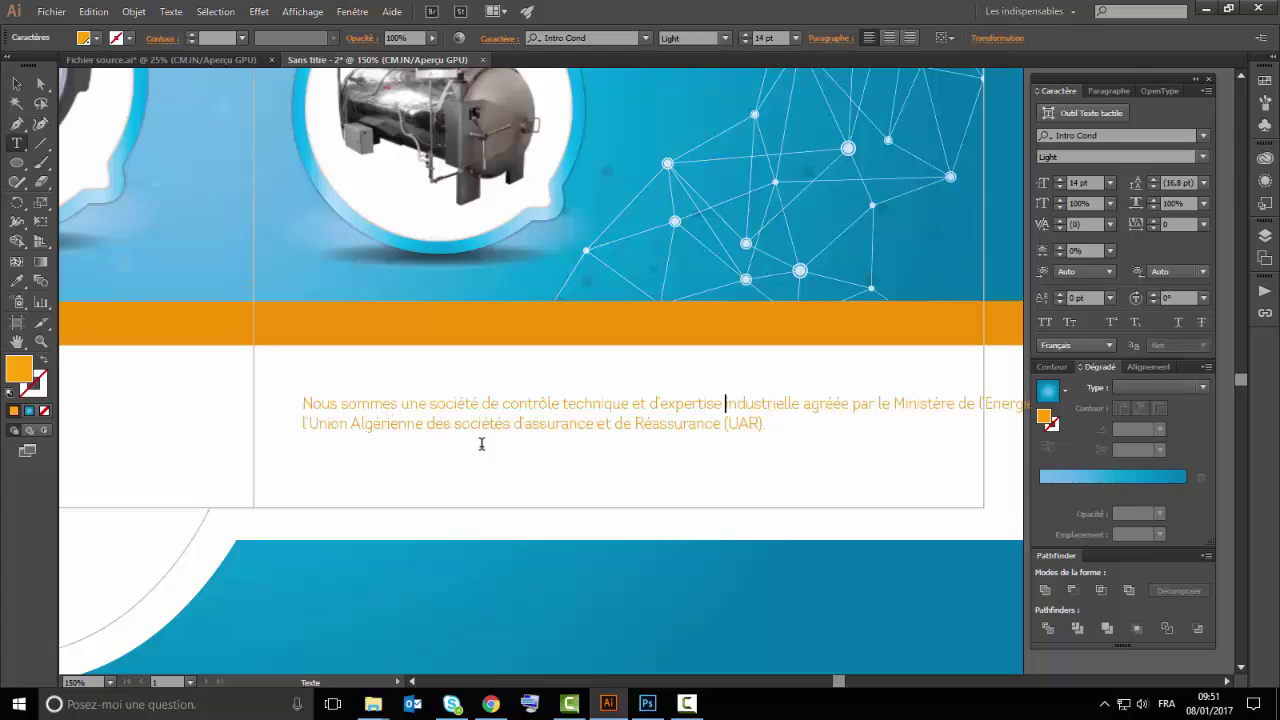
key(BackSpace)
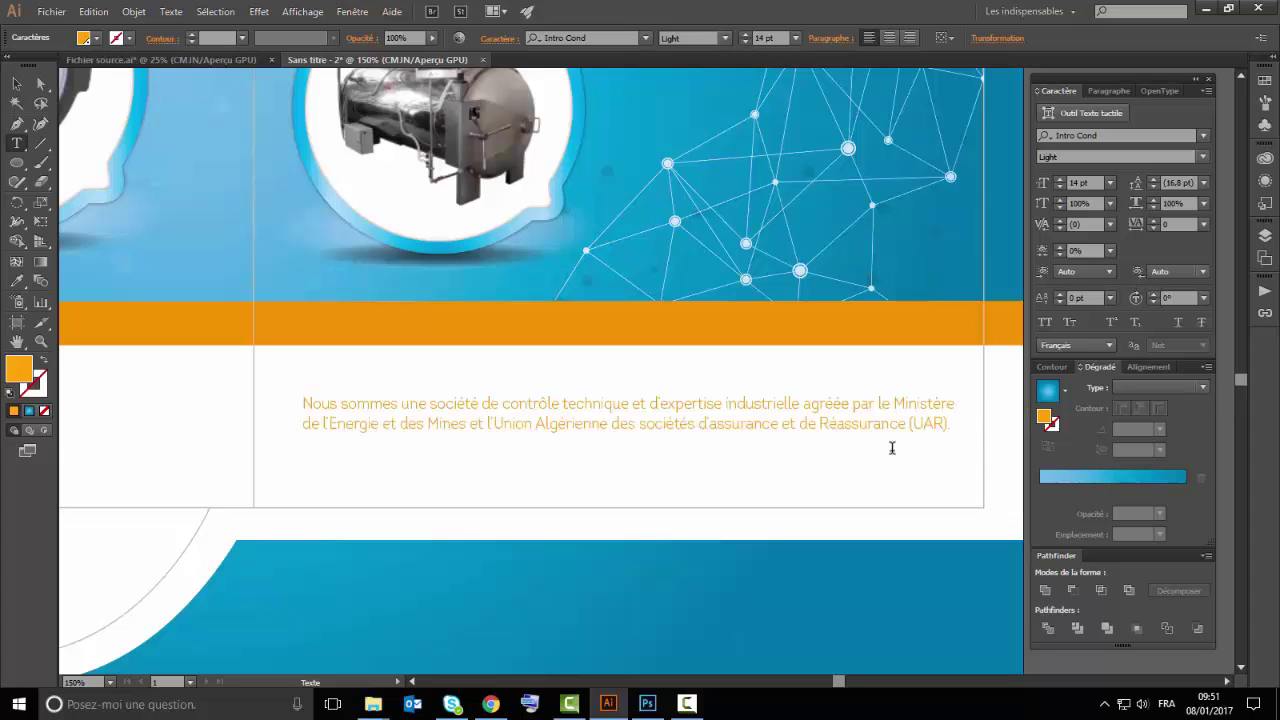
click(17, 84)
drag(330, 408, 332, 375)
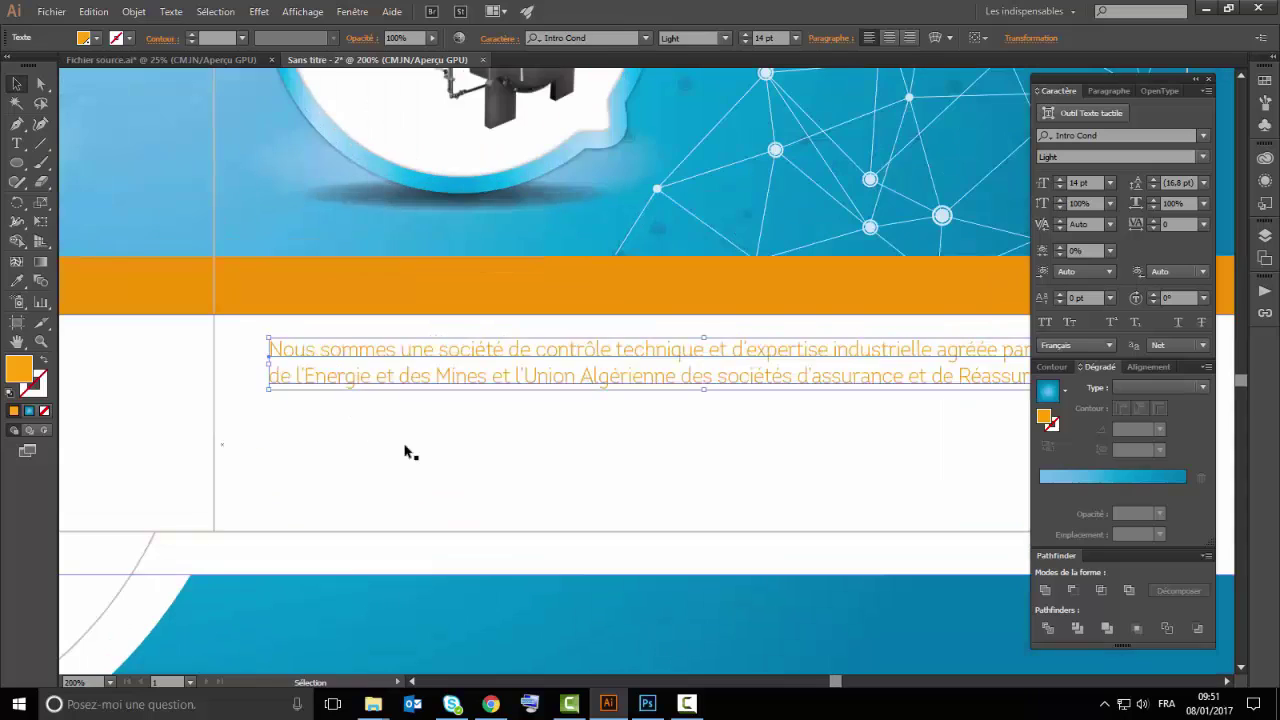
click(409, 449)
click(608, 704)
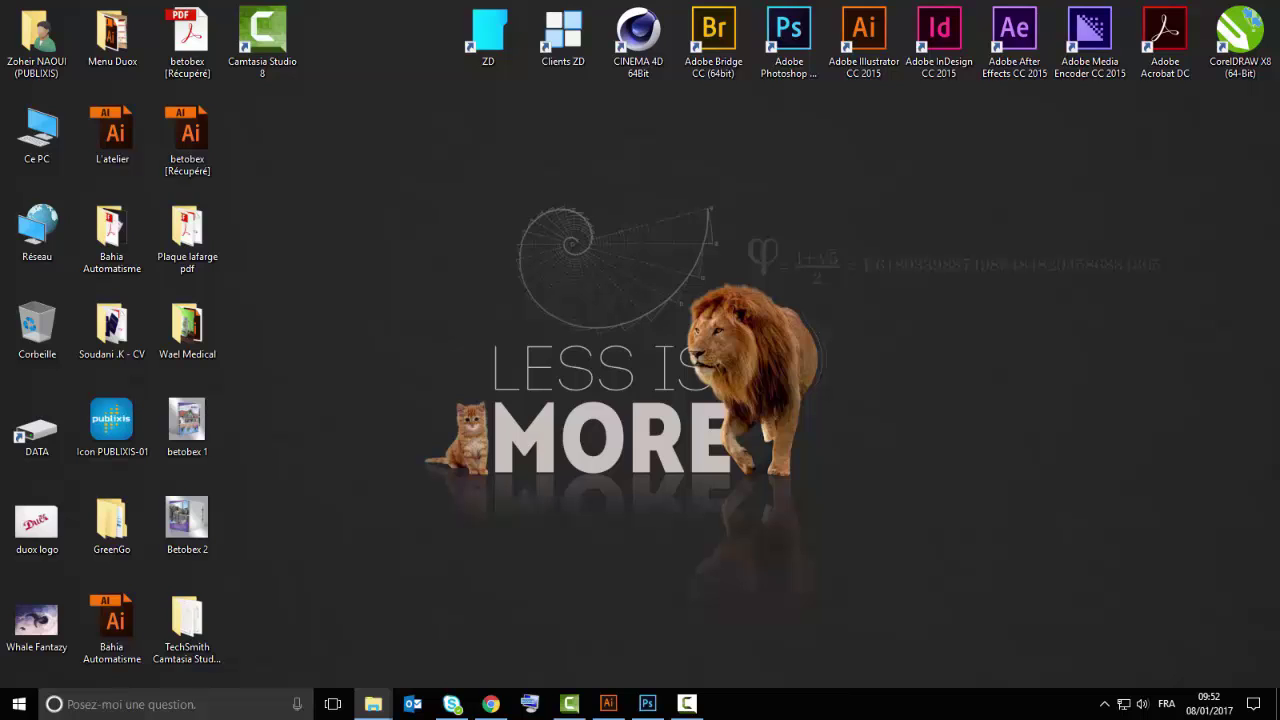
Copy the shield-house icon into the design, colour it the header orange, and shrink it to about 0.49 cm
click(608, 704)
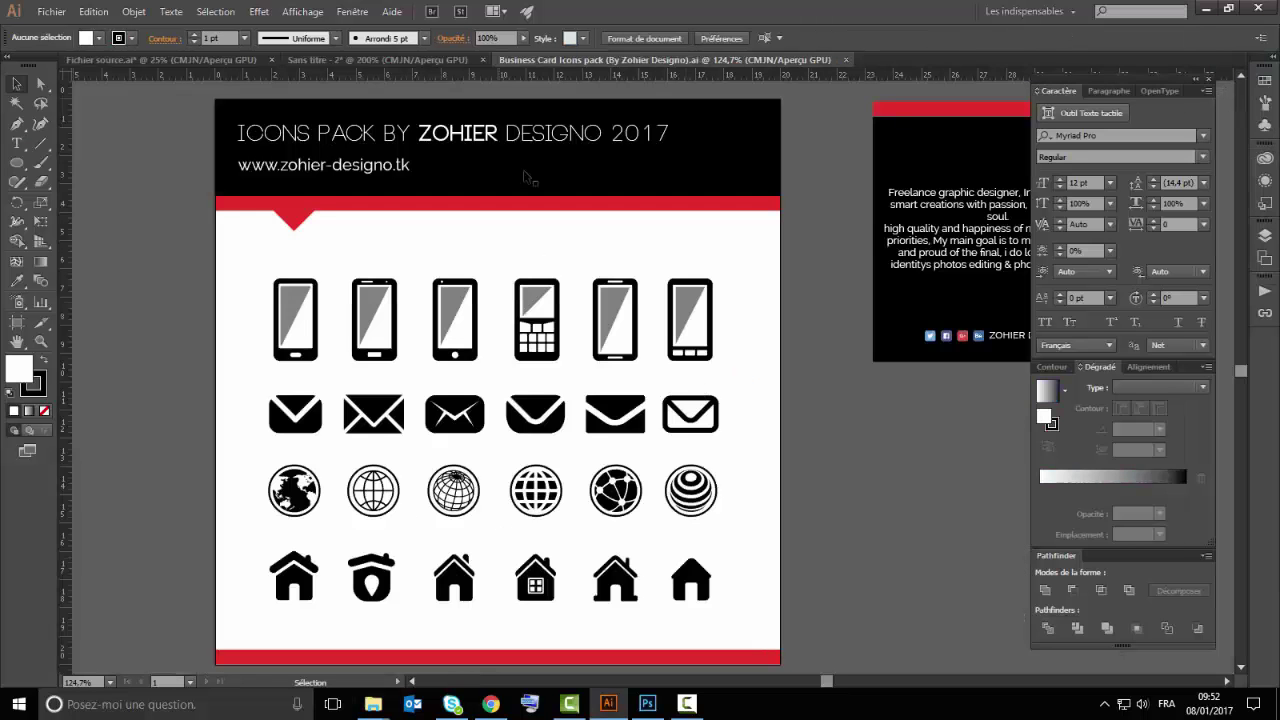
click(745, 189)
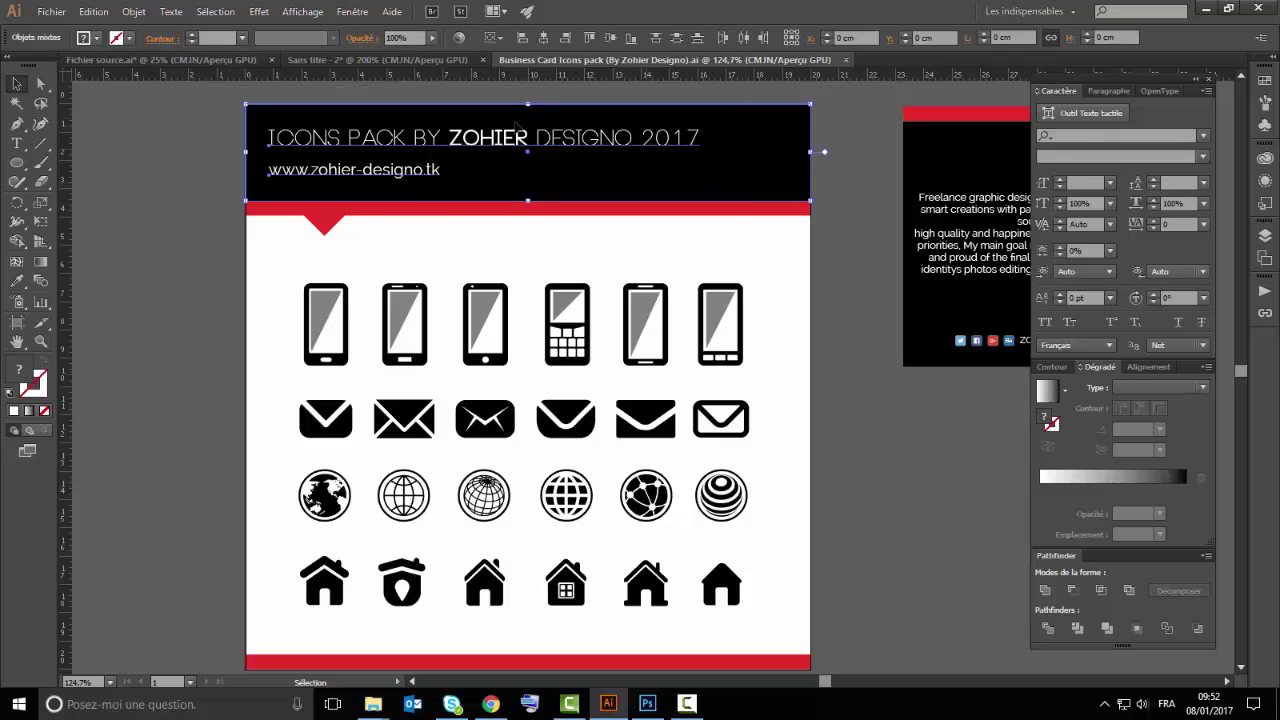
click(235, 162)
mouse_move(402, 583)
mouse_down()
mouse_move(620, 330)
mouse_move(362, 440)
mouse_move(343, 430)
mouse_move(248, 443)
mouse_up()
scroll(326, 445, up, 2)
key(i)
click(228, 157)
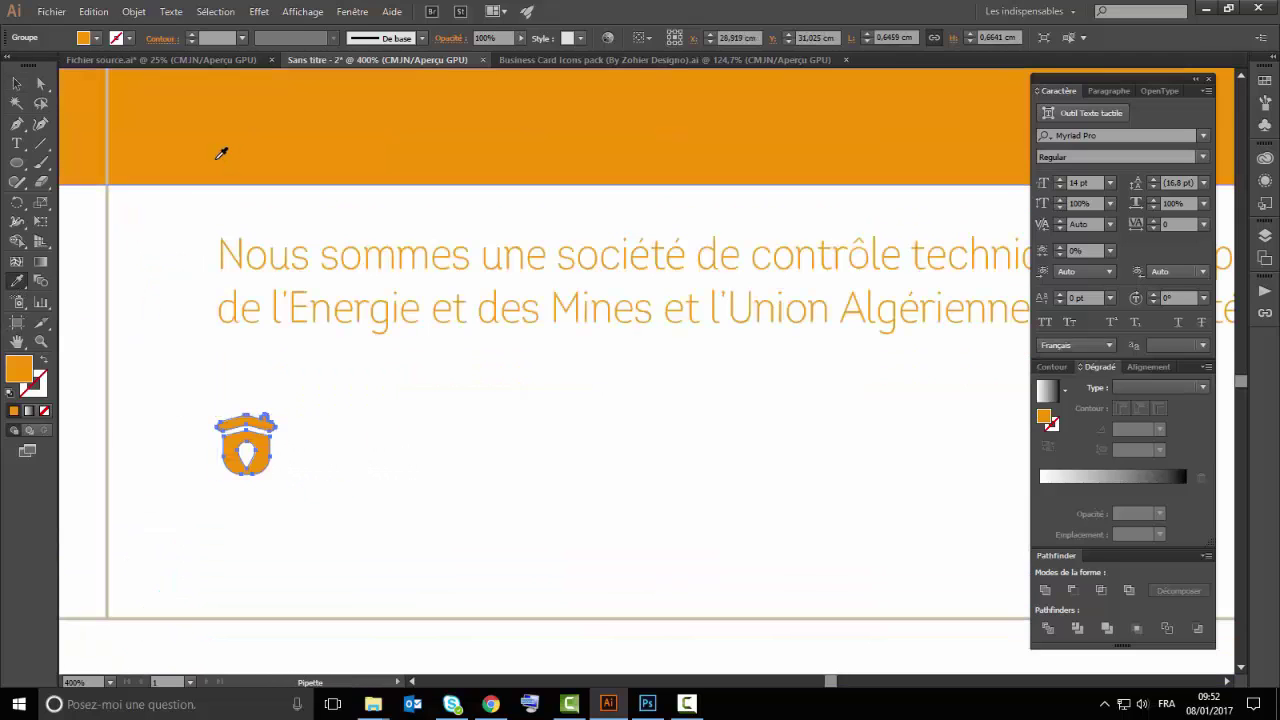
click(16, 83)
mouse_move(272, 416)
mouse_down()
mouse_move(276, 399)
mouse_move(252, 423)
mouse_up()
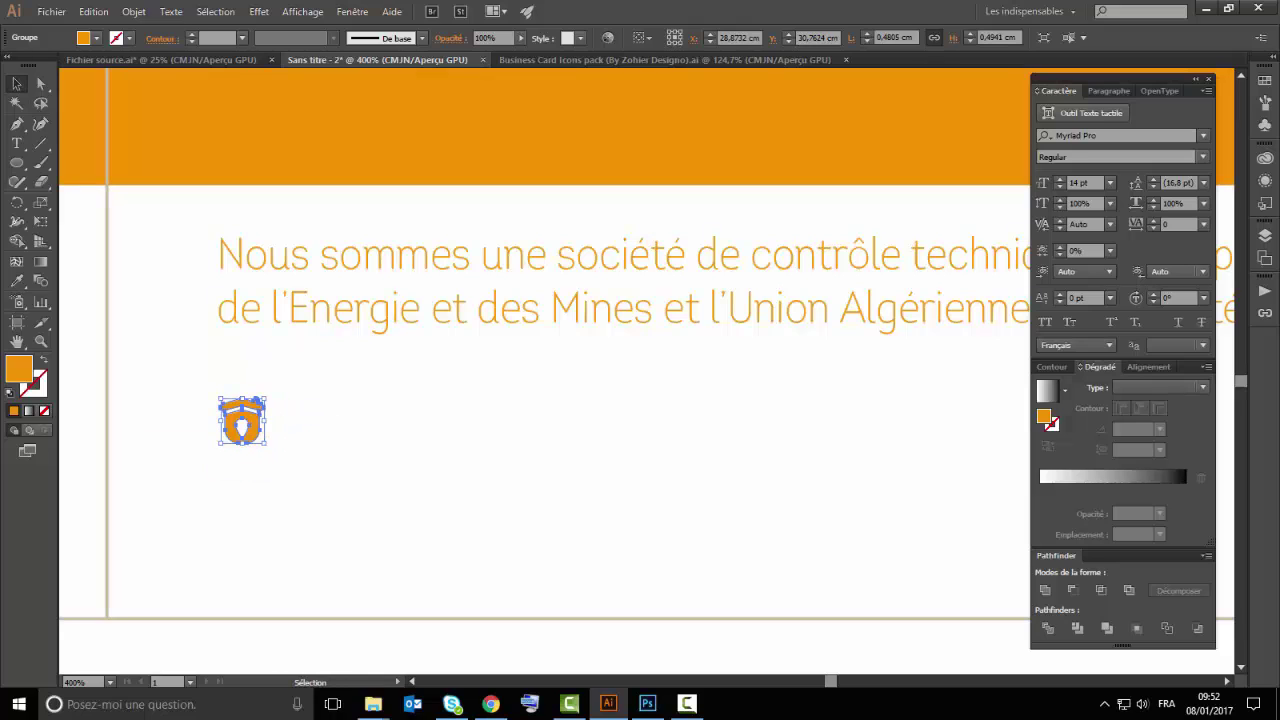
key(alt+Tab)
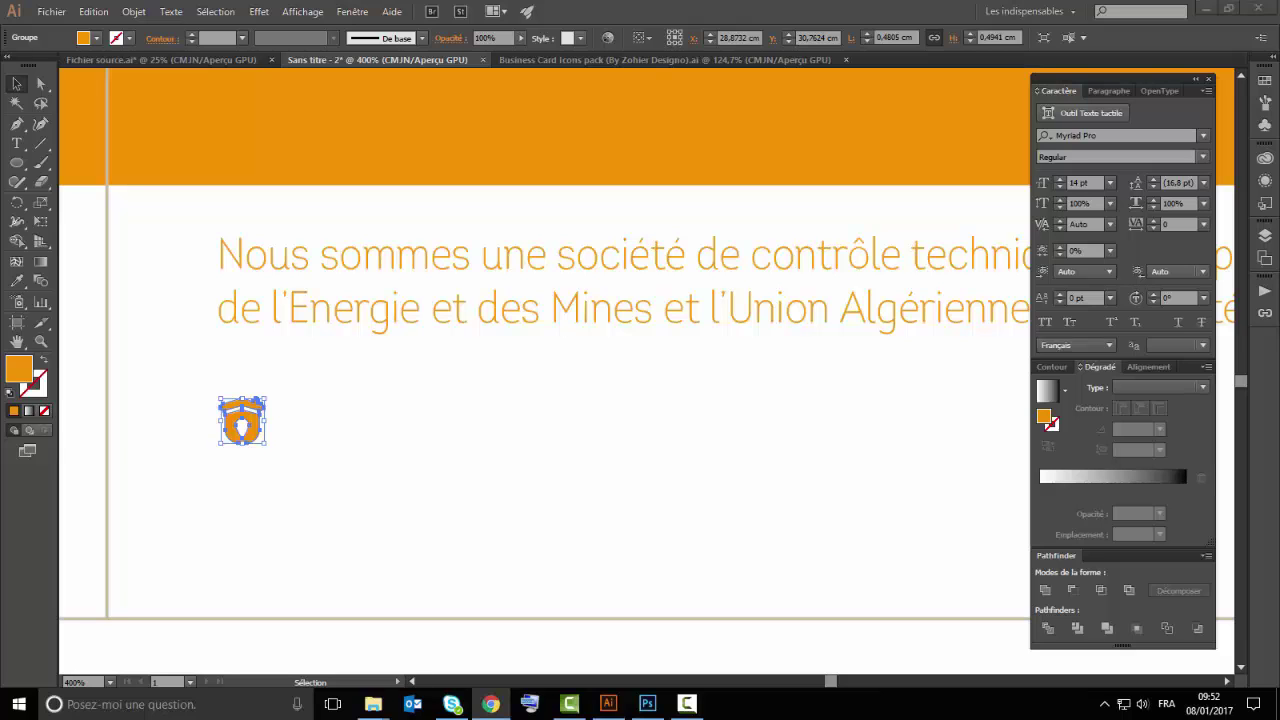
Duplicate the description paragraph beside the house icon and paste the company's street address into it
click(367, 316)
drag(338, 262, 408, 430)
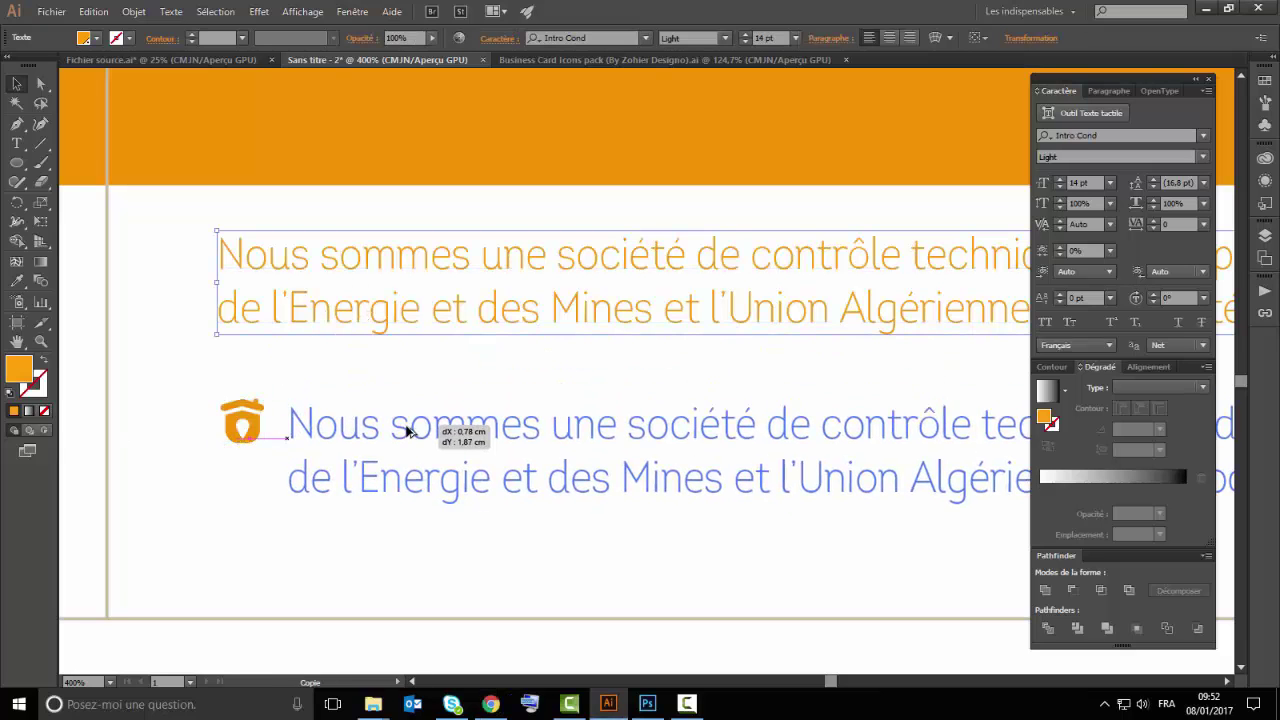
double_click(408, 430)
key(ctrl+a)
key(ctrl+v)
click(17, 83)
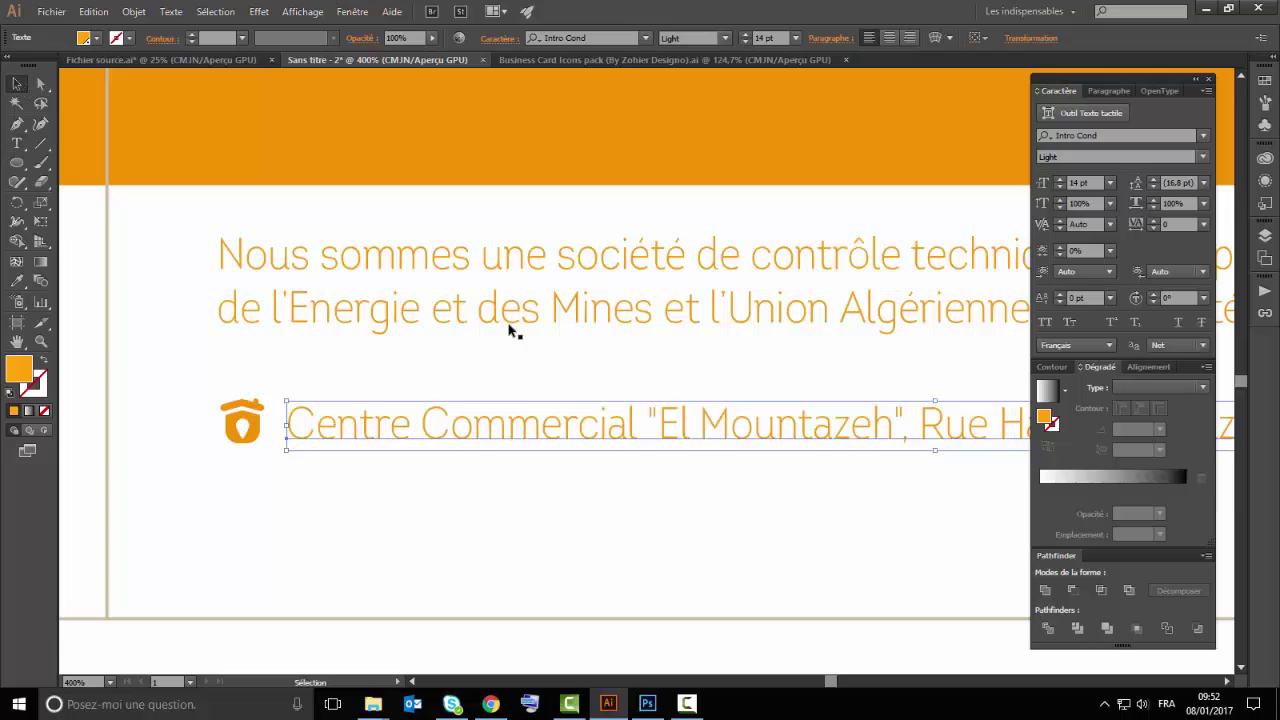
Delete the trailing ALGERIE so the address line ends in Oran - Algérie
key(ctrl+minus)
key(ctrl+minus)
scroll(408, 391, right, 3)
scroll(840, 390, left, 1)
key(t)
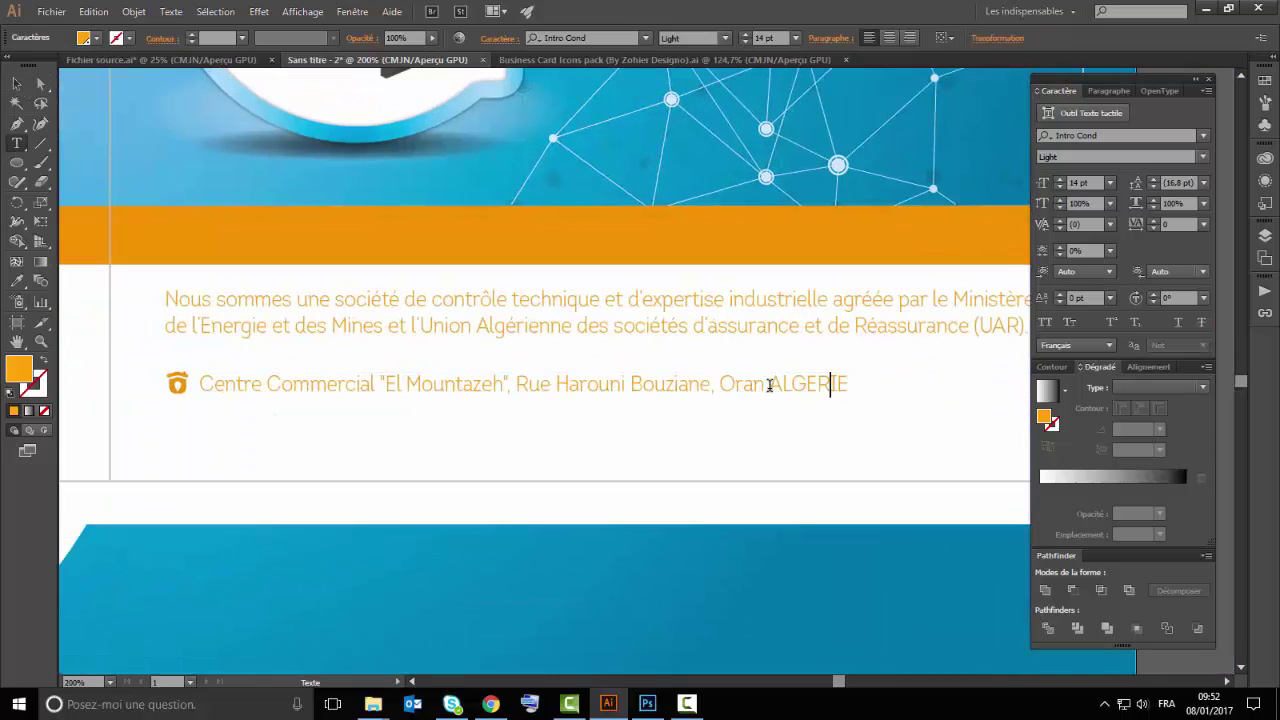
drag(846, 385, 766, 385)
key(BackSpace)
text(- Algérie)
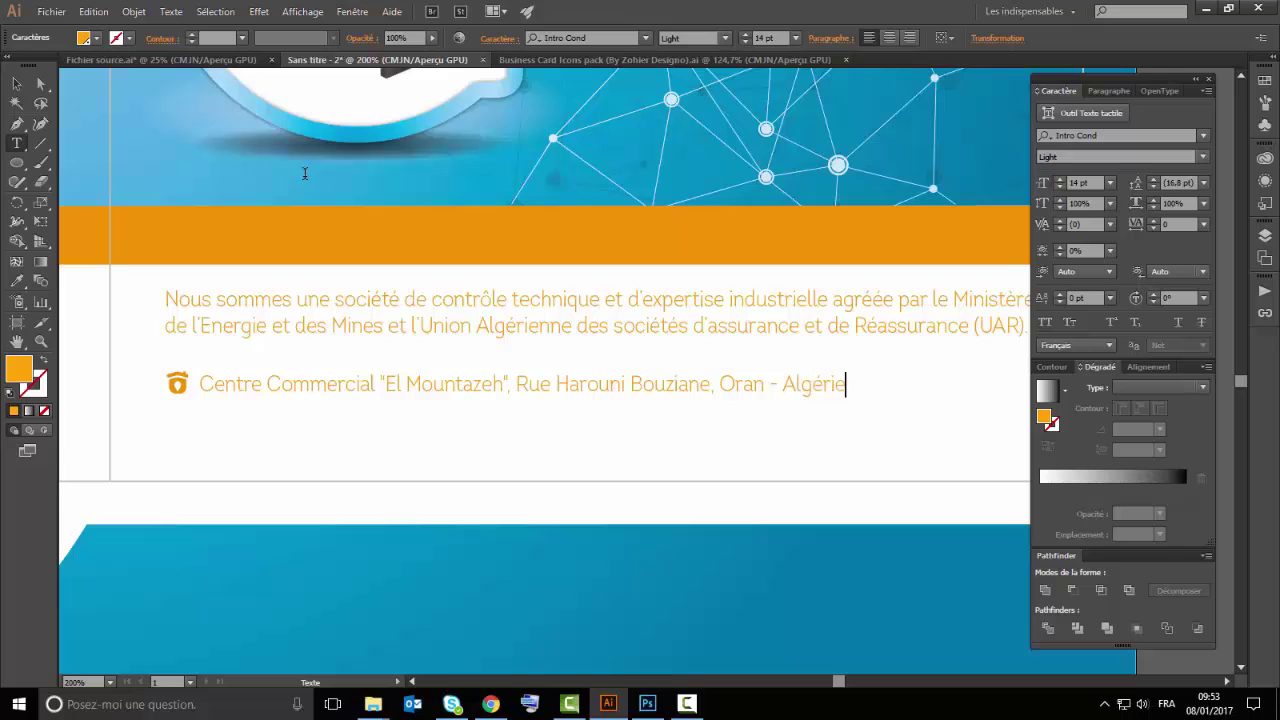
key(Escape)
Give the address line a dark grey fill from the swatches
key(ctrl+minus)
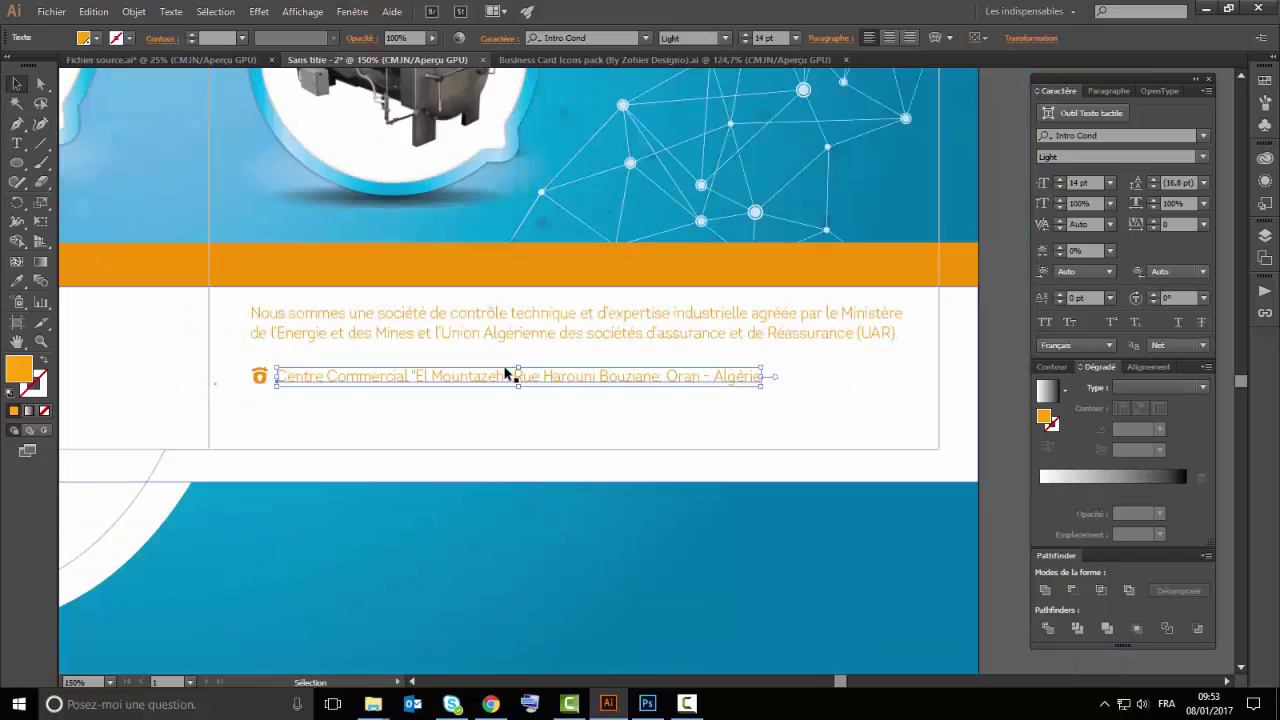
click(17, 281)
click(392, 529)
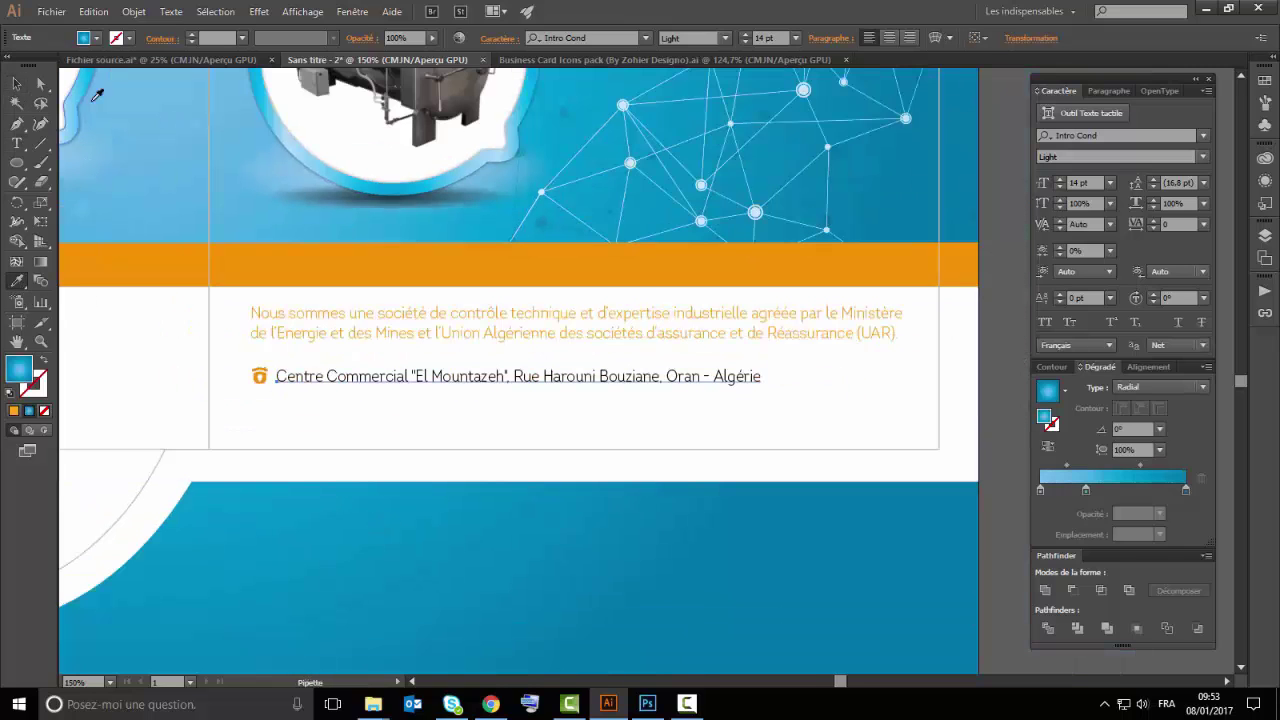
click(96, 38)
click(44, 65)
click(30, 112)
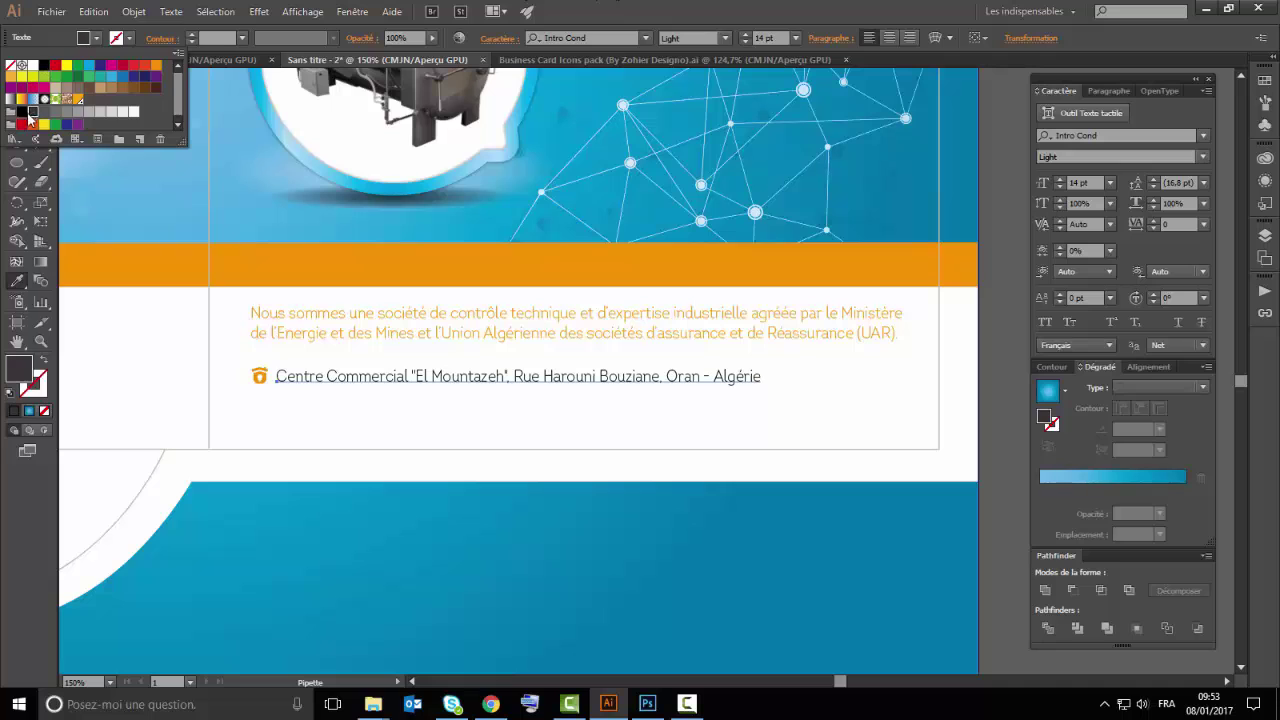
click(96, 38)
key(v)
click(258, 376)
scroll(250, 370, up, 1)
scroll(260, 378, up, 2)
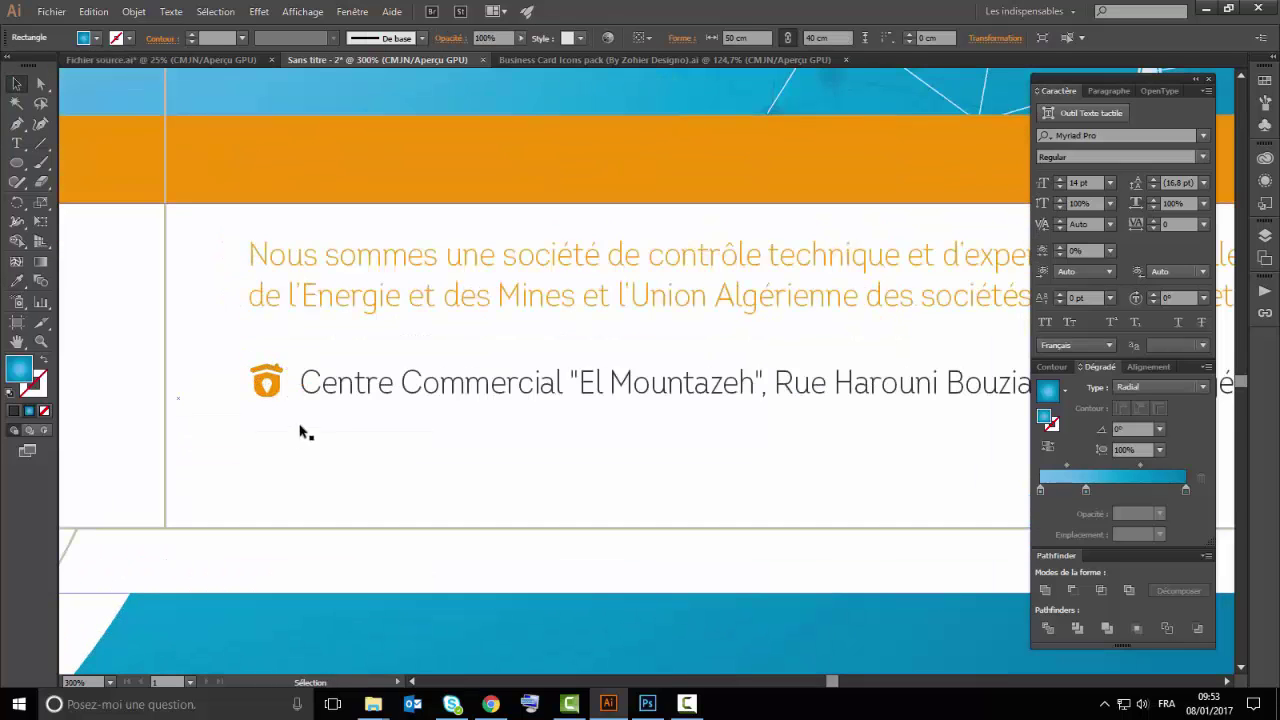
click(335, 385)
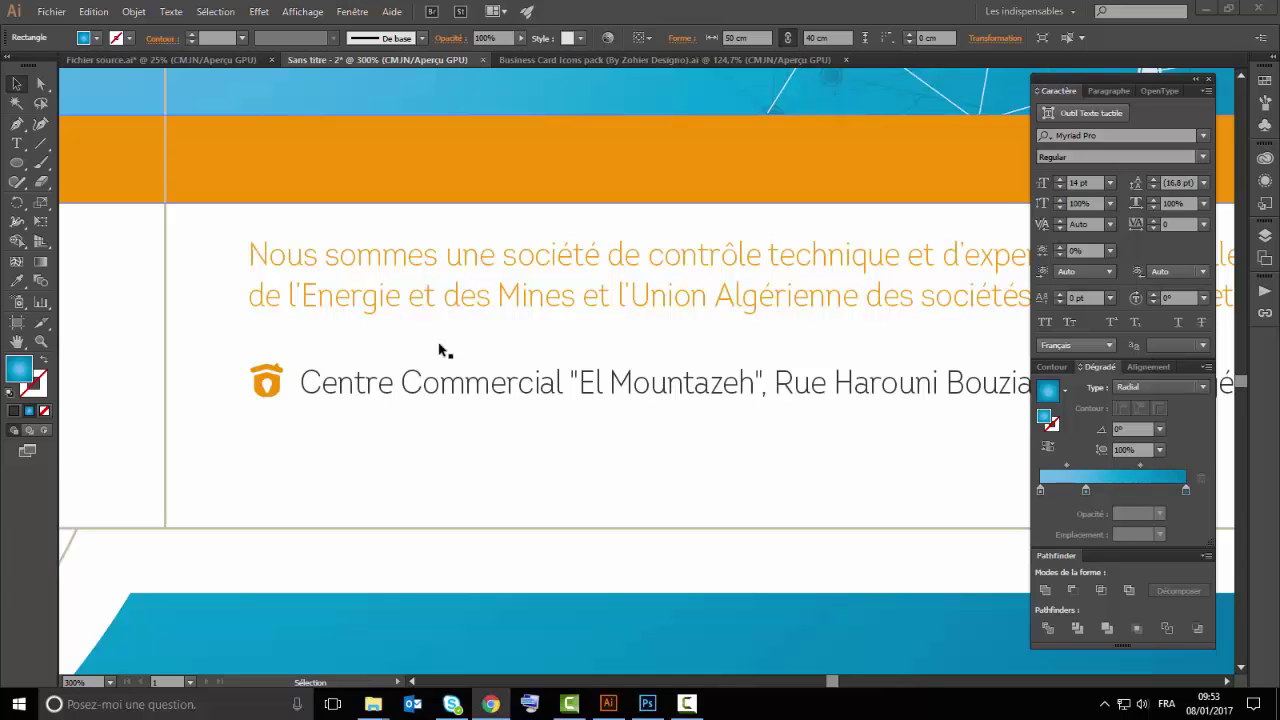
Duplicate the address line below it and paste in the company's phone and fax line
click(391, 383)
drag(370, 392, 336, 438)
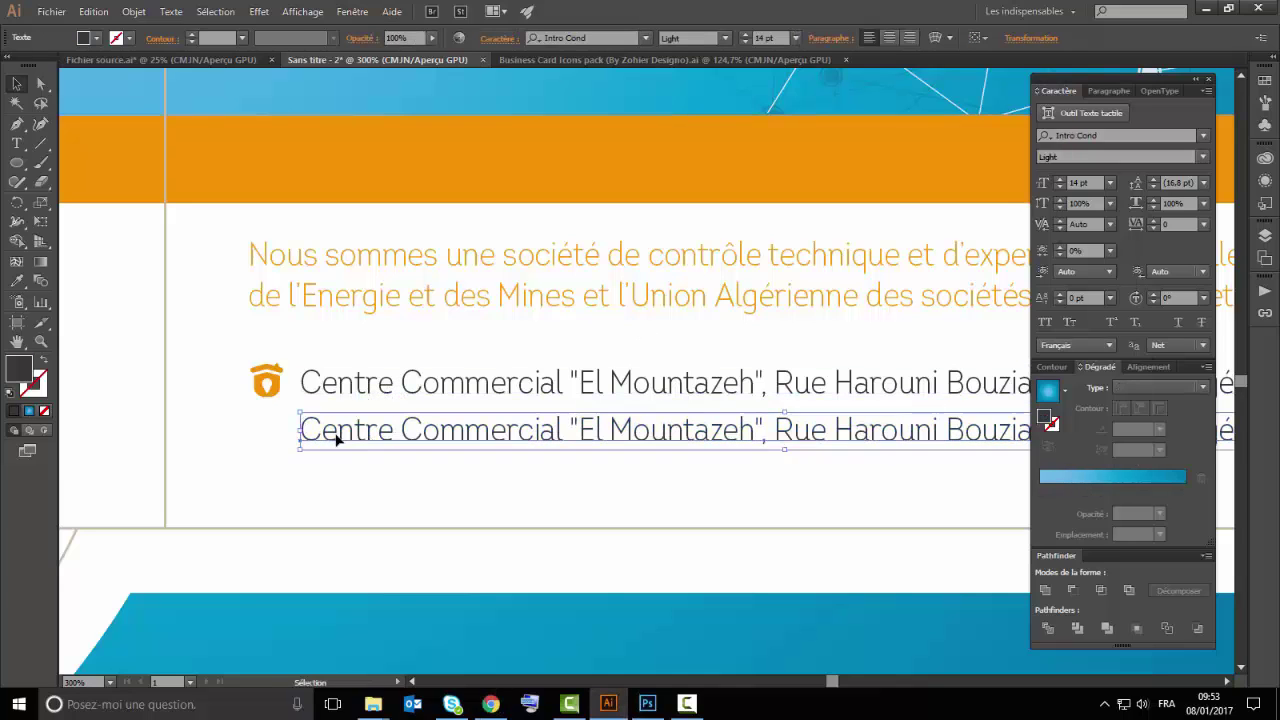
double_click(336, 436)
key(ctrl+a)
key(ctrl+v)
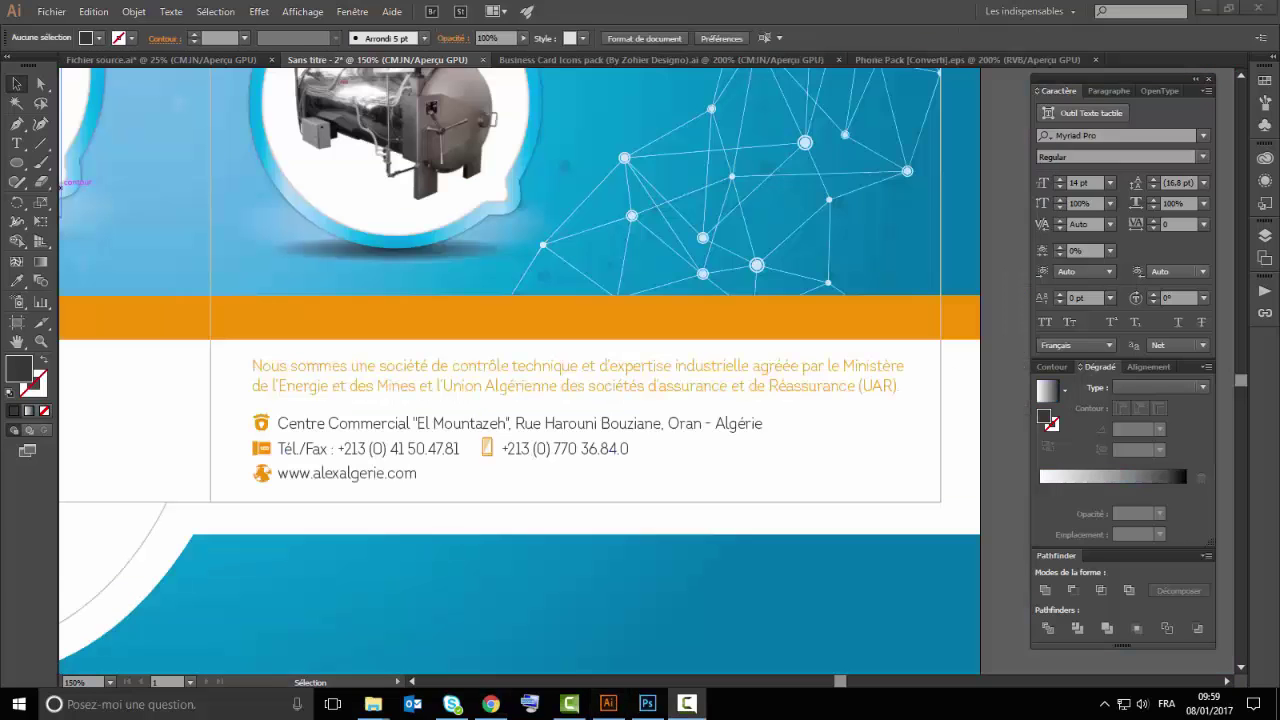
scroll(378, 452, up, 1)
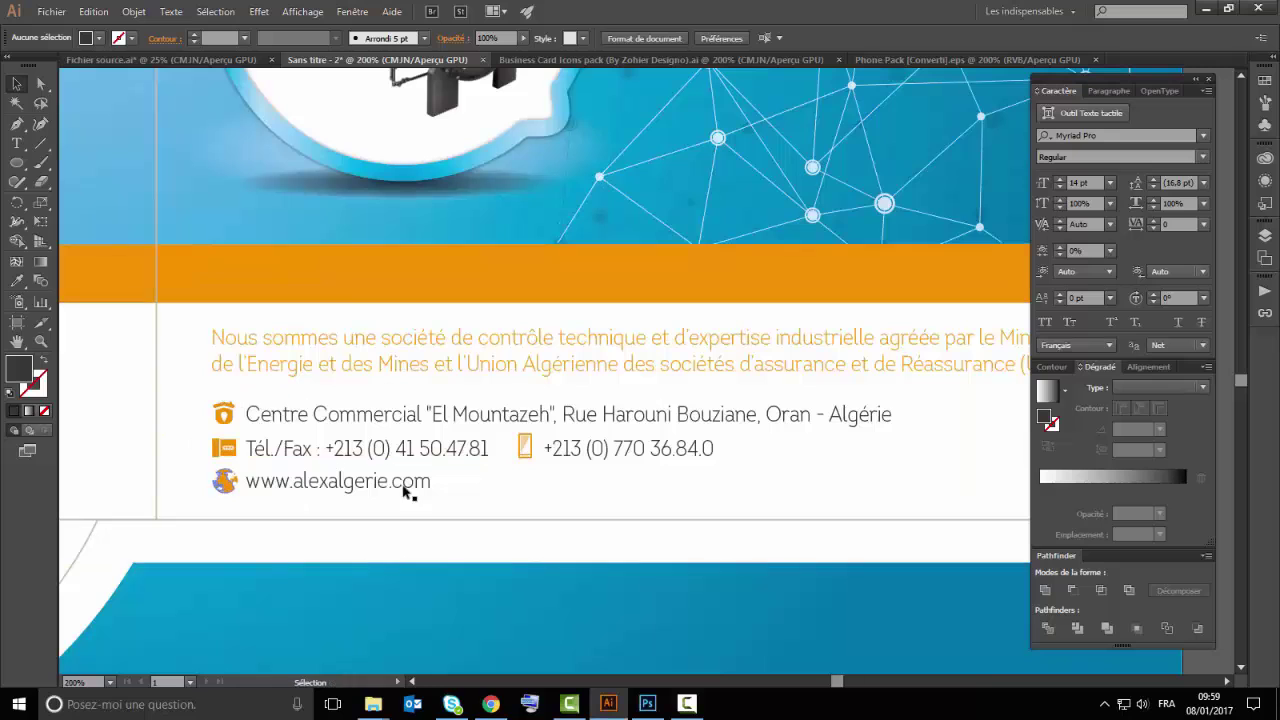
click(391, 450)
Select the location and mobile icons, then browse the Business Card Icons pack for matching icons
scroll(222, 390, up, 2)
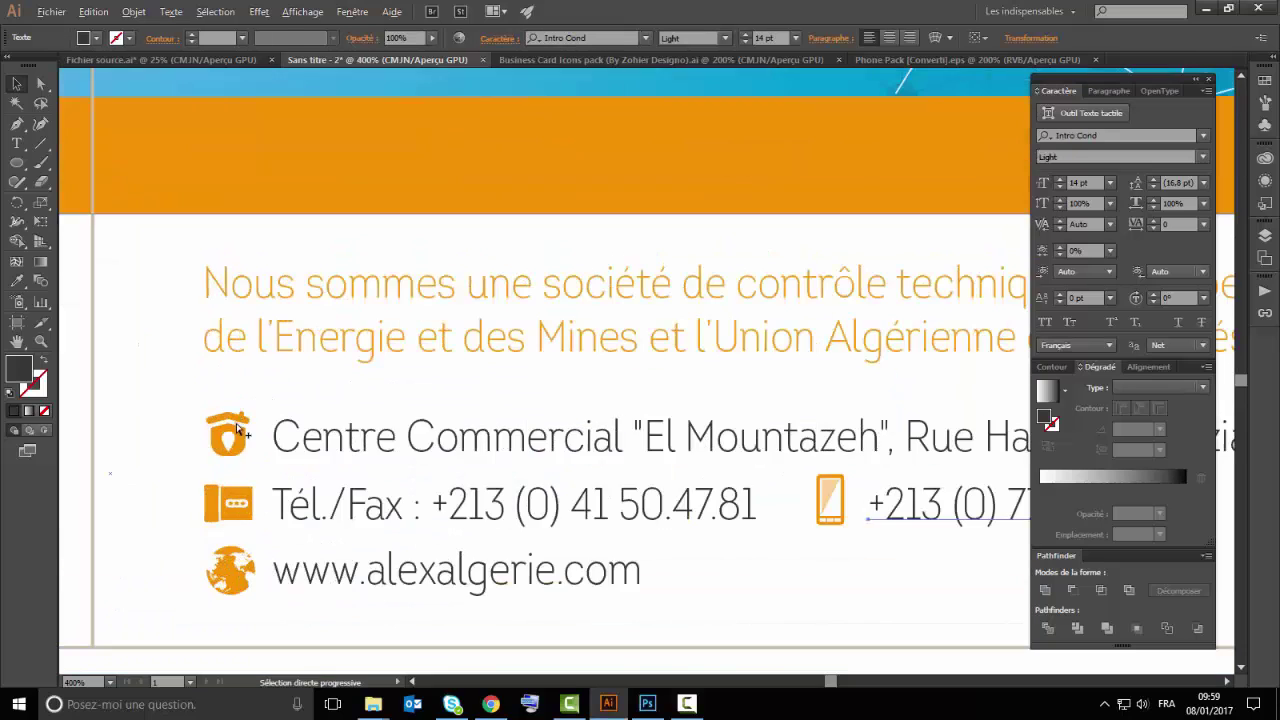
click(338, 368)
click(927, 437)
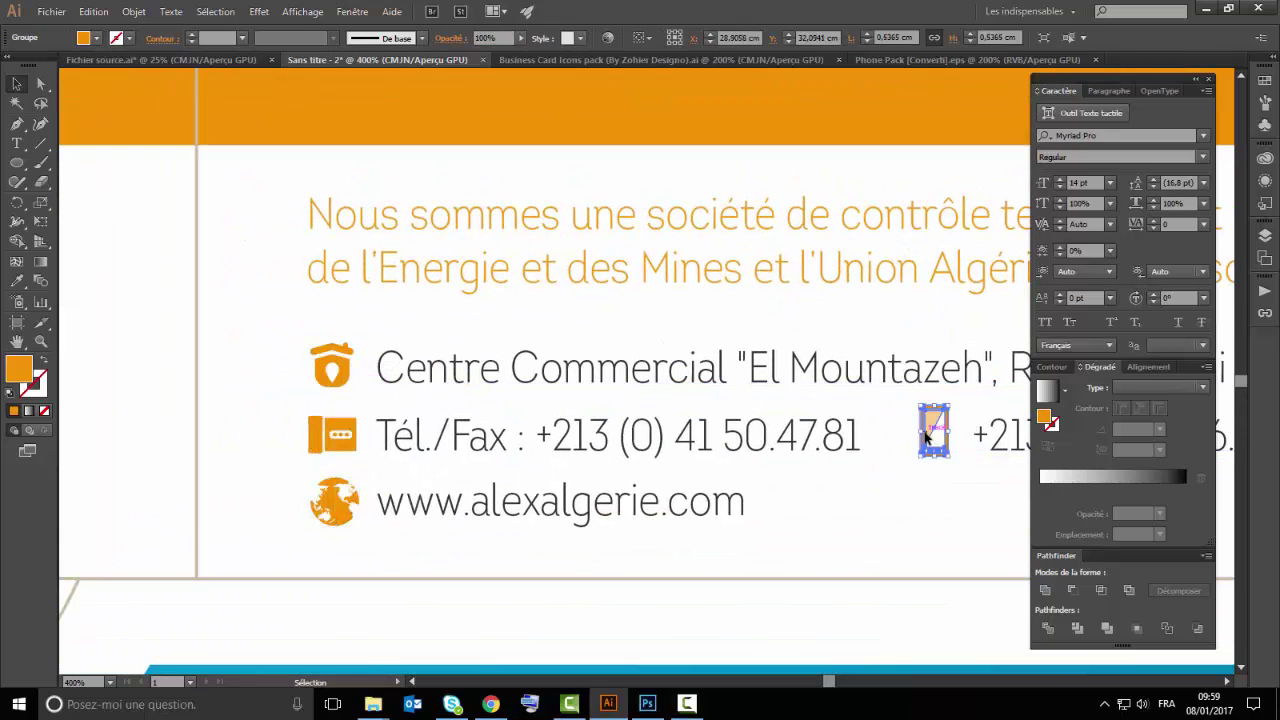
key(ctrl+Tab)
key(ctrl+minus)
key(ctrl+minus)
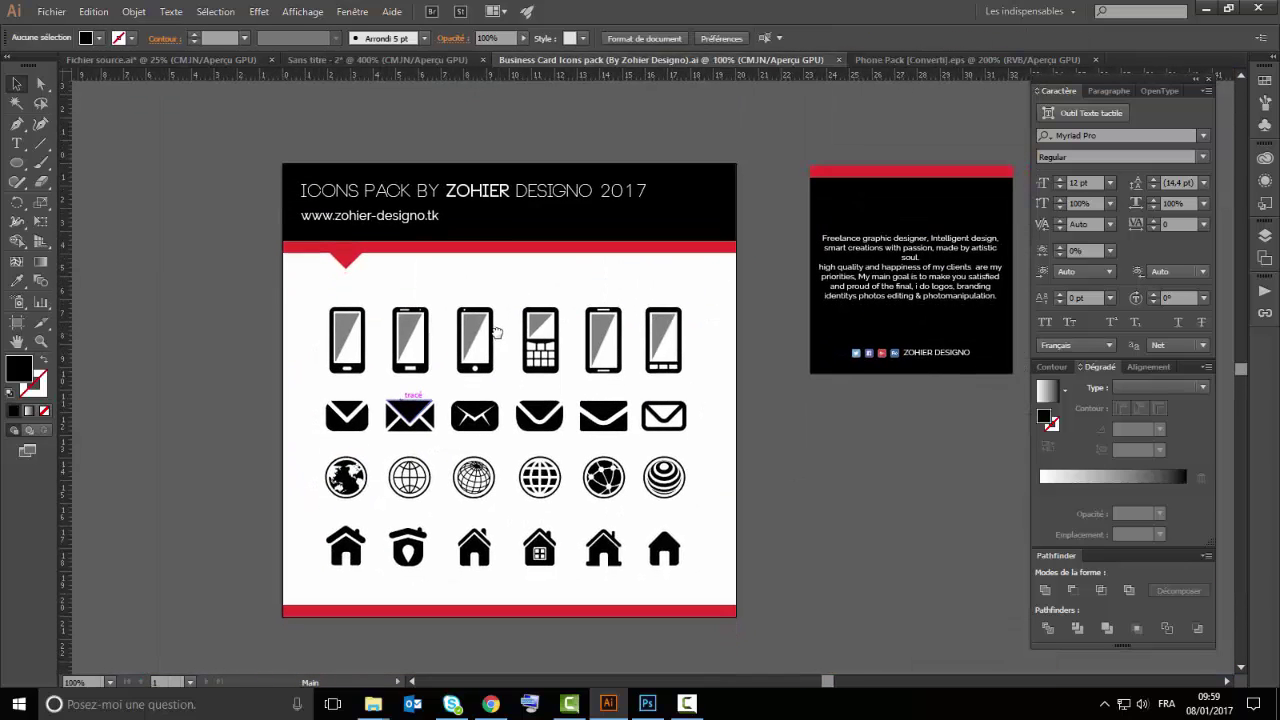
scroll(360, 160, up, 2)
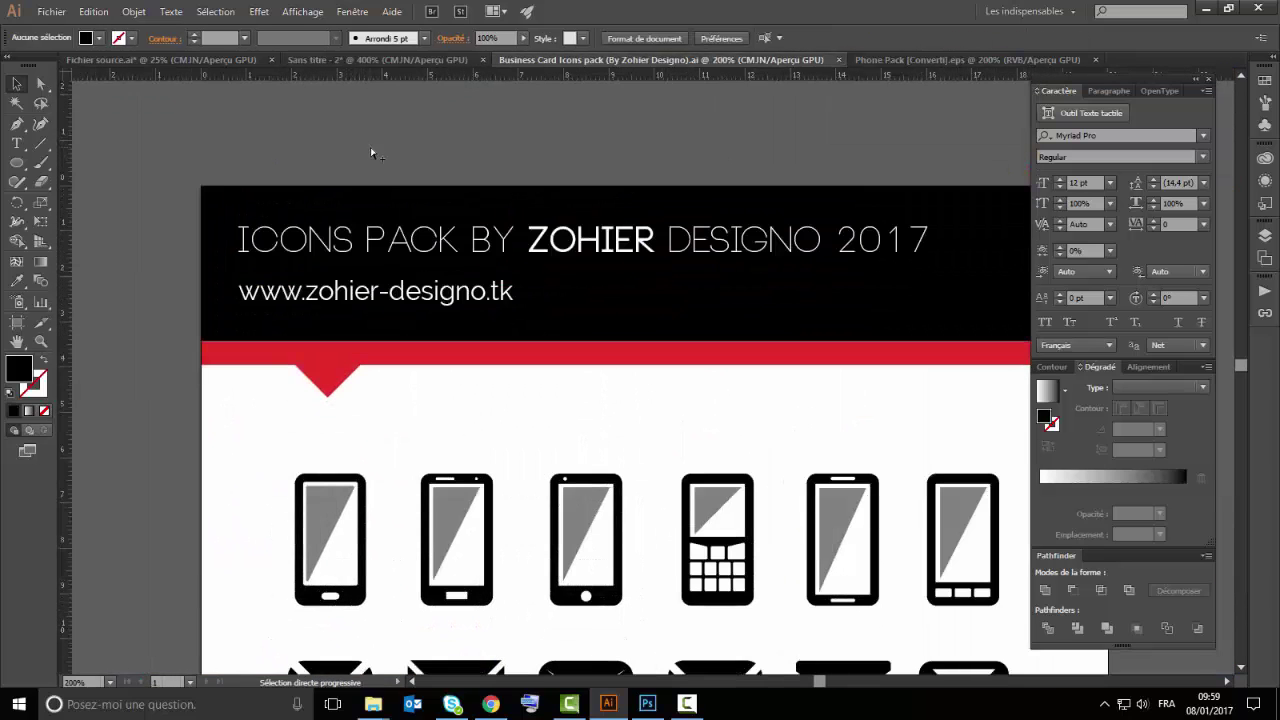
scroll(637, 285, down, 2)
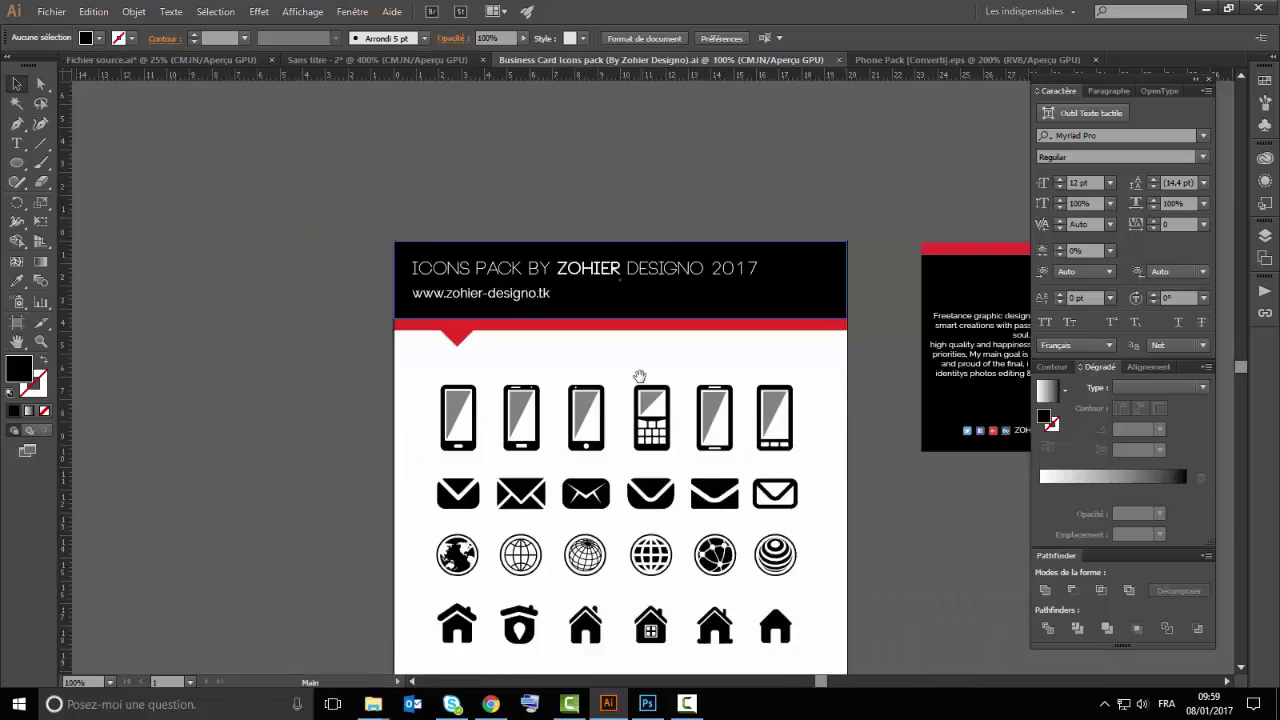
Check the Phone Pack document for icons, then return to the folder design
key(ctrl+Tab)
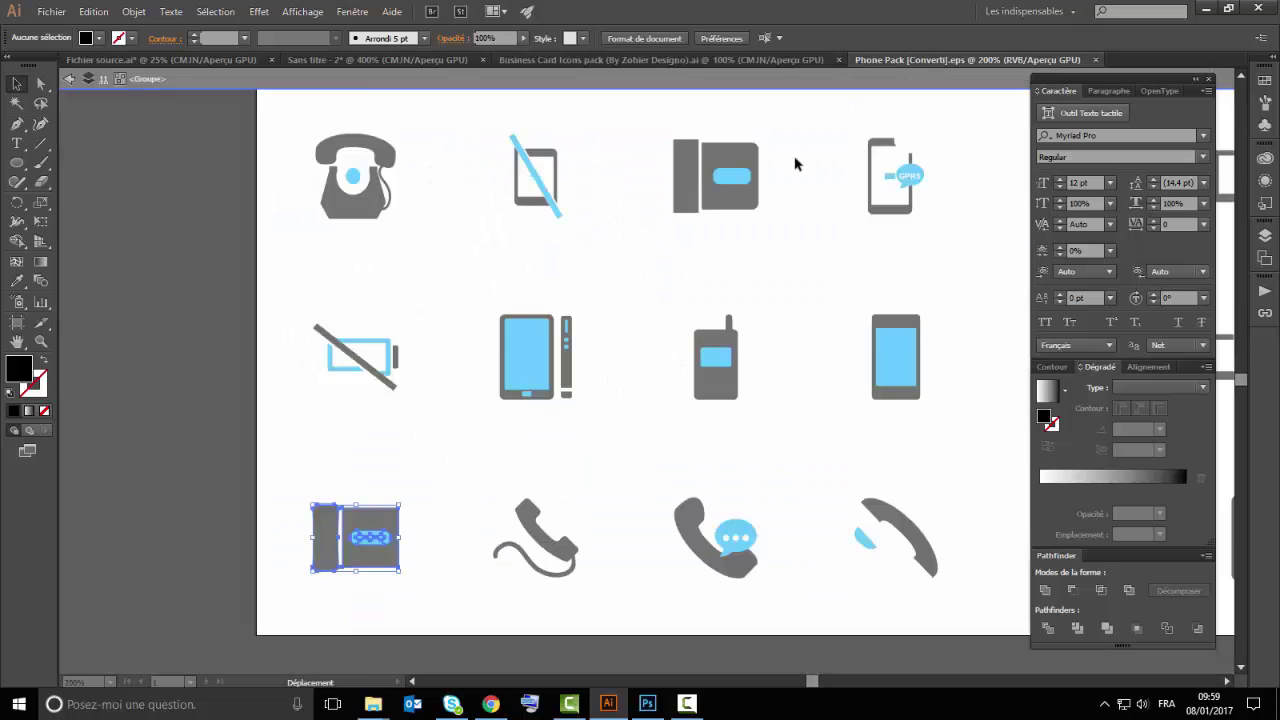
scroll(576, 332, down, 3)
key(ctrl+Tab)
key(ctrl+Tab)
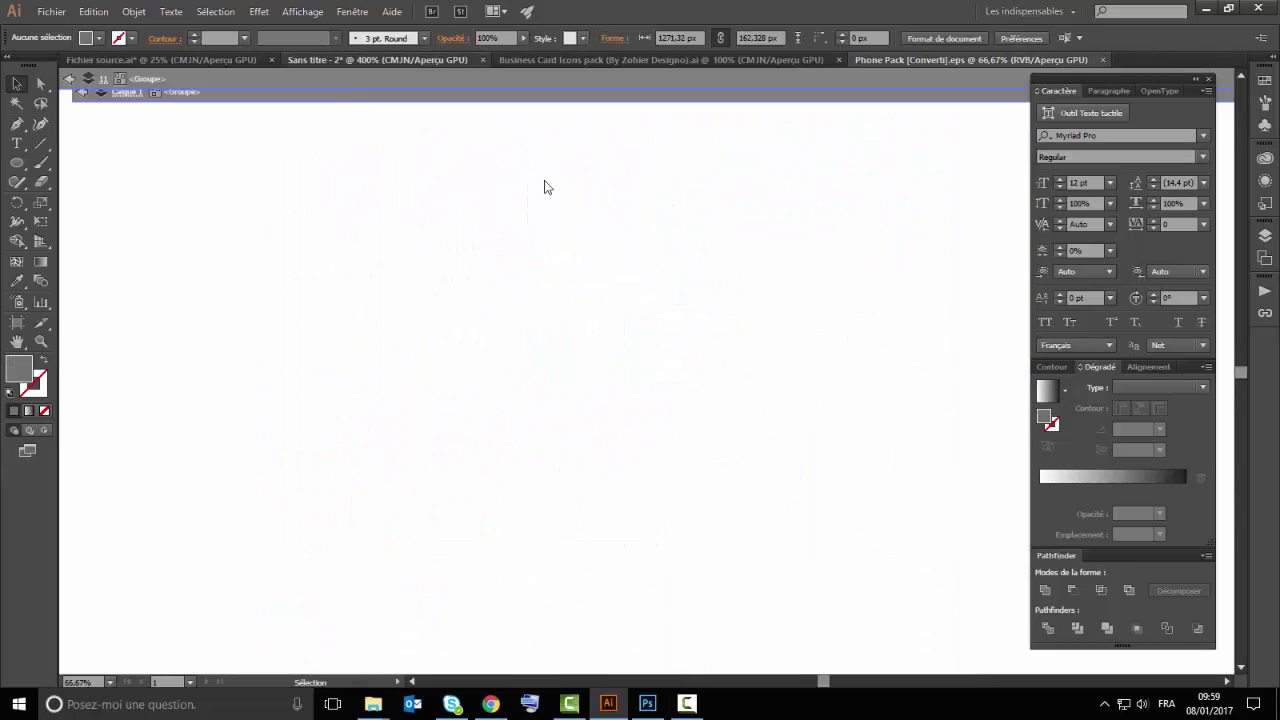
scroll(417, 374, down, 1)
scroll(446, 343, down, 3)
scroll(620, 362, up, 2)
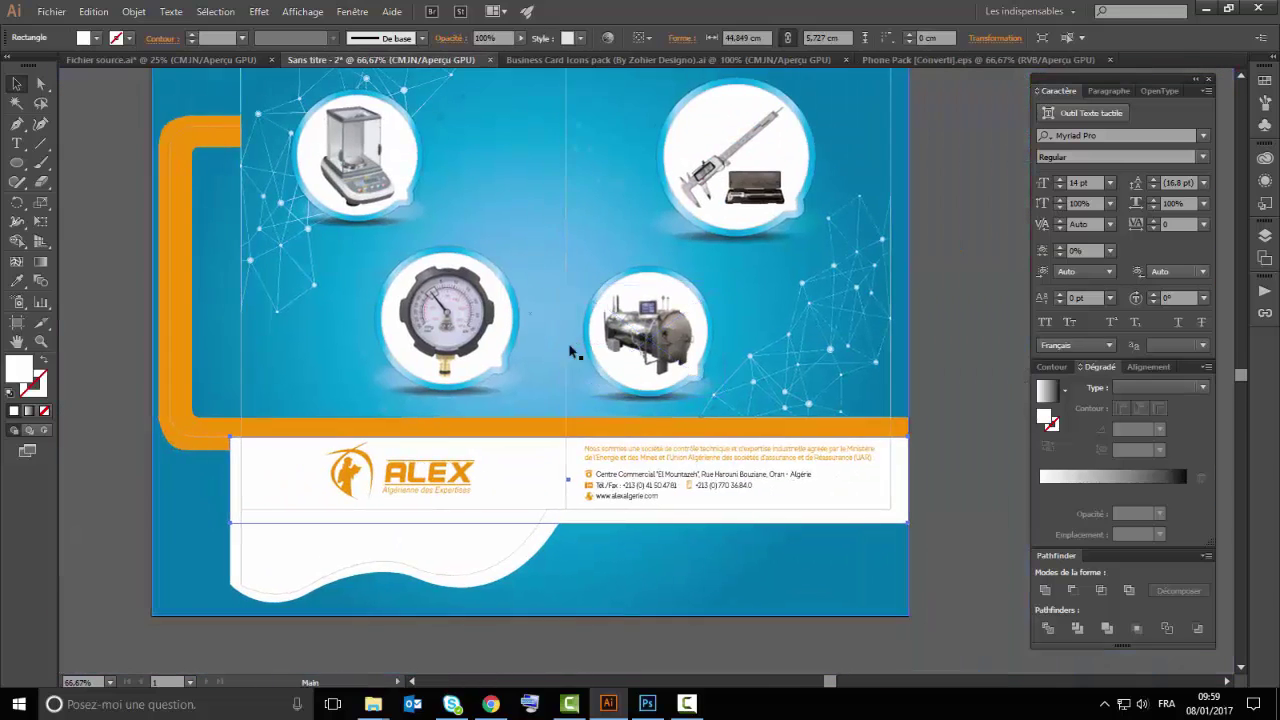
scroll(620, 362, left, 2)
Deselect everything to view the finished folder design, then minimise Illustrator to the desktop
scroll(620, 362, down, 1)
click(935, 262)
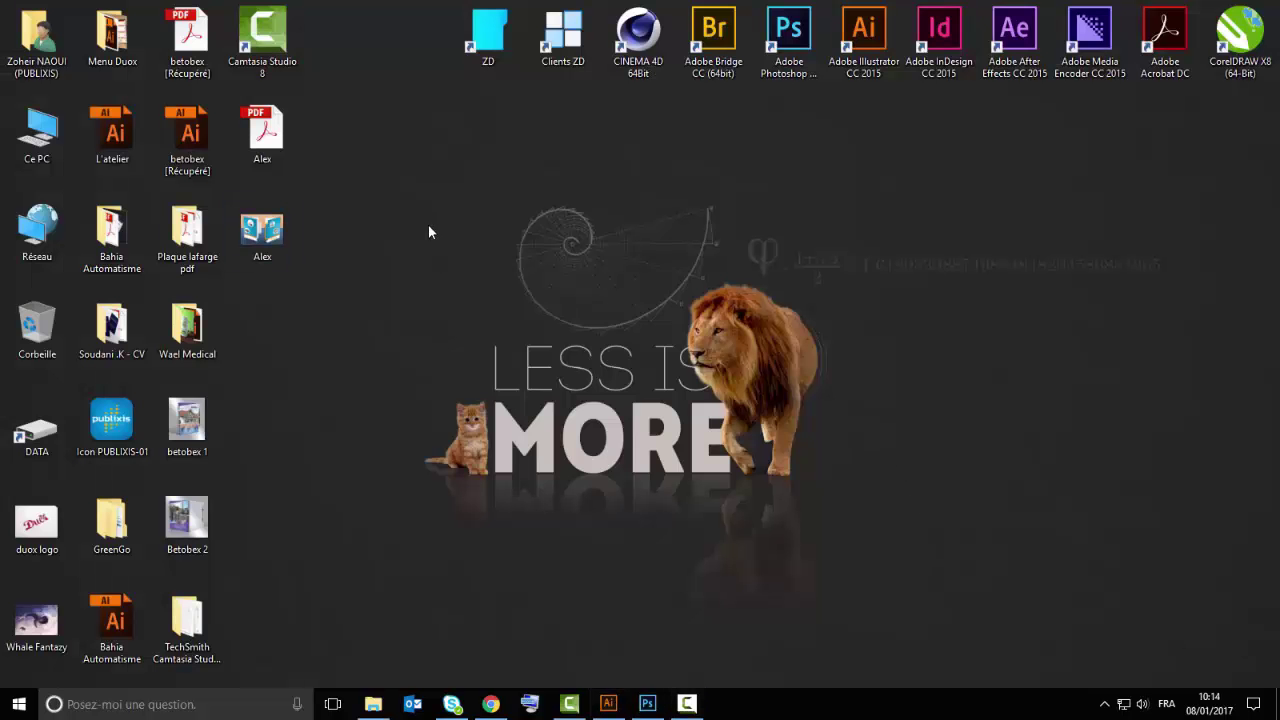
click(608, 704)
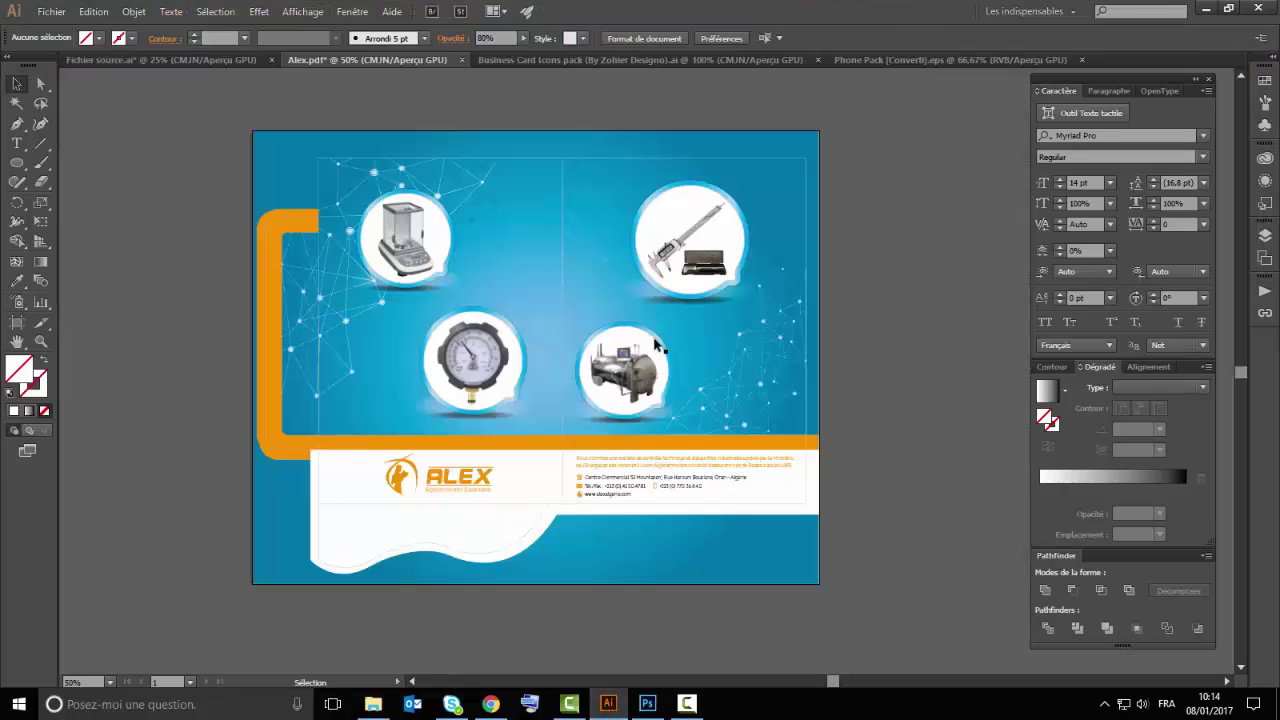
click(608, 704)
Open Alex.jpg in Photos and zoom in on the mockup's address text and gauge image
double_click(278, 232)
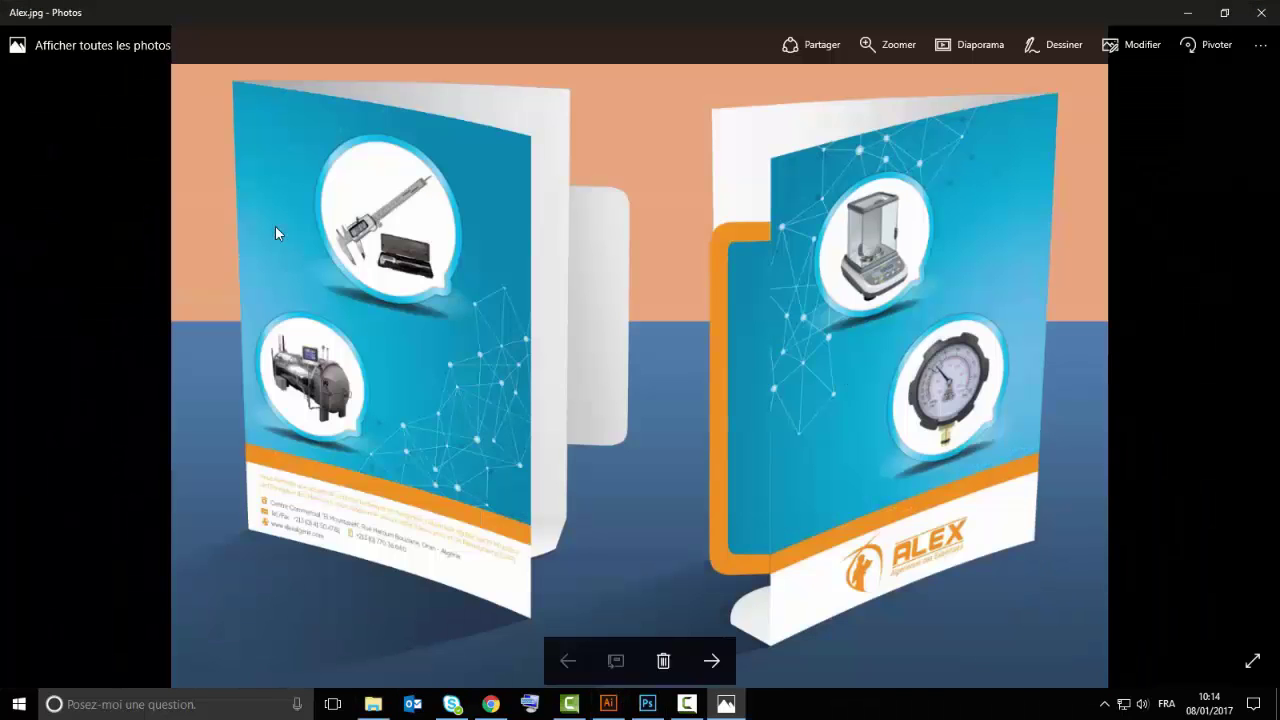
scroll(1053, 320, up, 1)
scroll(942, 347, up, 2)
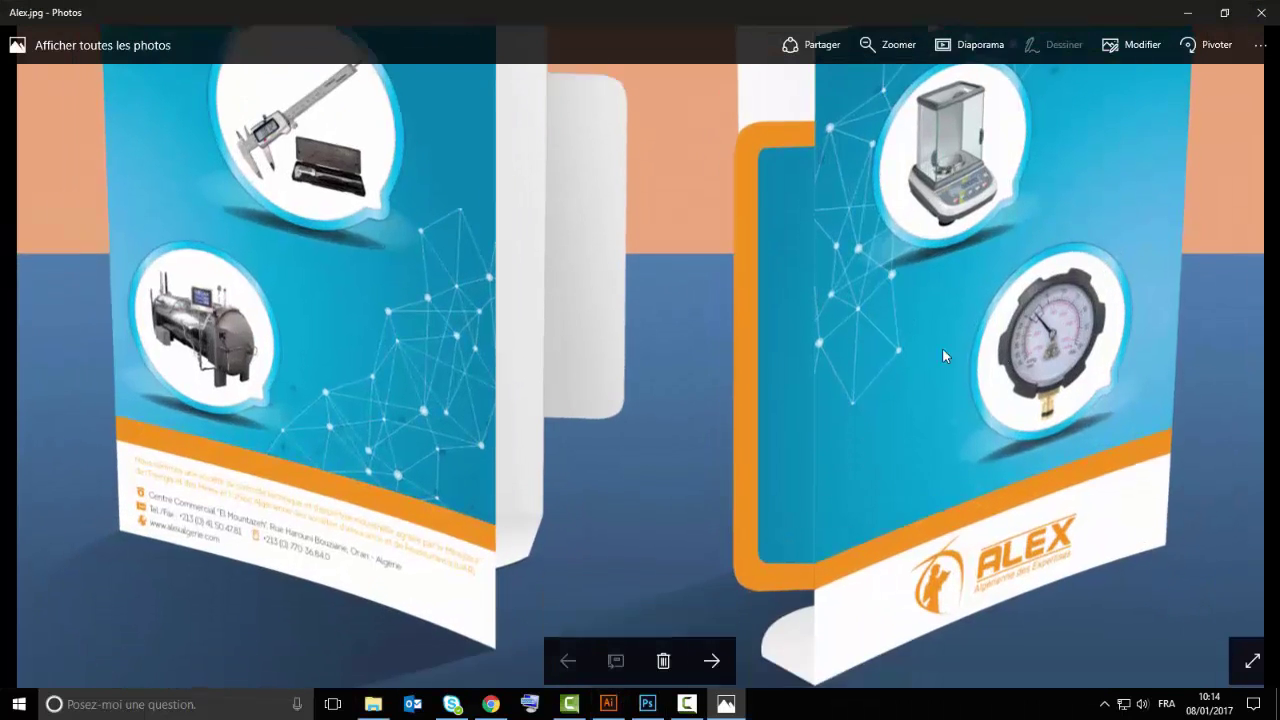
scroll(914, 364, down, 2)
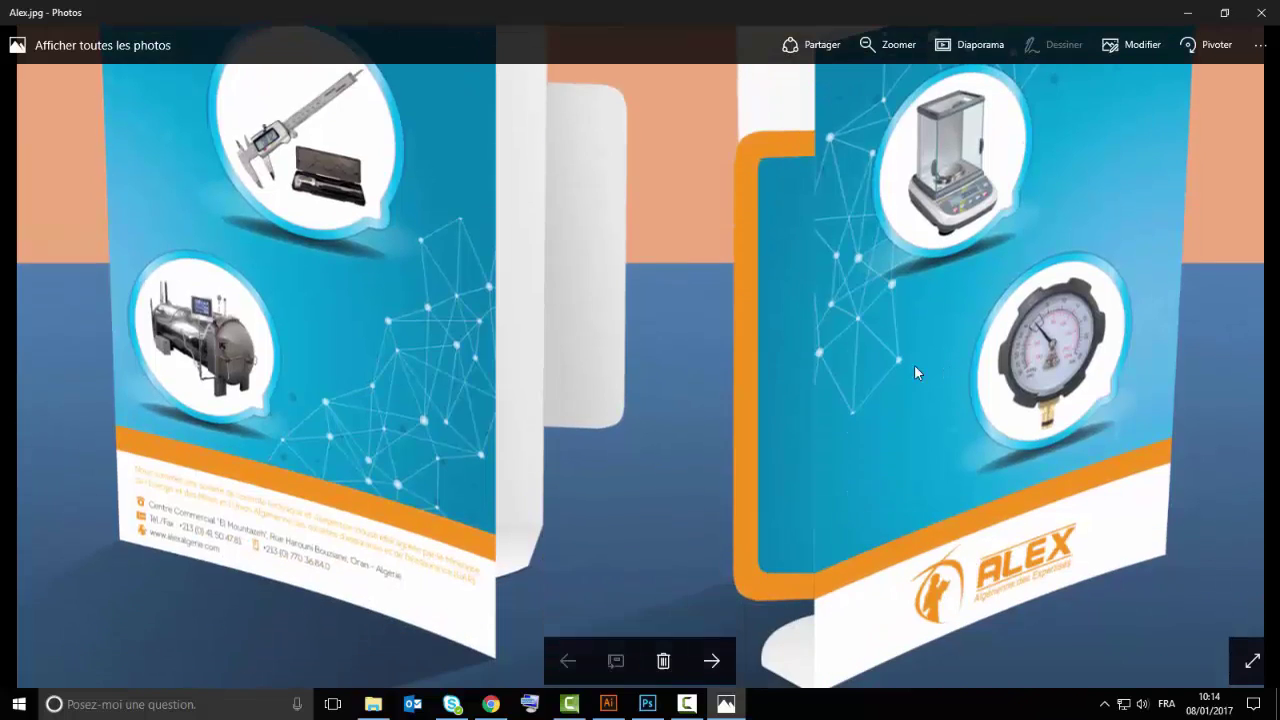
scroll(253, 553, up, 3)
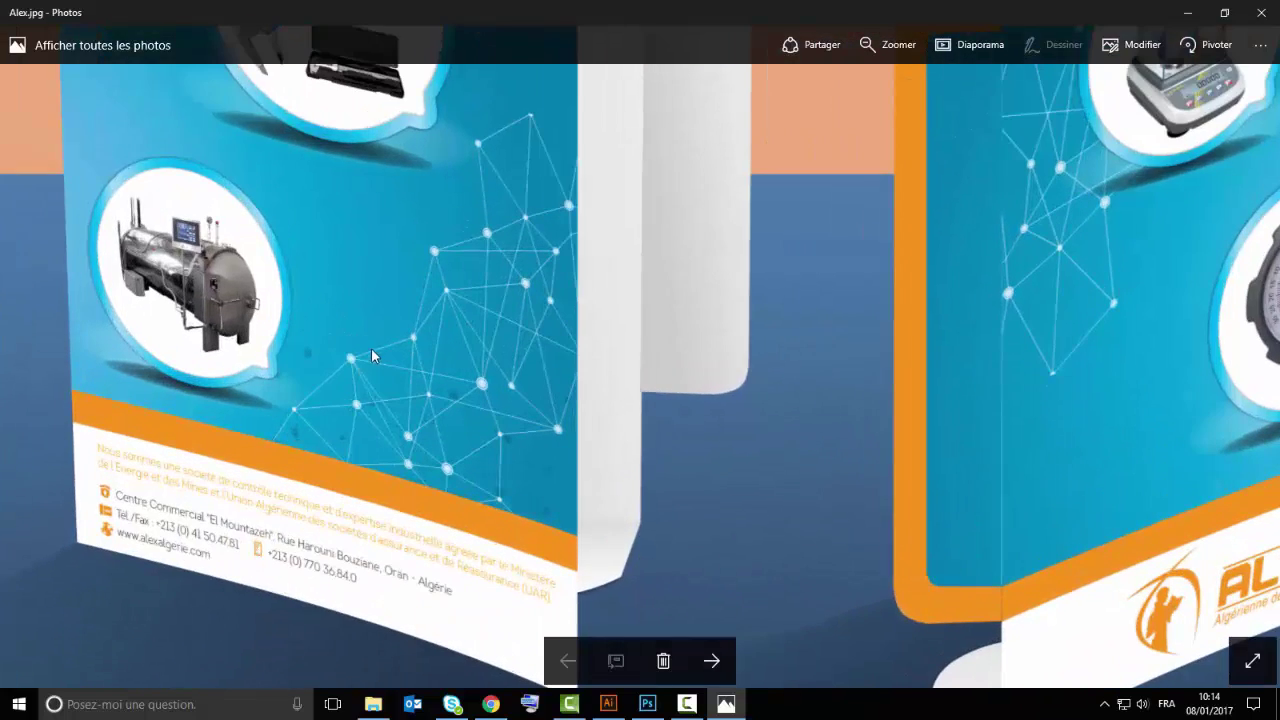
scroll(371, 348, down, 2)
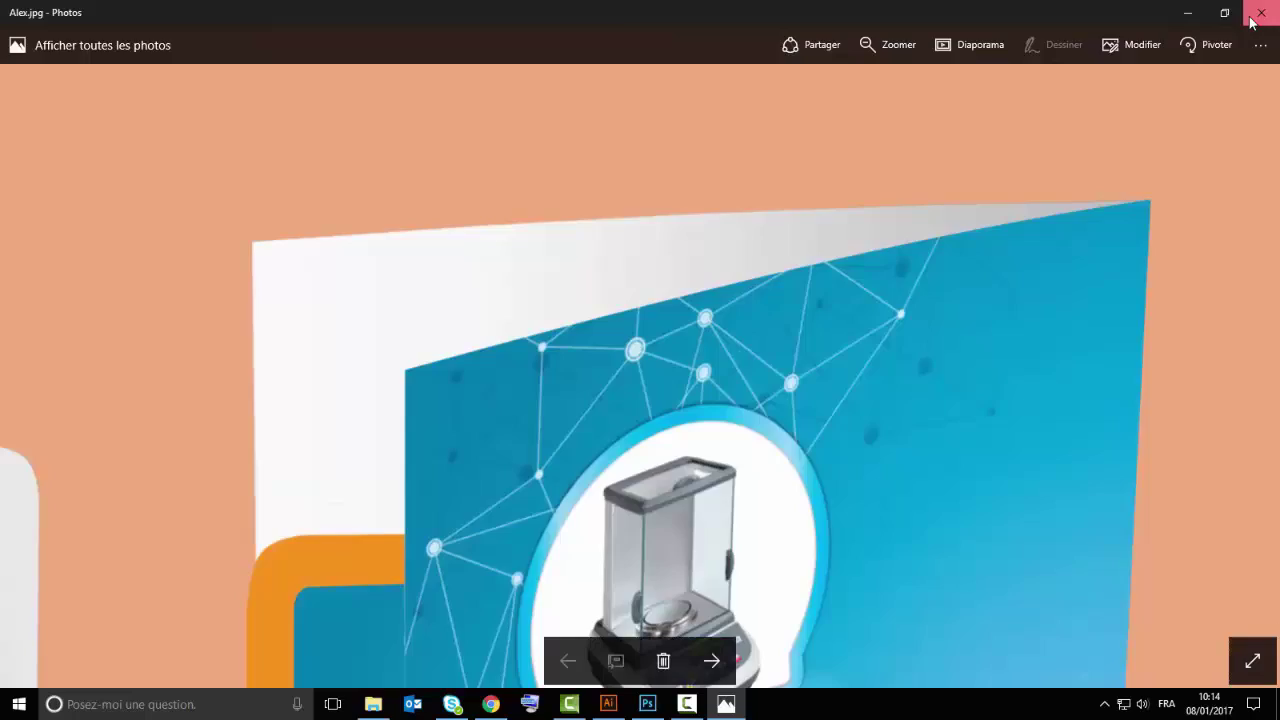
click(1260, 14)
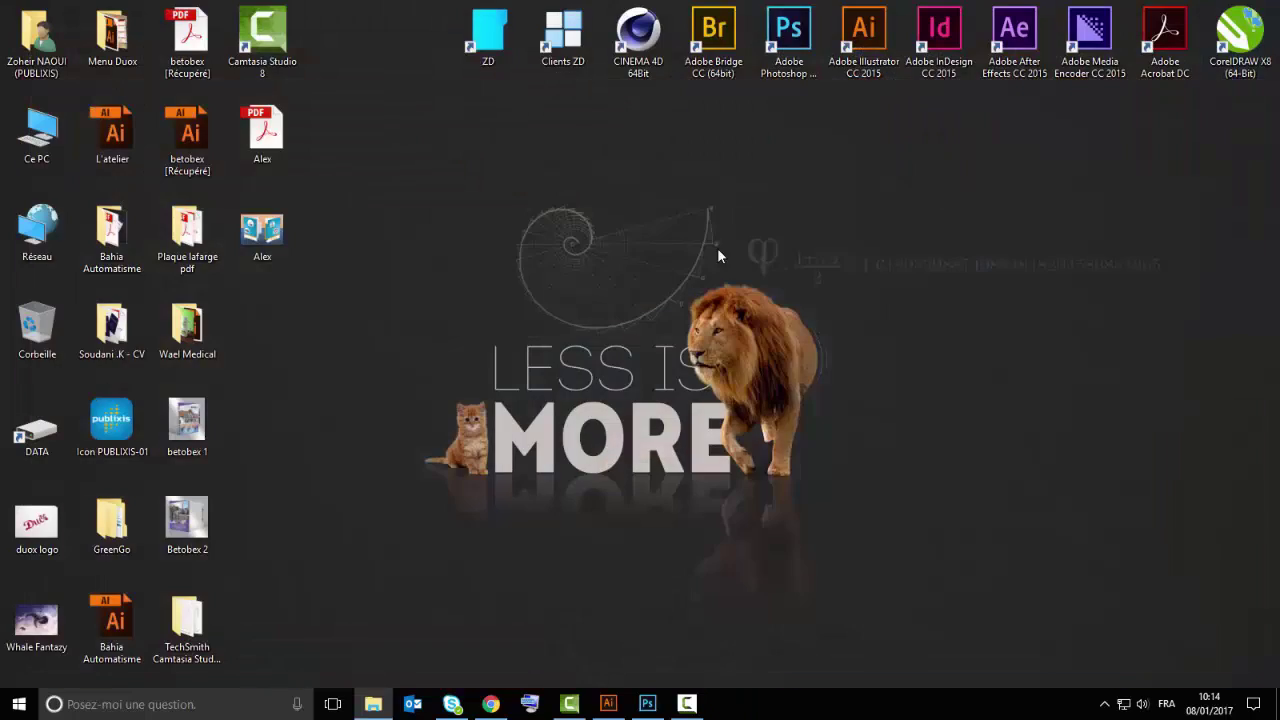